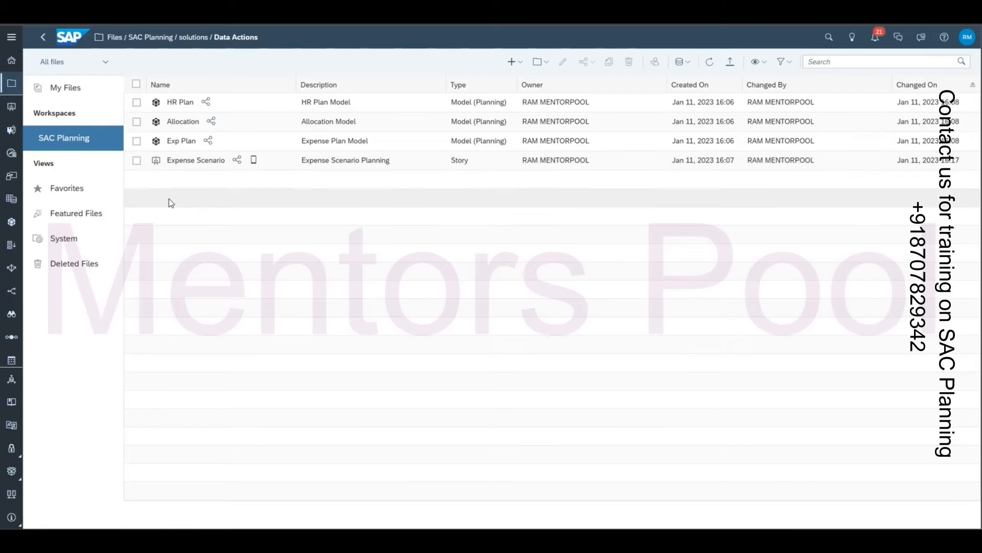
Step: Open the Expense Scenario story, go to its second page for planning labor hours, and switch the story to edit mode
left_click(178, 162)
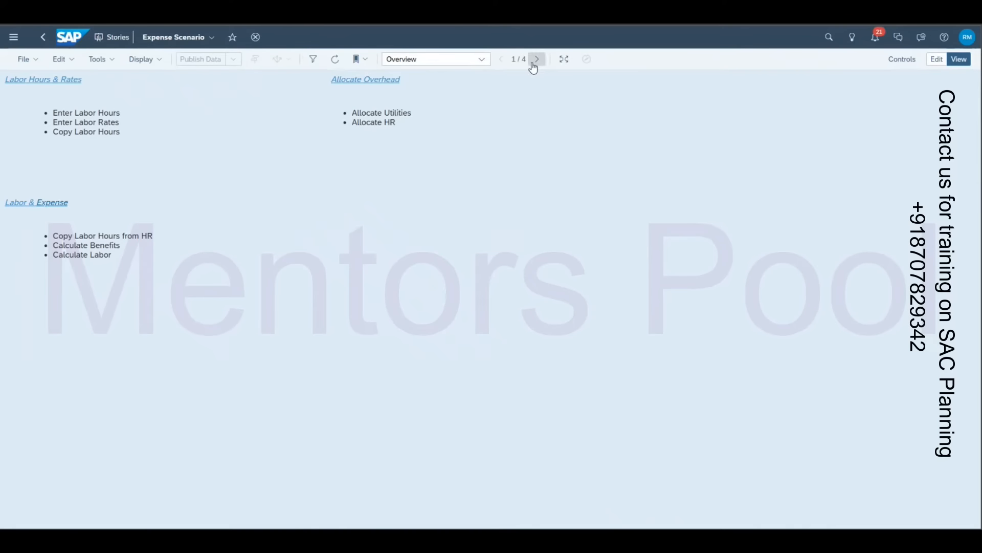
left_click(535, 63)
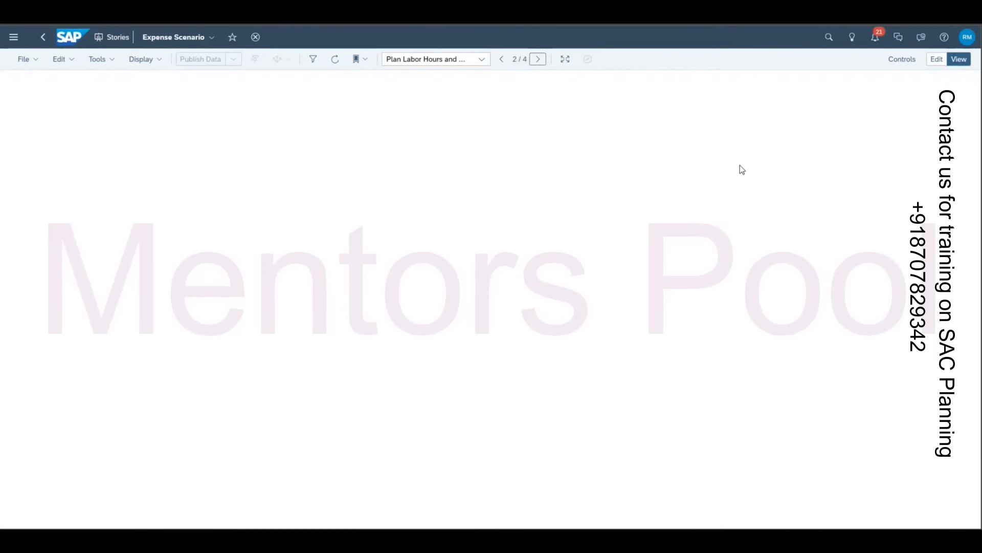
left_click(936, 60)
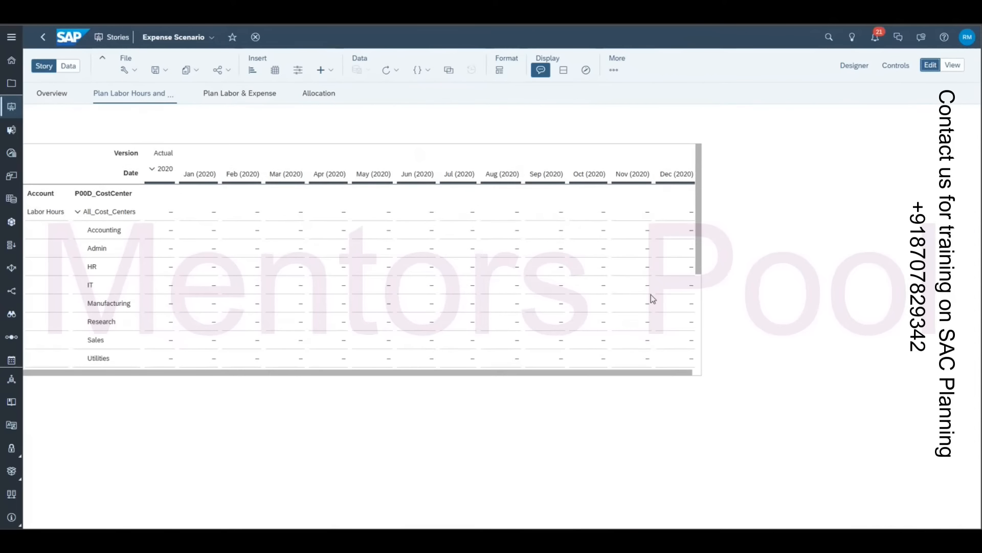
Step: Delete the Overview page from the story and save the story
left_click(46, 93)
left_click(122, 93)
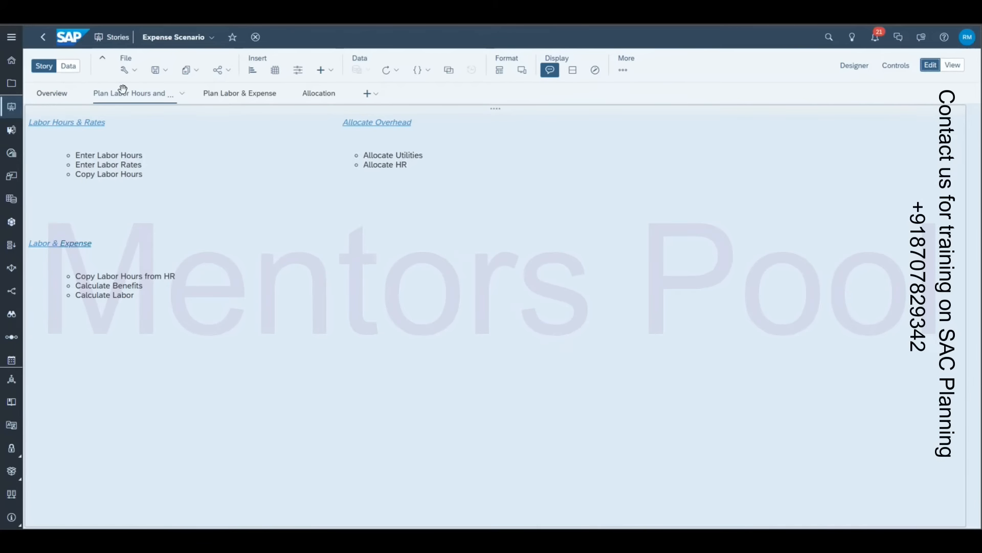
left_click(72, 96)
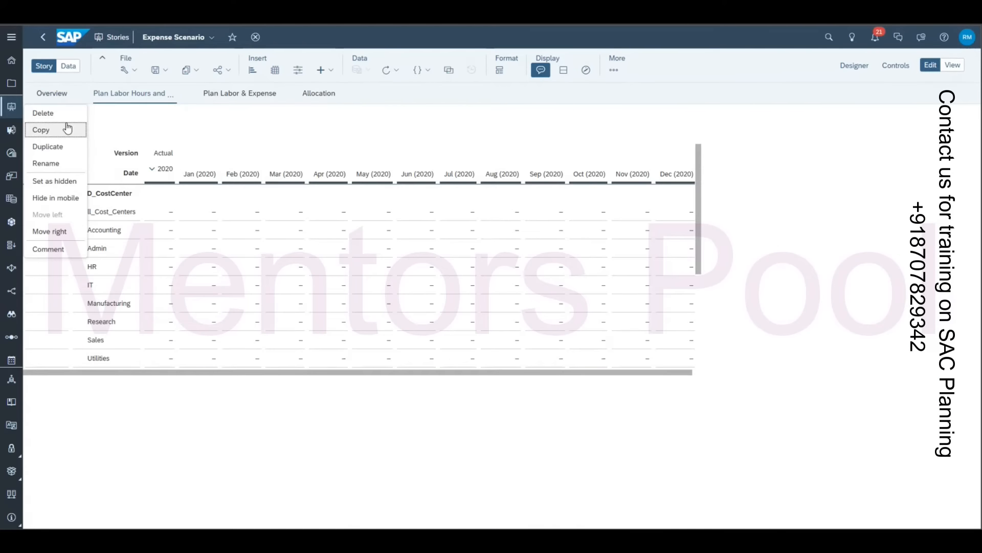
left_click(67, 113)
left_click(544, 304)
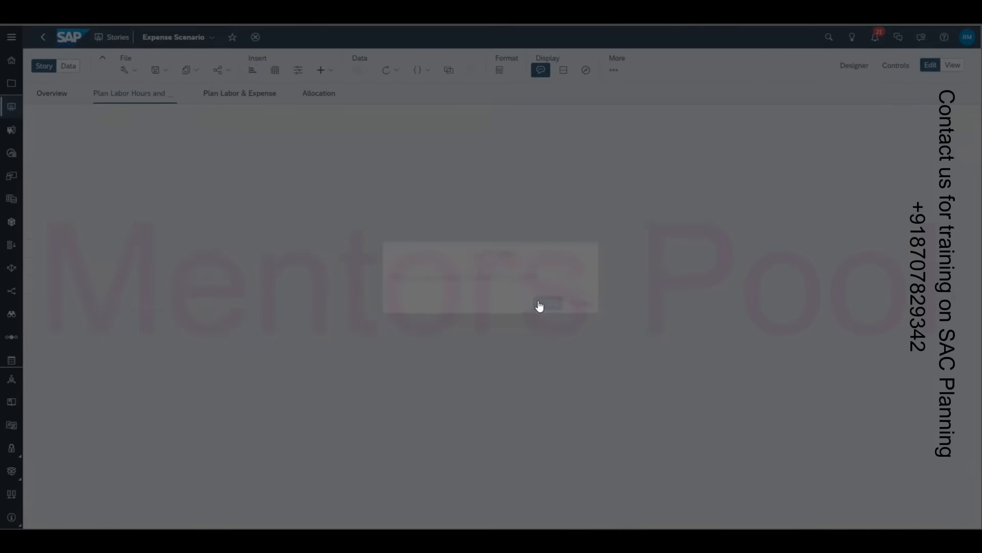
left_click(161, 73)
left_click(170, 85)
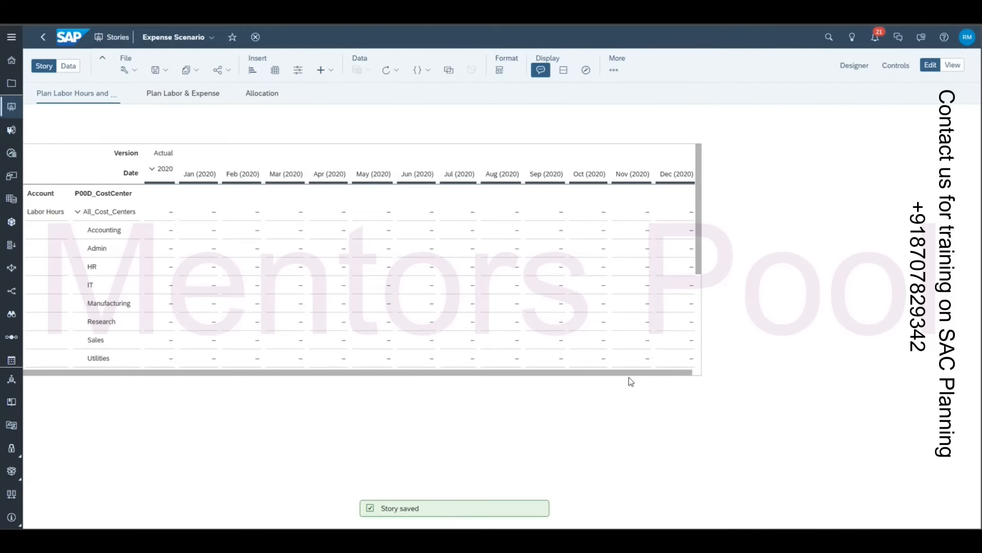
Step: Widen the labor hours table slightly and extend its height to show more of the Labor Rate rows
left_click(702, 260)
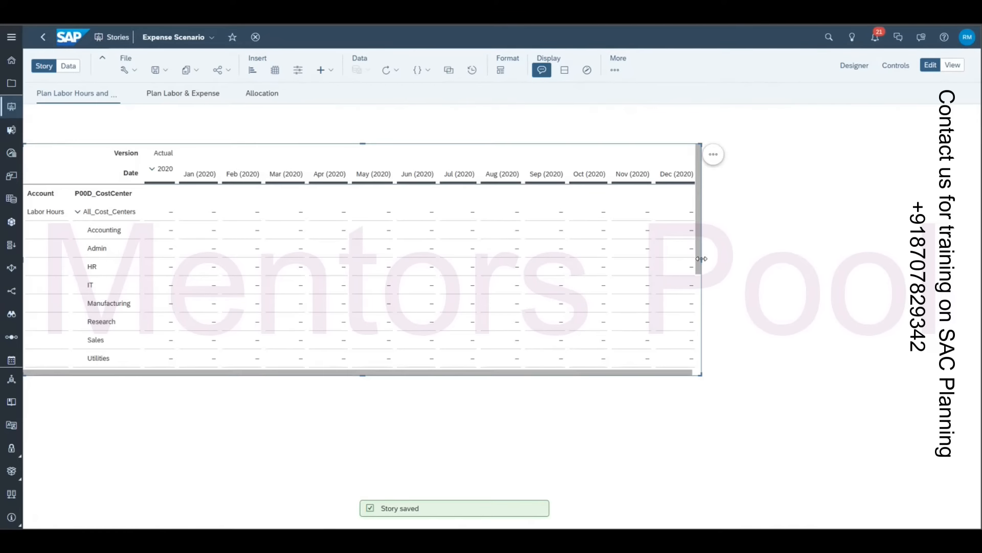
left_click_drag(702, 259, 741, 273)
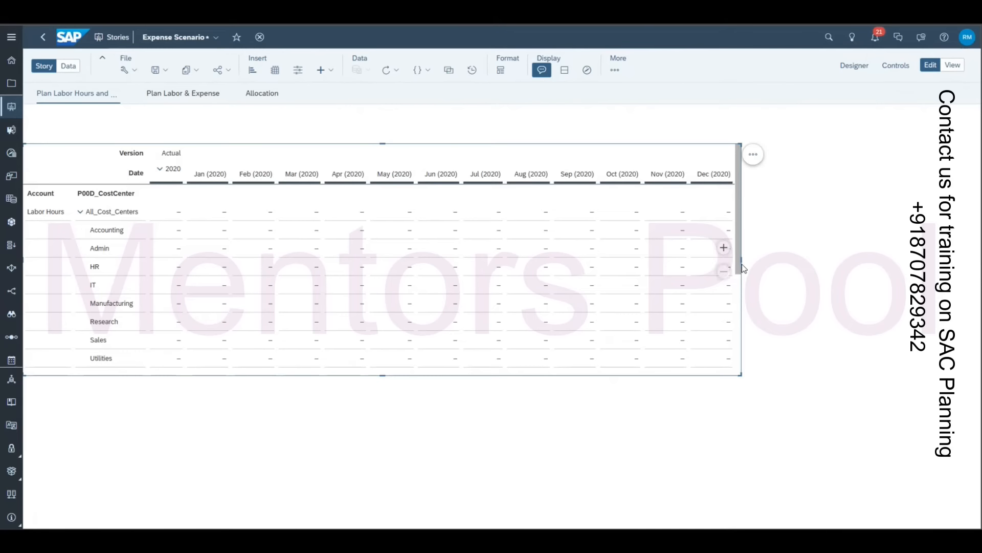
left_click_drag(383, 376, 377, 509)
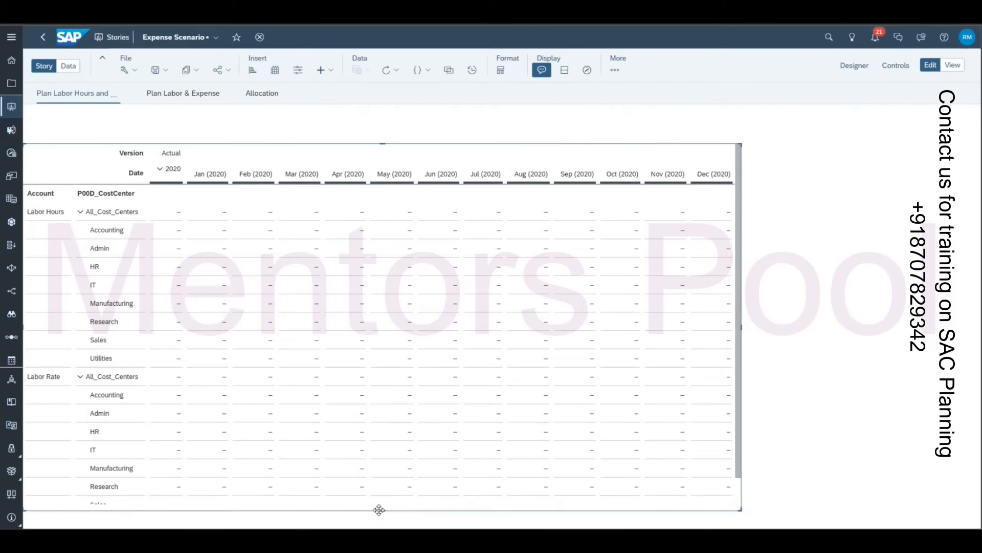
scroll(362, 375, "down", 1)
scroll(226, 337, "up", 1)
Step: Examine the Labor Hours and Labor Rate rows by cost center and the monthly columns from Jan to Dec 2020
left_click(64, 216)
left_click(219, 246)
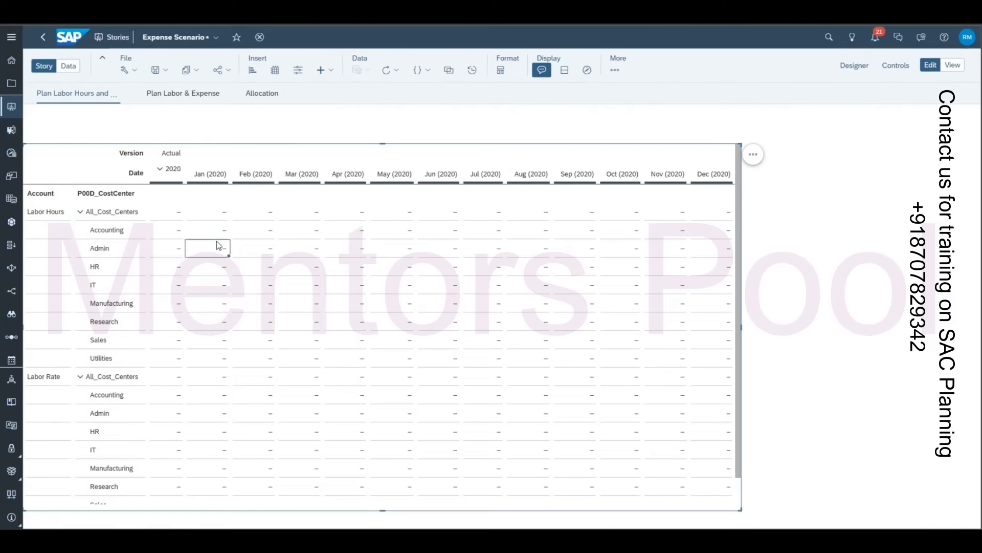
left_click_drag(220, 231, 213, 352)
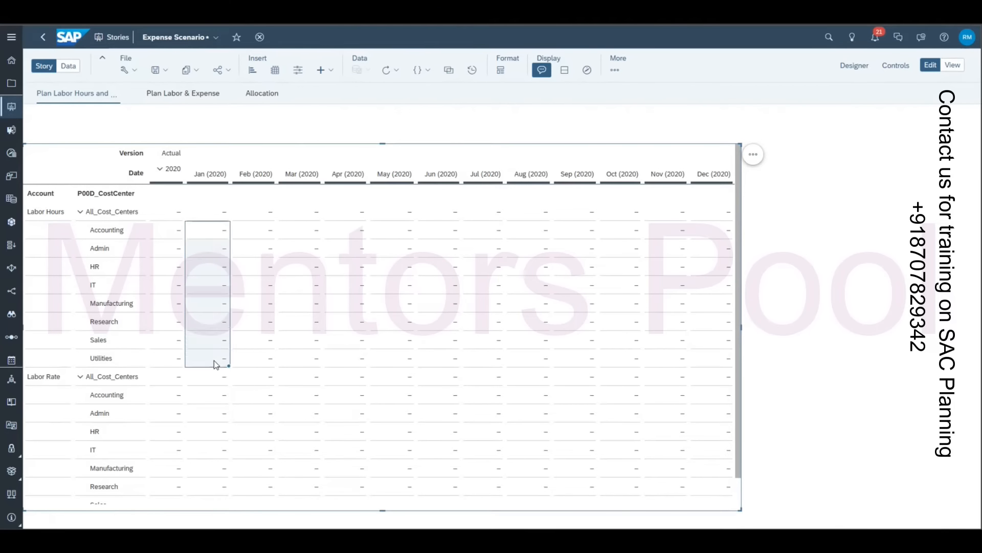
left_click(48, 383)
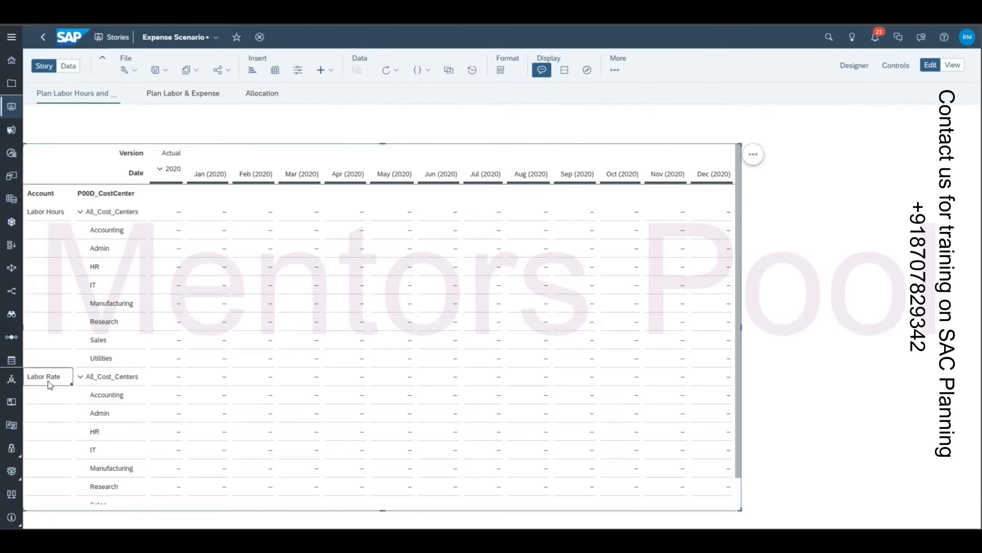
left_click_drag(214, 398, 228, 460)
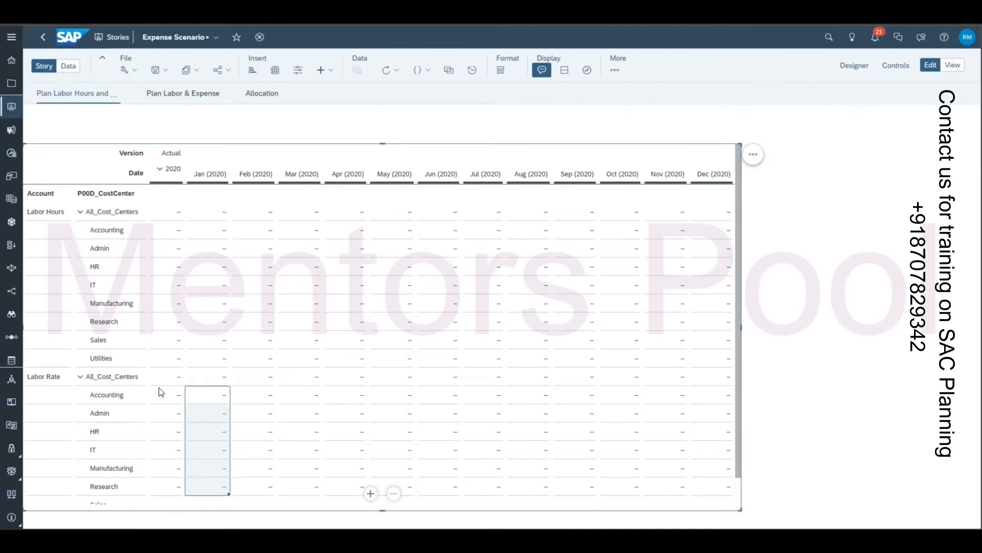
left_click(128, 398)
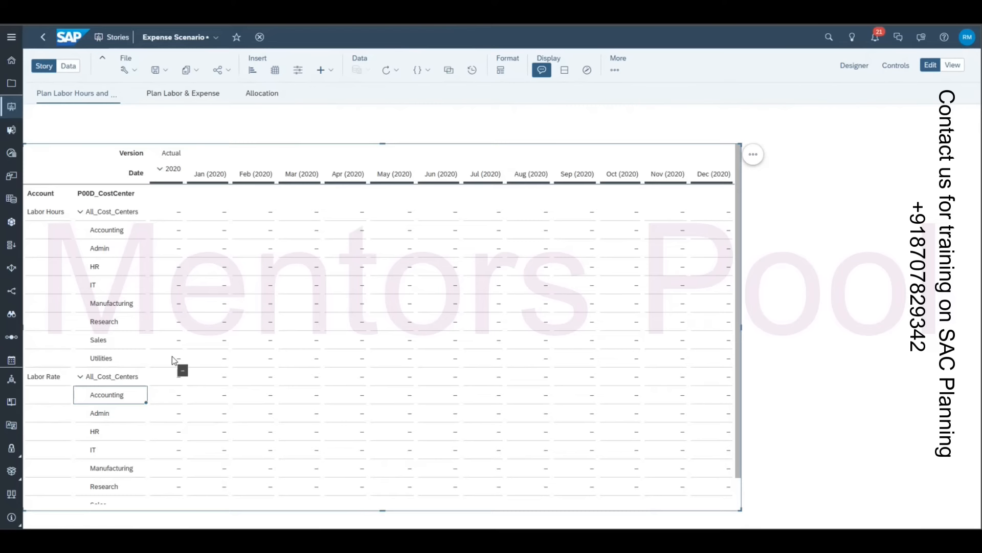
left_click_drag(204, 174, 700, 170)
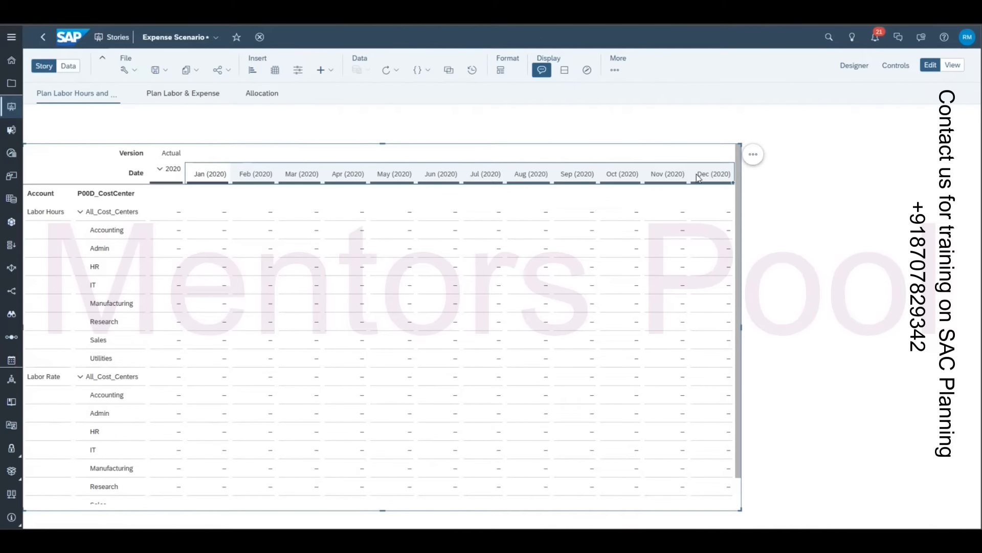
left_click(324, 125)
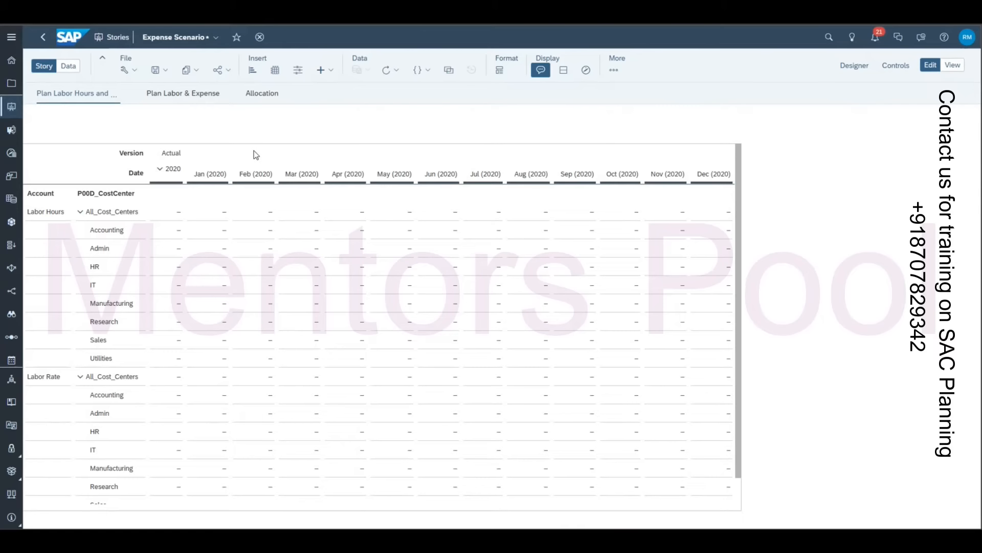
left_click(369, 176)
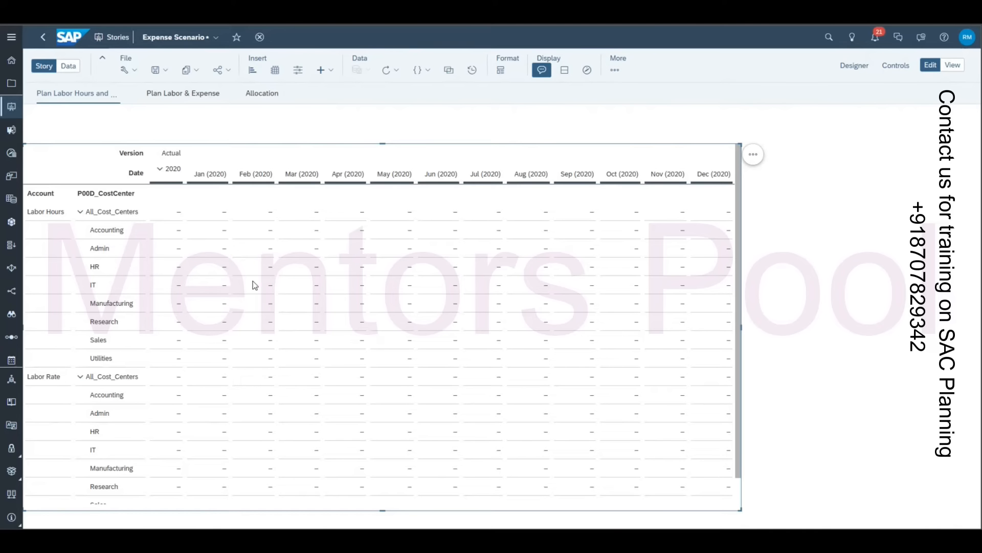
Step: Show the Builder to check the labor hours table's data source, and examine the Labor Hours row and cost centers on the Plan Labor & Expense page
left_click(858, 66)
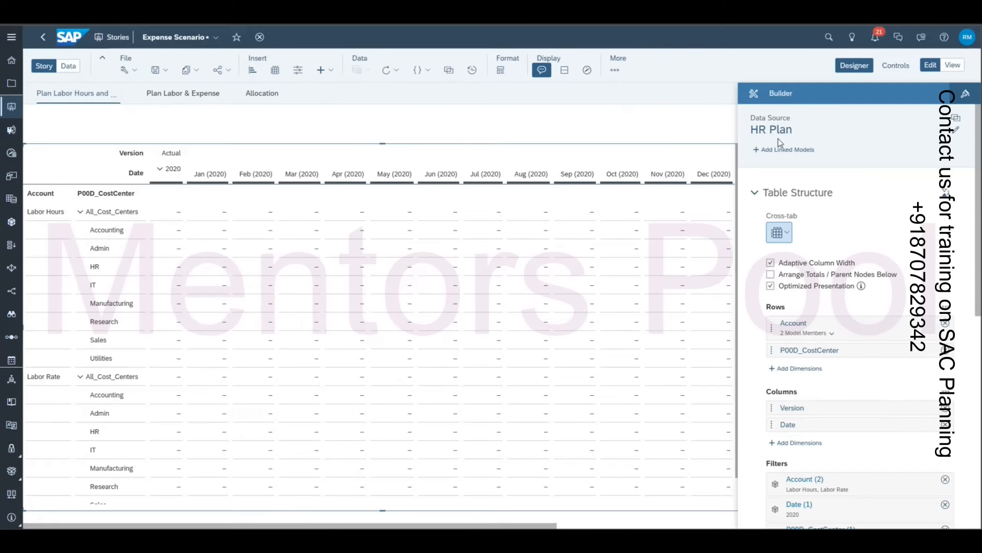
scroll(264, 193, "down", 1)
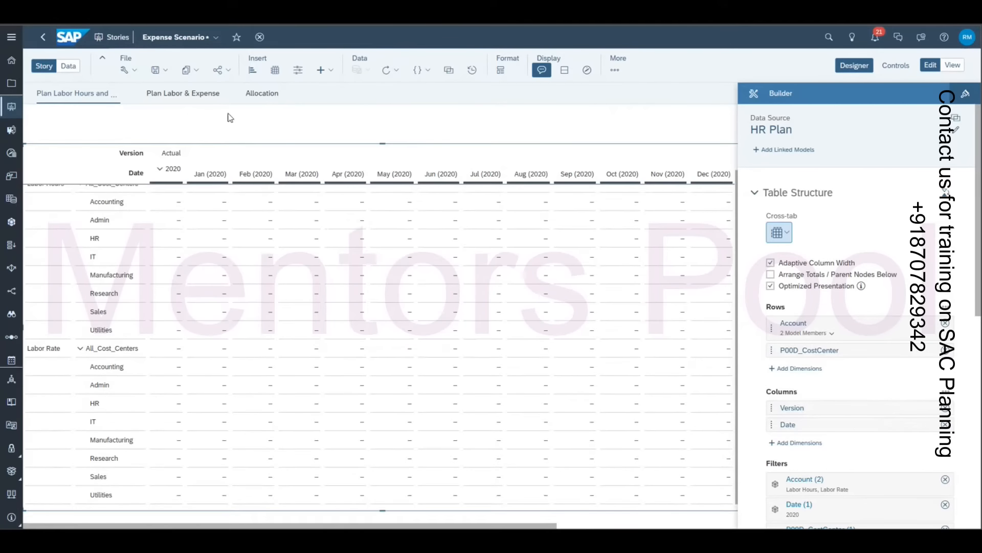
left_click(190, 97)
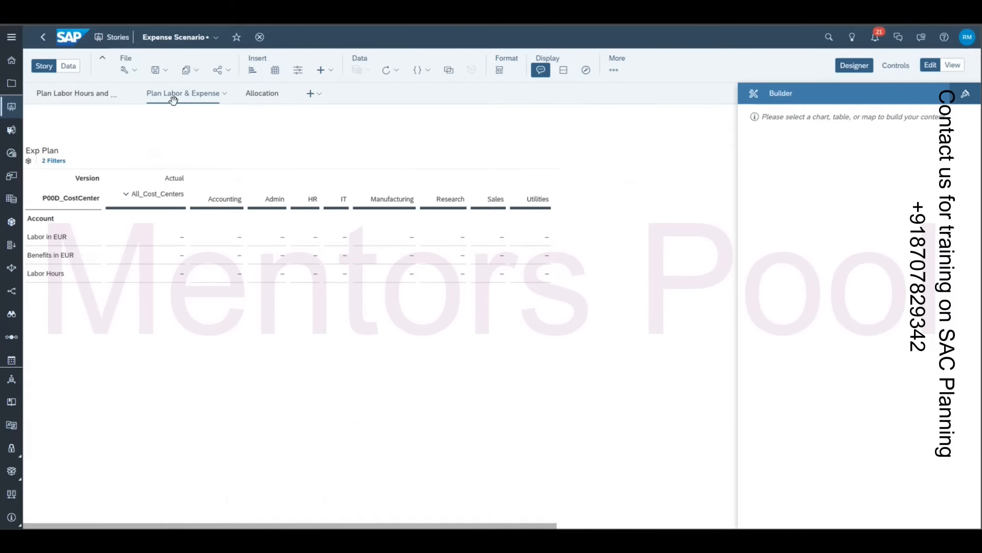
left_click(82, 272)
mouse_move(767, 137)
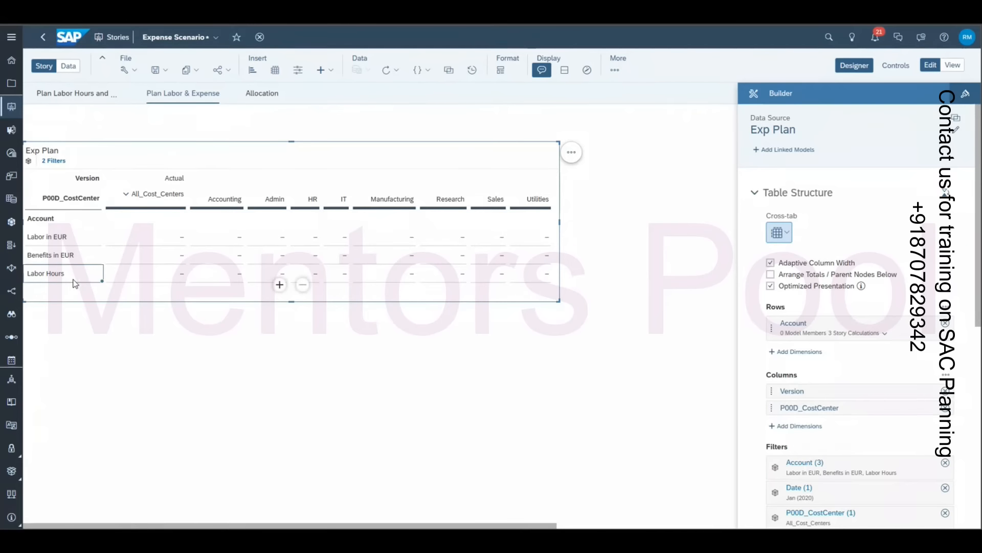
left_click(173, 278)
left_click_drag(173, 277, 356, 281)
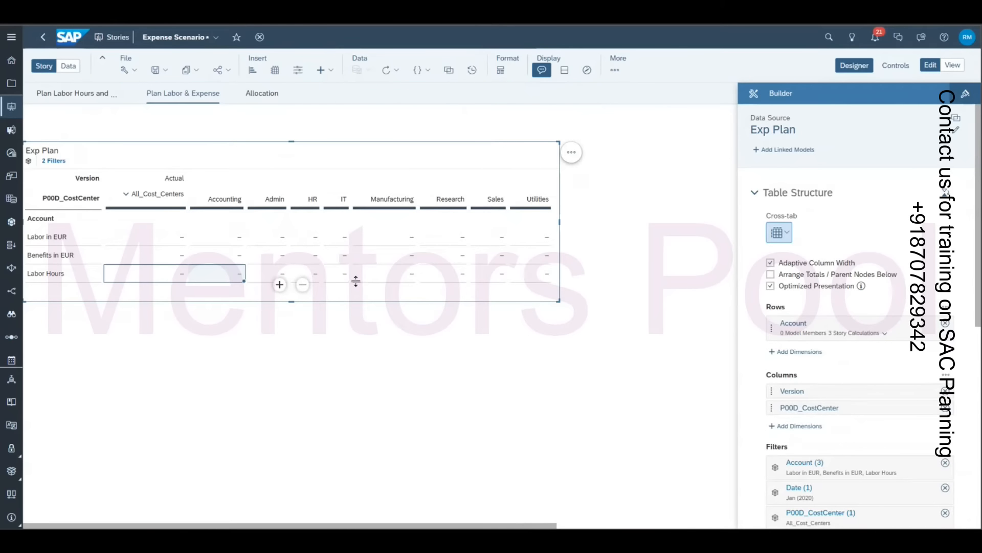
left_click(225, 204)
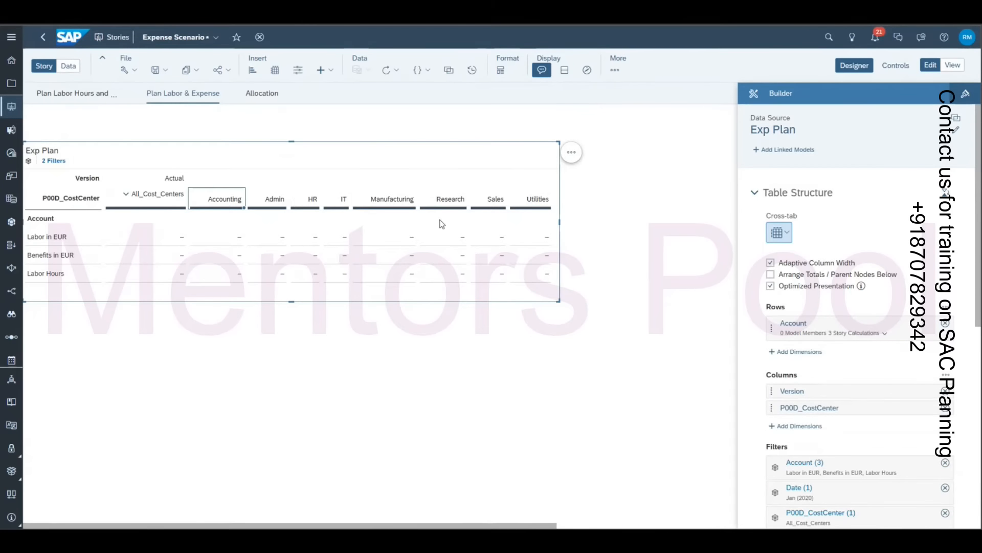
Step: Compare the labor hours table with the Labor Hours row across the cost centers on the Plan Labor & Expense page
left_click(61, 93)
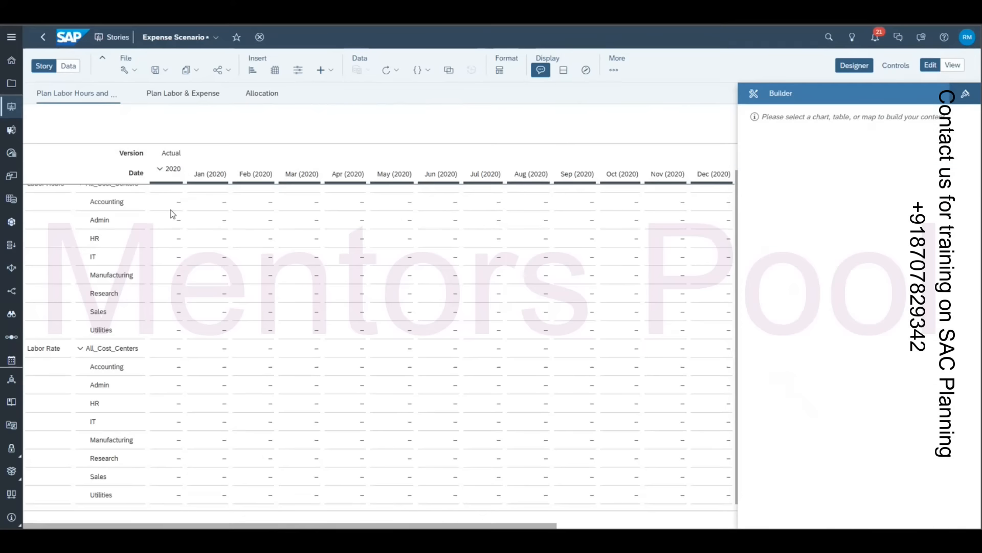
left_click(160, 94)
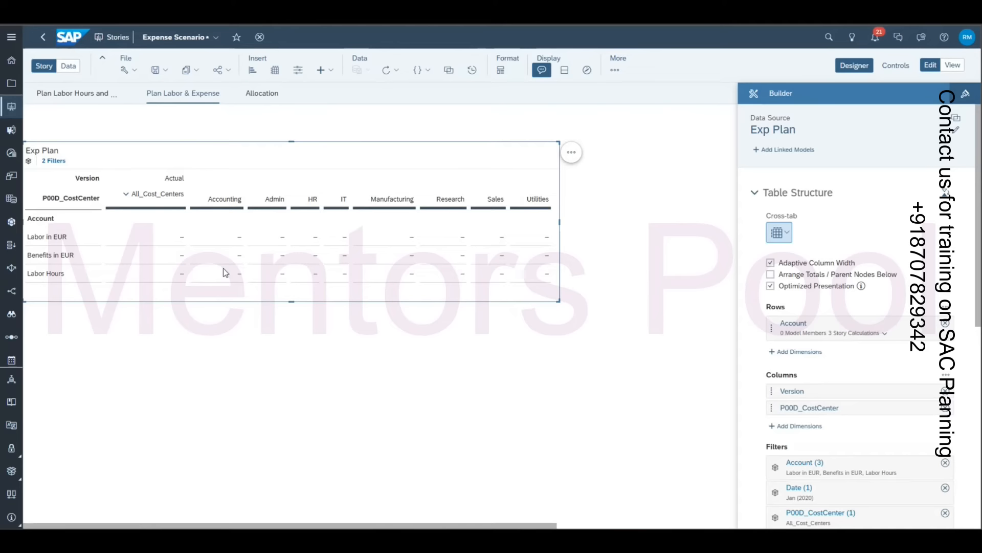
left_click_drag(234, 274, 506, 274)
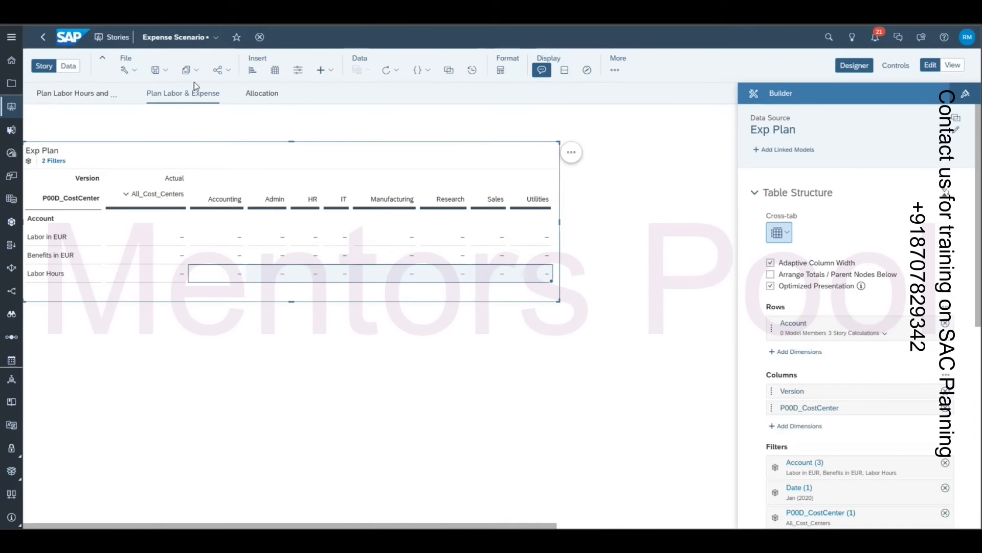
Step: On the Plan Labor Hours page, copy all Actual data to a private Forecast version named "Plan" plus the planner's first name
left_click(82, 94)
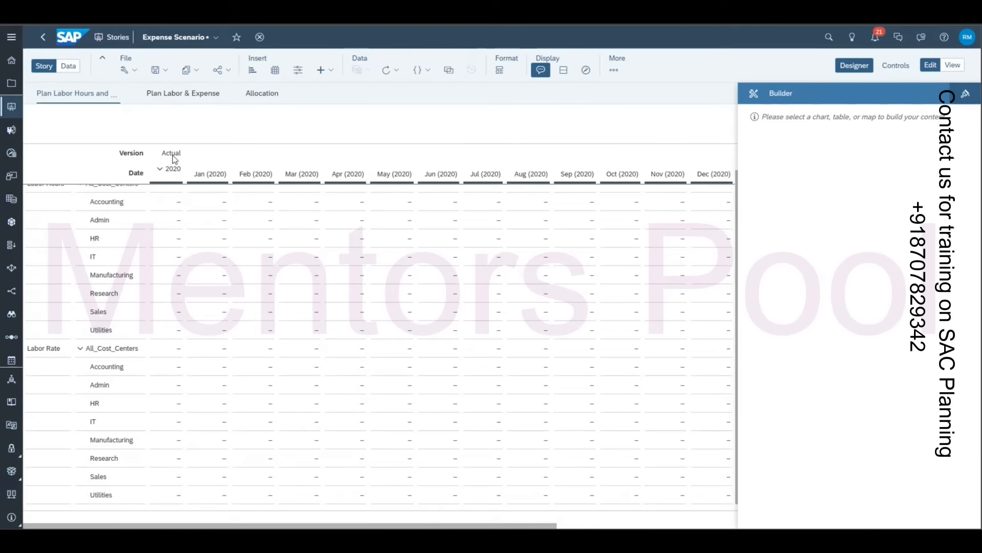
left_click(200, 235)
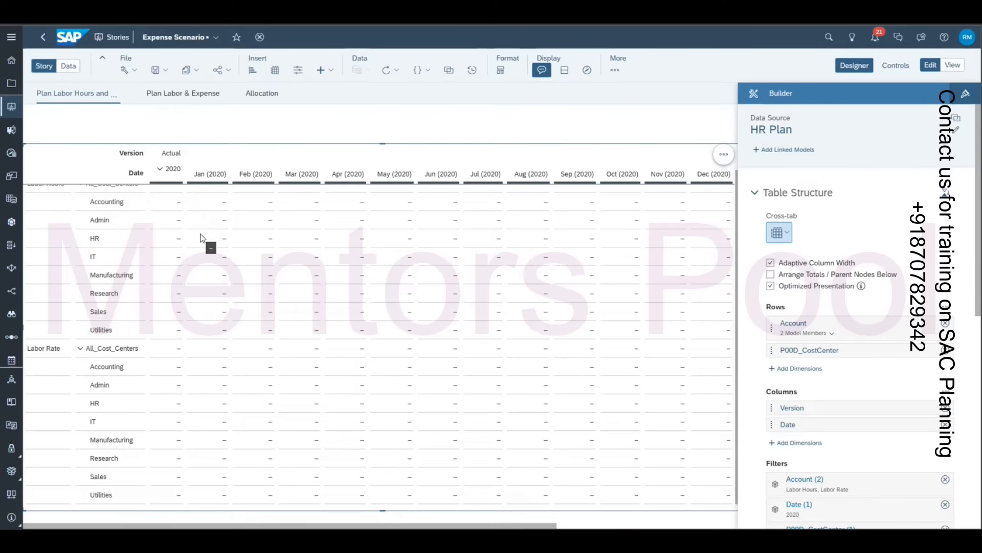
scroll(200, 236, "up", 1)
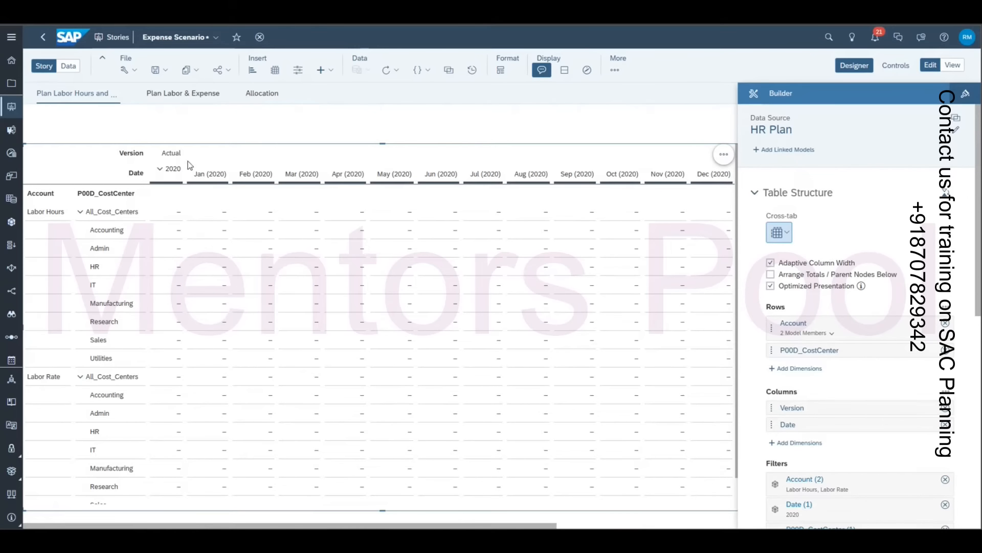
right_click(174, 155)
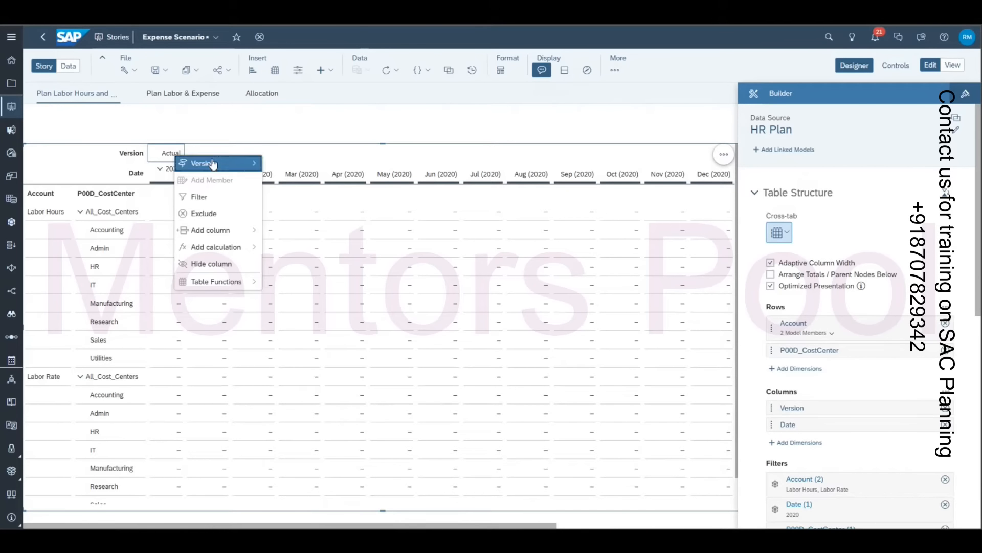
mouse_move(204, 163)
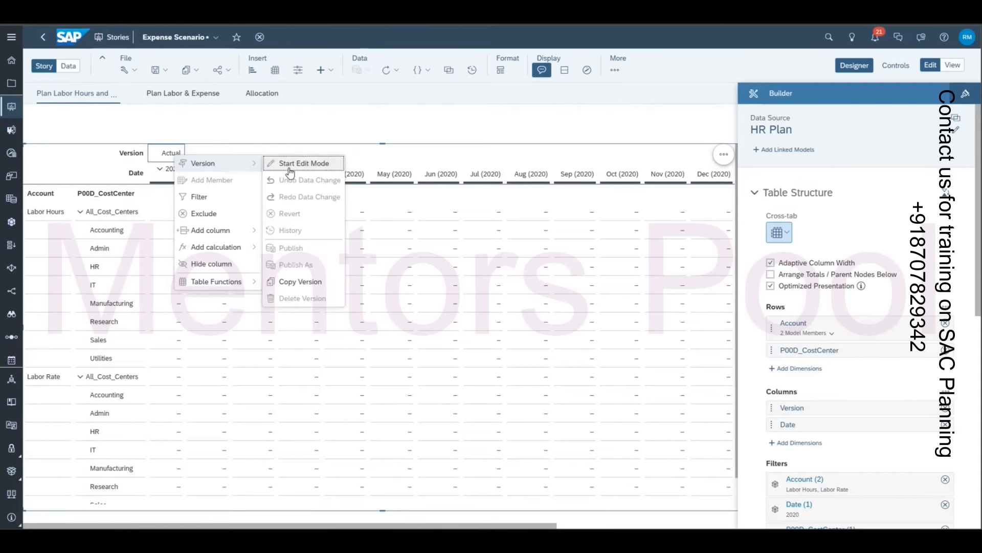
left_click(307, 281)
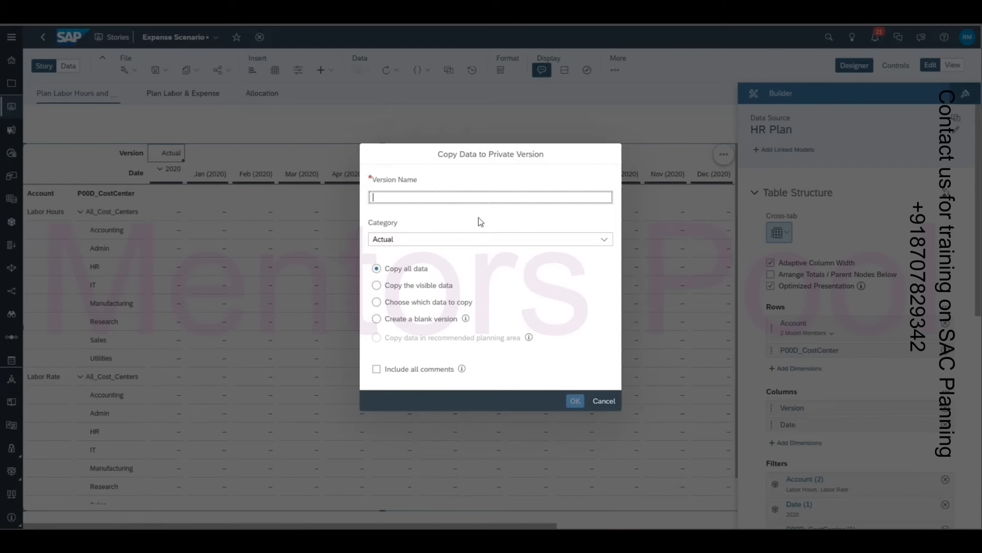
type("Plan Ram")
left_click(470, 240)
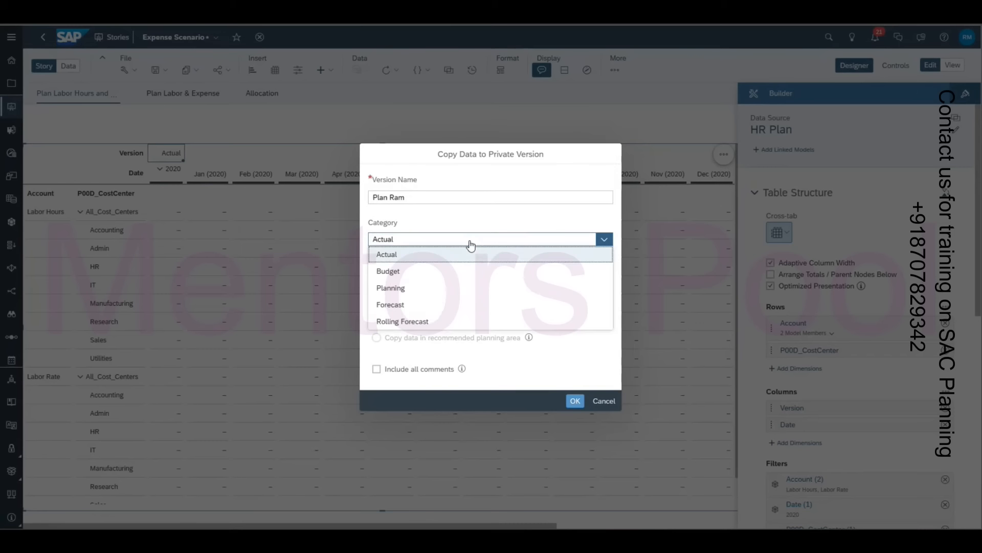
left_click(438, 305)
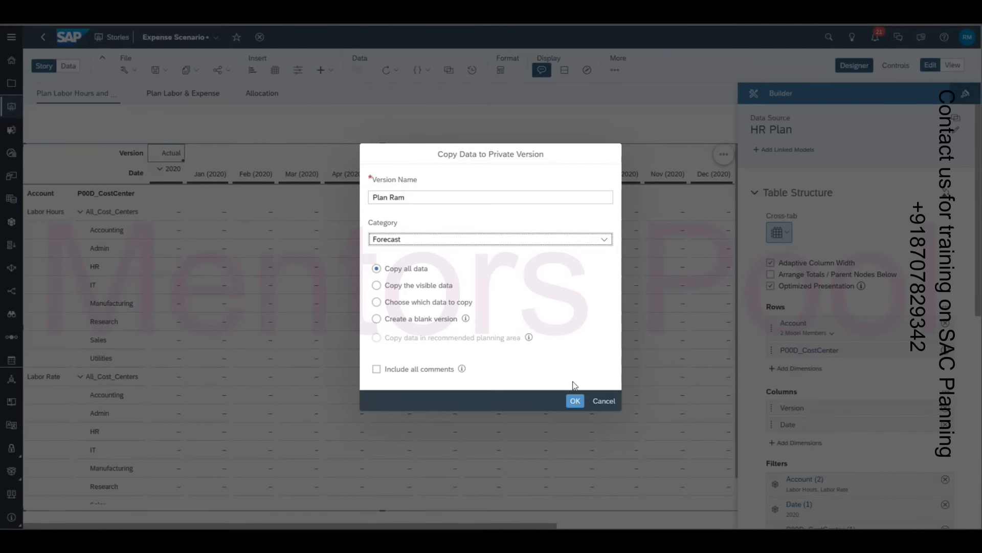
left_click(575, 401)
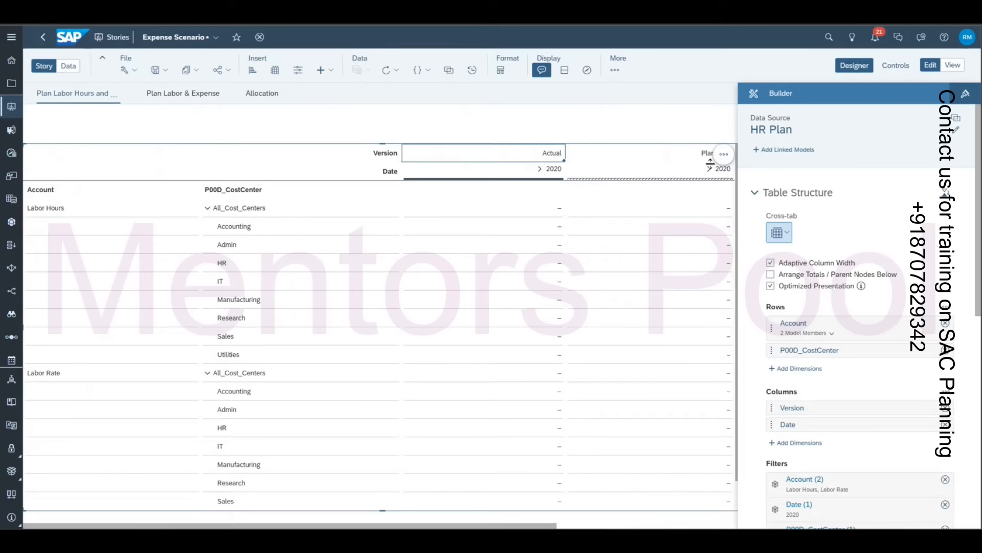
Step: Publish the private plan version as a new Forecast version named "Forecast" plus the planner's first name, including all comments
right_click(708, 154)
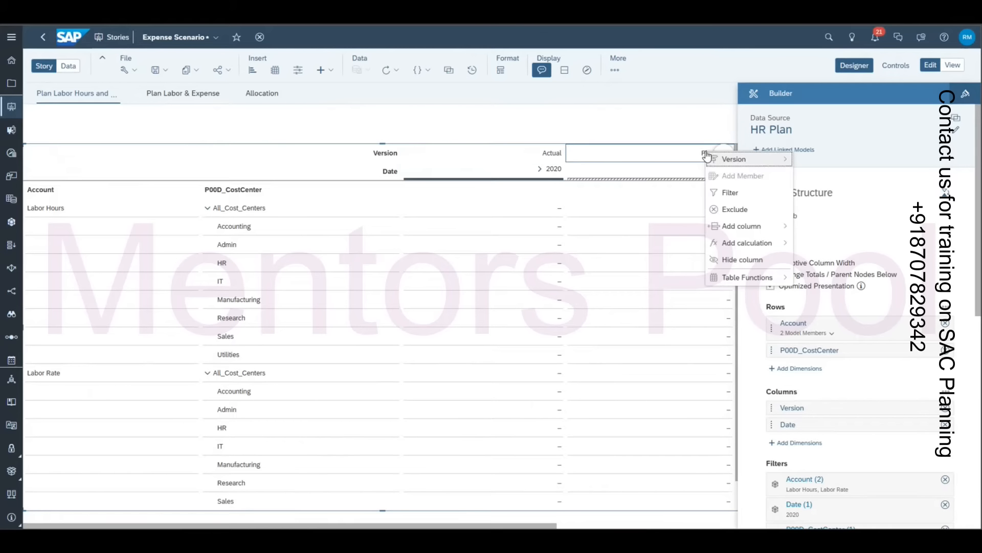
mouse_move(739, 160)
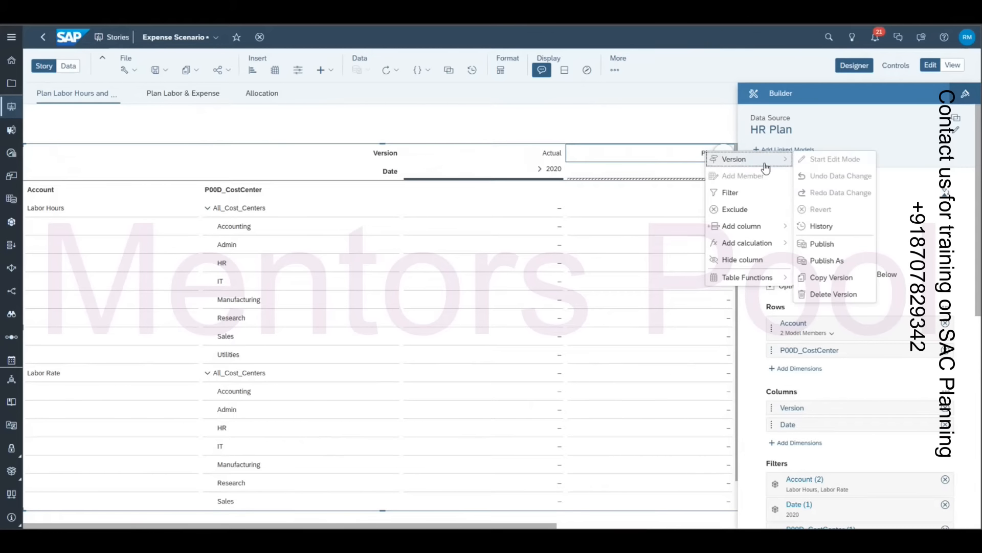
left_click(845, 265)
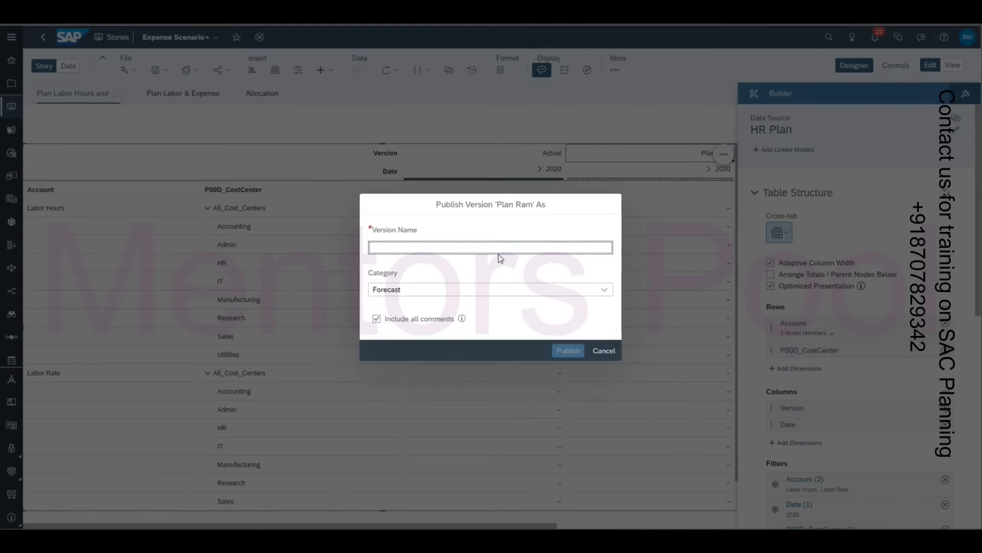
type("Forecast Ram")
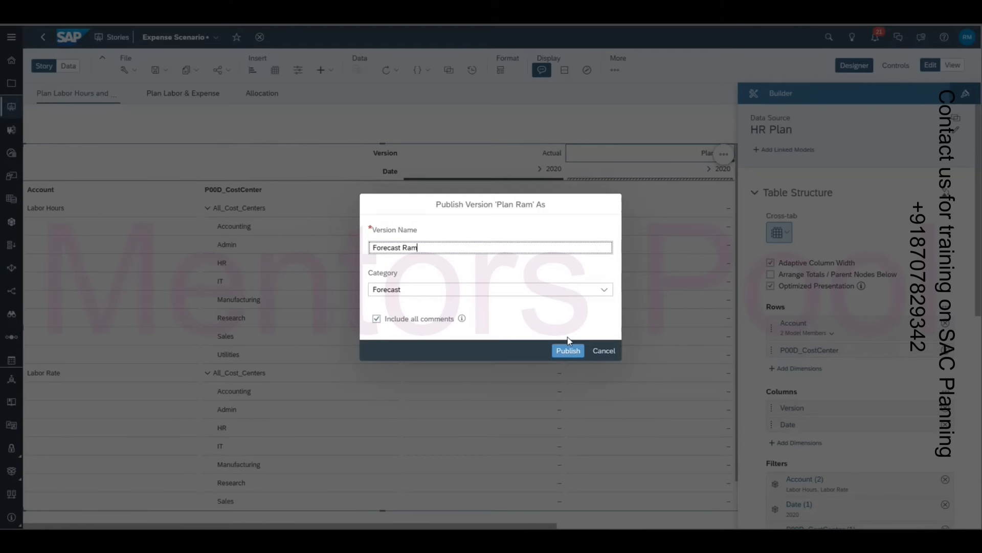
left_click(562, 352)
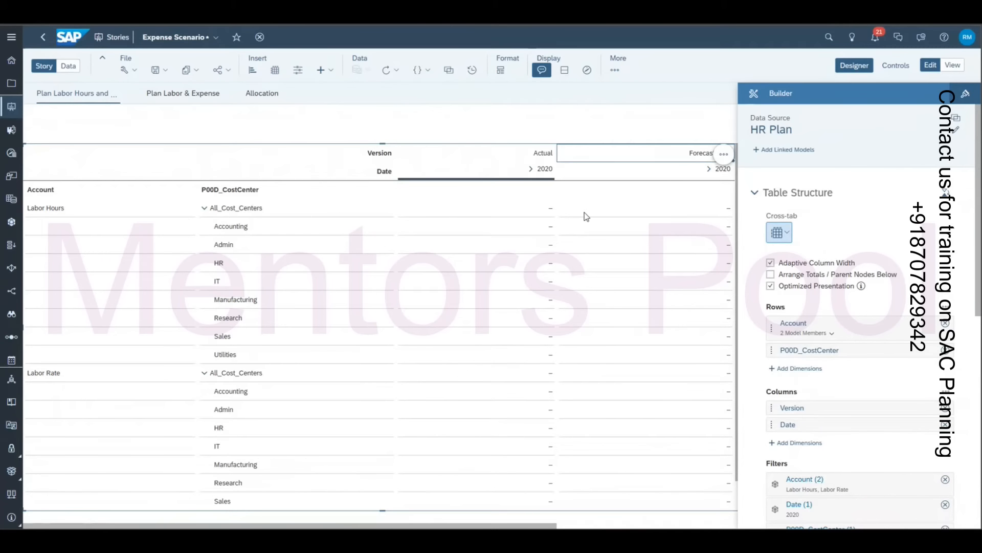
Step: Remove Actual from the labor hours table's Version filter and hide the Builder
scroll(953, 404, "down", 1)
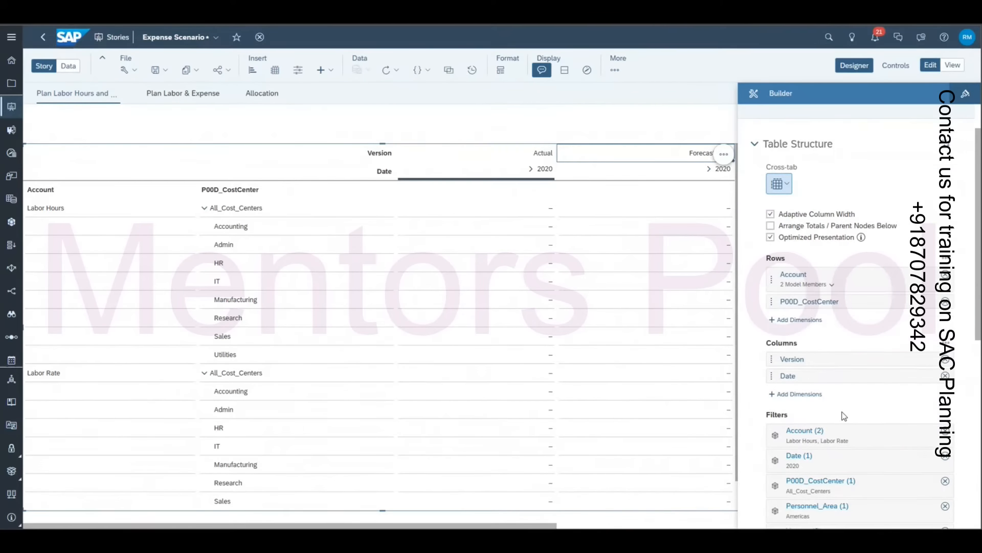
scroll(845, 415, "down", 1)
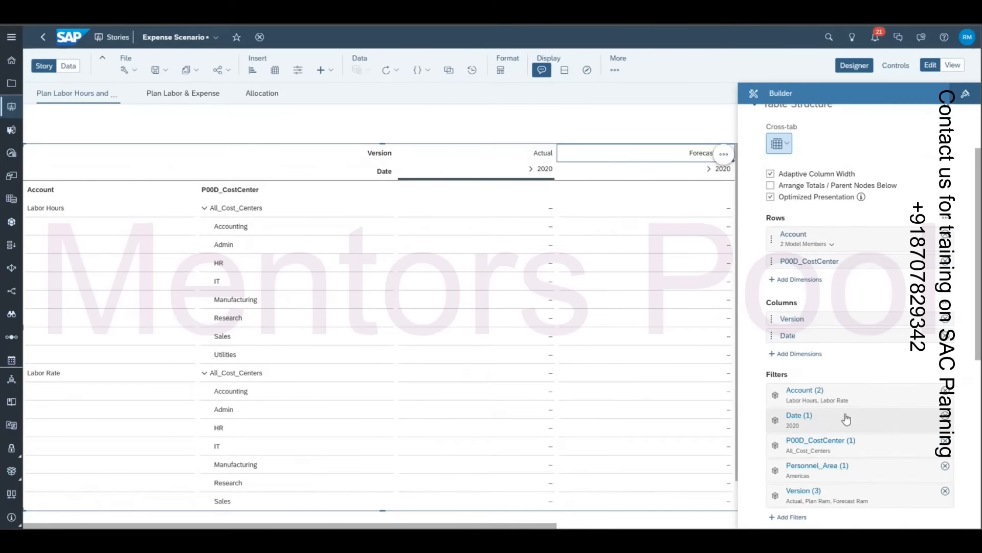
left_click(845, 504)
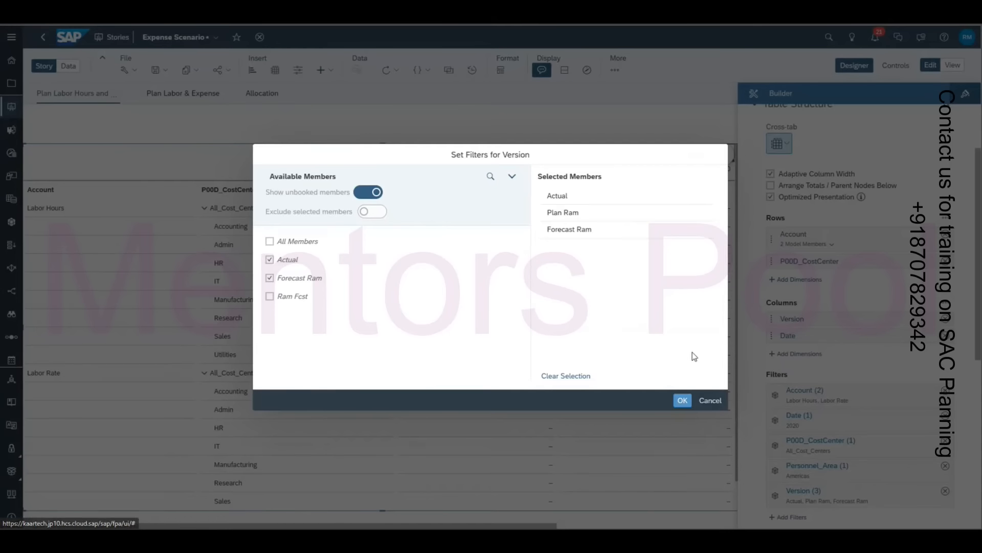
left_click(302, 260)
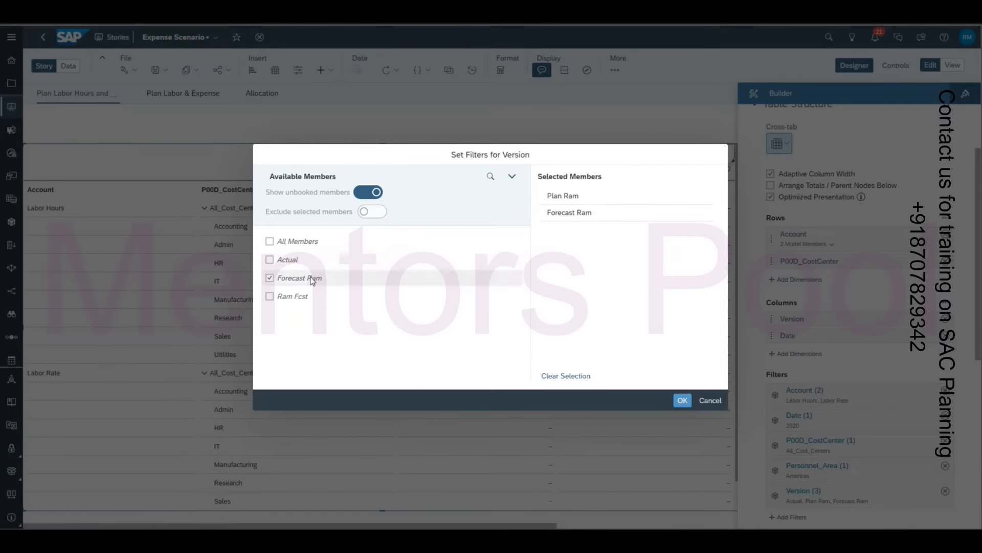
left_click(682, 400)
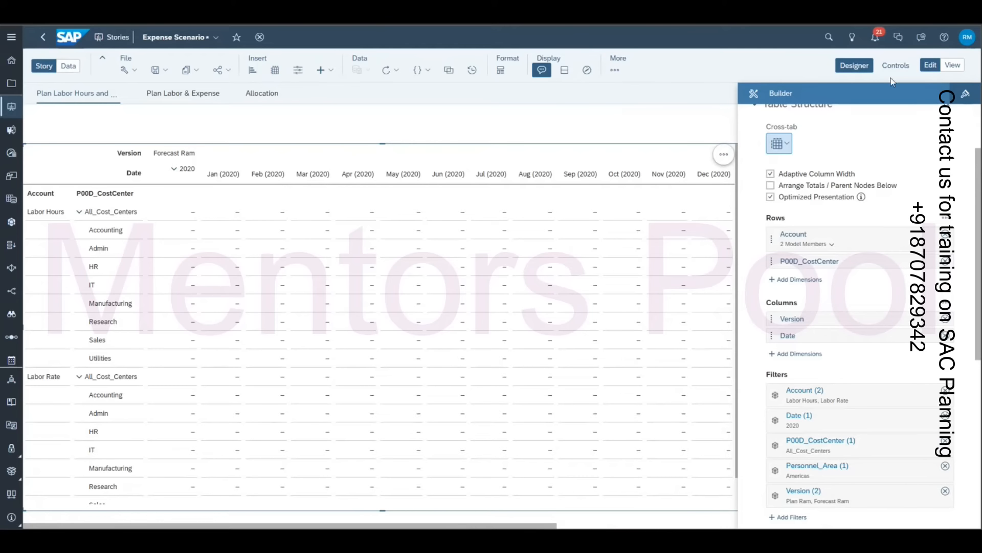
left_click(925, 65)
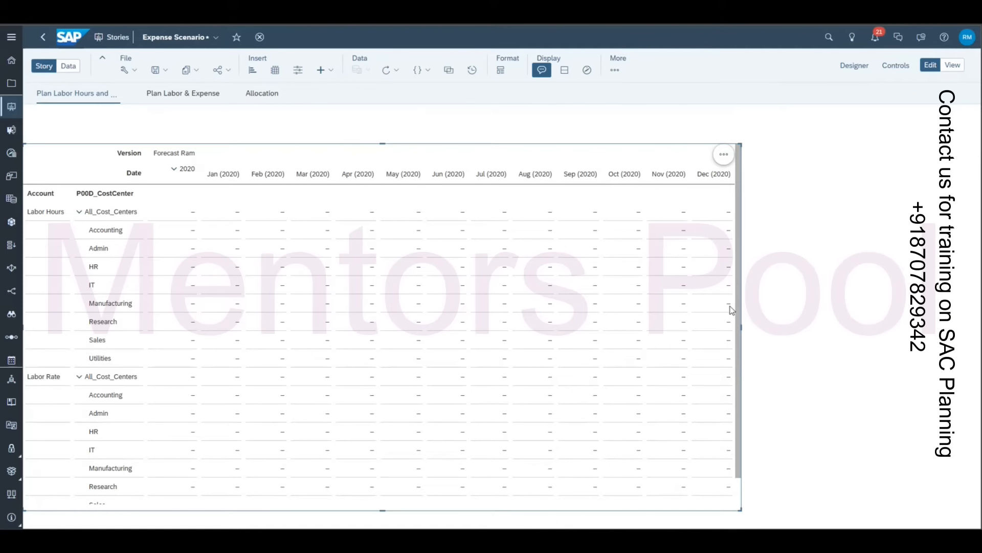
Step: Enter the Jan (2020) Labor Hours in the forecast version: 10000 for Accounting and 20000 for Admin
left_click(174, 154)
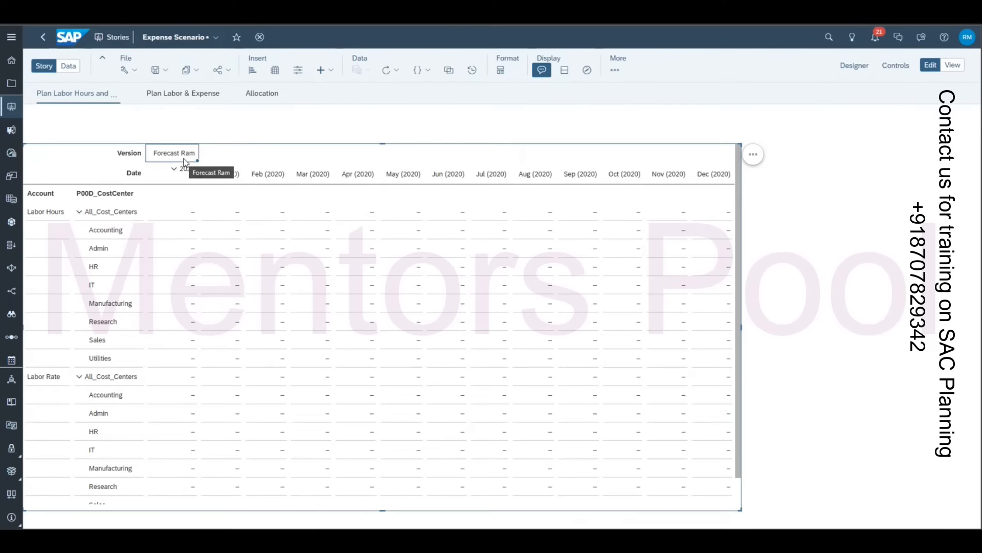
left_click(194, 228)
left_click(233, 233)
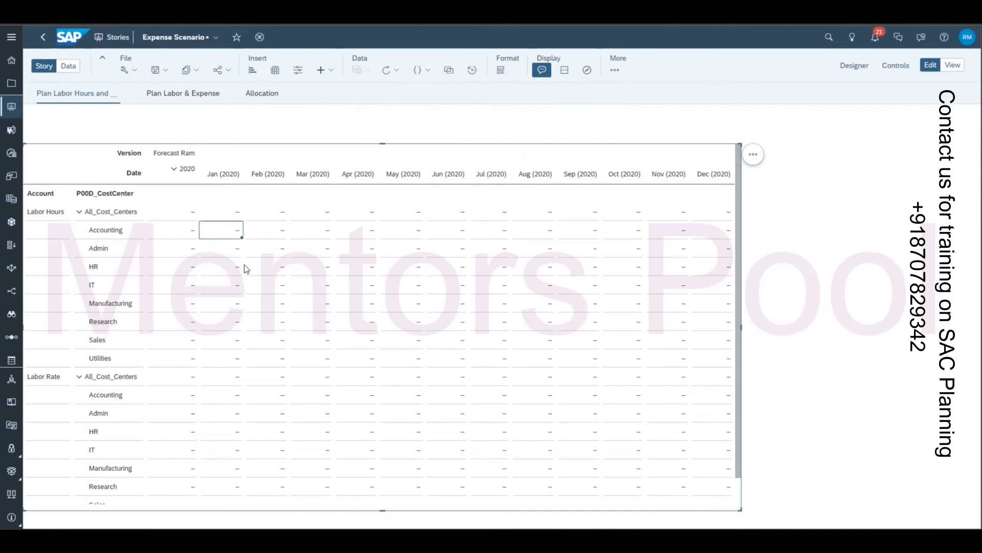
type("10000")
key("Return")
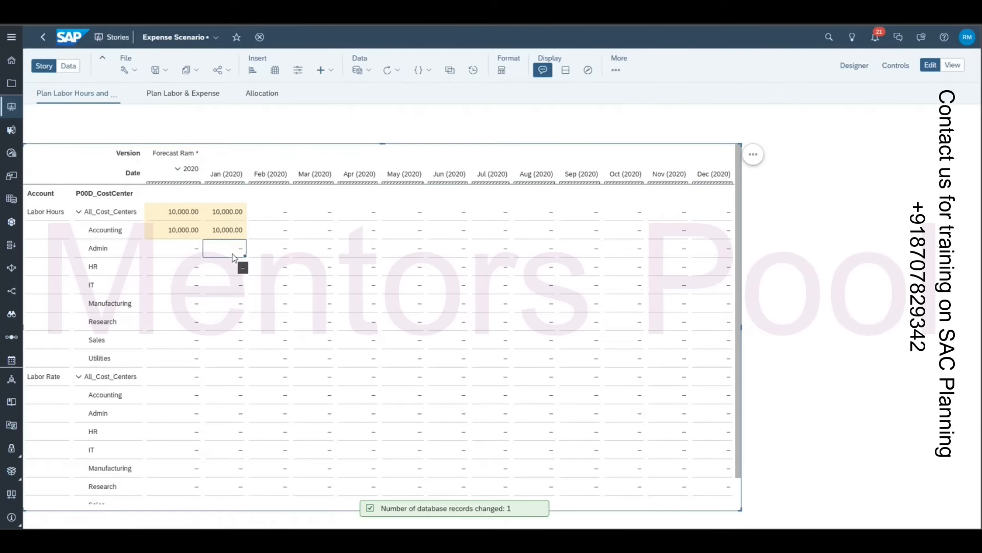
type("20000")
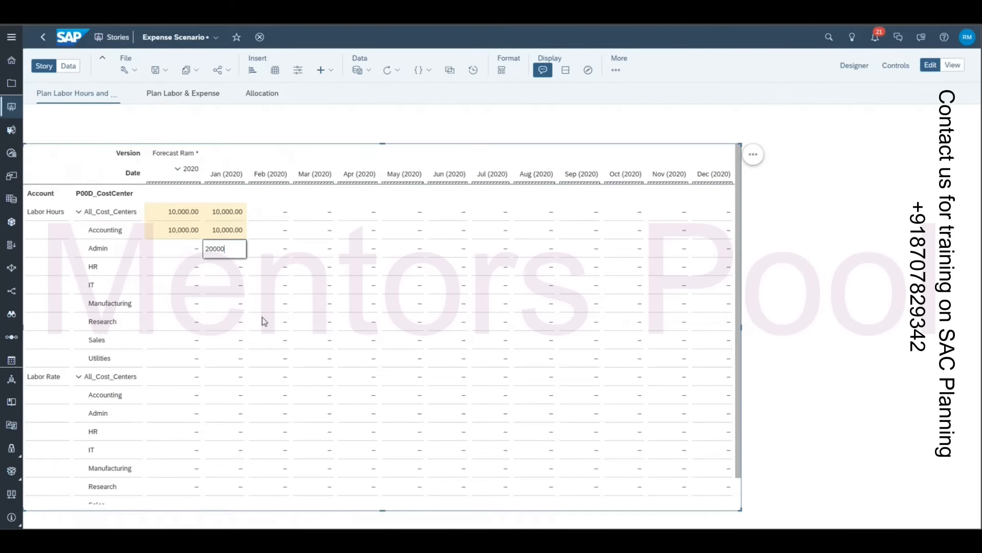
key("Return")
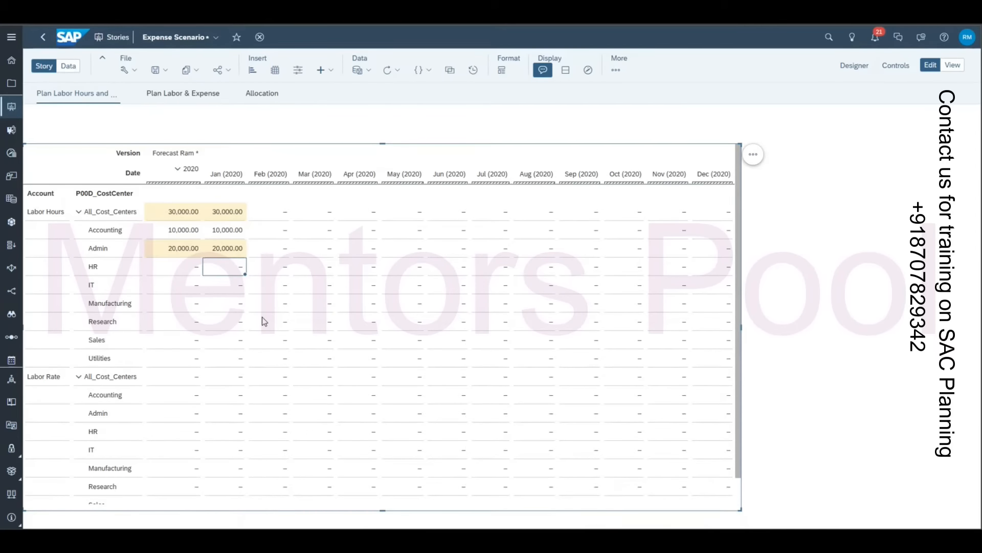
Step: Enter the Jan (2020) Labor Hours for HR as 34000 and for IT as 45000
scroll(264, 321, "down", 1)
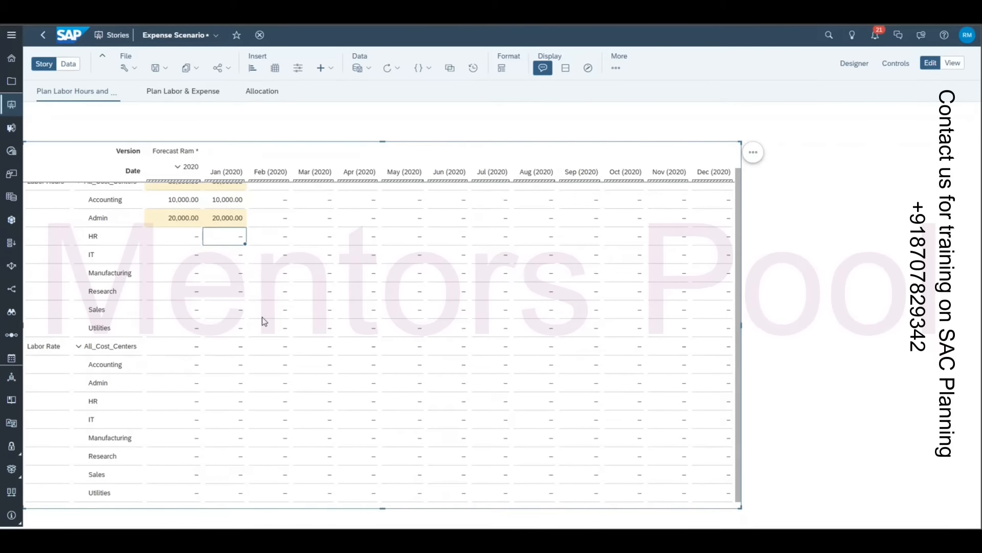
scroll(264, 321, "up", 1)
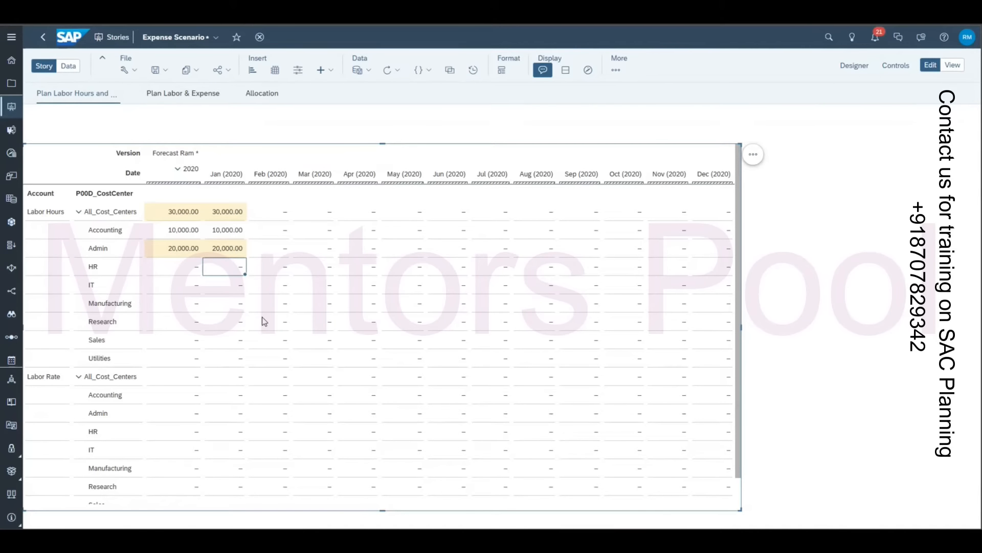
type("340000")
key("Return")
type("45000")
key("Return")
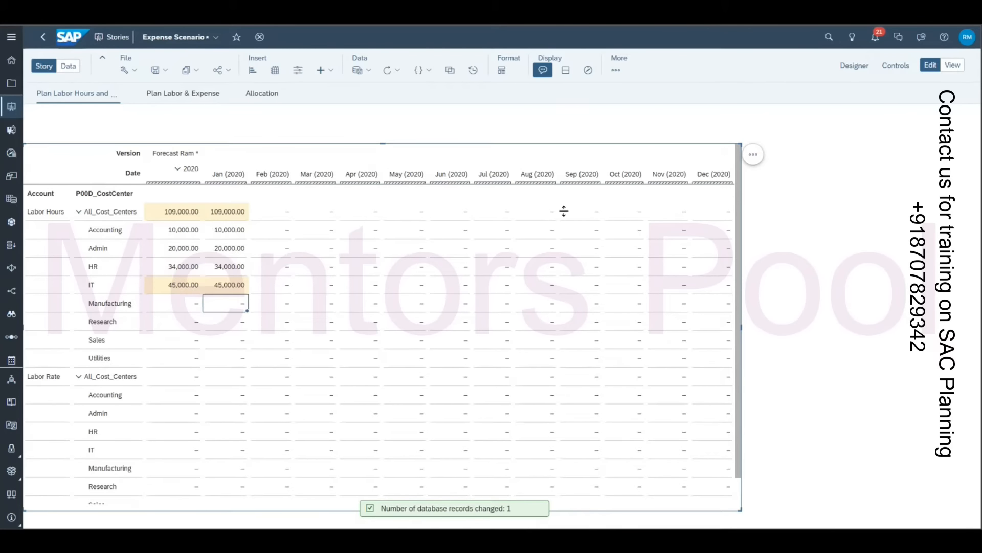
Step: Using Mass Data Entry, set the Jan (2020) Labor Hours to 87000 for Manufacturing, 98000 for Research and 77000 for Sales
left_click(754, 156)
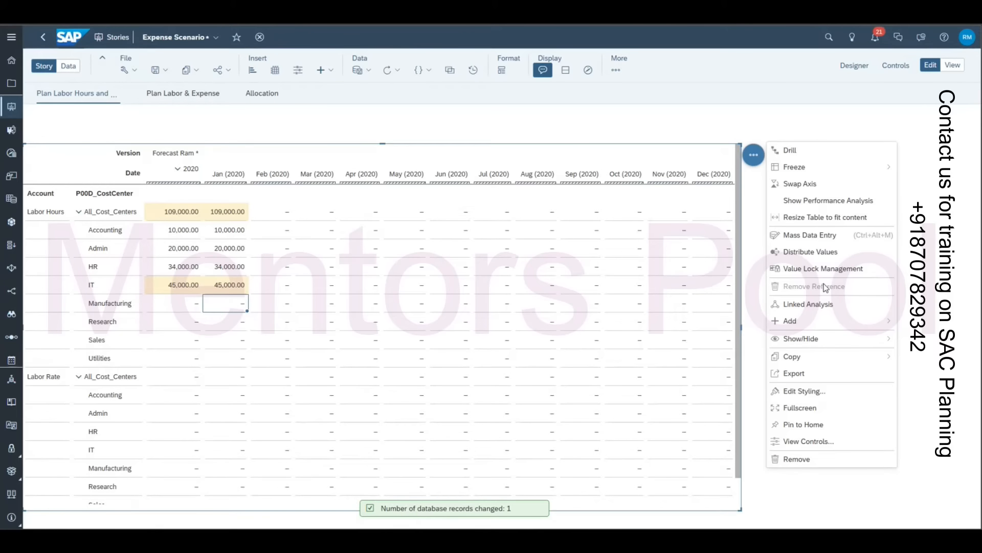
left_click(819, 236)
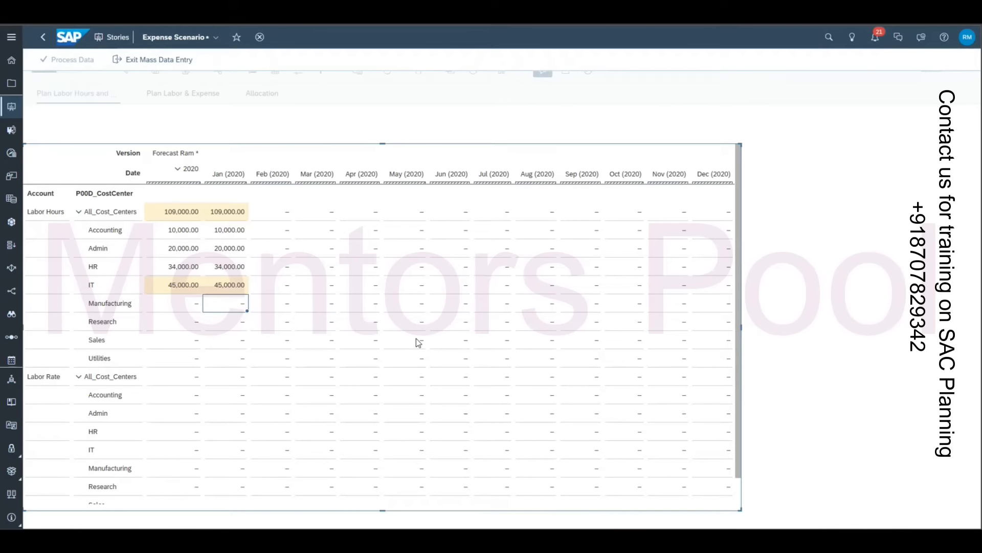
type("87000")
key("Return")
type("98000")
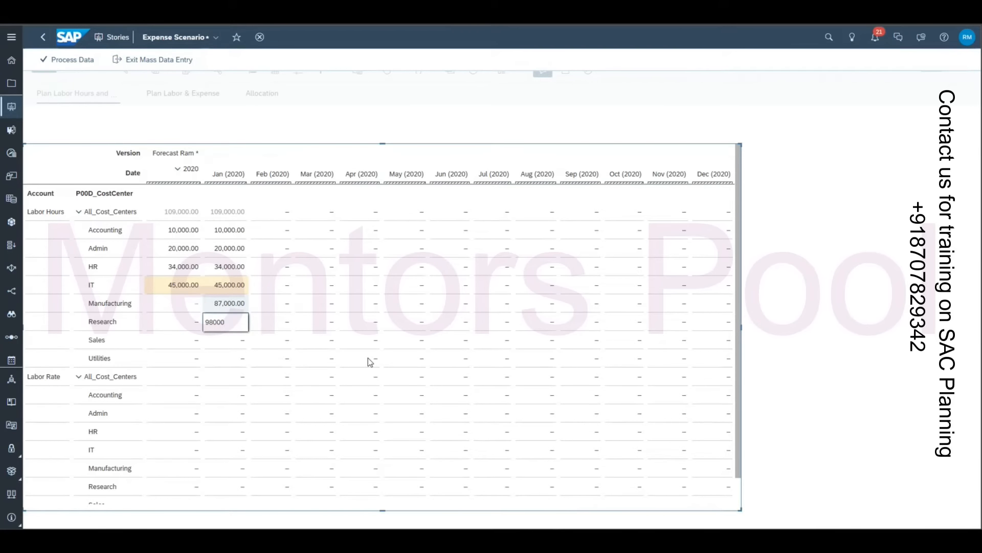
key("Return")
type("77000")
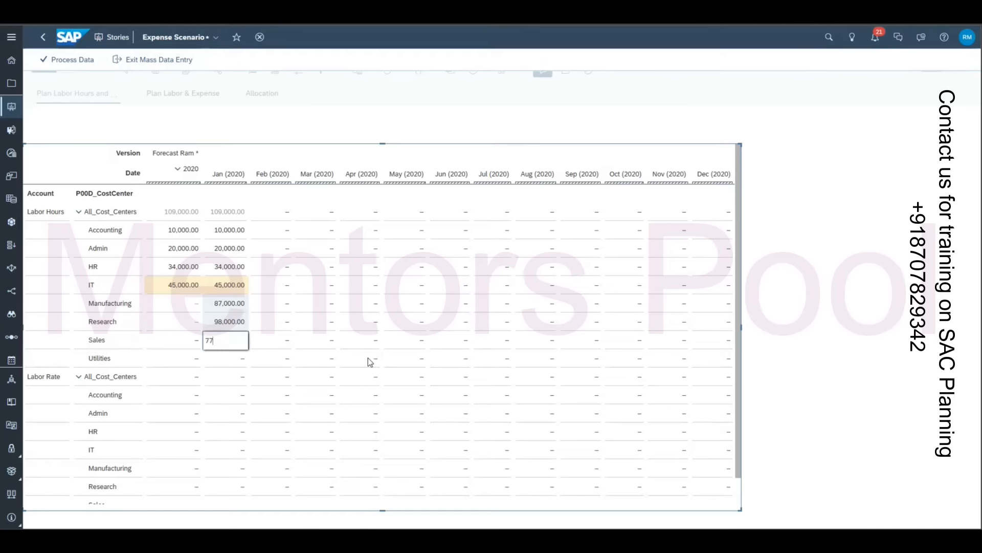
key("Return")
Step: Enter the Jan (2020) Labor Rate as 120 for Accounting, 35 for Admin, 50 for HR and 40 for IT
key("Down")
key("Down")
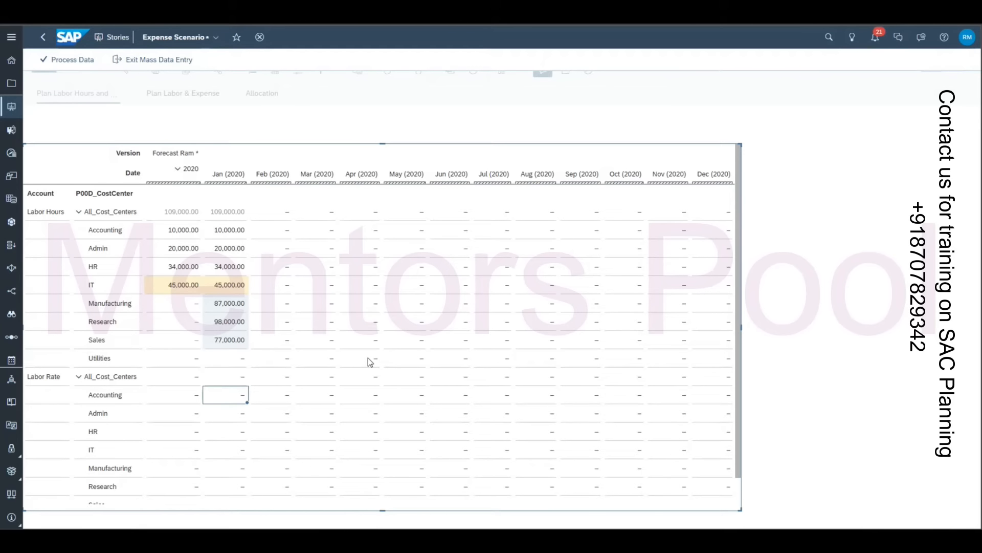
type("120")
key("Return")
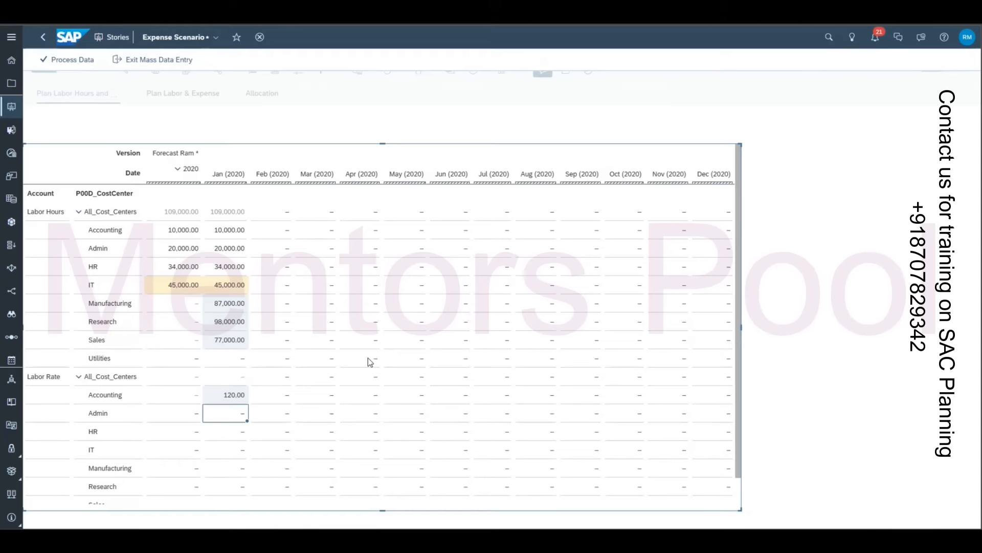
type("35")
key("Return")
type("50")
key("Return")
type("40")
key("Return")
Step: Enter the Jan (2020) Labor Rate as 90 for Manufacturing, 70 for Research and 25 for Sales
type("90")
key("Return")
type("70")
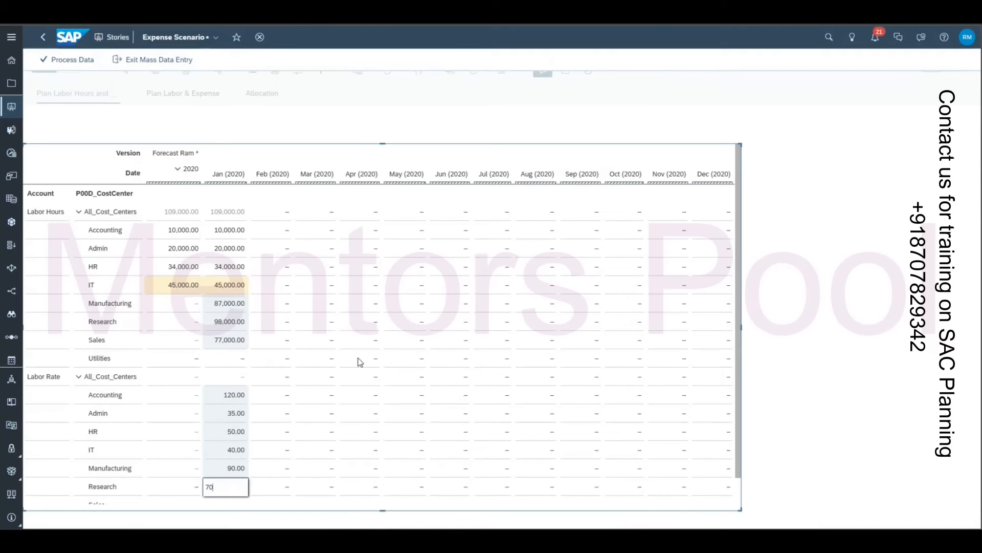
key("Return")
type("25")
key("Return")
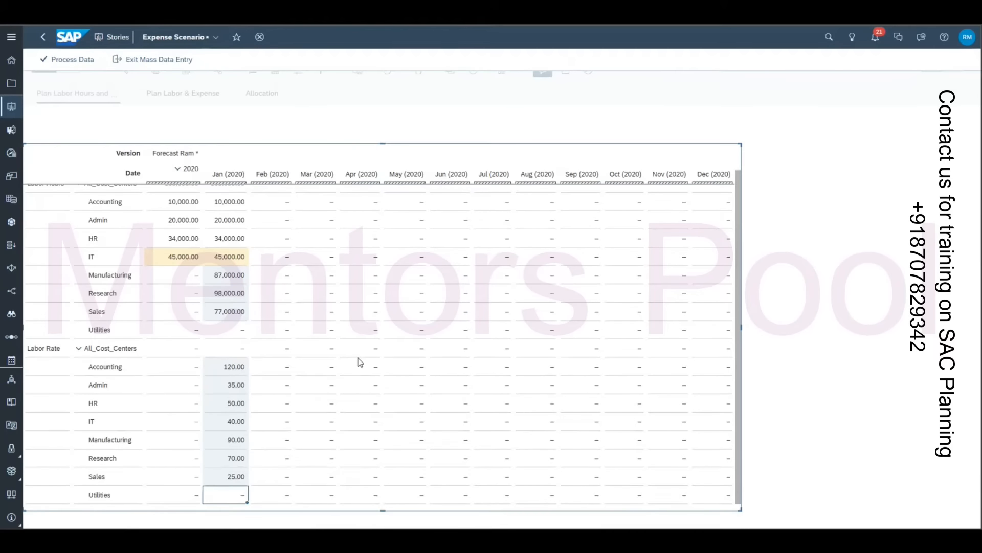
Step: Process the mass-entered labor hours and labor rates into the forecast version
scroll(361, 363, "up", 1)
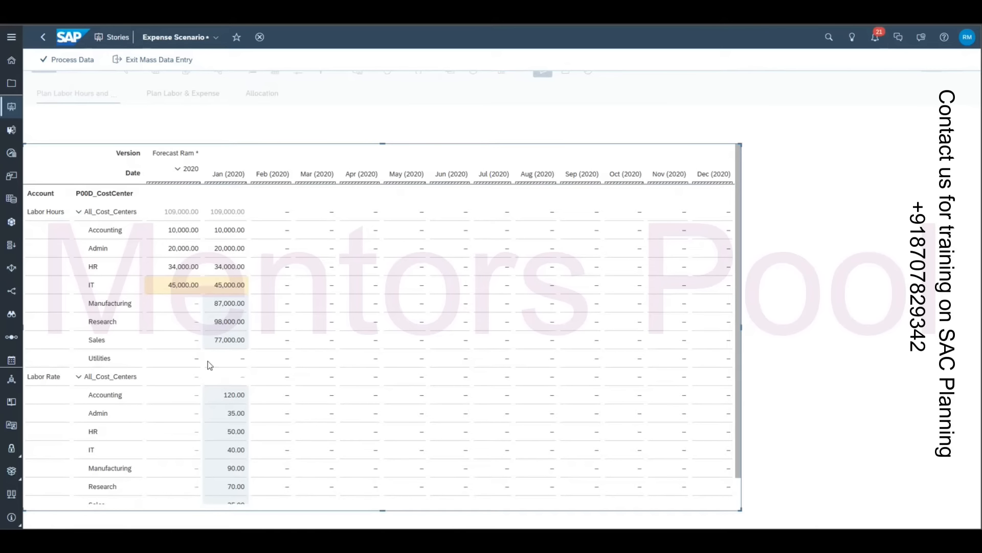
scroll(210, 365, "down", 1)
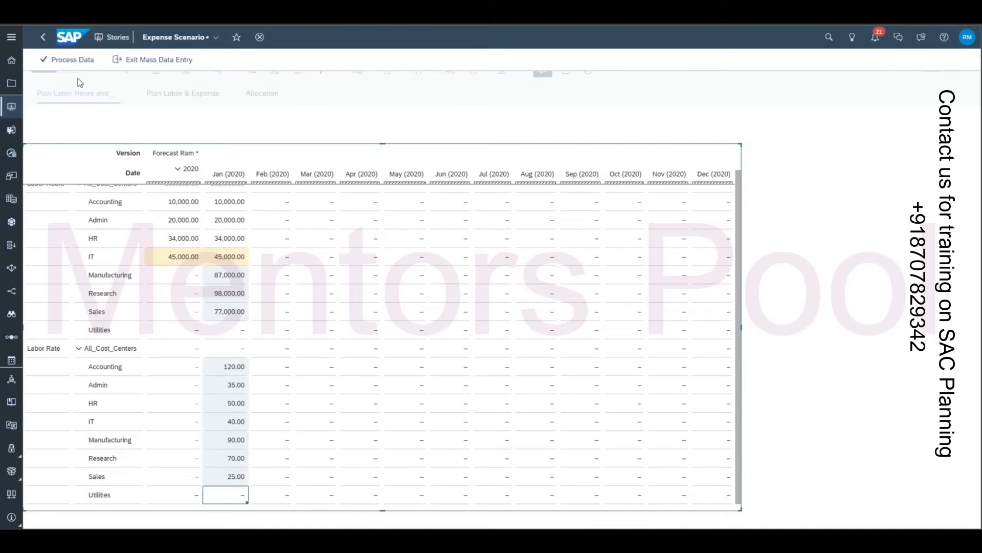
left_click(66, 62)
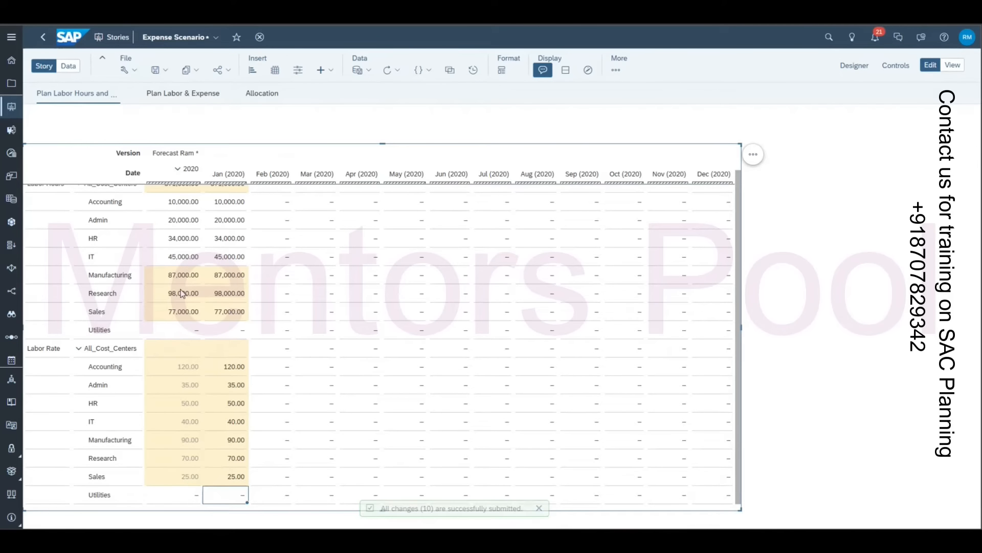
Step: Publish the forecast version from the planning table's version header and confirm the publishing
scroll(195, 264, "up", 2)
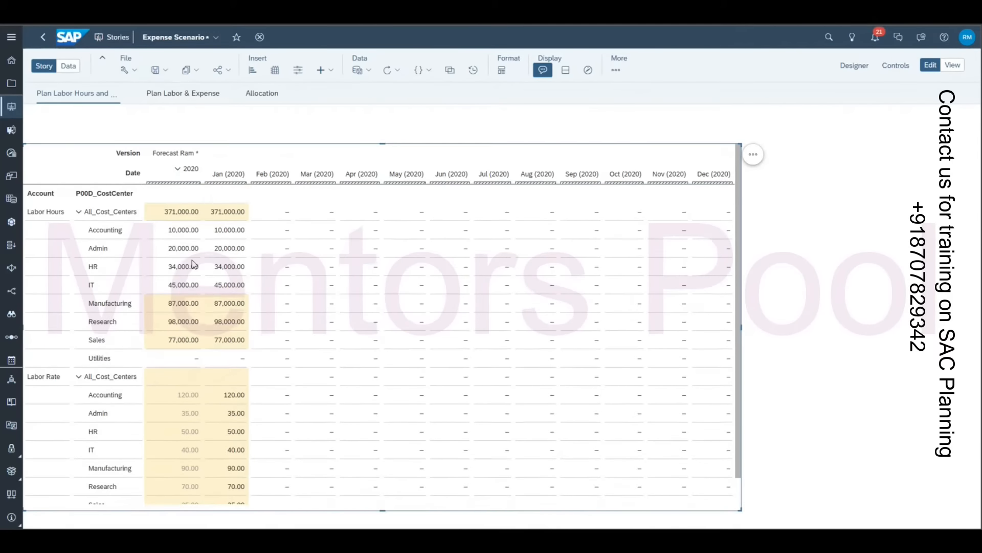
left_click(238, 176)
right_click(192, 154)
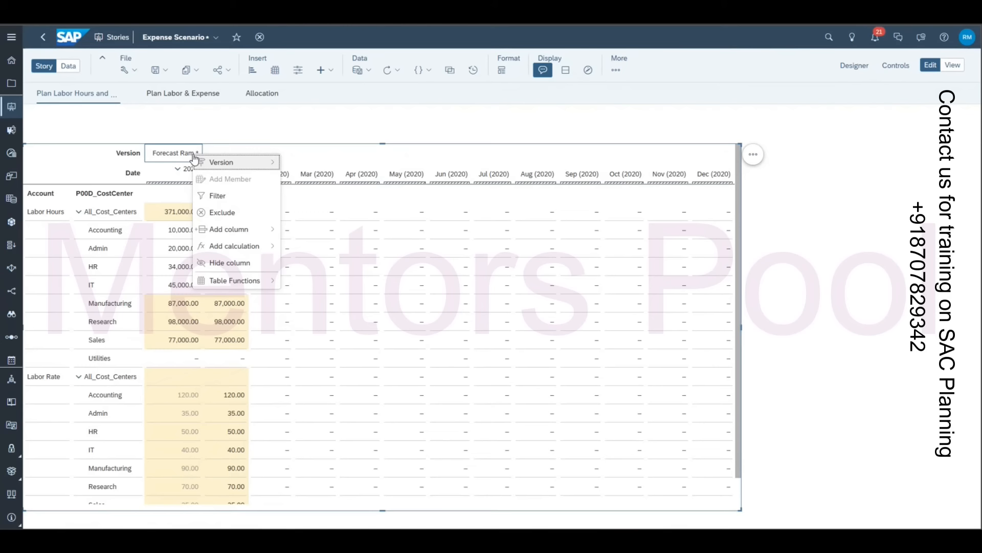
mouse_move(223, 165)
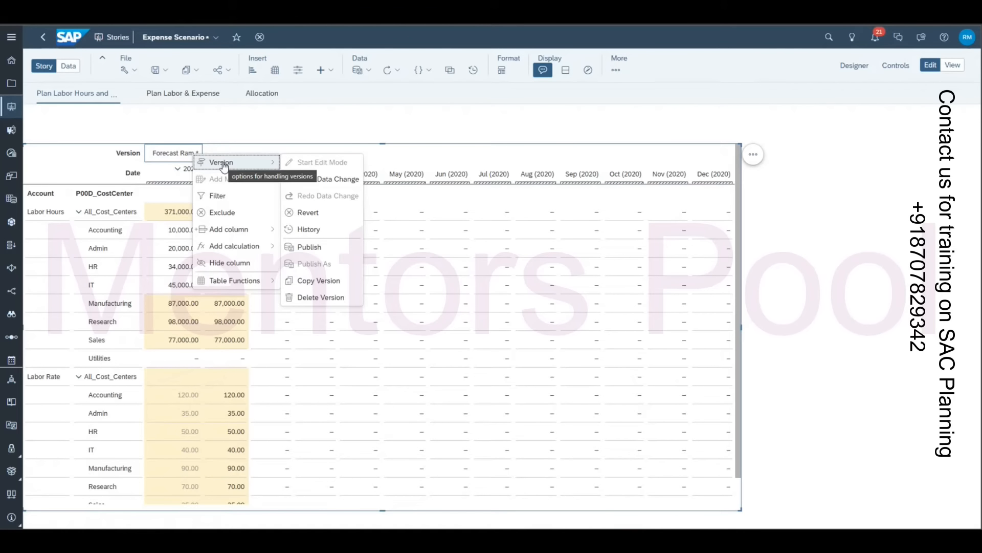
left_click(310, 247)
left_click(557, 327)
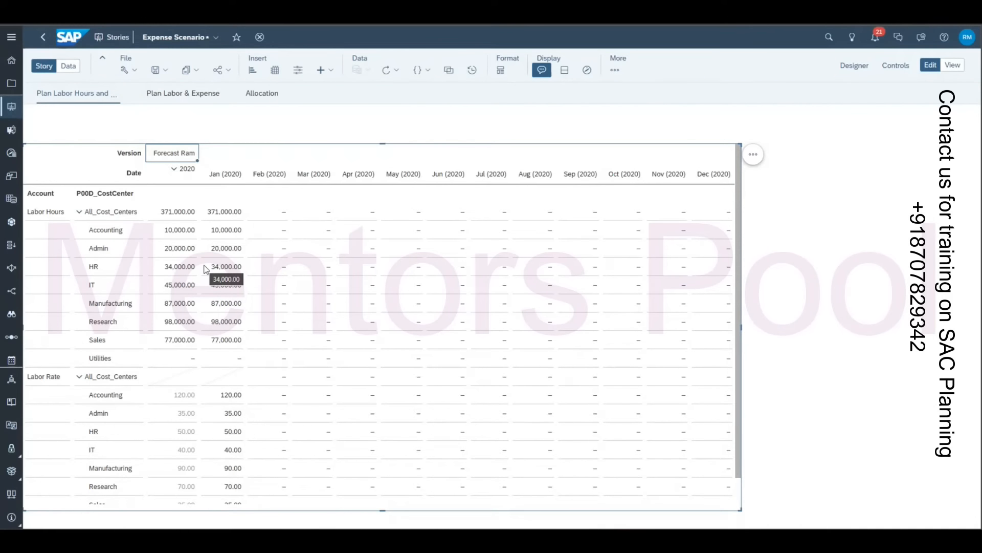
Step: Review the Jan (2020) labor hours and labor rates by cost center in the published version
scroll(225, 234, "down", 1)
left_click(225, 235)
left_click(222, 206)
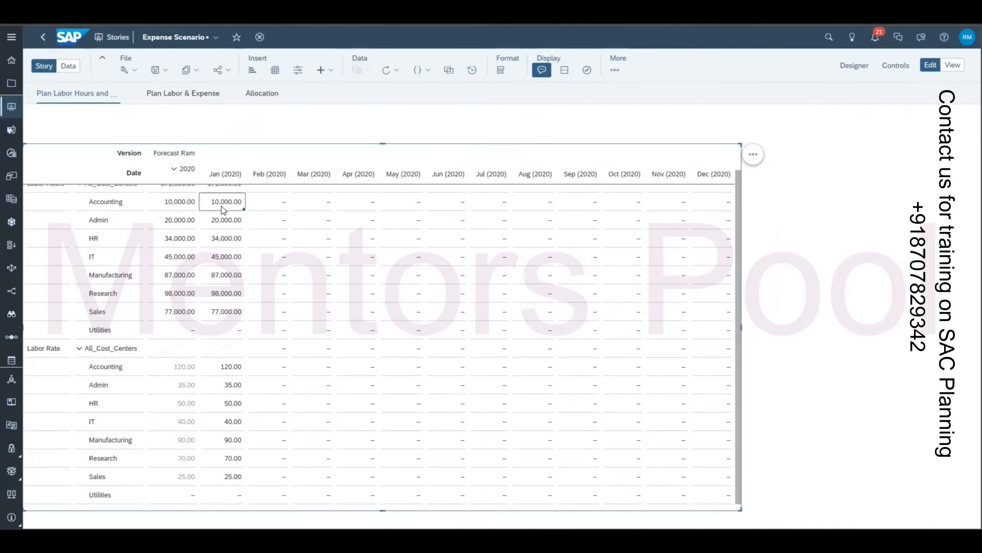
scroll(223, 210, "up", 1)
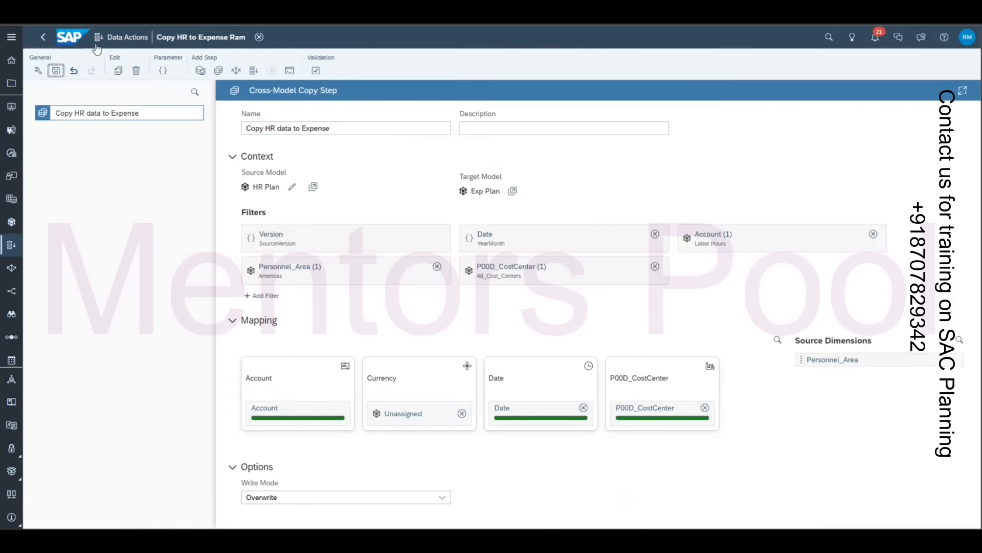
left_click(122, 37)
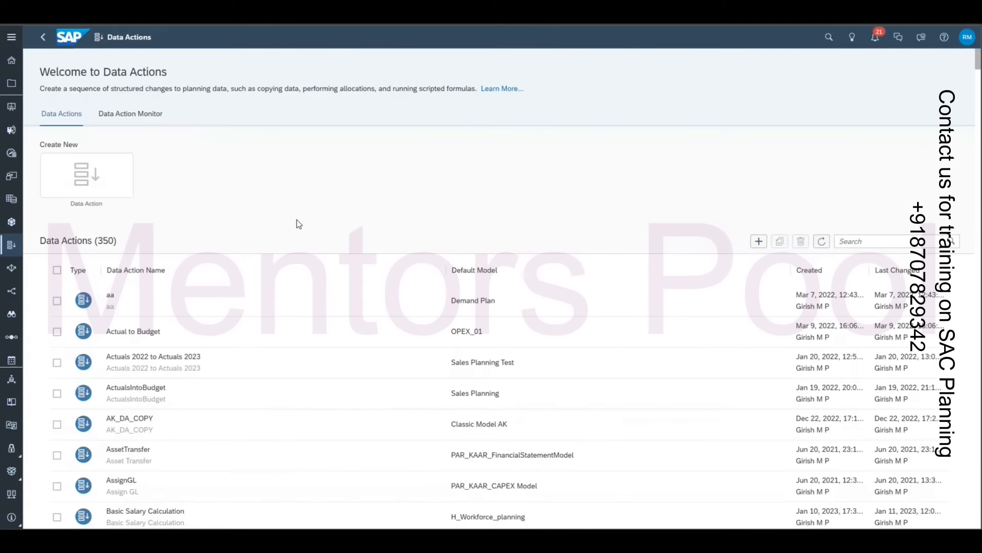
left_click(91, 180)
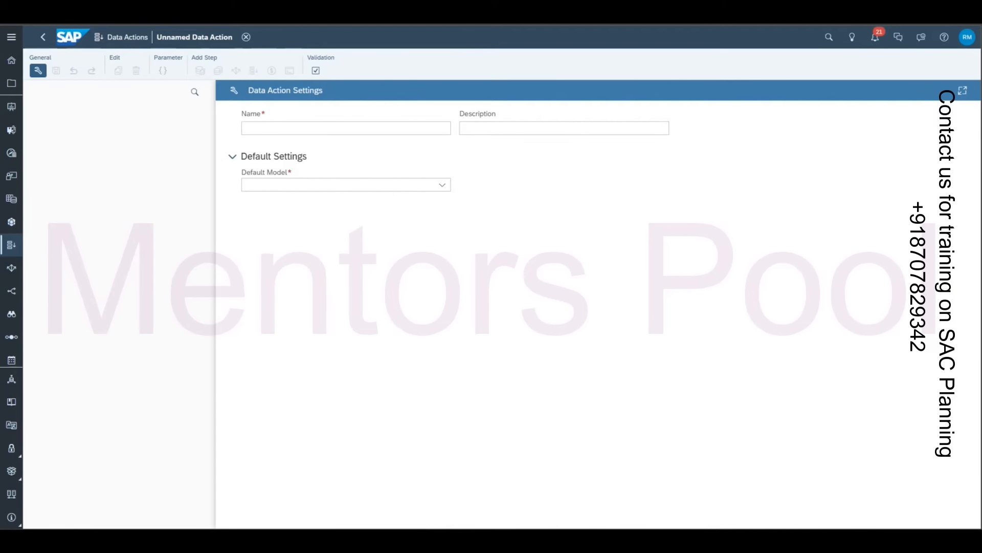
left_click(17, 245)
left_click(101, 173)
left_click(442, 185)
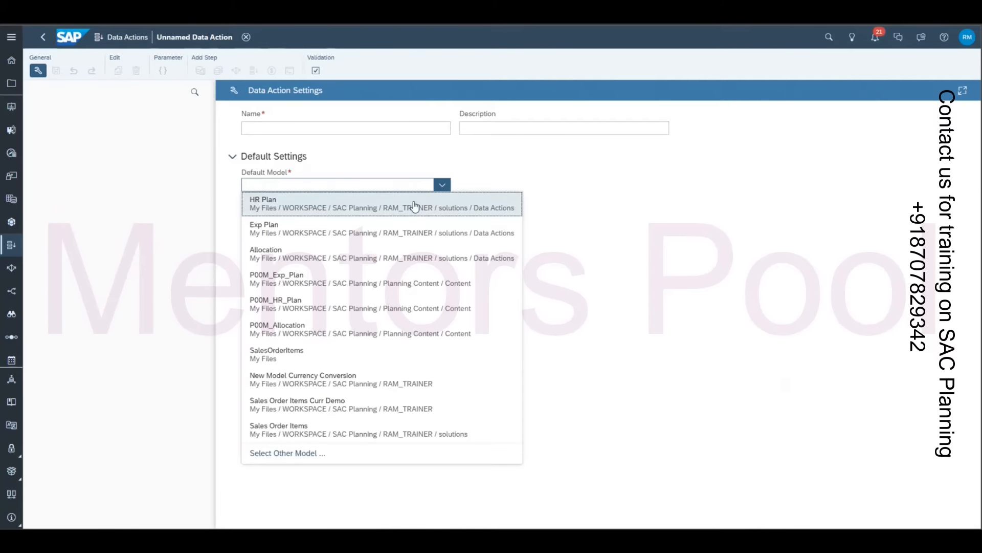
left_click(595, 178)
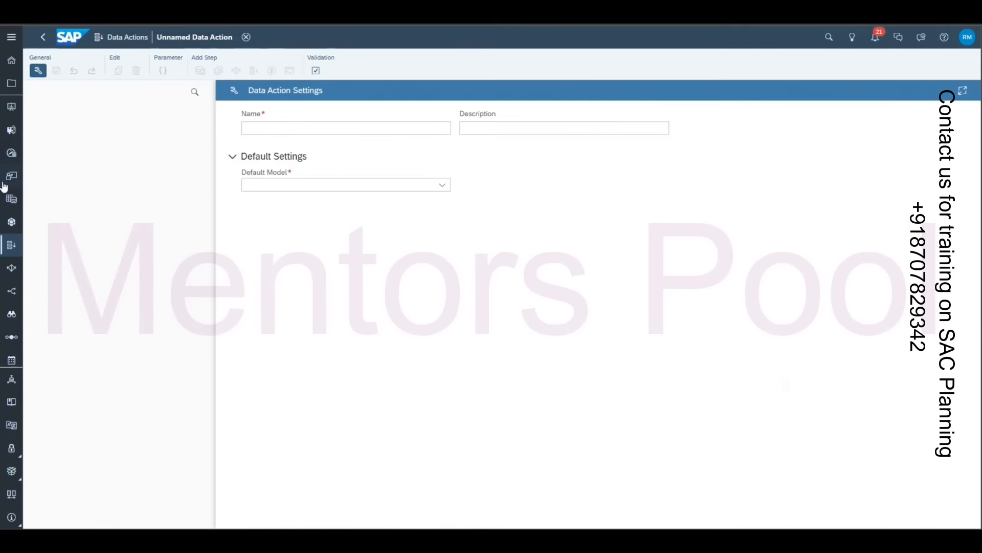
Step: Open the HR Plan model in the Modeler and create a new data action from it
left_click(12, 222)
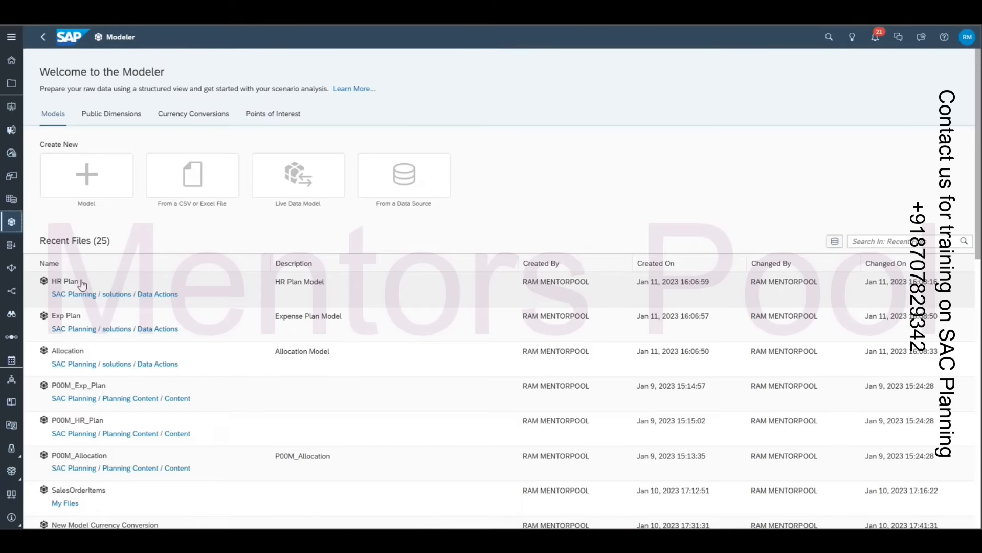
left_click(65, 282)
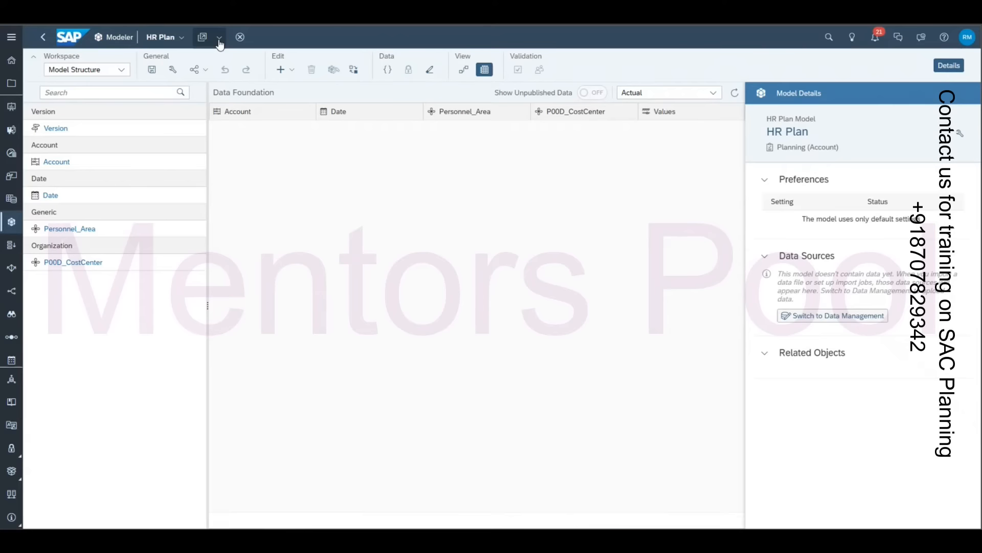
left_click(218, 37)
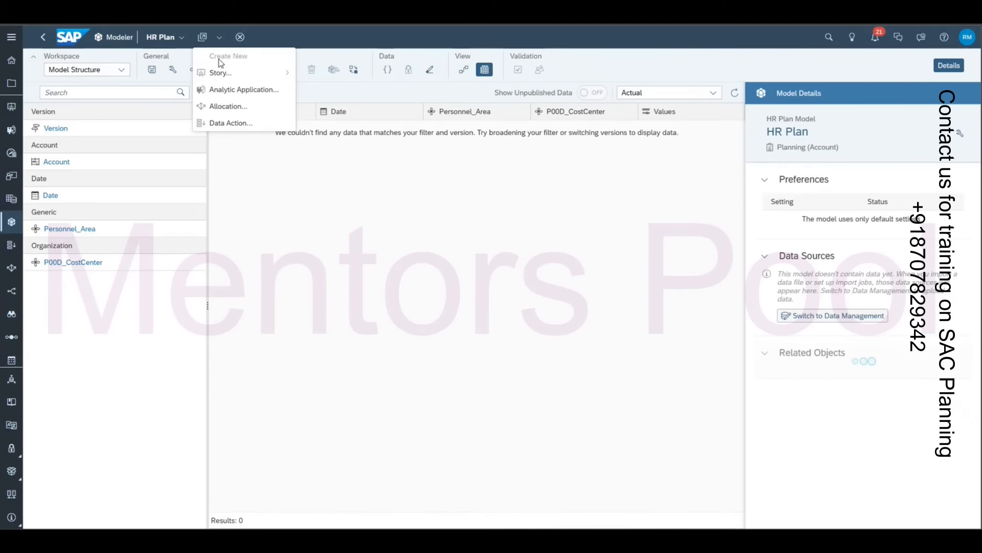
left_click(236, 124)
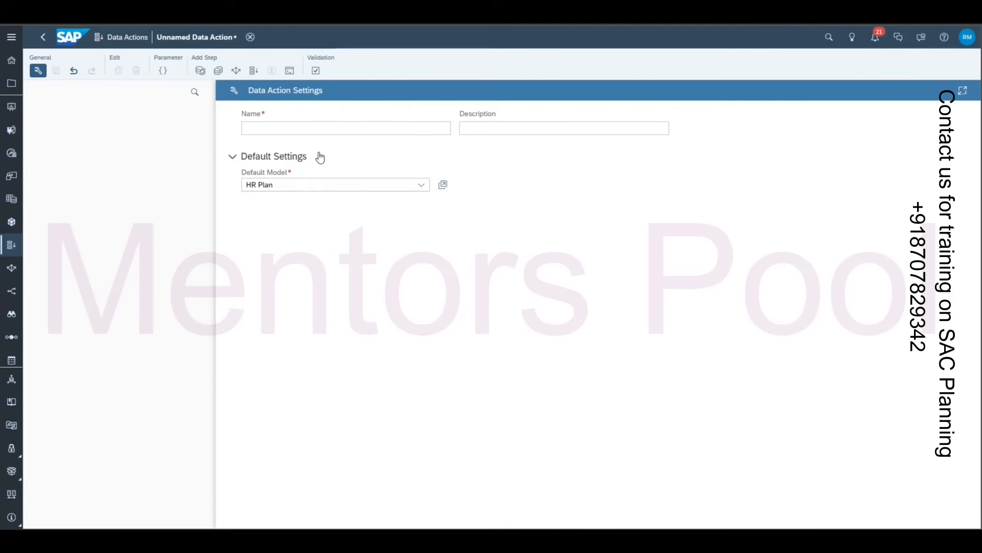
Step: Name the new data action "Copy HR Data between months"
left_click(309, 127)
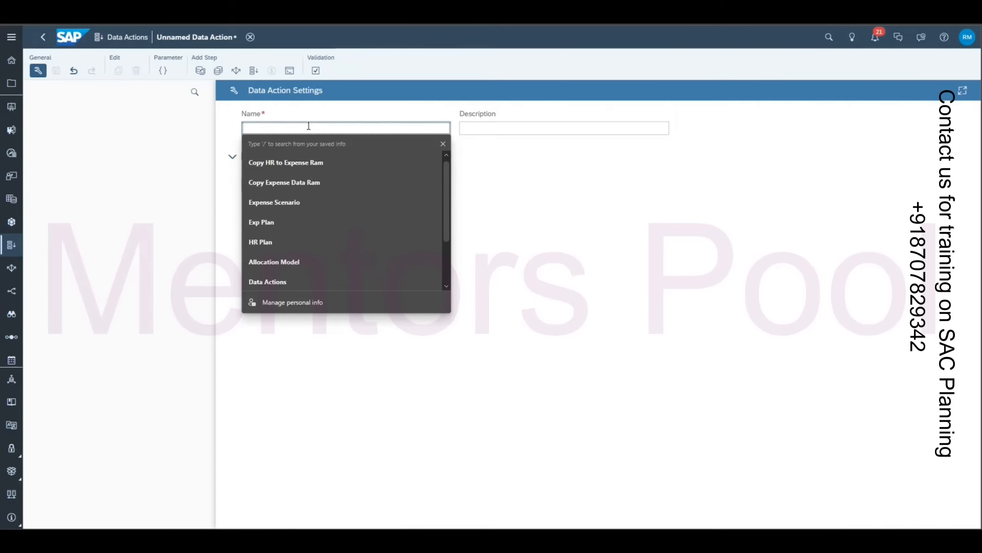
type("Copy ")
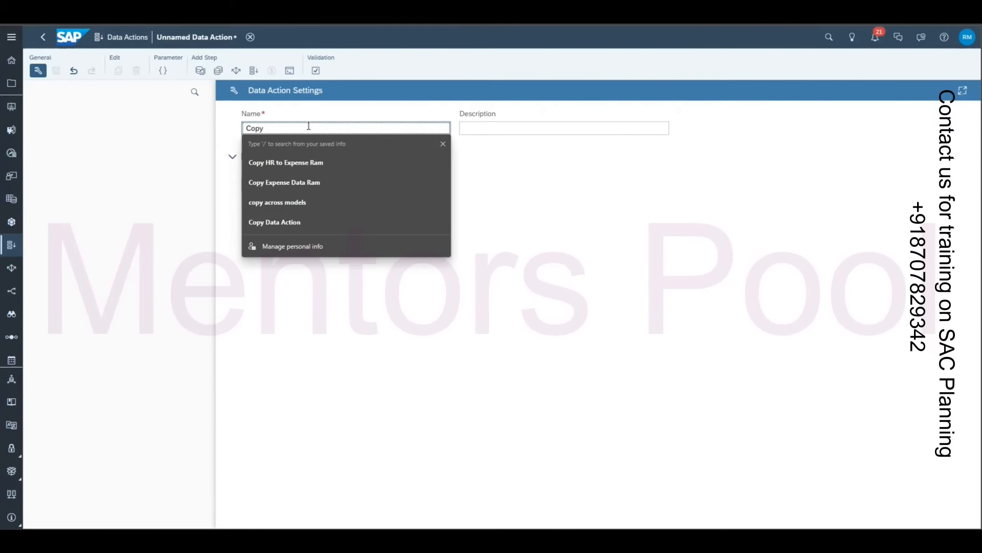
type("Month")
key("BackSpace")
key("BackSpace")
key("BackSpace")
key("BackSpace")
key("BackSpace")
type("HR Data between months")
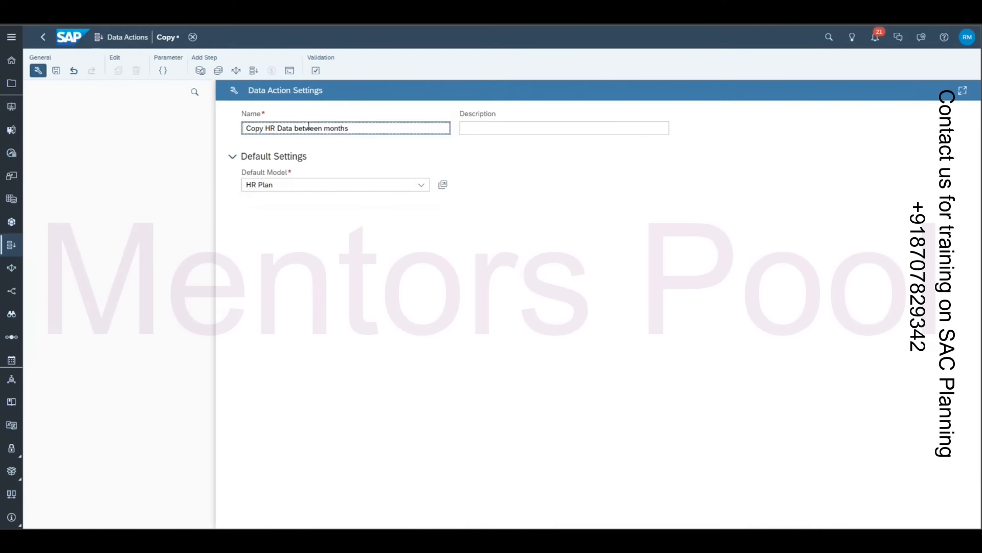
Step: Add a copy step to the data action and give it a copy rule on the Date dimension
left_click(164, 70)
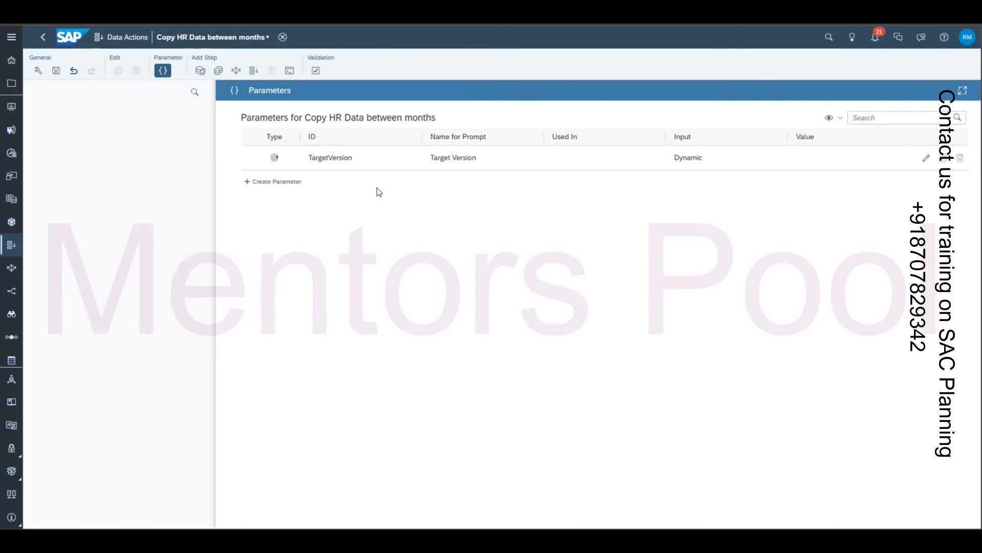
left_click(200, 70)
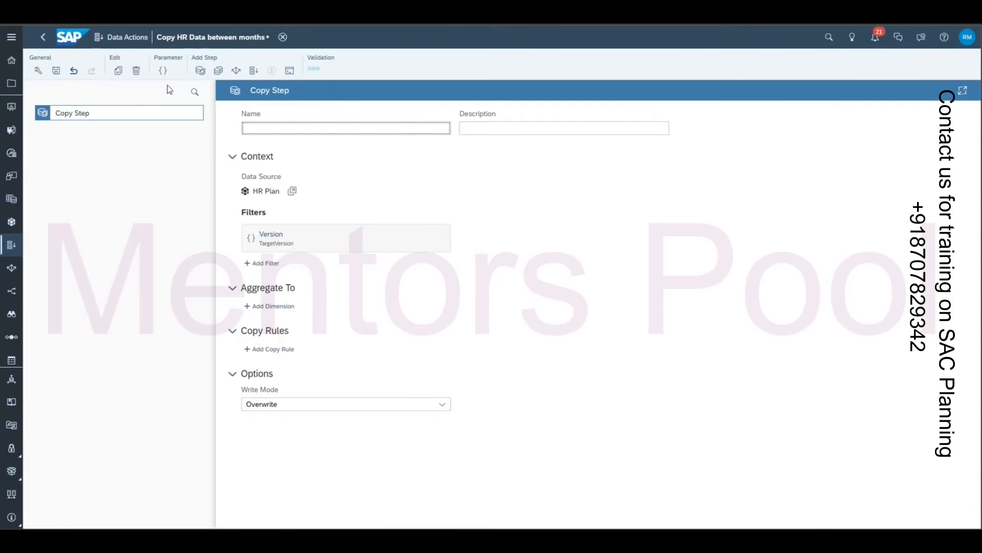
left_click(275, 350)
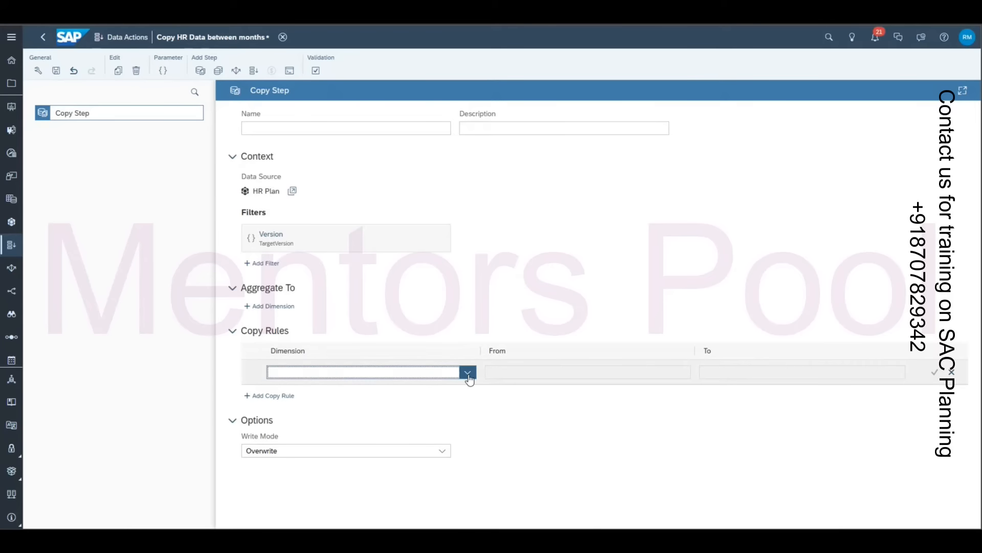
left_click(469, 379)
left_click(367, 387)
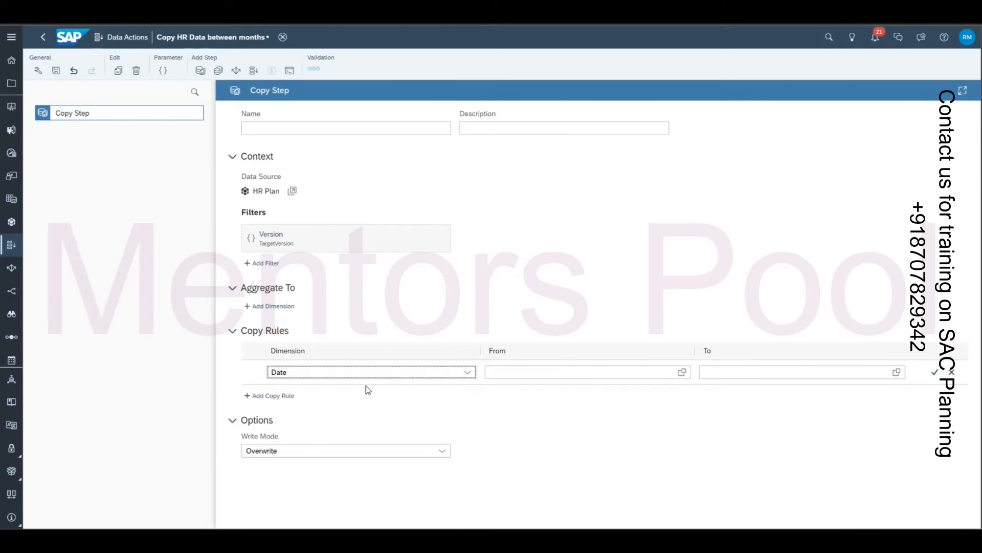
left_click(467, 372)
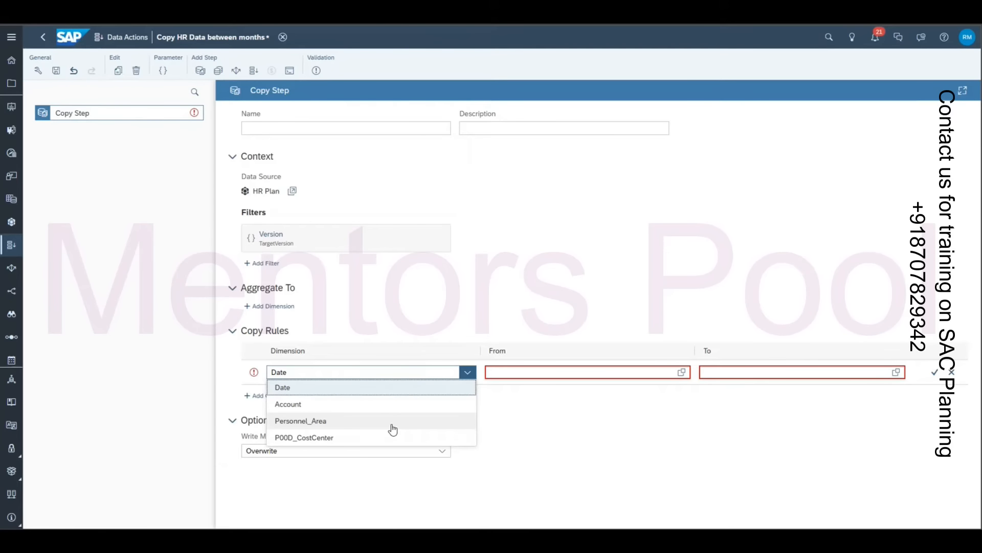
left_click(524, 422)
left_click(524, 421)
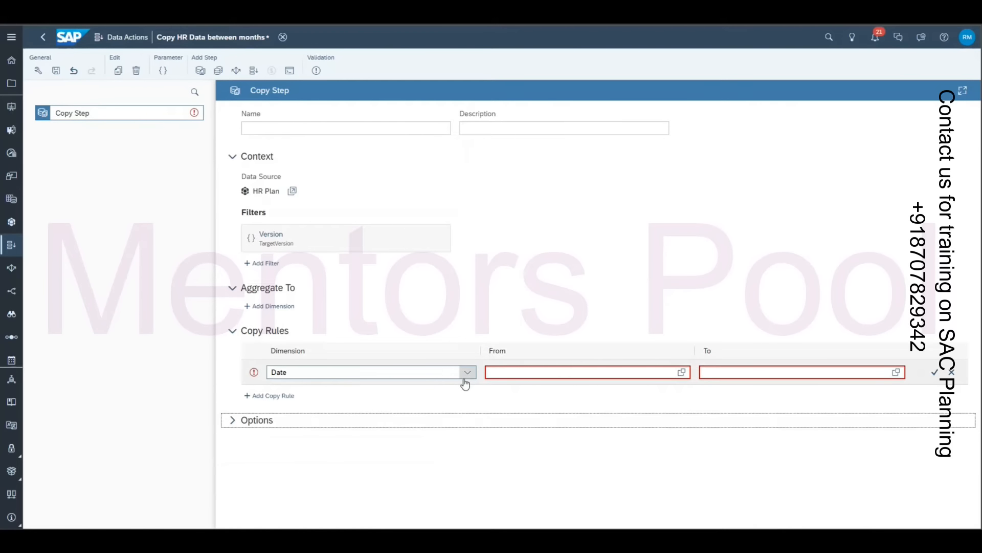
left_click(682, 372)
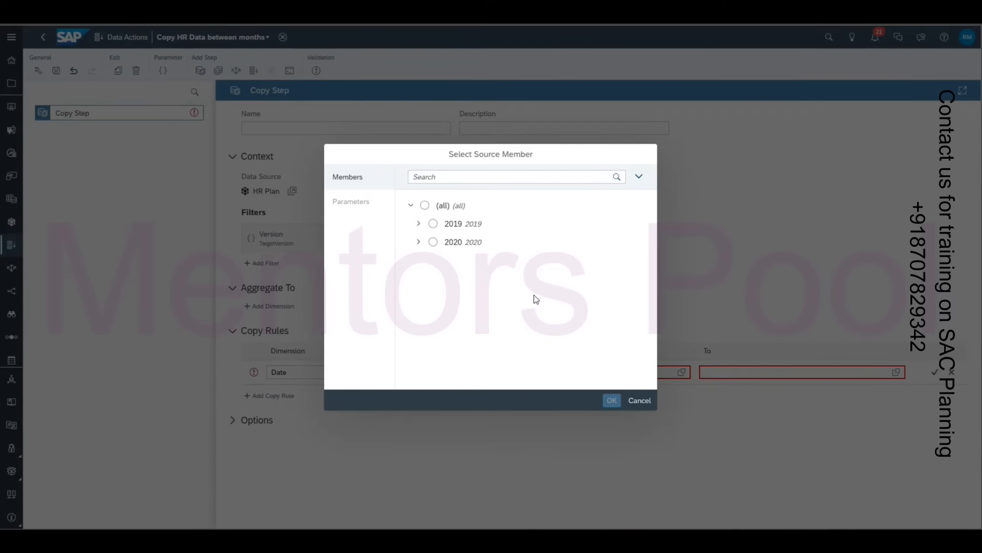
left_click(641, 402)
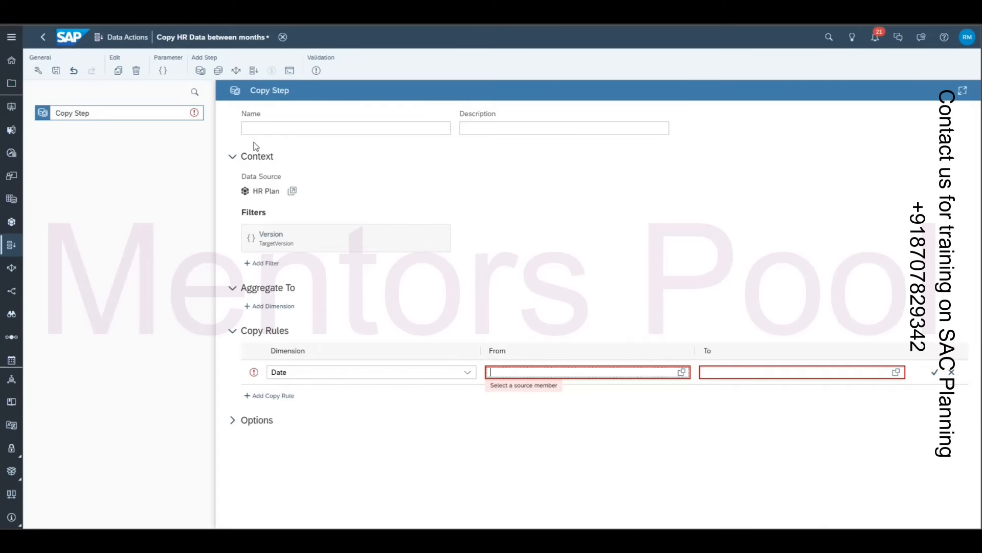
Step: Create a member parameter SourceMonth on the Date dimension with Single cardinality and the prompt name "Source Month"
left_click(163, 71)
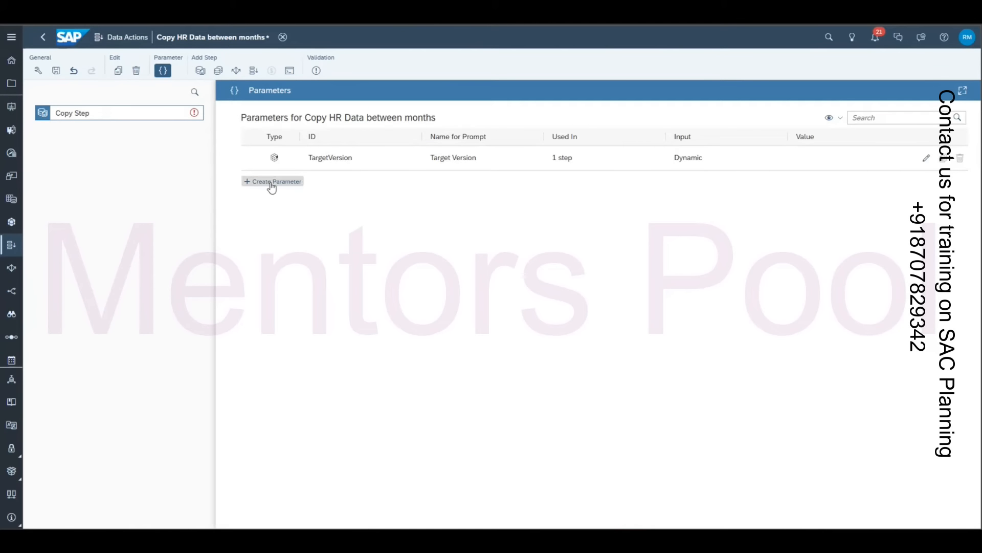
left_click(272, 182)
type("SOur")
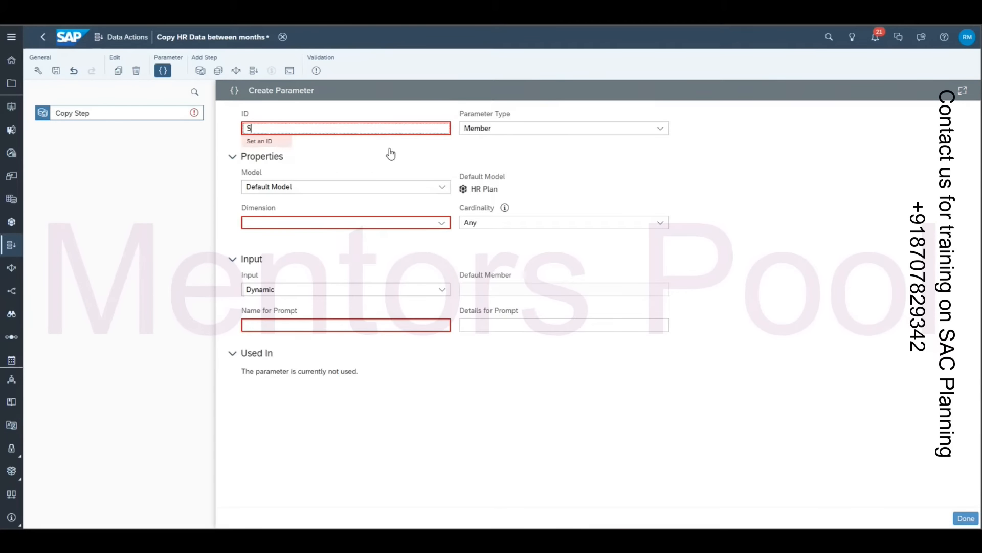
key("BackSpace")
type("ourceMonth")
left_click(440, 224)
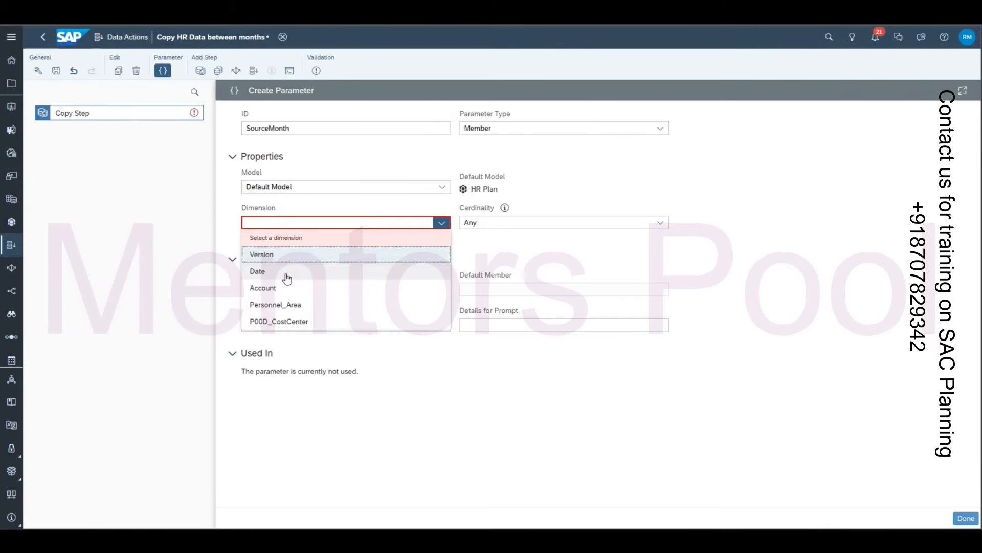
left_click(287, 278)
left_click(524, 232)
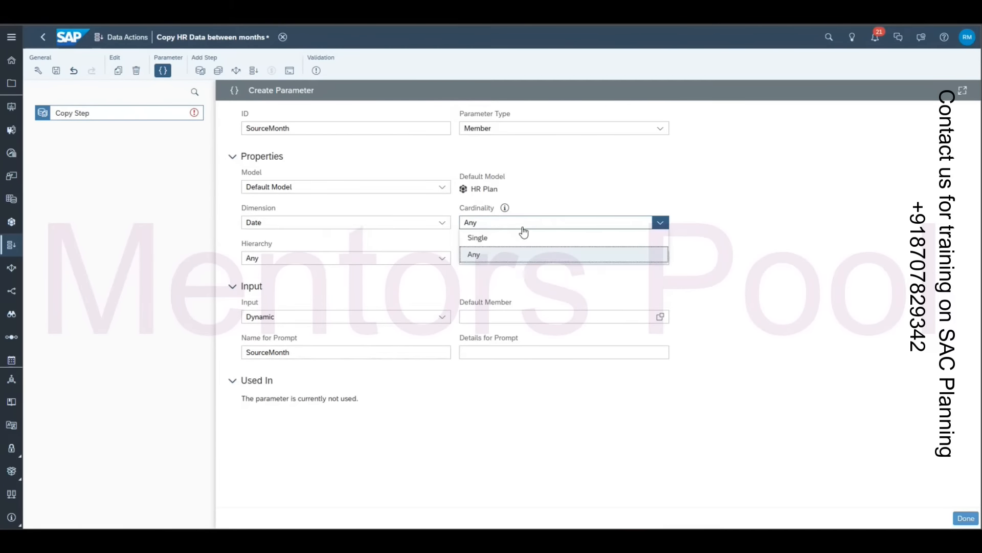
left_click(498, 245)
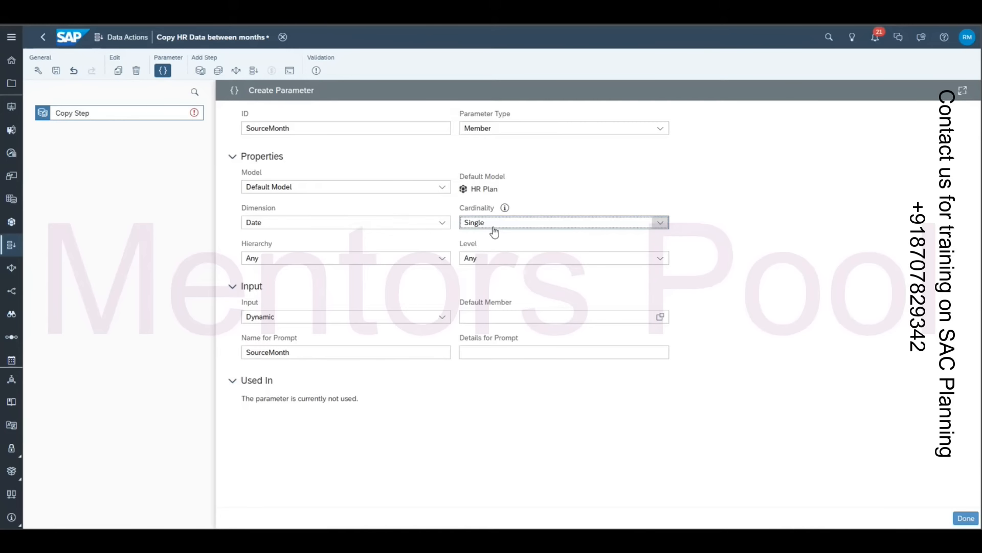
left_click(269, 352)
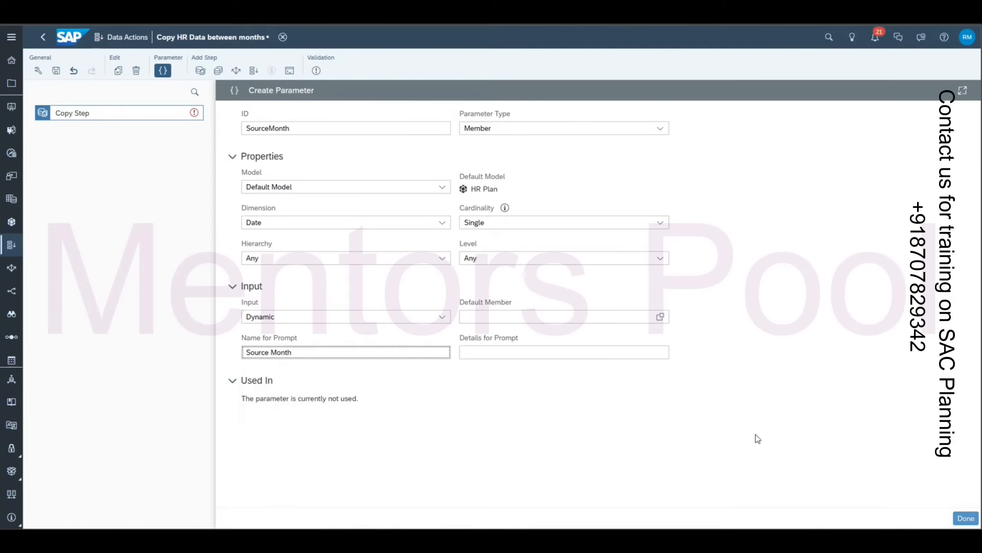
left_click(966, 518)
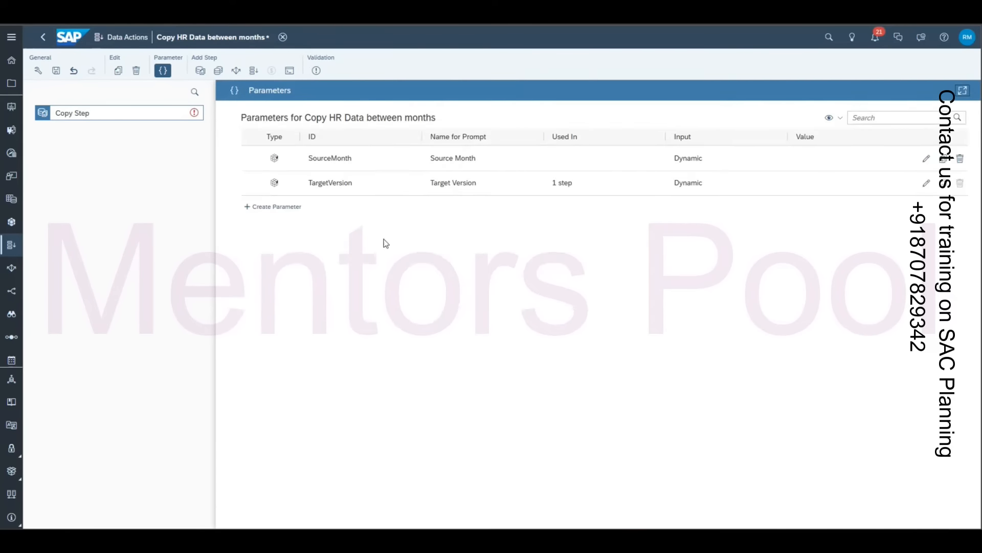
Step: Duplicate the SourceMonth parameter and change the copy's ID to TargetMonths
left_click(944, 159)
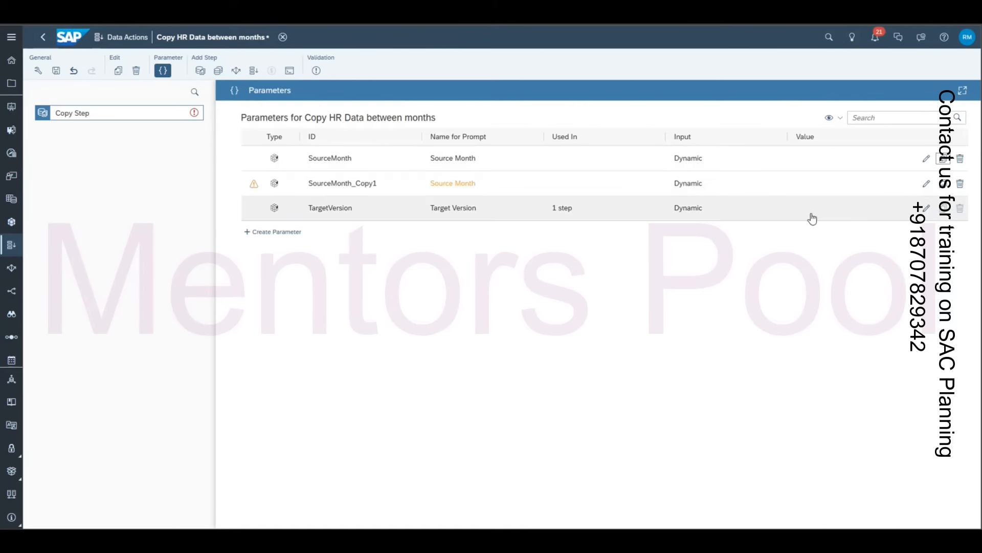
left_click(926, 184)
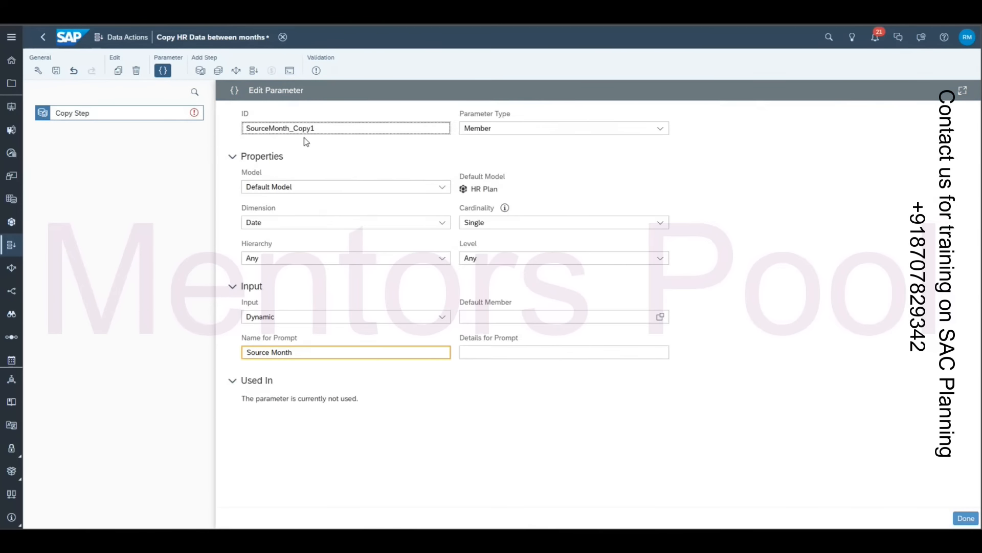
left_click_drag(323, 128, 205, 127)
type("Target Months")
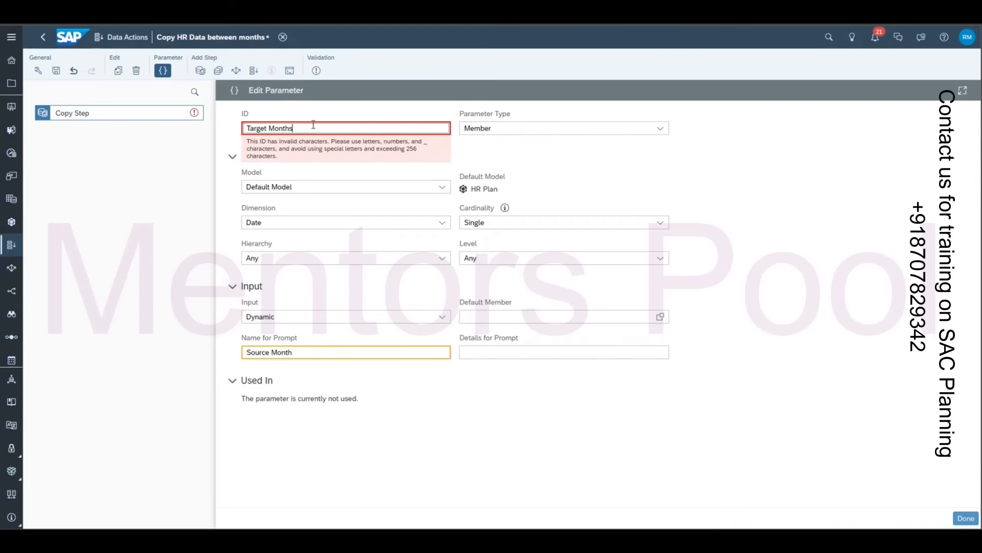
left_click(270, 129)
key("BackSpace")
Step: Set the TargetMonths parameter's cardinality to Any and its prompt name to "Target Months"
left_click(605, 222)
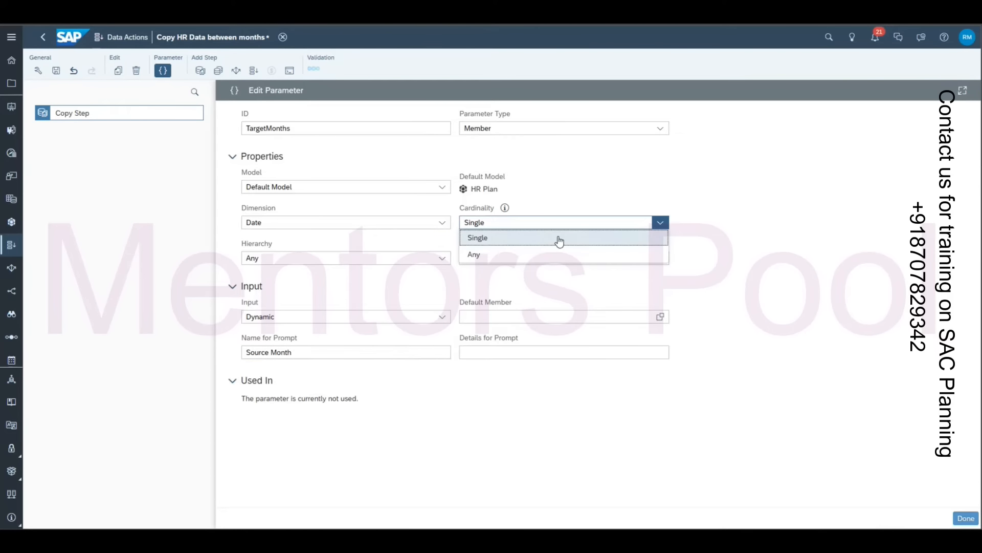
left_click(518, 256)
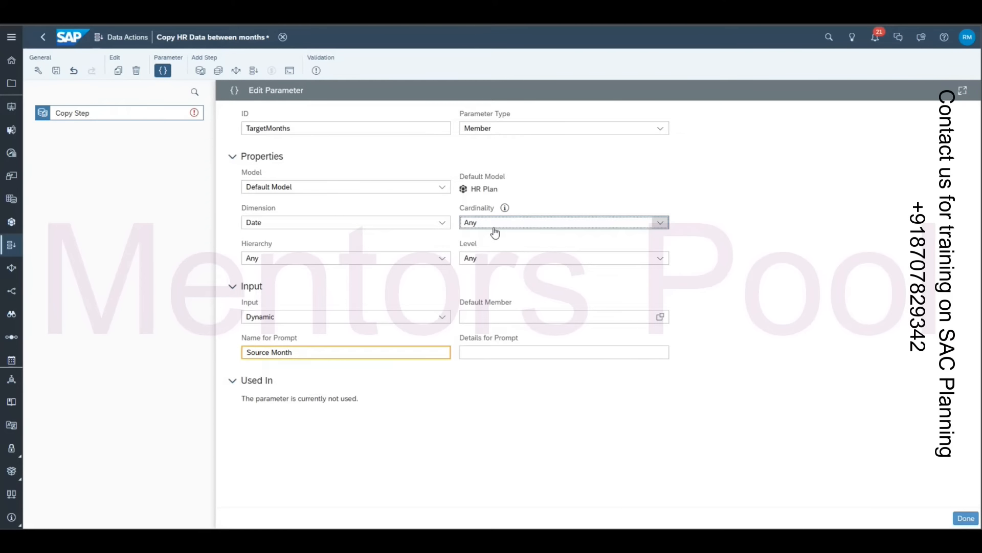
left_click(316, 352)
left_click_drag(315, 352, 210, 353)
type("Target Months")
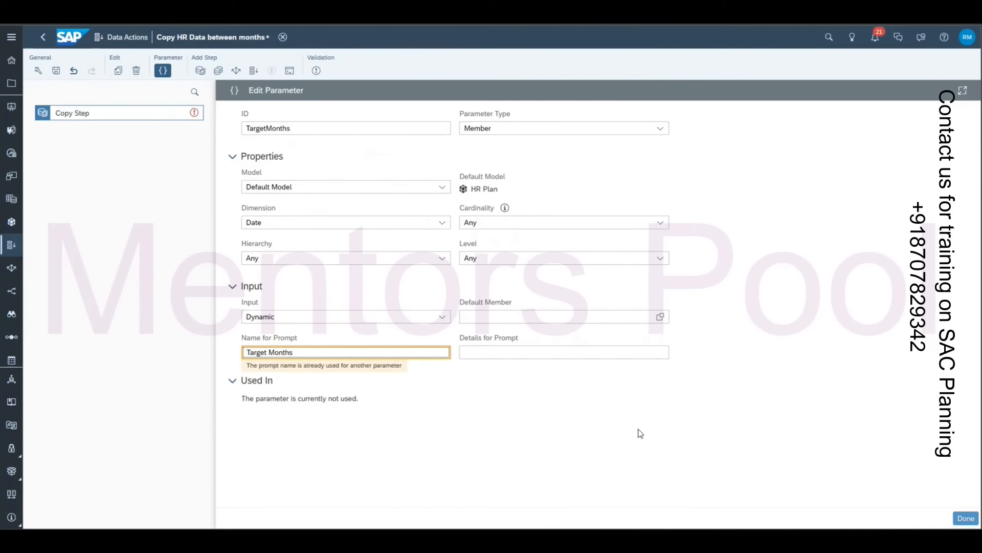
left_click(965, 518)
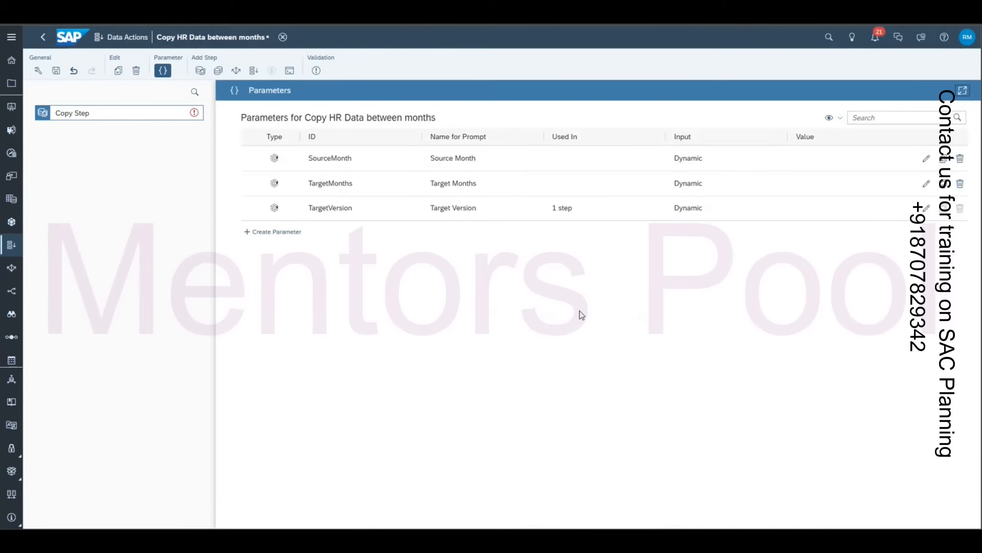
Step: Return to the copy step and examine the members offered as source and target of its Date copy rule
left_click(145, 117)
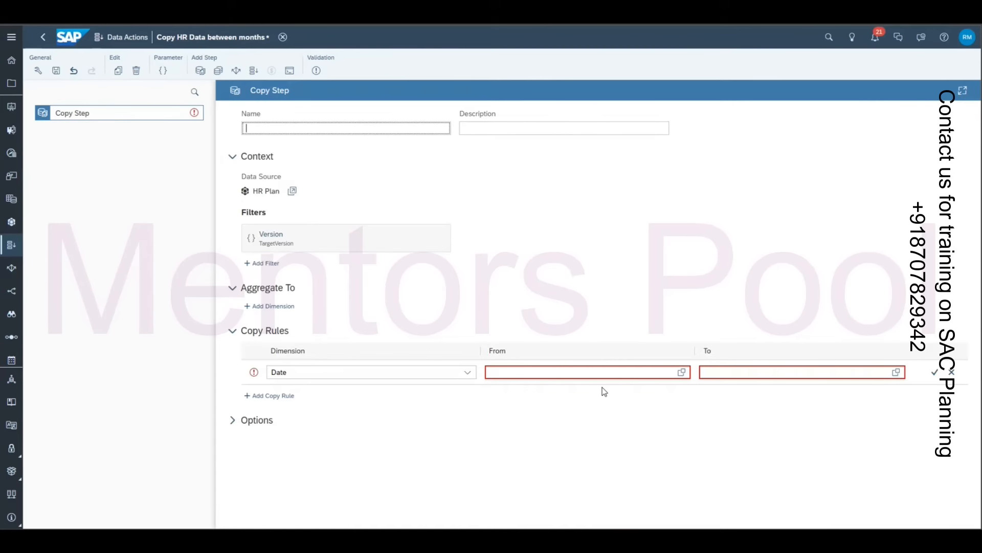
left_click(678, 373)
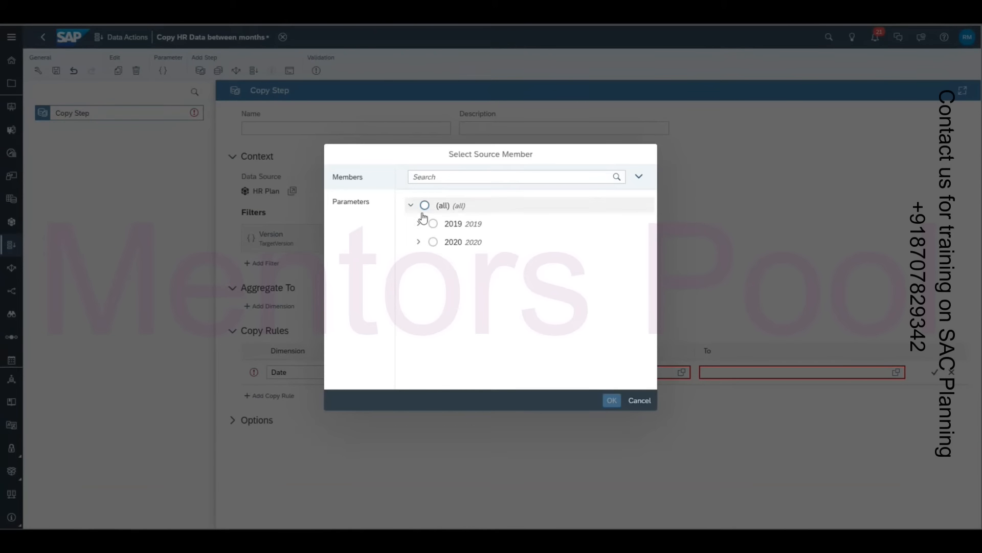
left_click(639, 400)
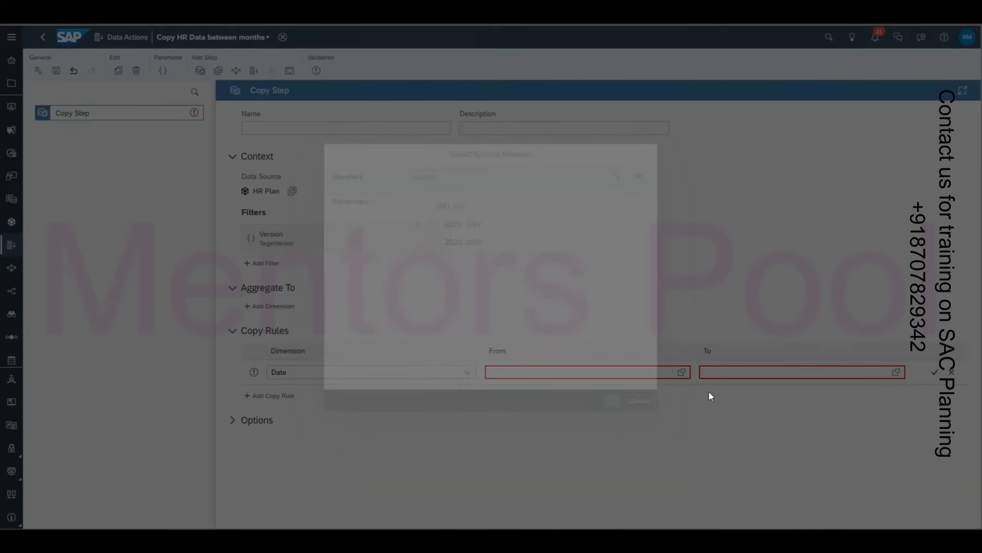
left_click(854, 373)
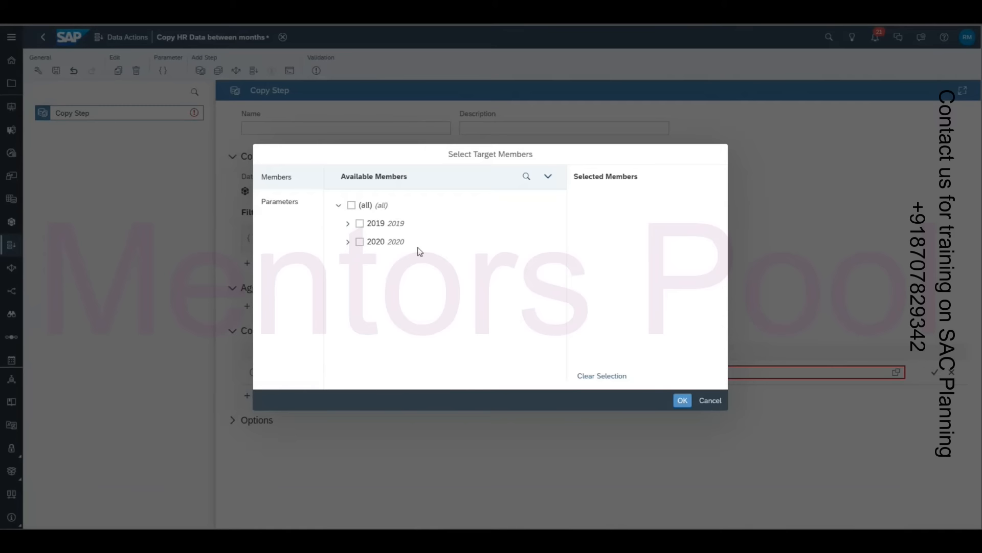
left_click(711, 401)
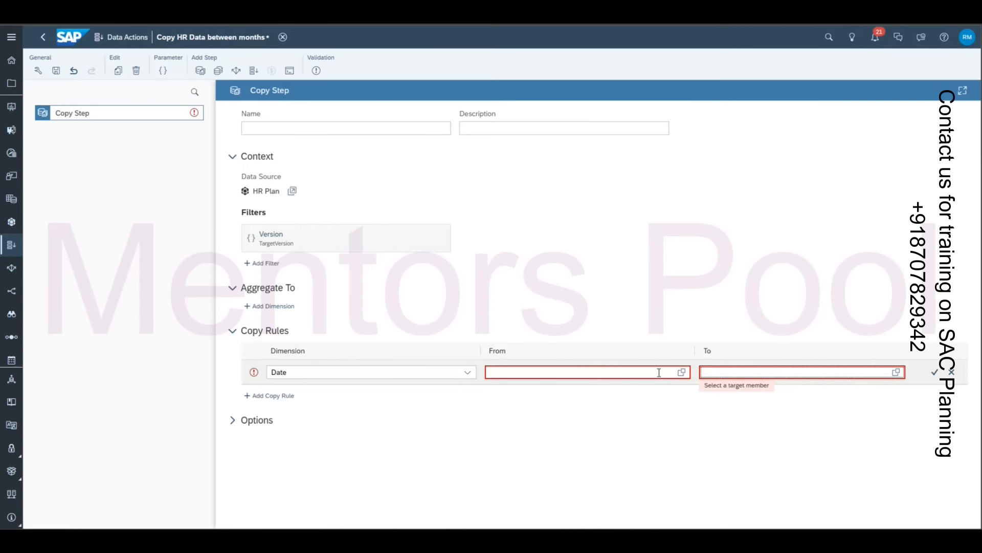
Step: Use the SourceMonth parameter as the source of the Date copy rule
left_click(681, 372)
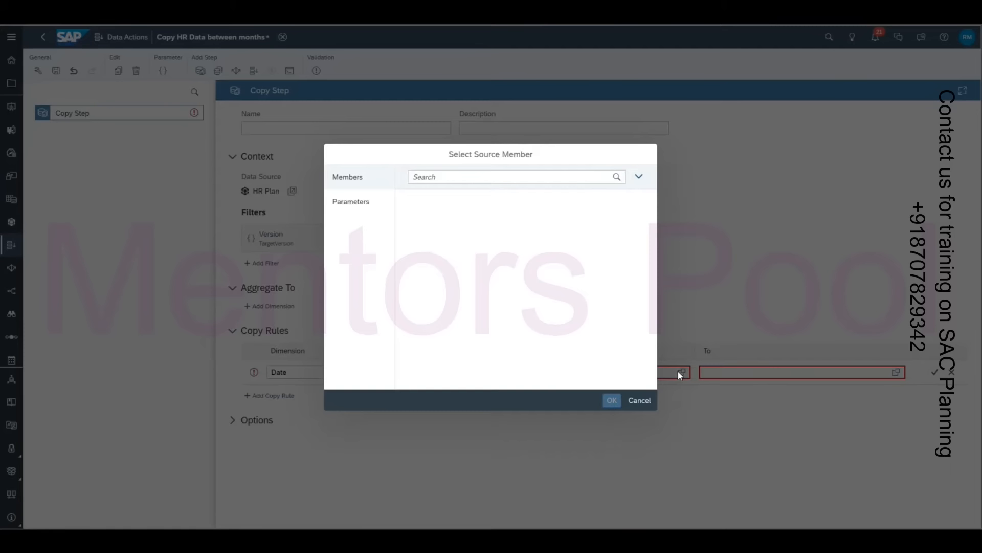
left_click(356, 204)
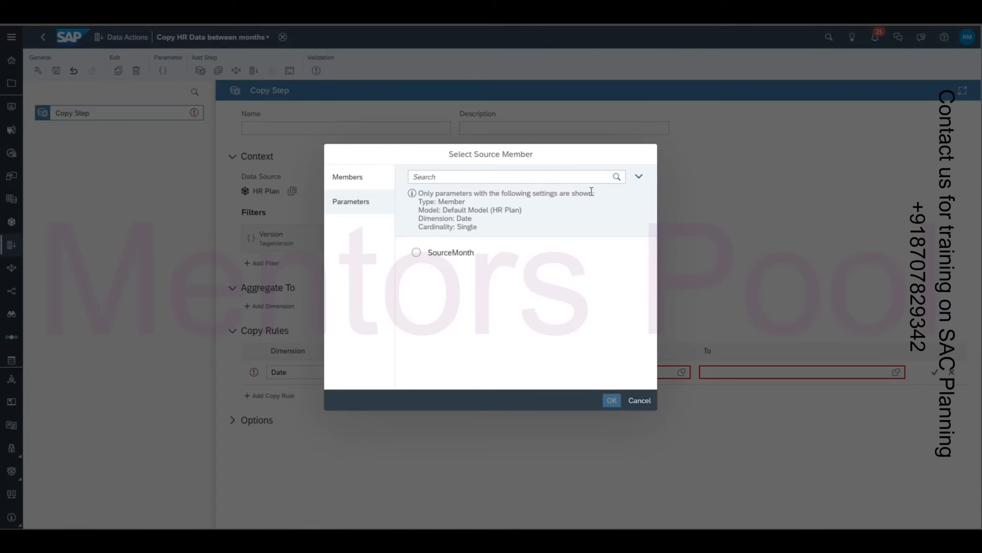
double_click(429, 229)
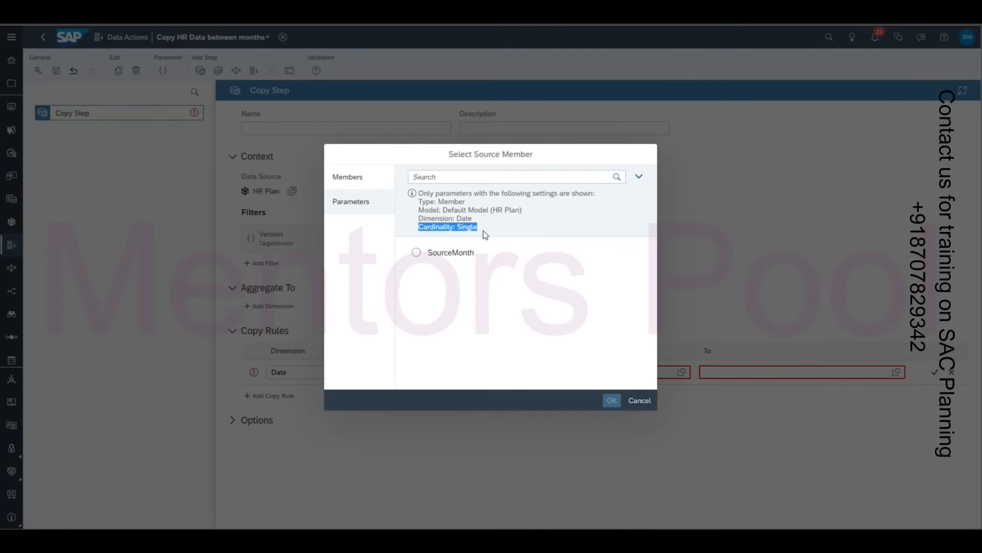
left_click(496, 299)
left_click(417, 252)
left_click(611, 400)
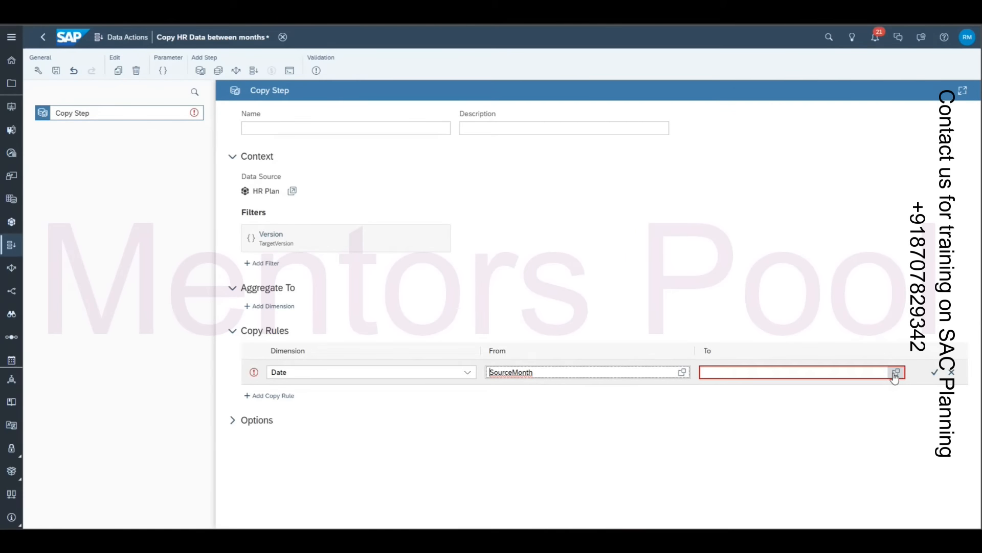
Step: Use the TargetMonths parameter as the target of the Date copy rule
left_click(895, 374)
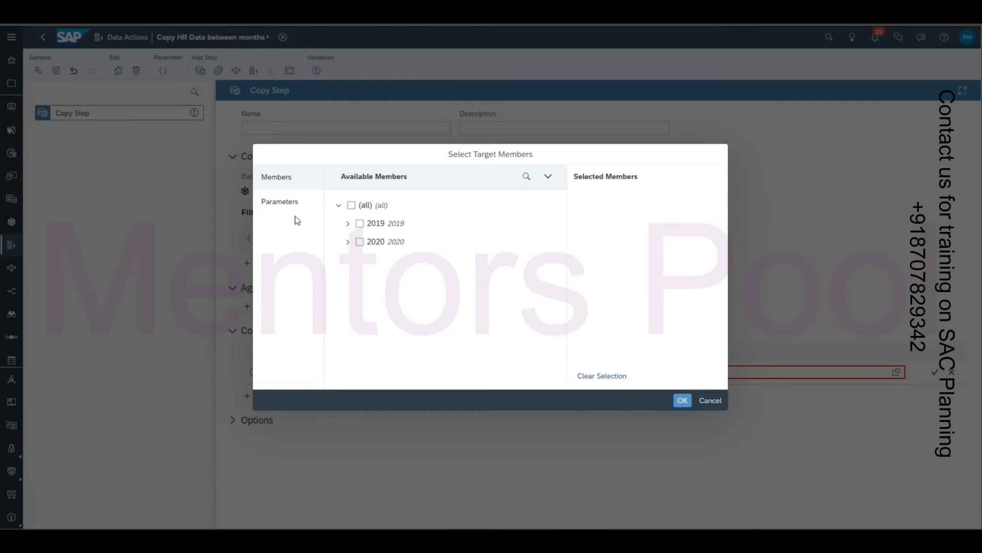
left_click(289, 205)
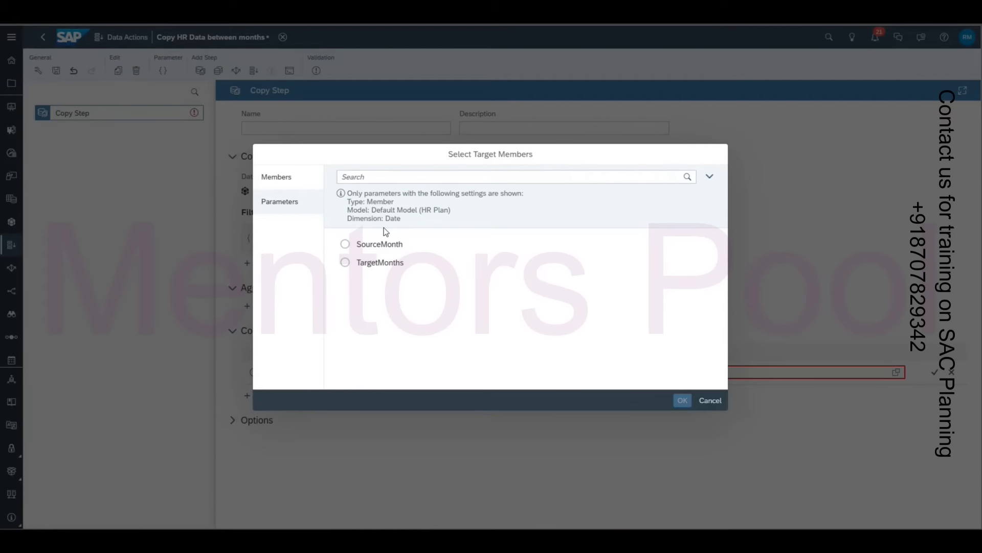
left_click(380, 262)
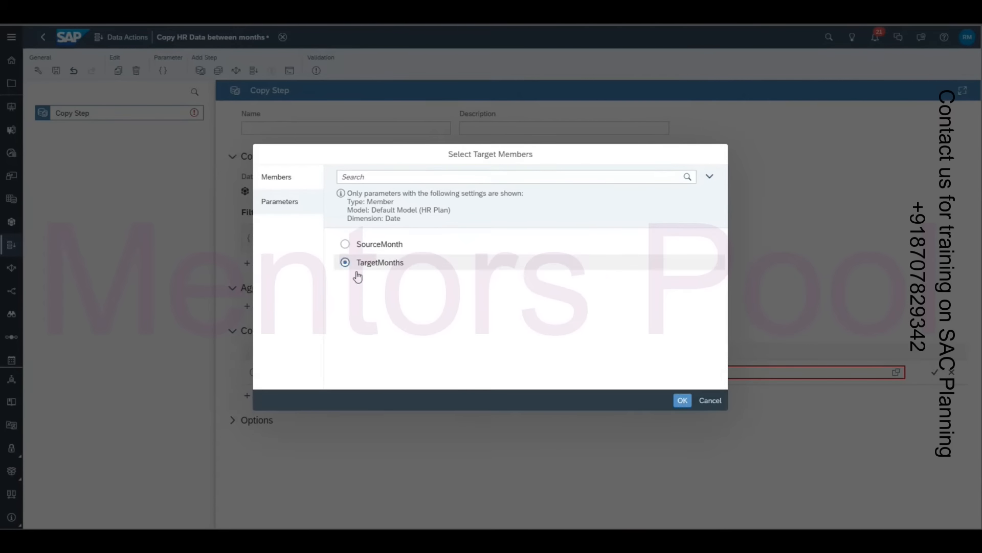
left_click(682, 400)
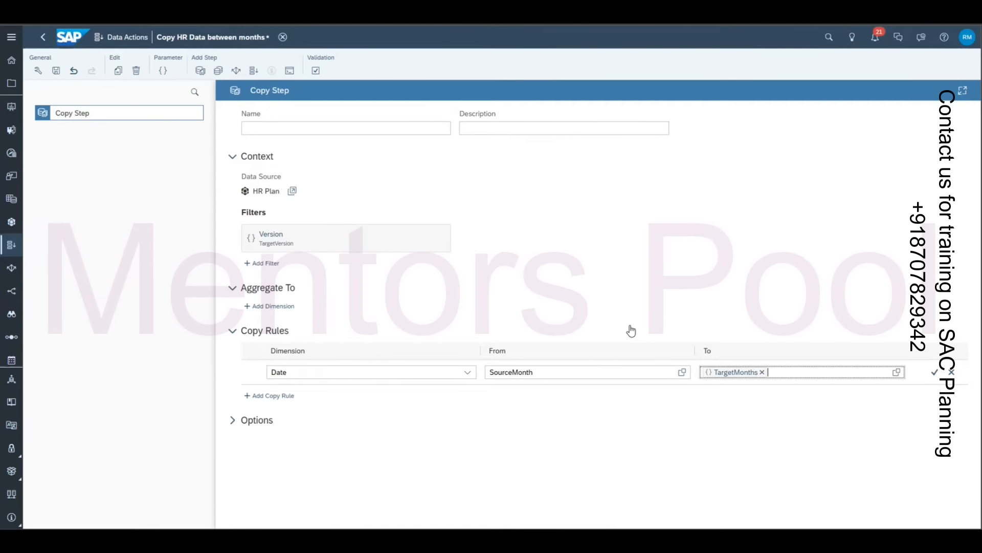
Step: Add a Date filter to the copy step that restricts it to the year 2020
left_click(277, 271)
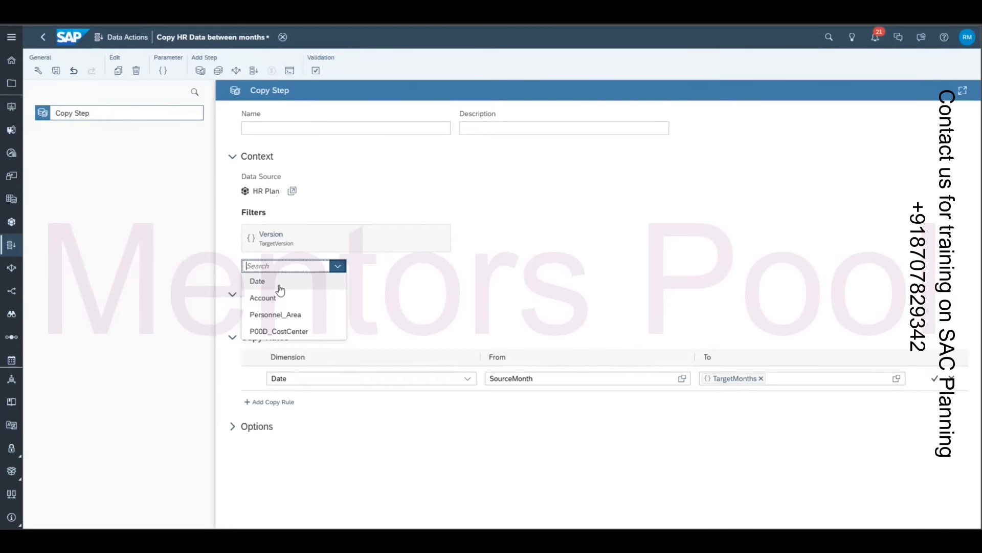
left_click(261, 281)
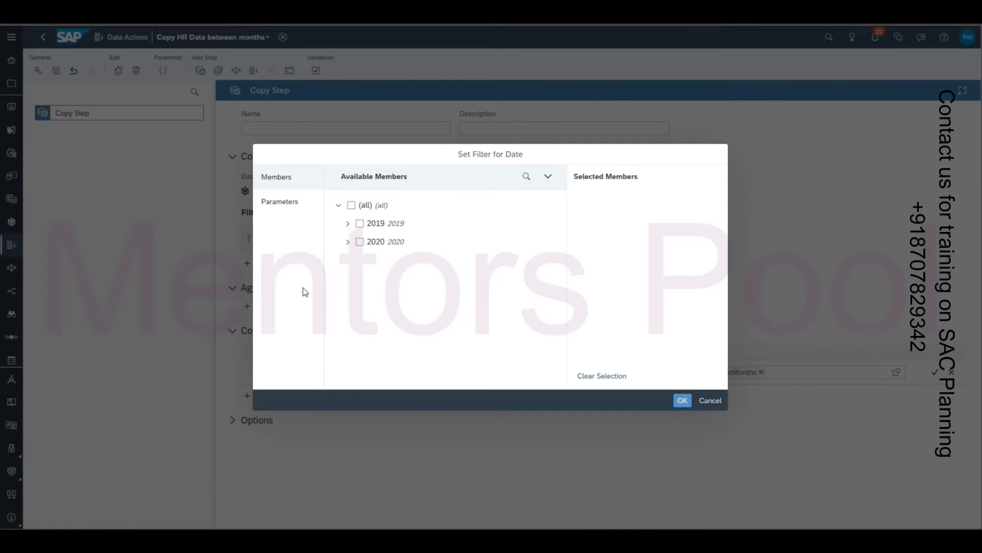
left_click(360, 241)
left_click(683, 401)
Step: Add an Account filter to the copy step with the members Labor Hours and Labor Rate
left_click(262, 263)
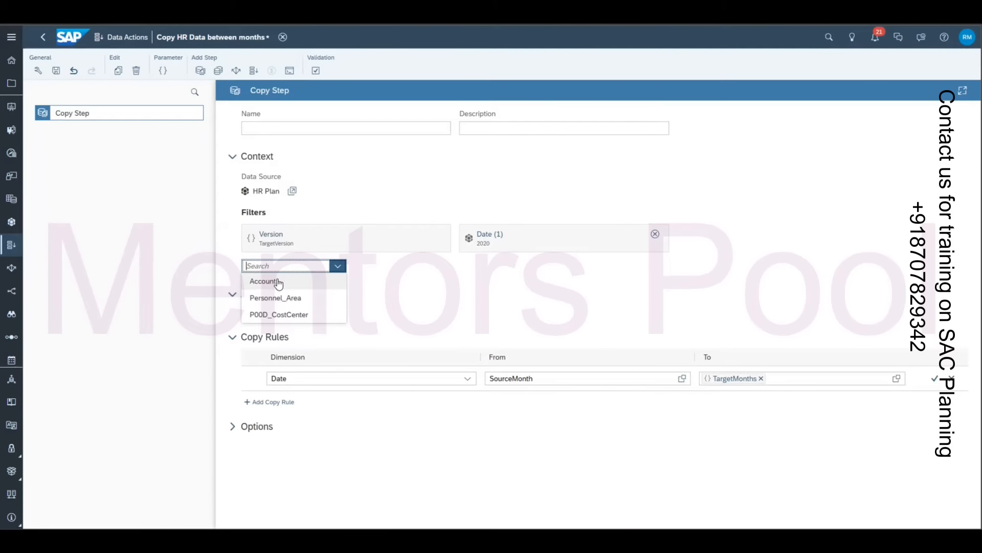
left_click(263, 281)
left_click(341, 223)
left_click(341, 241)
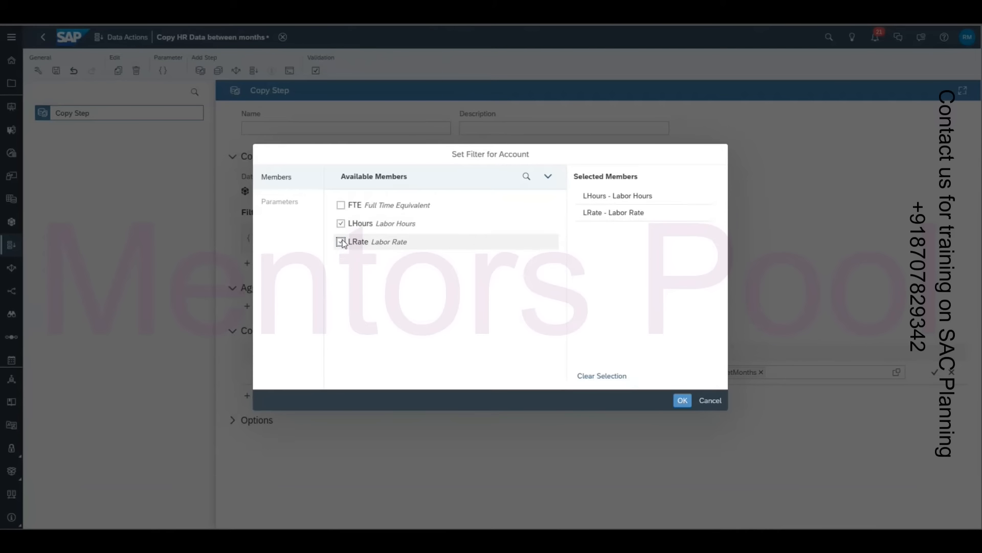
left_click(684, 401)
Step: Add a P00D_CostCenter filter to the copy step with the member All_Cost_Centers
left_click(262, 262)
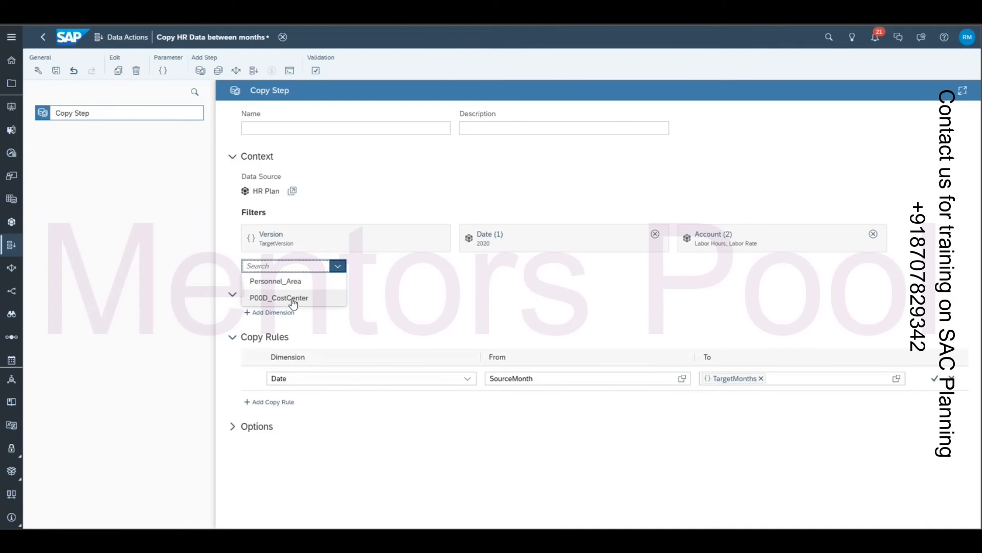
left_click(278, 298)
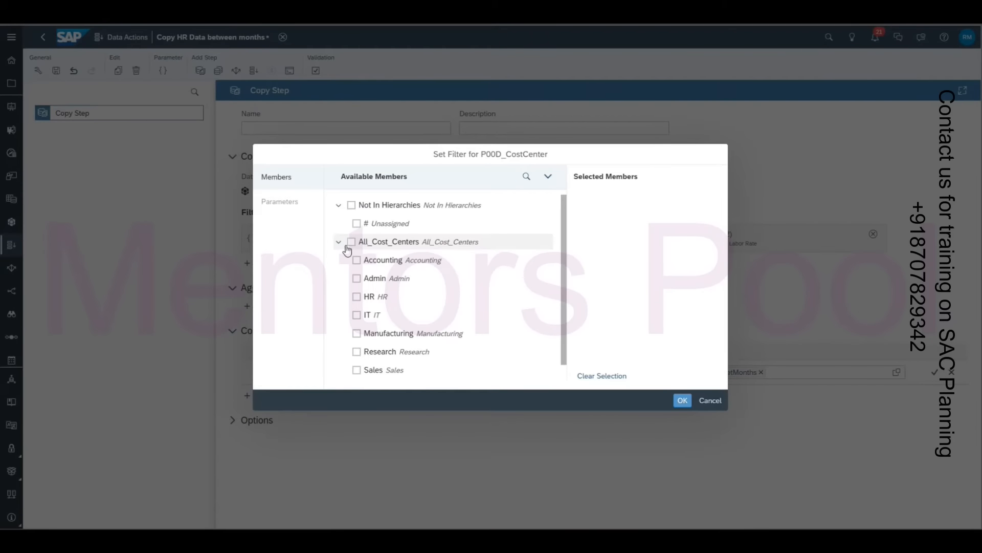
left_click(351, 241)
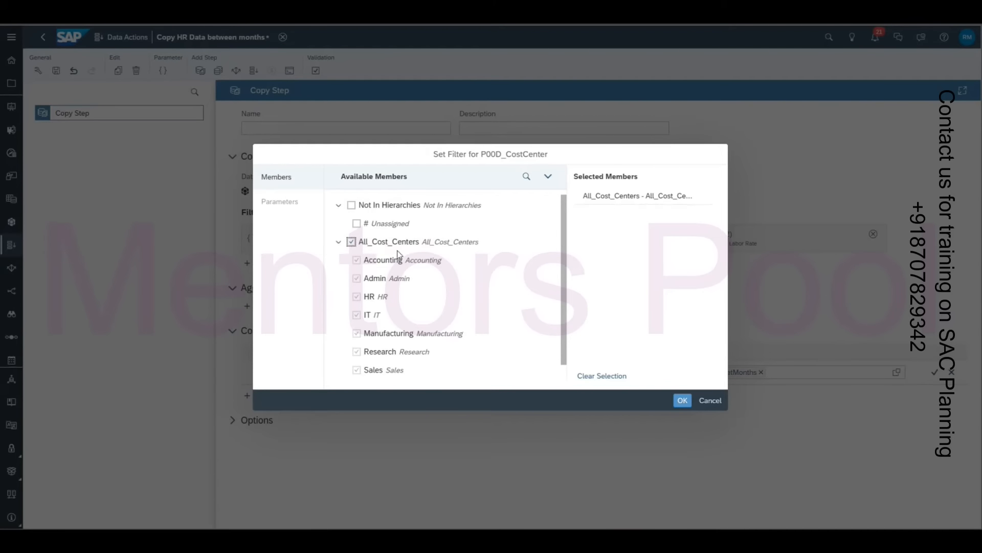
left_click(682, 400)
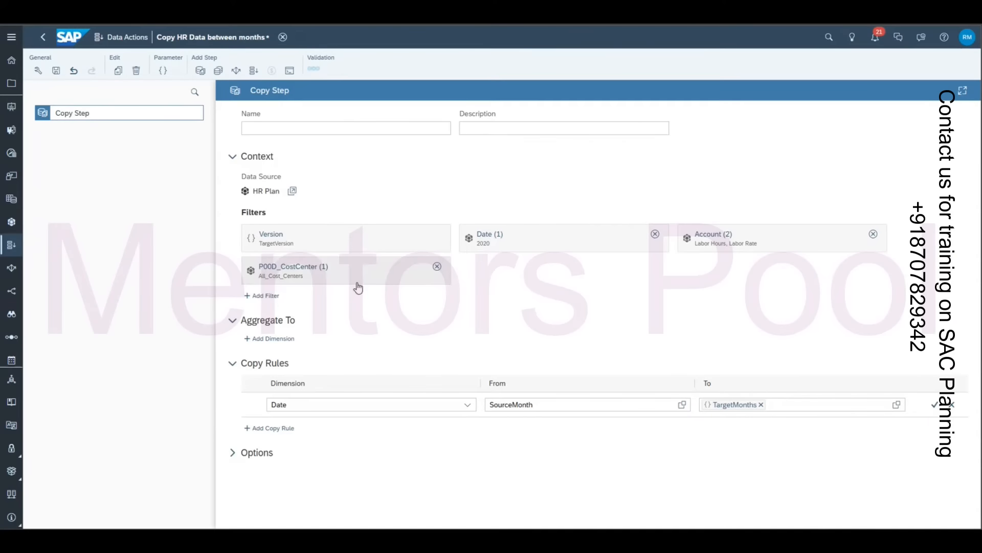
Step: Add a Personnel_Area filter to the copy step with the member Americas
left_click(278, 297)
left_click(275, 313)
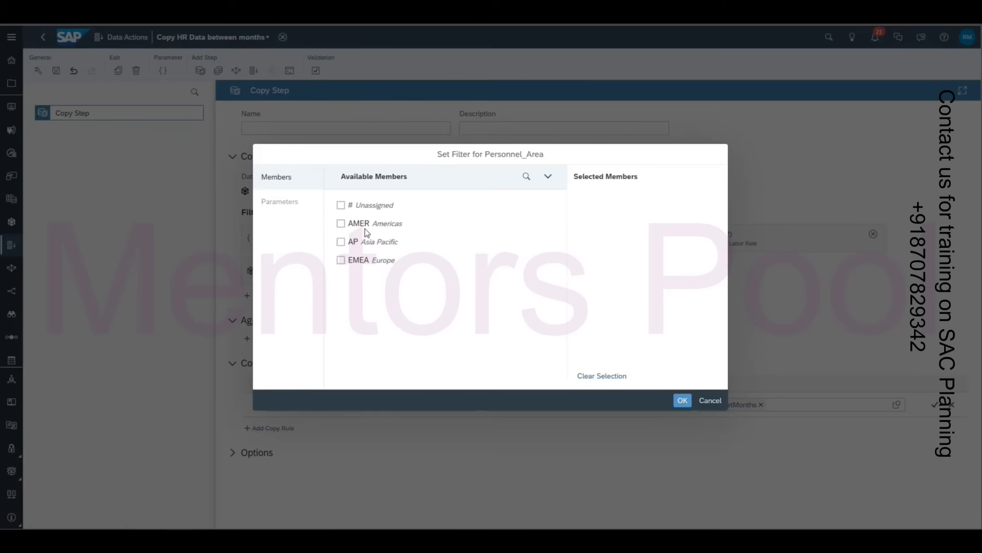
left_click(348, 226)
left_click(683, 400)
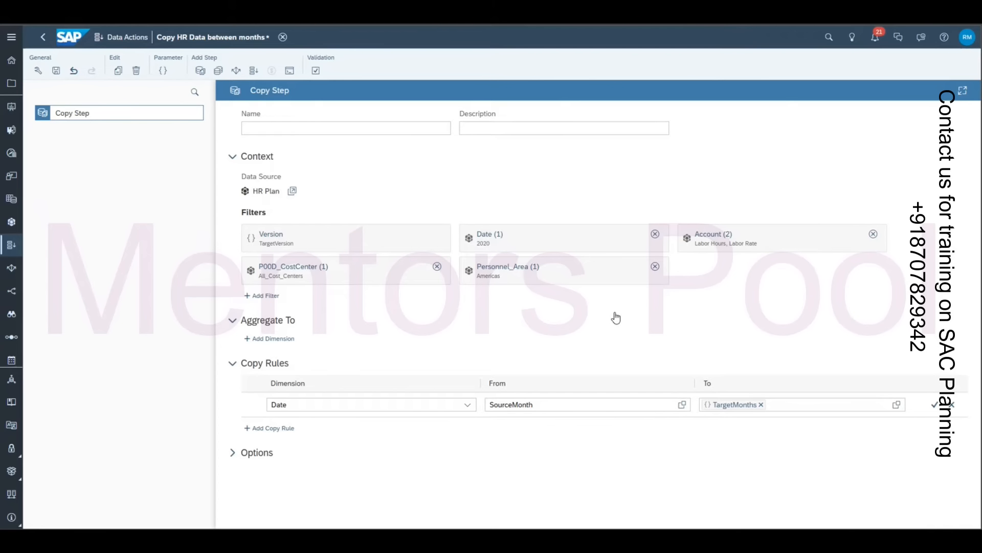
Step: Confirm the Date copy rule from SourceMonth to TargetMonths and save the data action
left_click(934, 404)
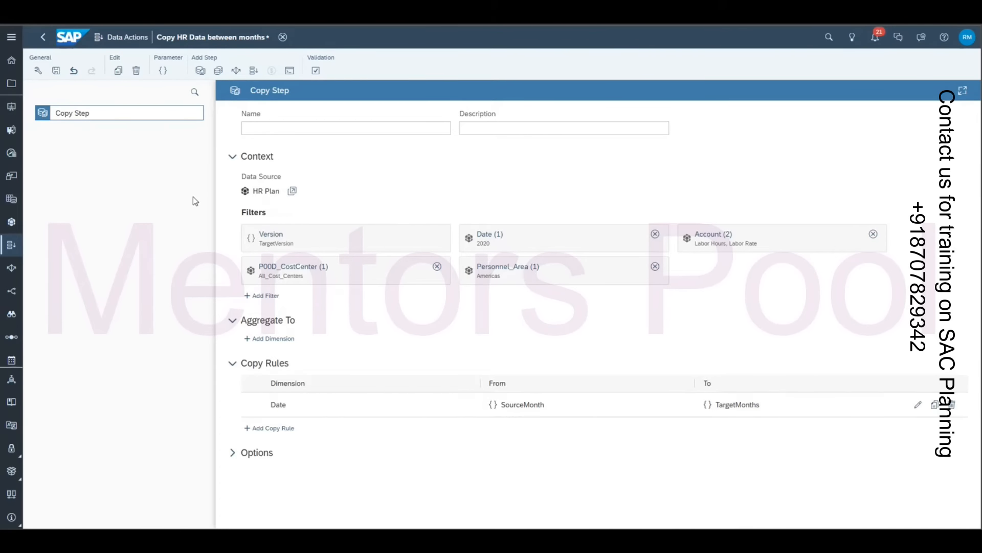
left_click(58, 71)
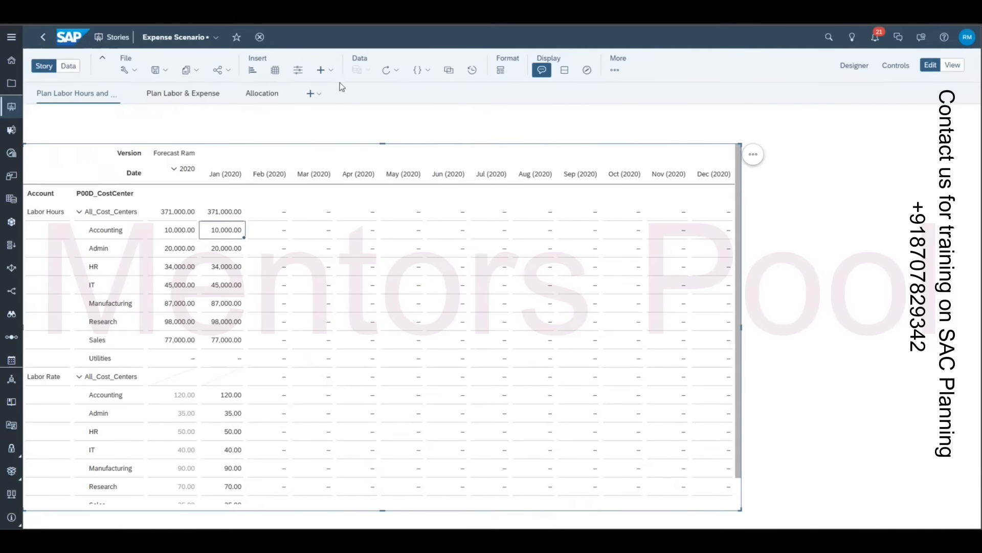
Step: Insert a data action planning trigger on the labor hours and rate page of the Expense Scenario story
left_click(326, 71)
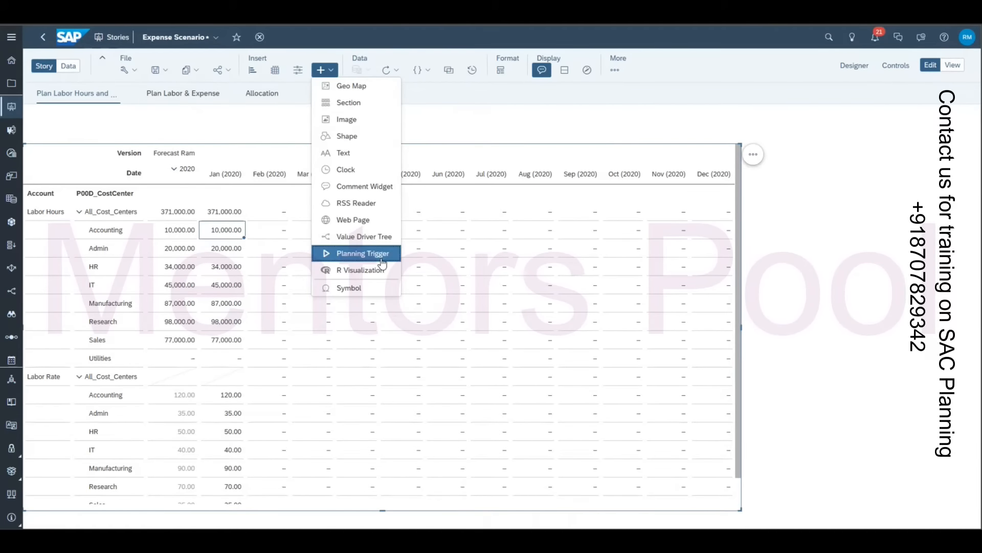
left_click(382, 261)
left_click(428, 238)
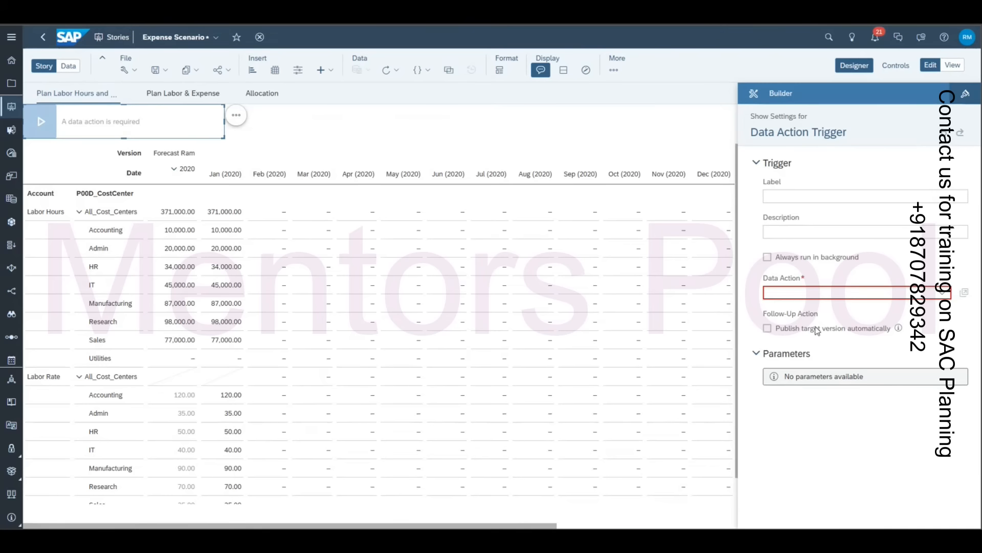
Step: Assign the data action Copy HR Data between months to the trigger and label it "Copy data across months"
mouse_move(816, 330)
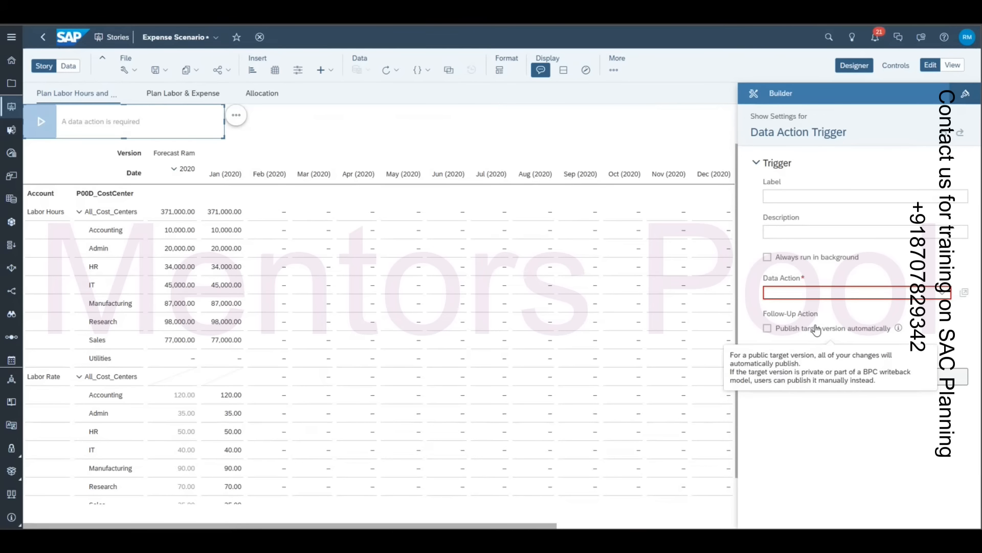
left_click(836, 292)
type("Copy Actual Data")
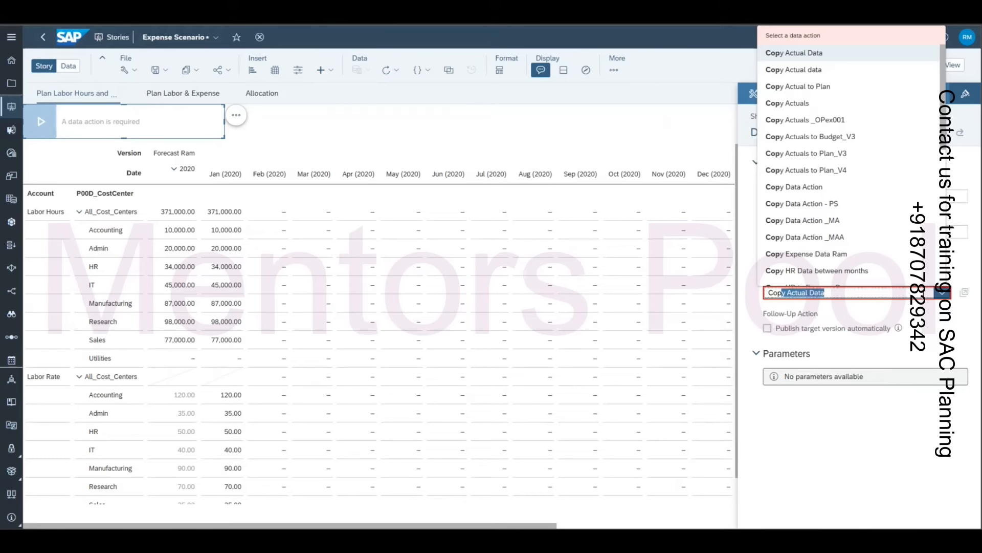
left_click(817, 270)
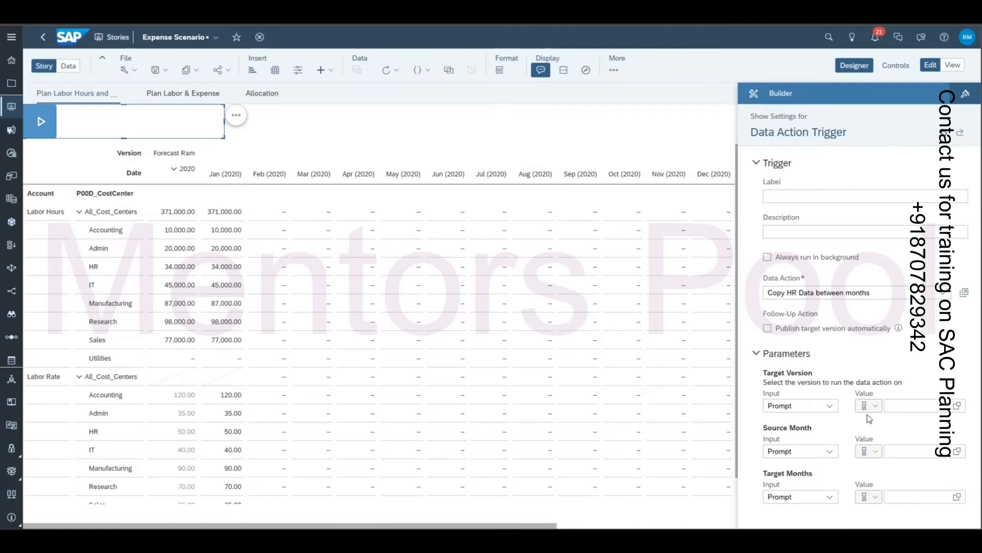
left_click(824, 195)
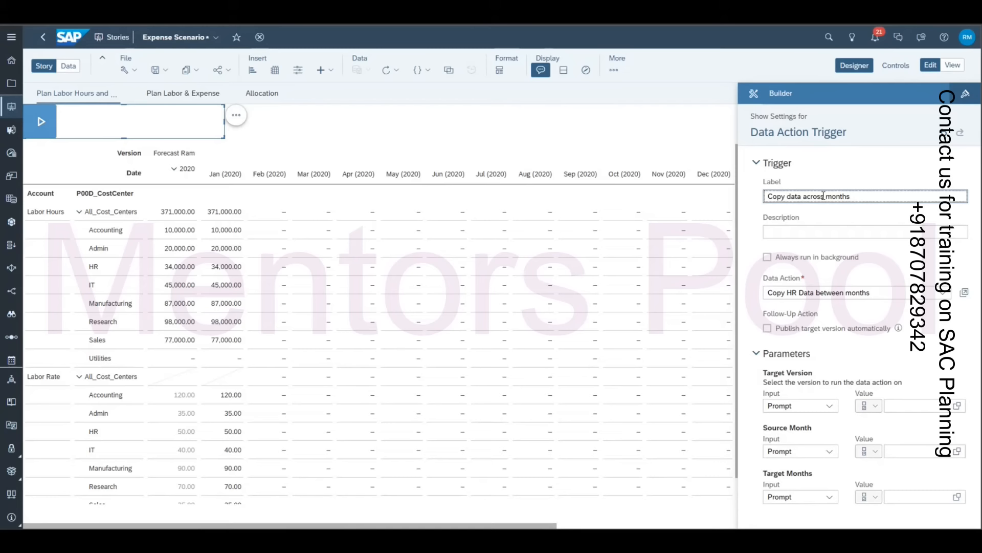
left_click(285, 132)
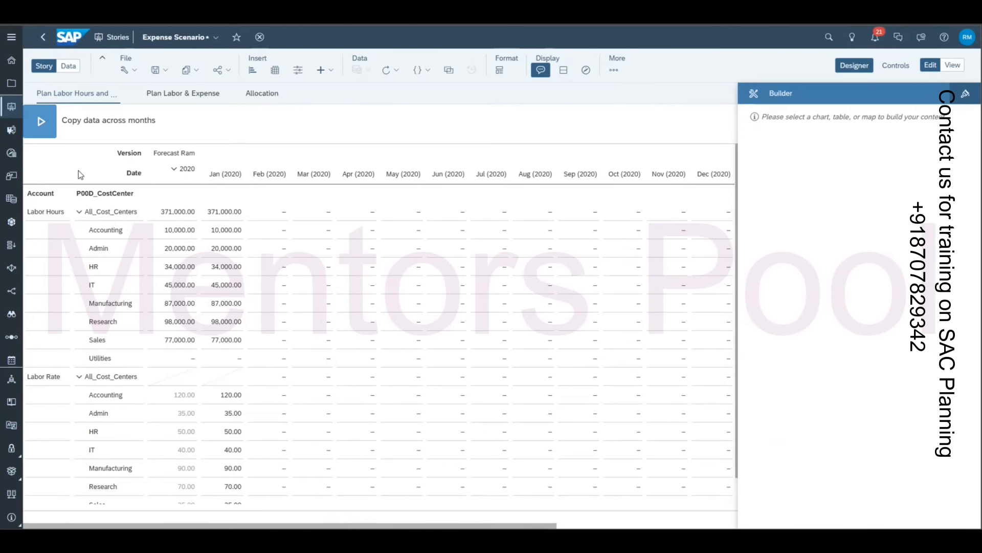
Step: Start the Copy data across months trigger and choose Forecast Ram as the target version
left_click(217, 127)
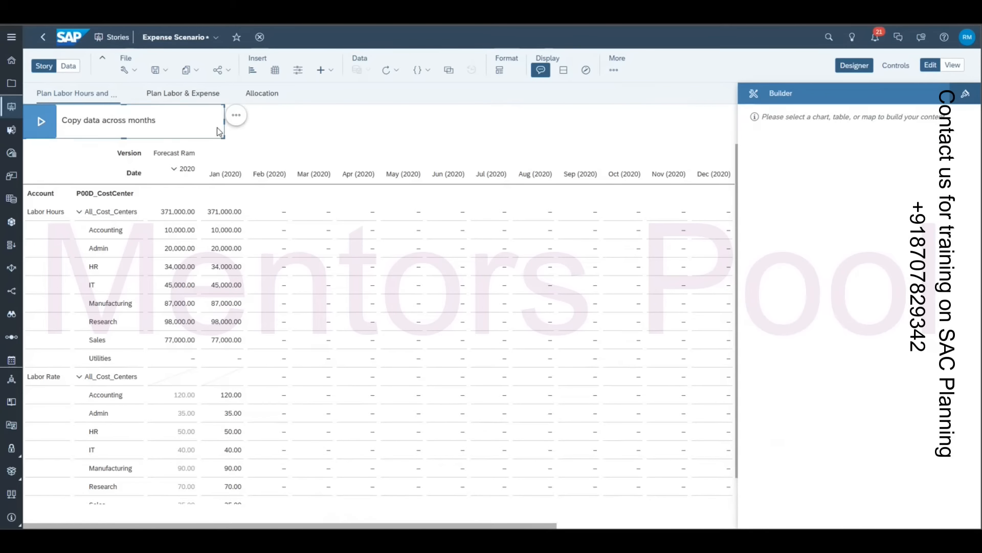
left_click(51, 126)
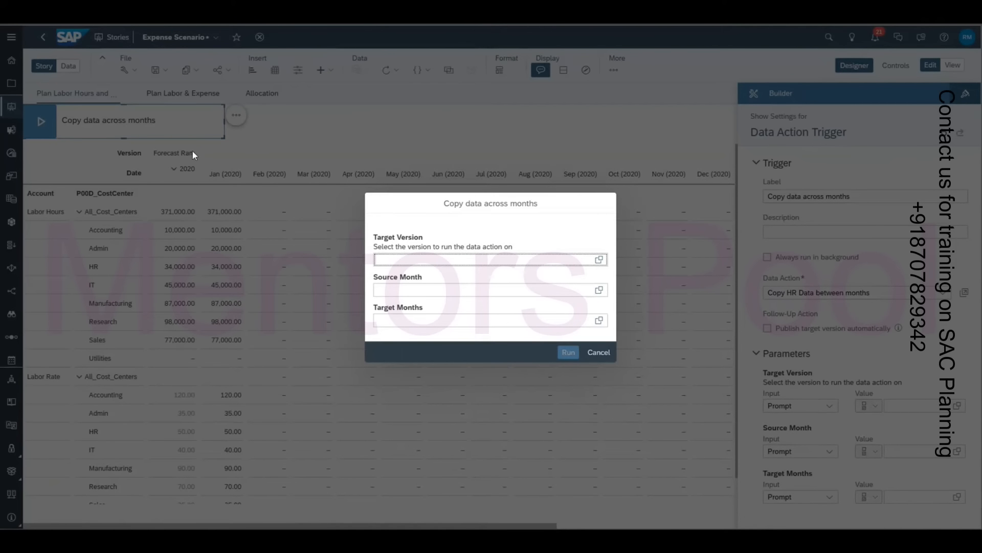
left_click(600, 260)
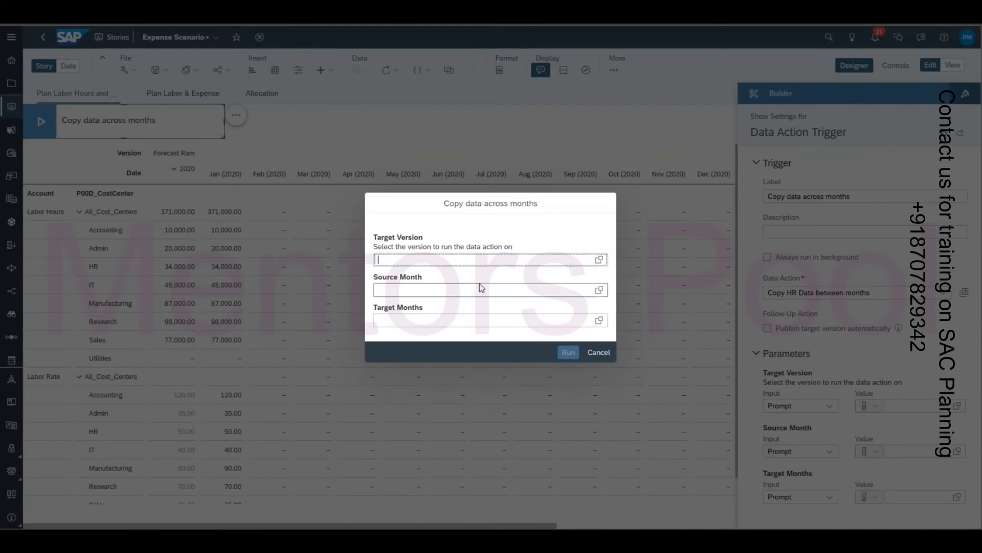
left_click(405, 224)
left_click(576, 400)
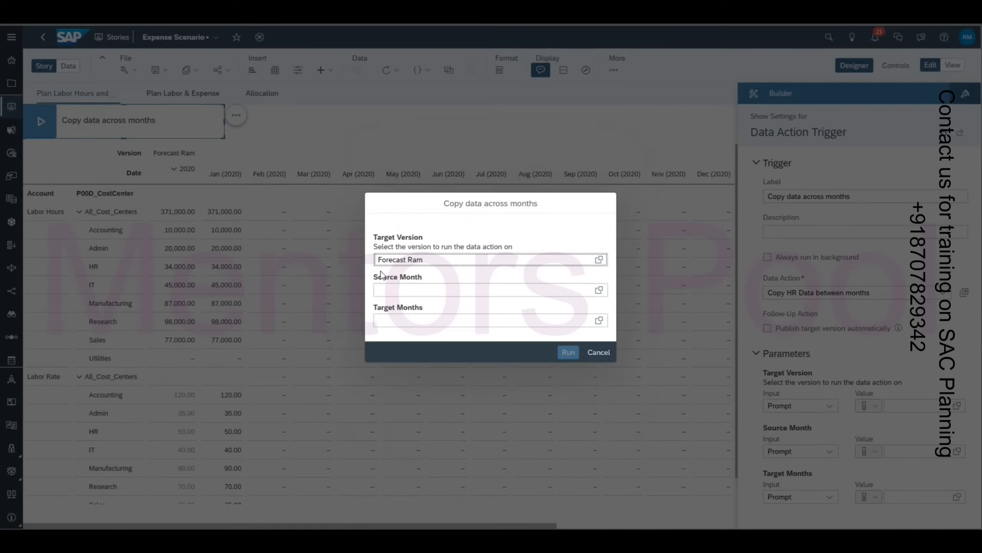
Step: Choose January of Q1 2020 as the source month for the data action run
left_click(599, 289)
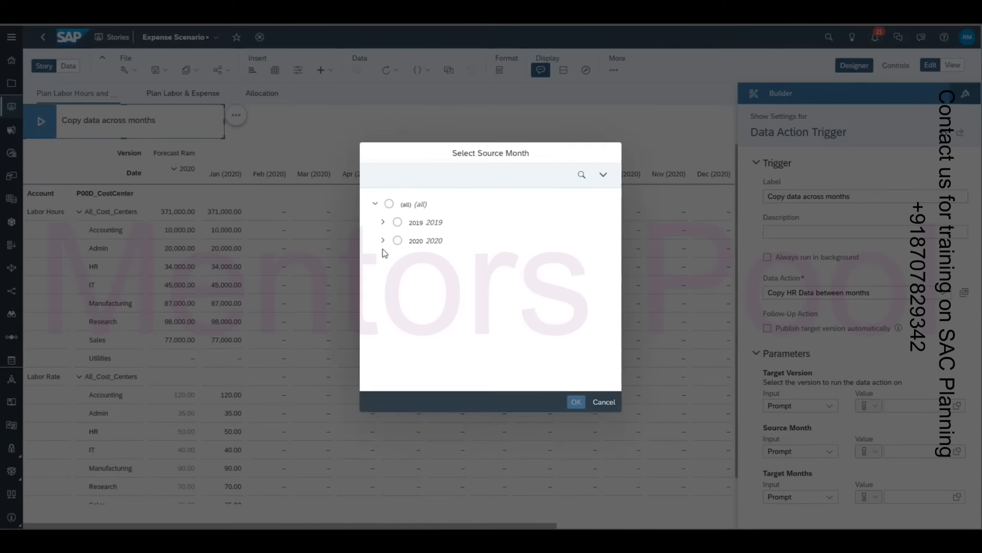
left_click(383, 240)
left_click(393, 259)
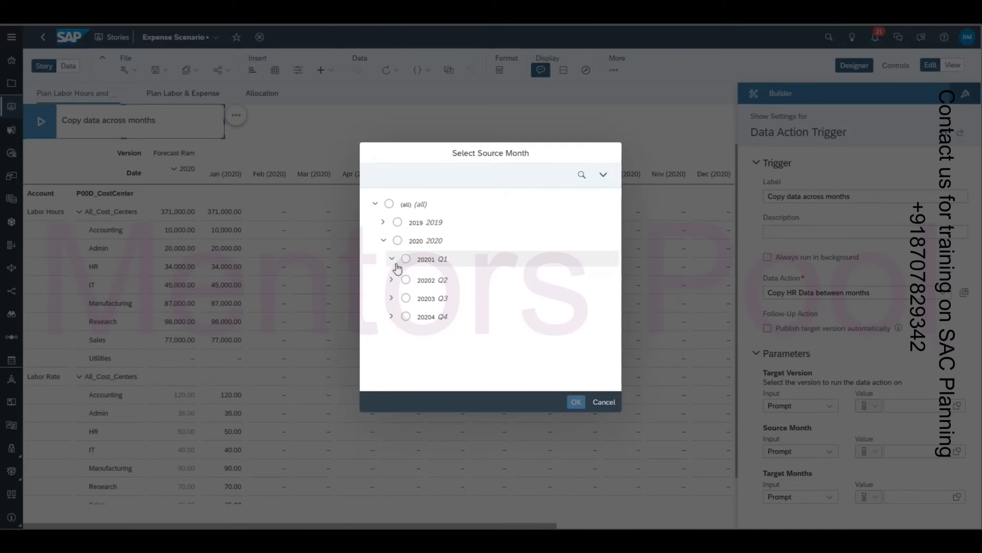
left_click(408, 279)
left_click(578, 402)
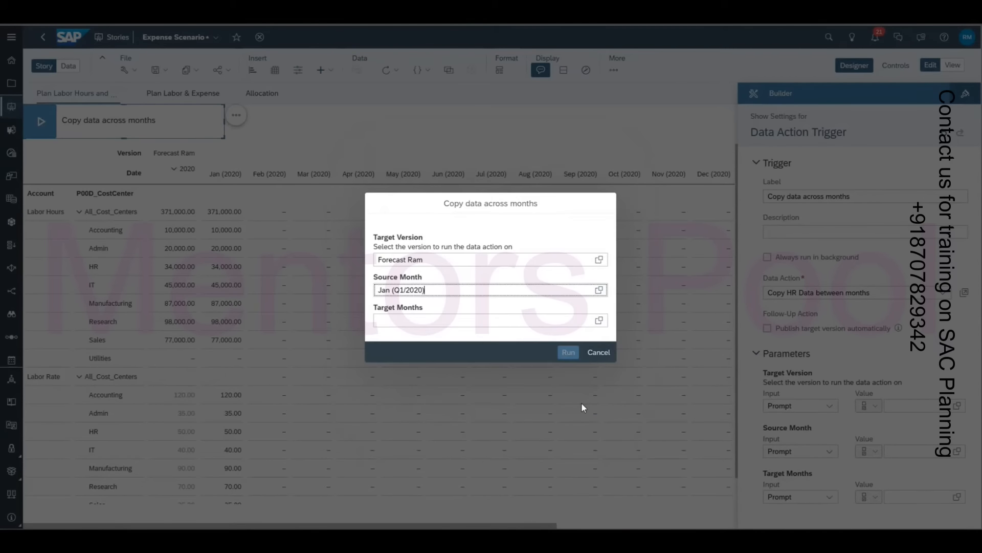
Step: Try to set the target months to February, March, Q2, Q3 and Q4 of 2020
left_click(599, 320)
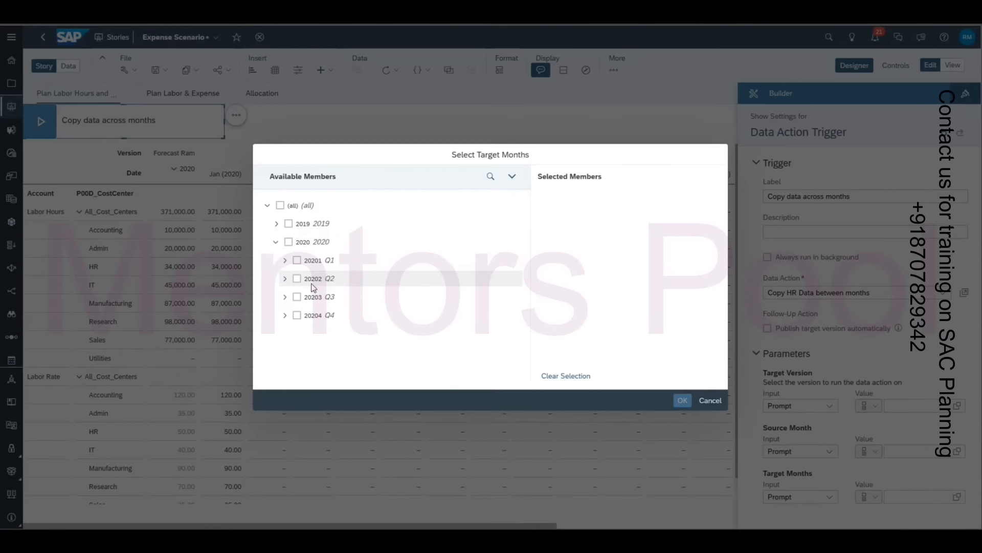
left_click(285, 260)
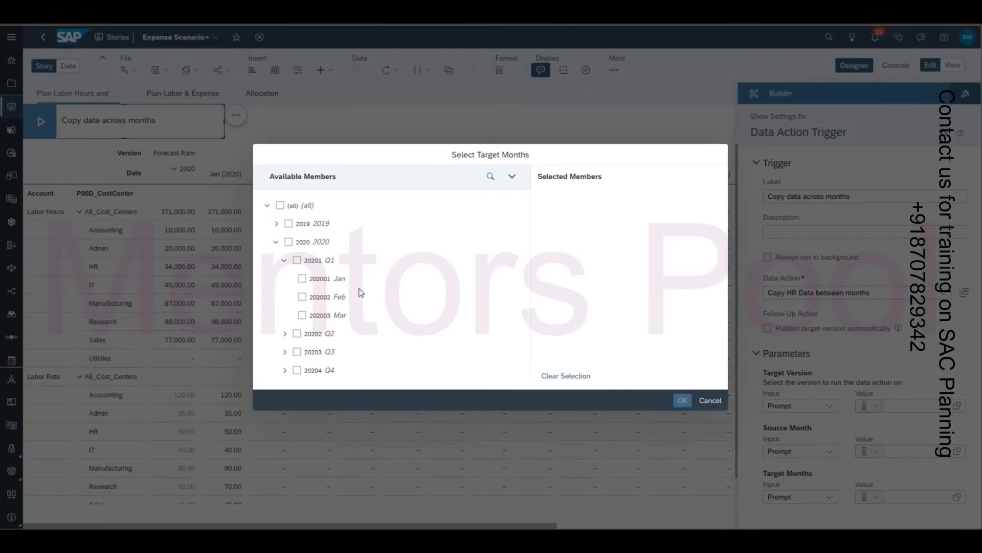
left_click(302, 298)
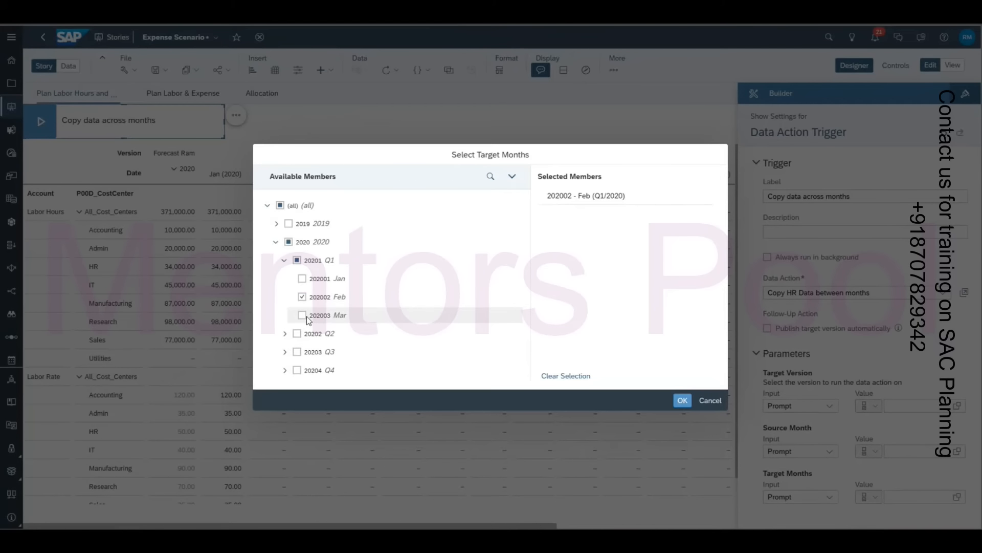
left_click(303, 316)
left_click(297, 333)
left_click(297, 352)
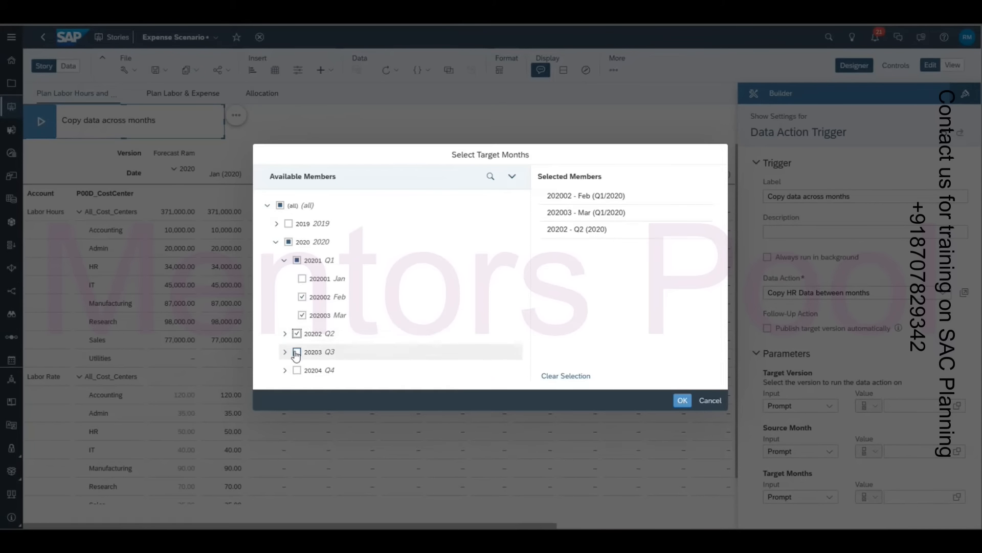
left_click(297, 371)
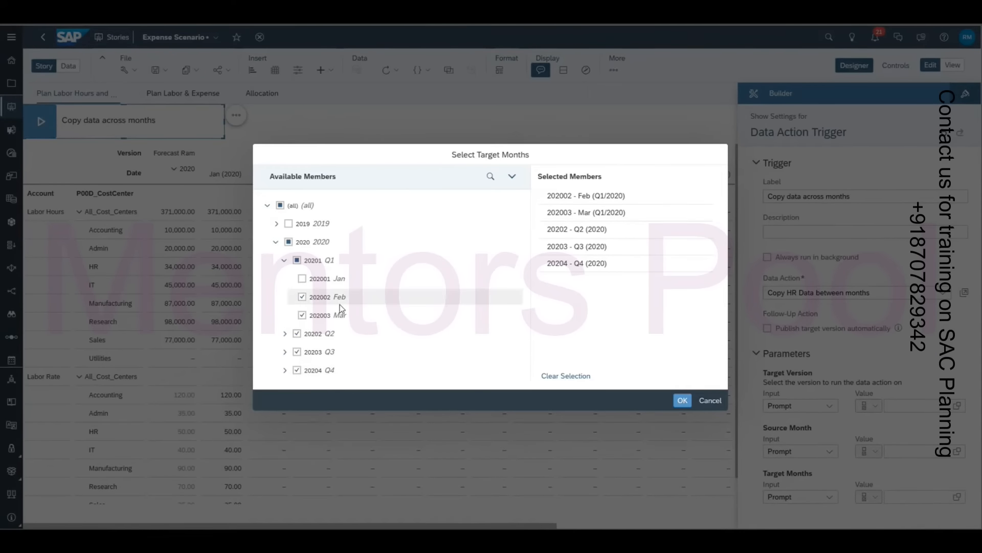
left_click(682, 400)
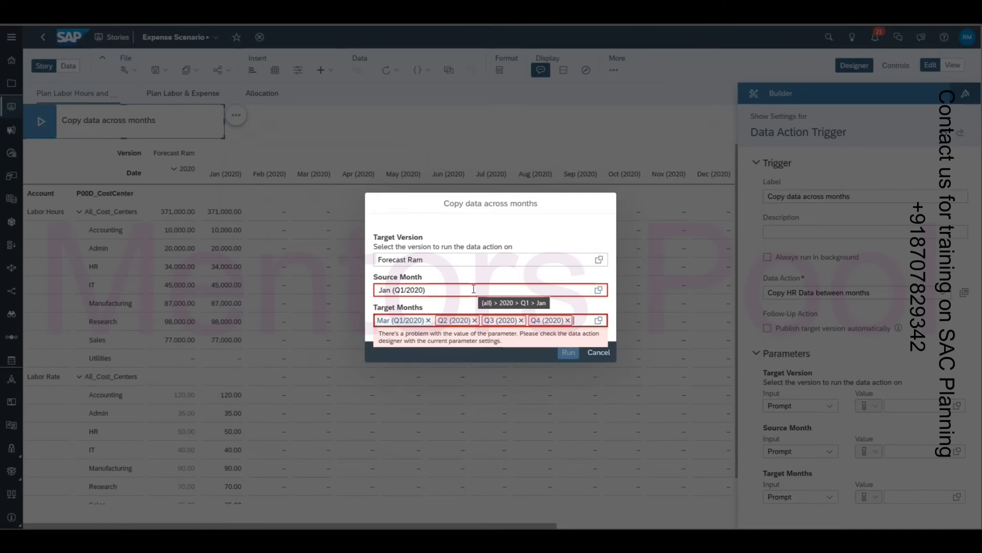
Step: Remove all selected members from the target months prompt
left_click(475, 321)
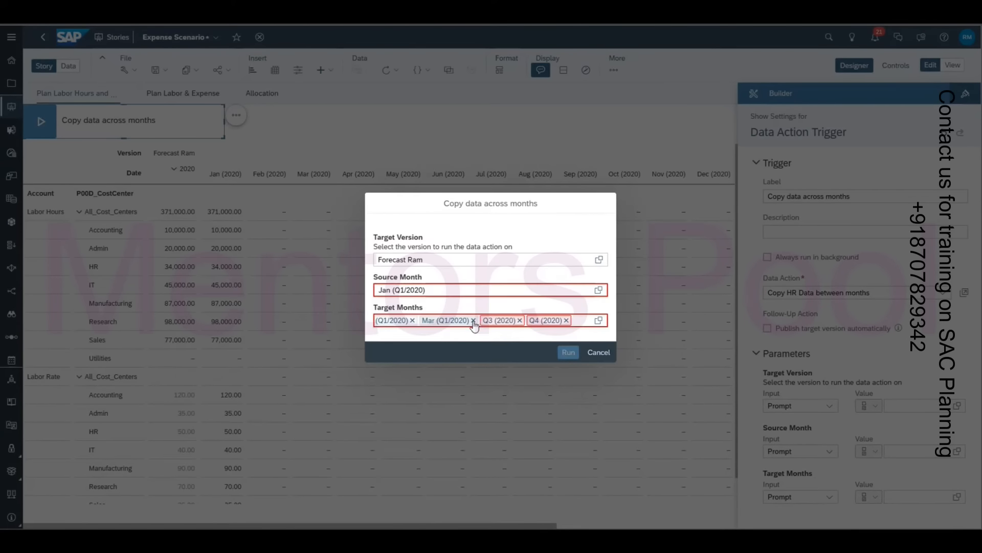
left_click(473, 321)
left_click(477, 321)
left_click(478, 321)
left_click(430, 321)
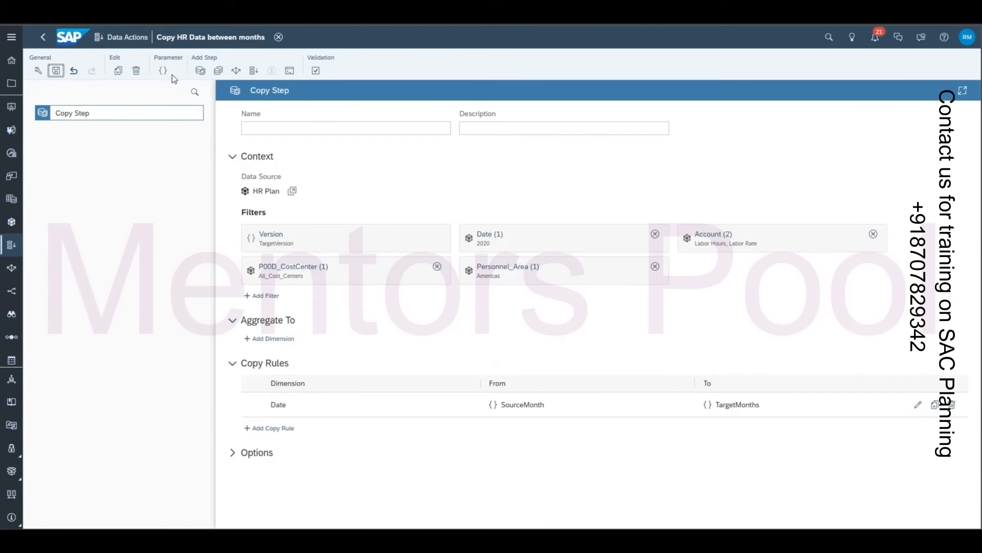
Step: In the data action, set the hierarchy of the TargetMonths parameter to Year, Month
left_click(164, 71)
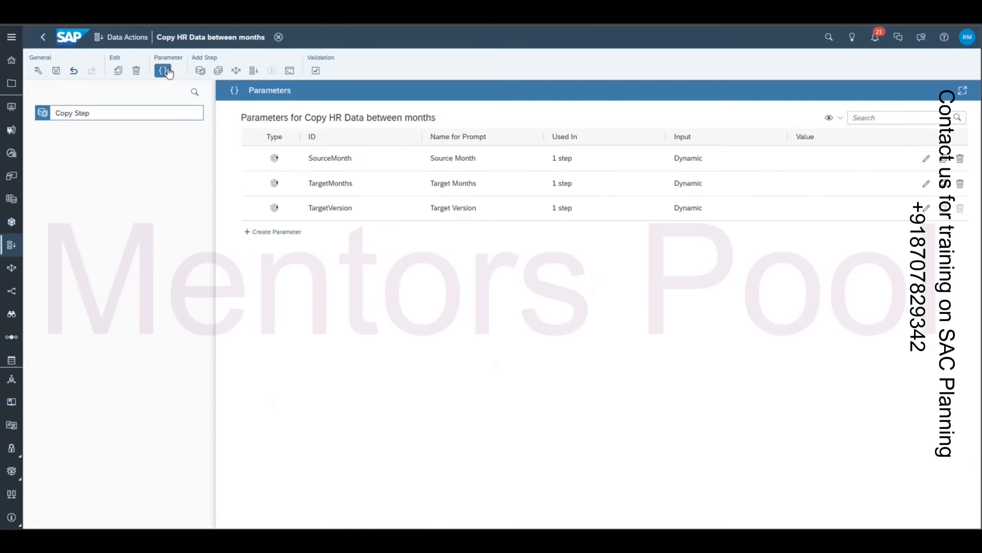
left_click(927, 184)
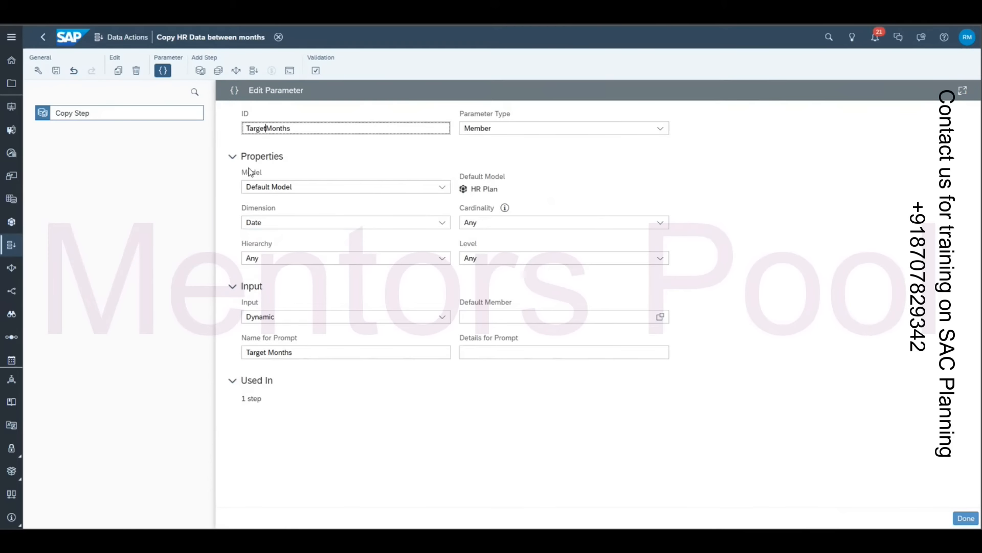
left_click(291, 132)
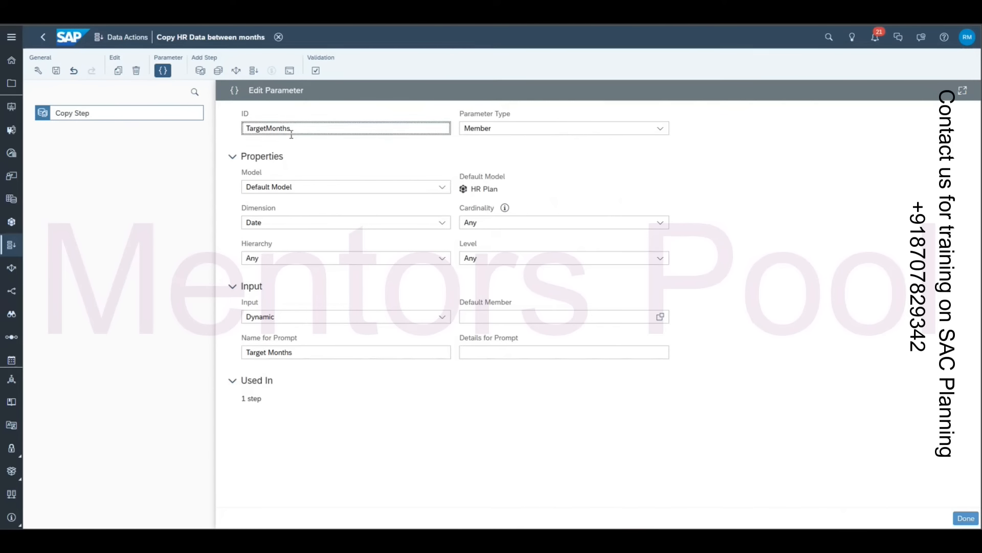
left_click(251, 241)
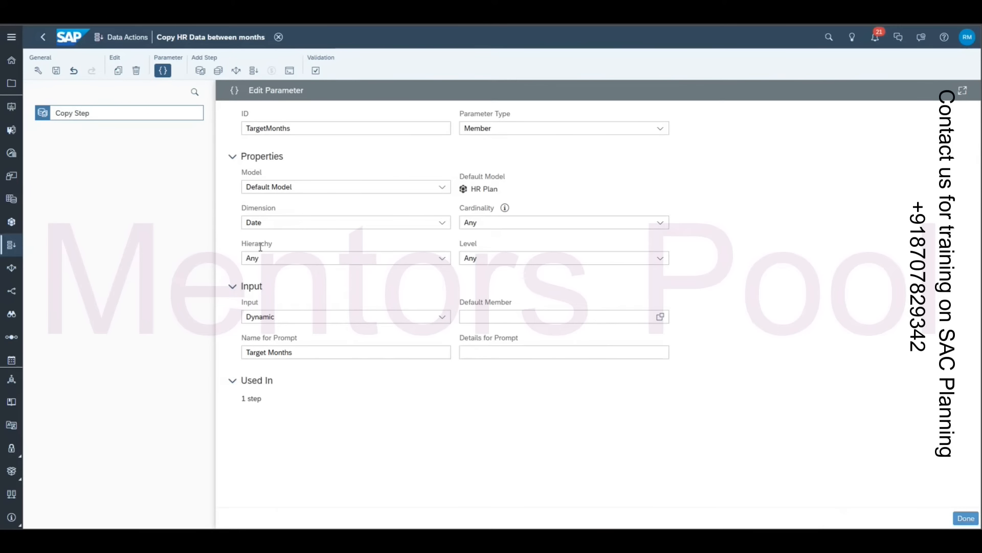
left_click(442, 259)
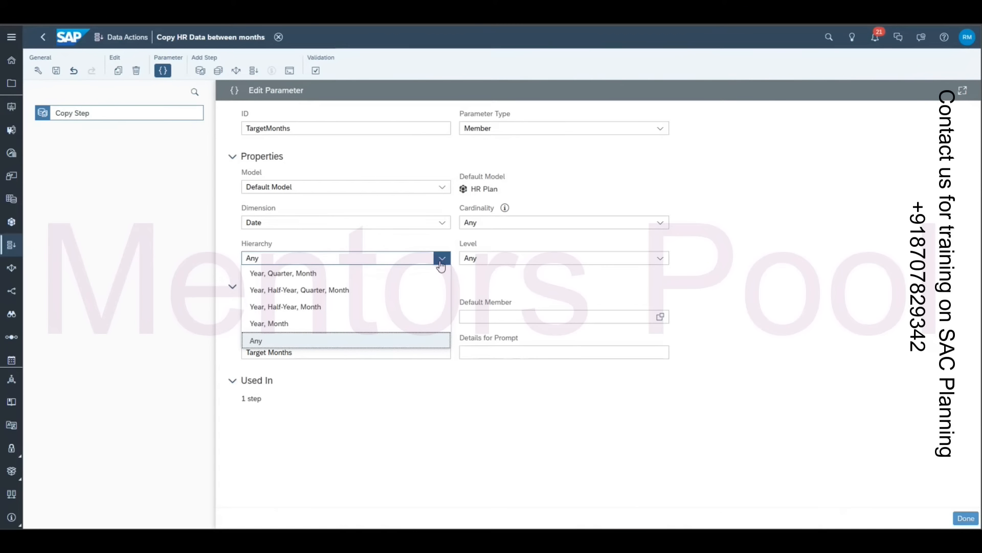
left_click(320, 328)
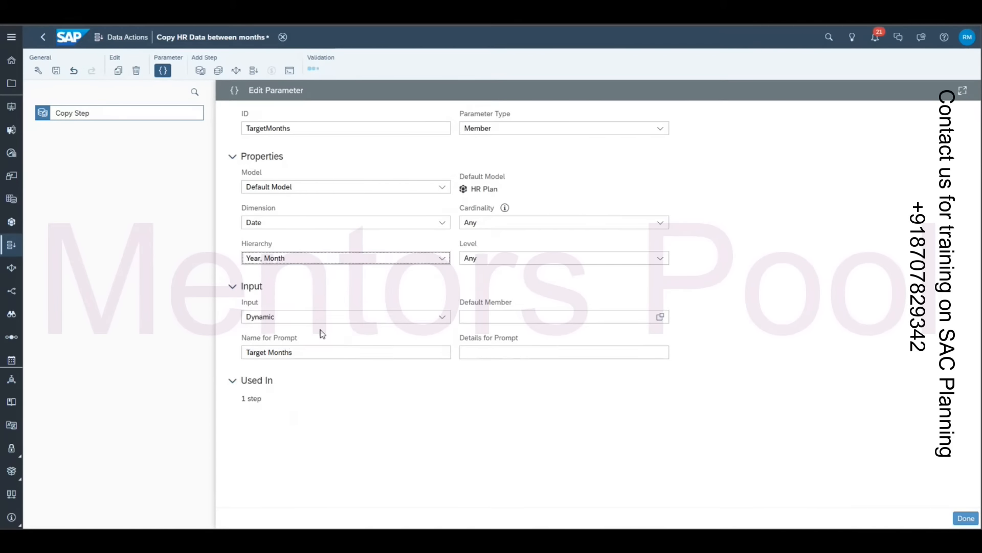
left_click(967, 518)
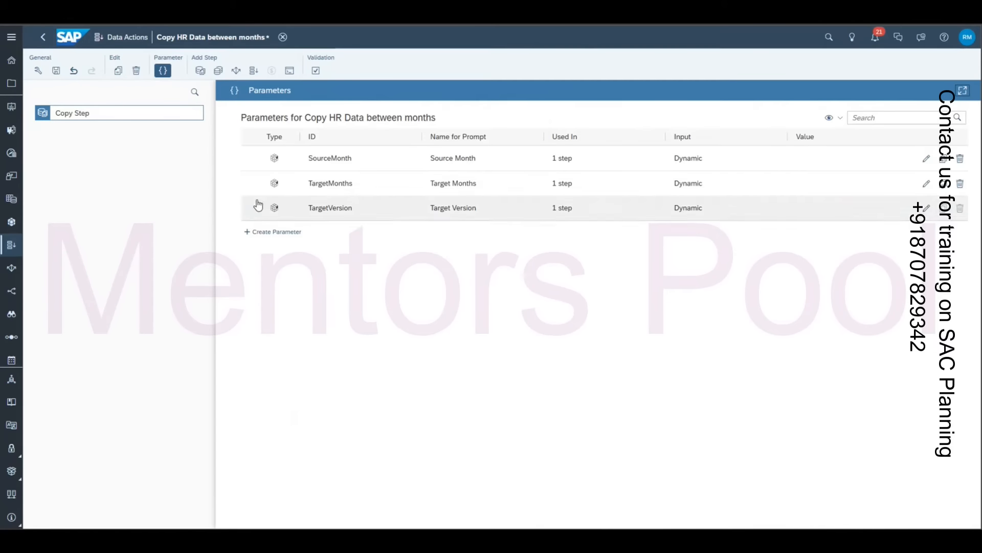
Step: Remove the duplicate copy step and save the data action Copy HR Data between months
left_click(120, 73)
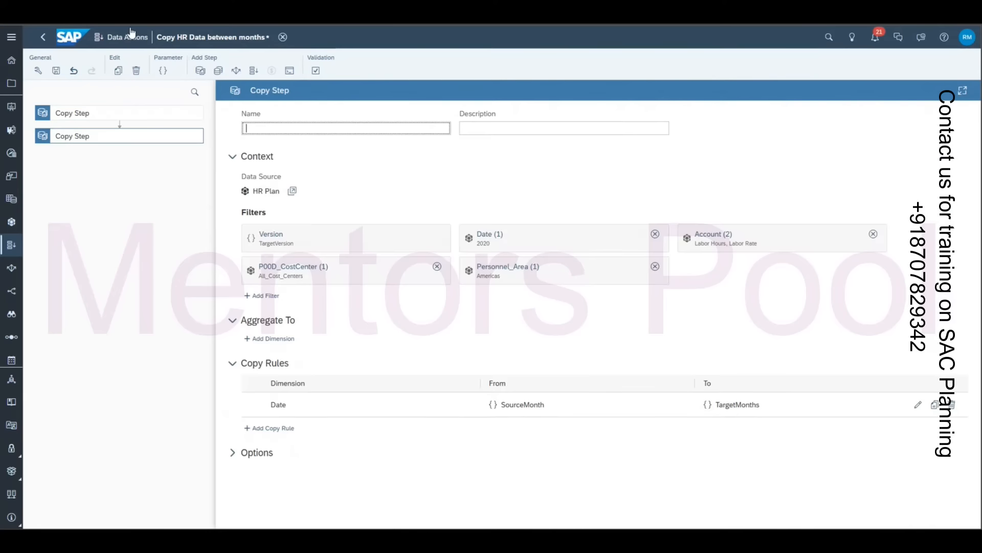
left_click(137, 73)
left_click(57, 71)
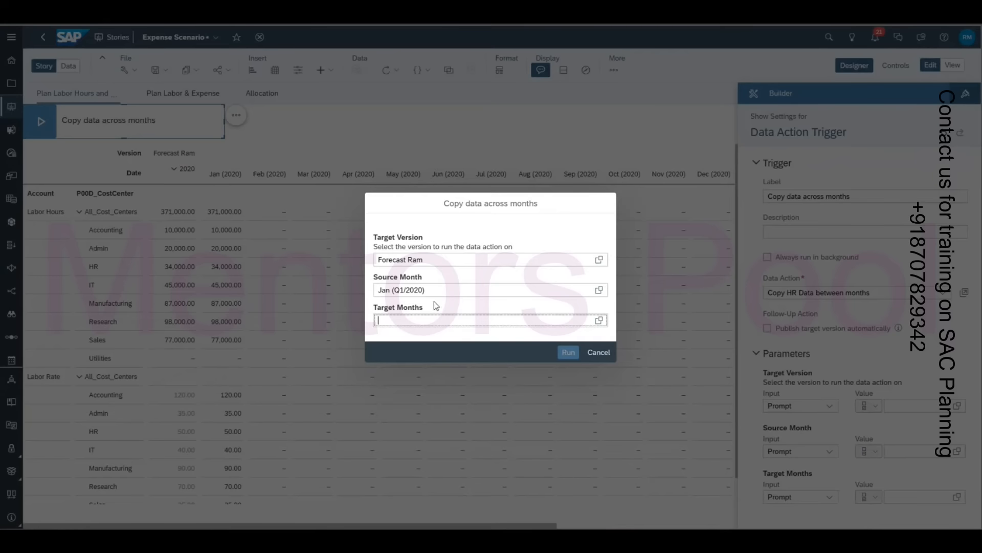
Step: Cancel the data action prompt and refresh the story's data
left_click(601, 355)
left_click(393, 70)
left_click(407, 86)
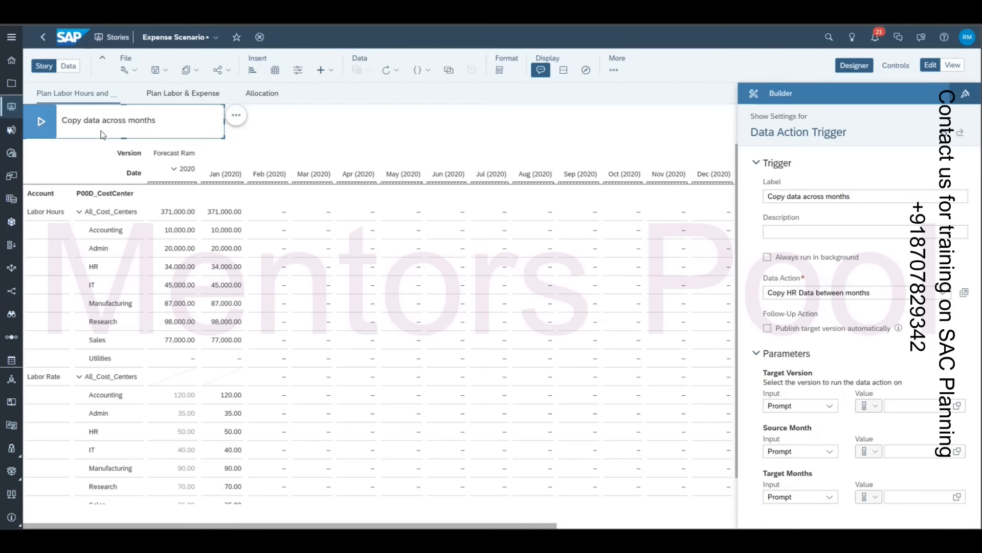
Step: Run the Copy data across months trigger with February through December 2020 as the target months
left_click(40, 125)
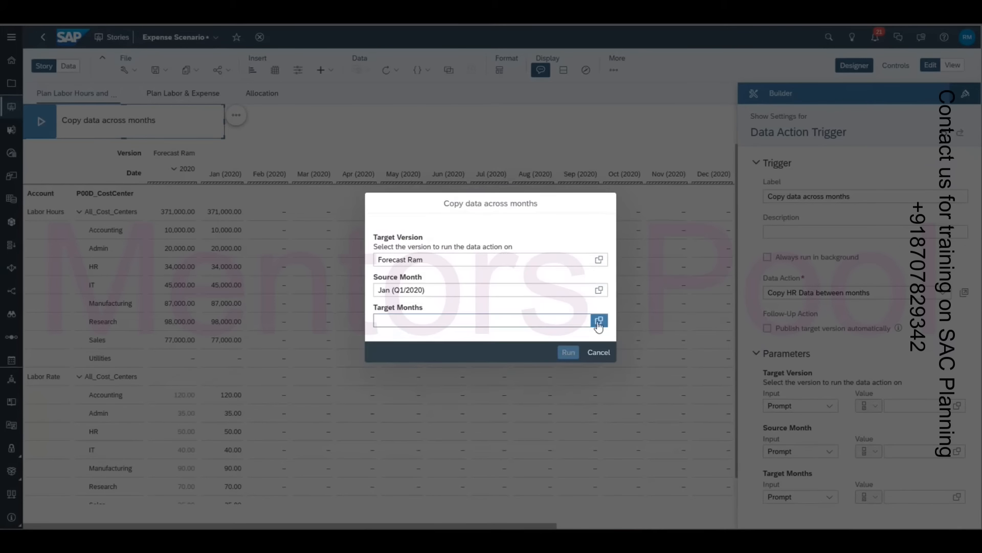
left_click(599, 320)
left_click(277, 242)
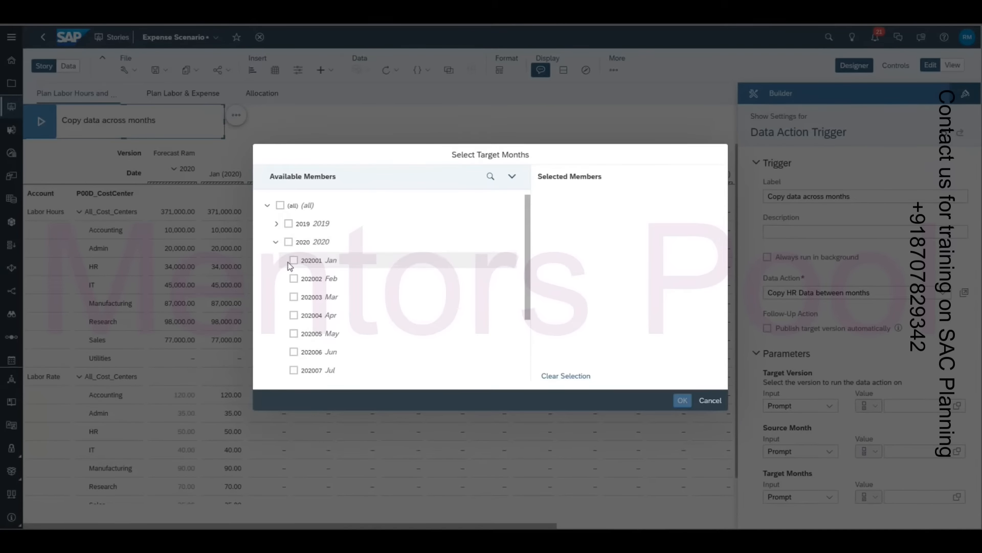
mouse_move(527, 283)
left_mouse_down()
mouse_move(528, 350)
mouse_move(523, 290)
left_mouse_up()
left_click(293, 262)
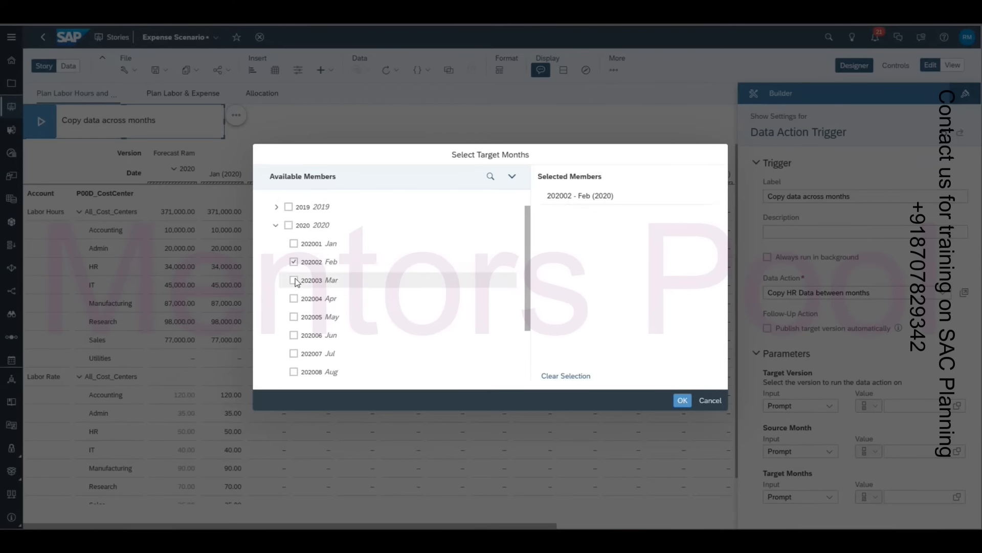
left_click(294, 280)
left_click(294, 298)
left_click(293, 317)
left_click(293, 335)
left_click(294, 354)
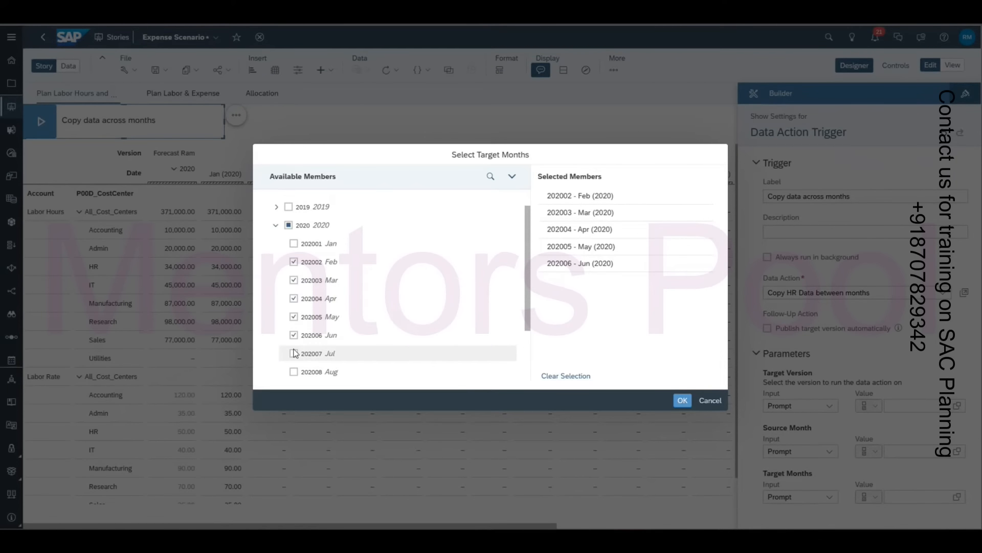
scroll(347, 306, "down", 2)
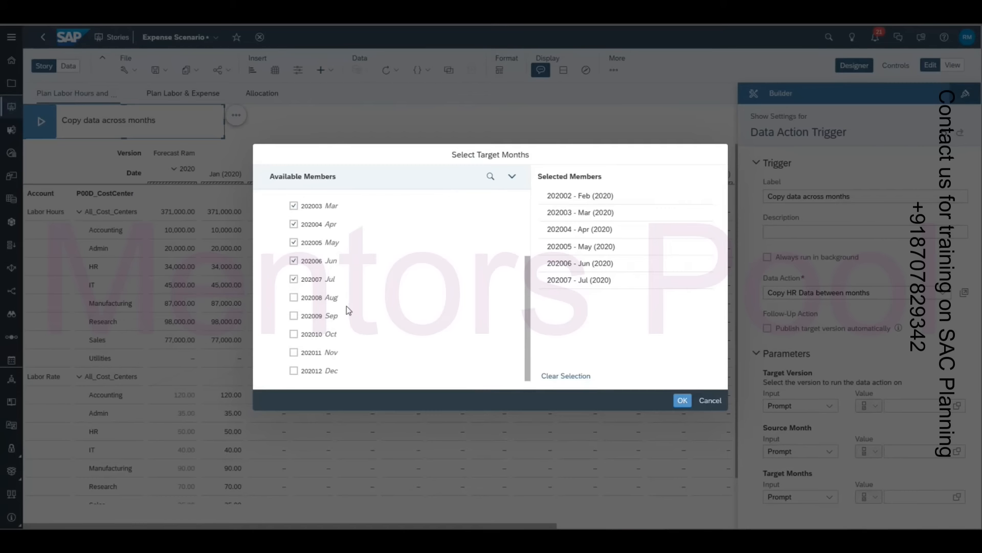
left_click(344, 299)
left_click(330, 316)
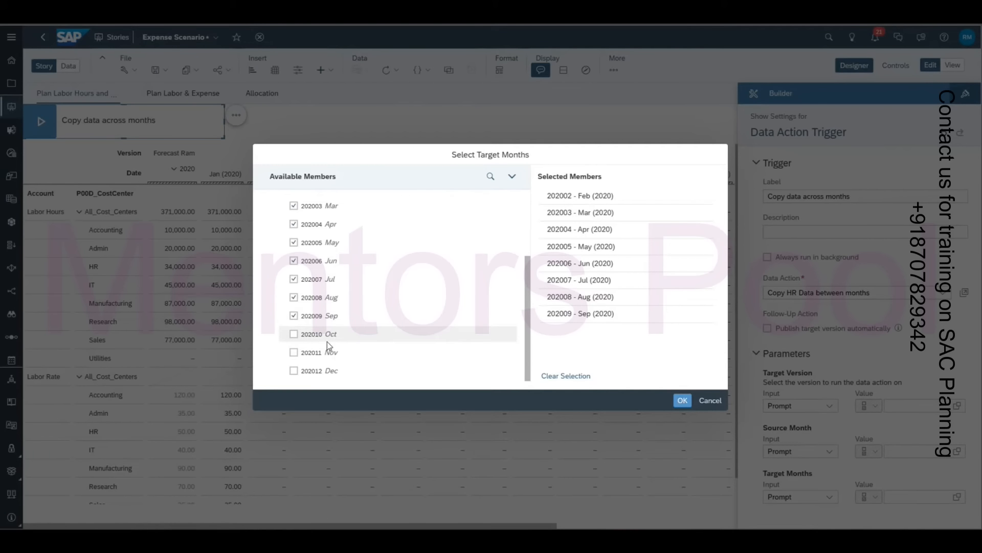
left_click(327, 335)
left_click(324, 353)
left_click(325, 371)
left_click(685, 402)
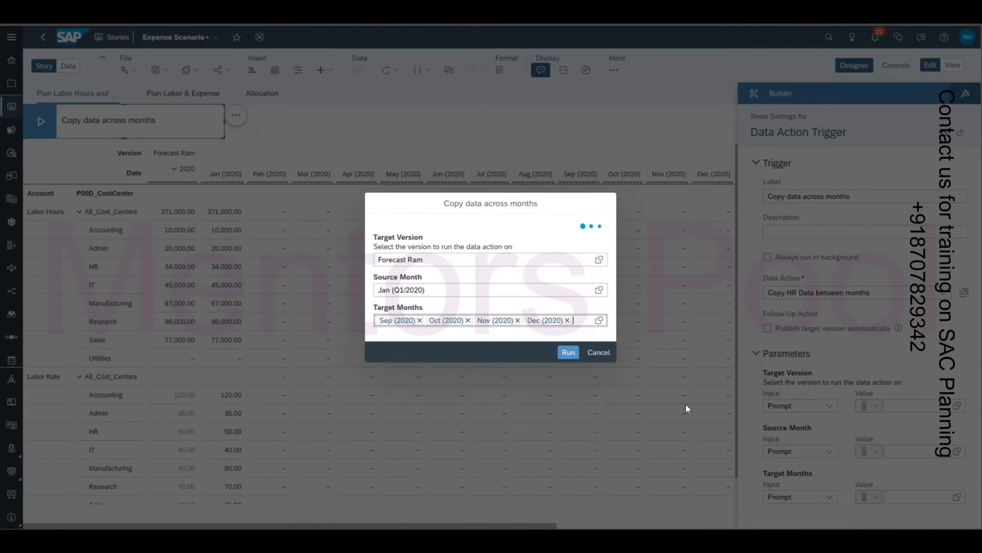
left_click(568, 353)
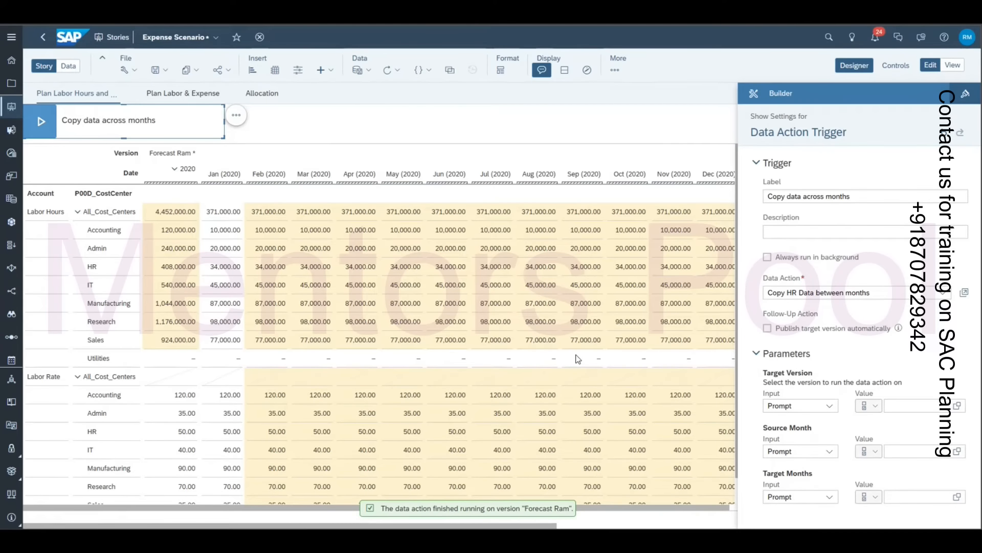
Step: Reposition the data action trigger above the month columns and publish the changed forecast version in the HR Plan table
left_click_drag(176, 104, 254, 109)
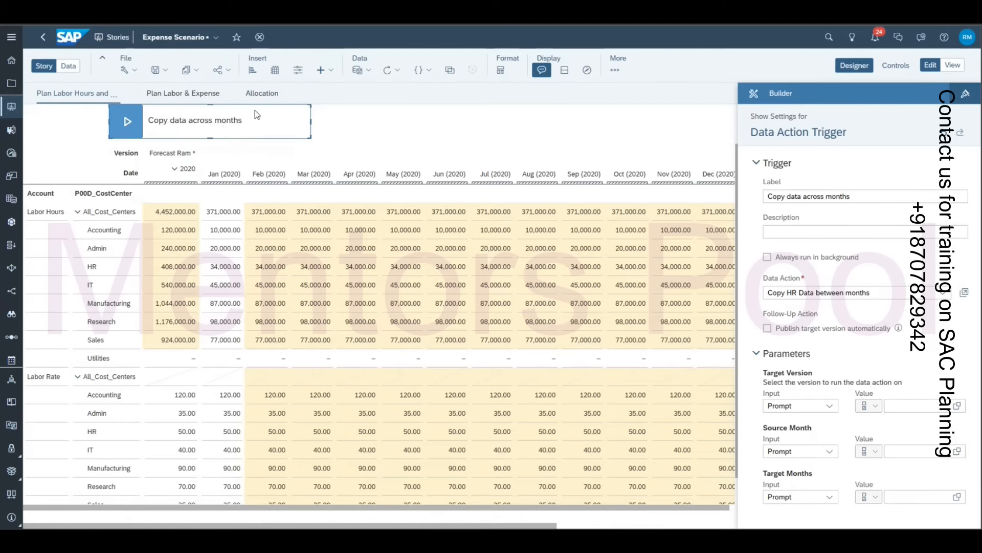
left_click(186, 157)
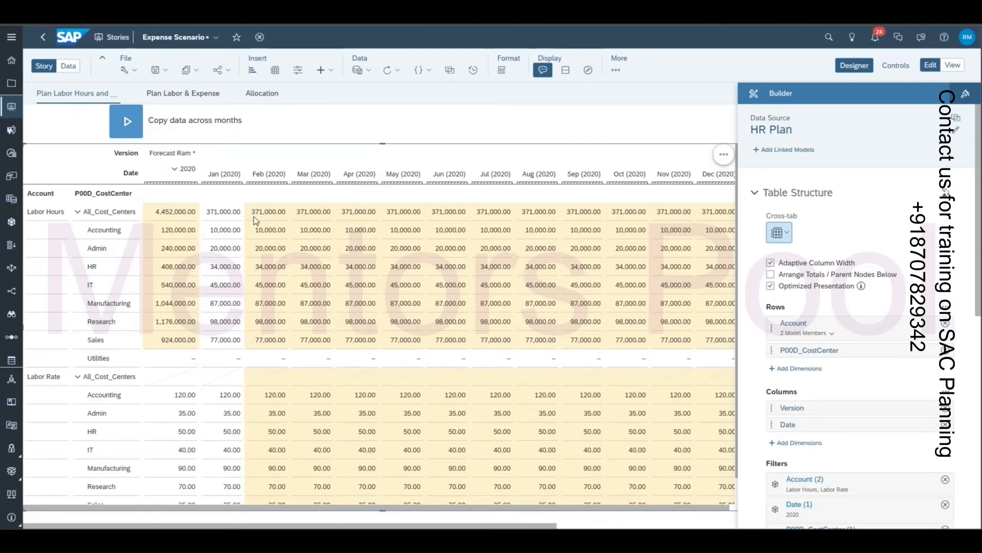
right_click(179, 155)
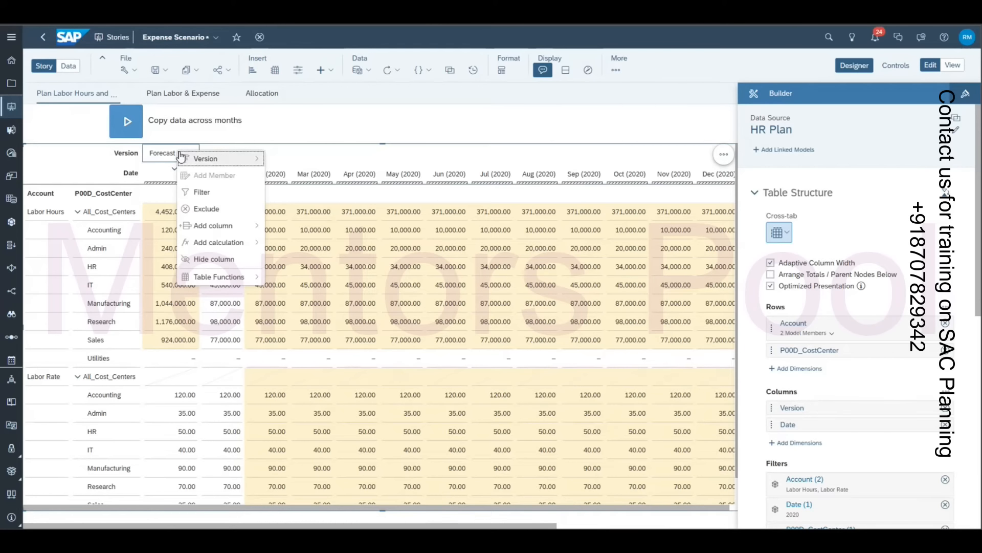
mouse_move(225, 161)
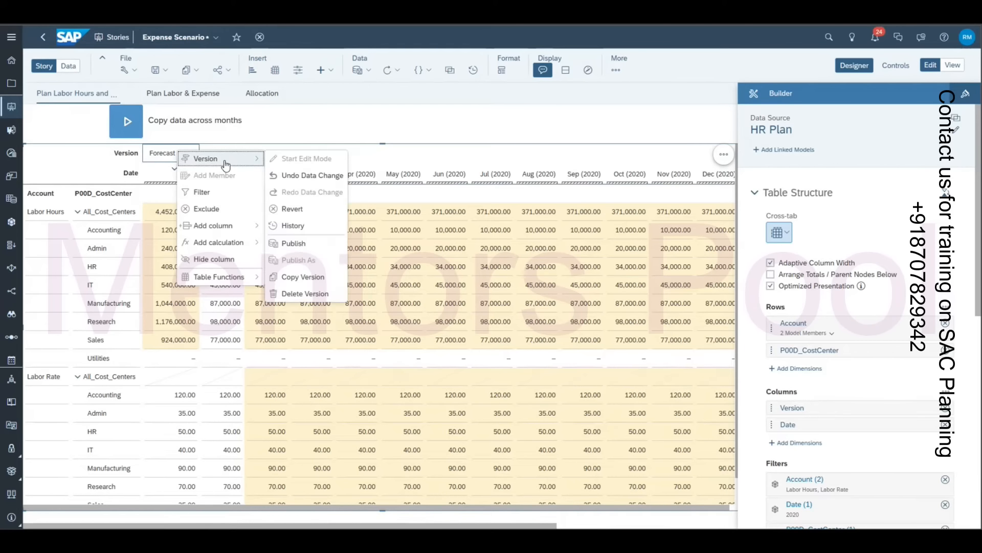
left_click(294, 243)
left_click(569, 332)
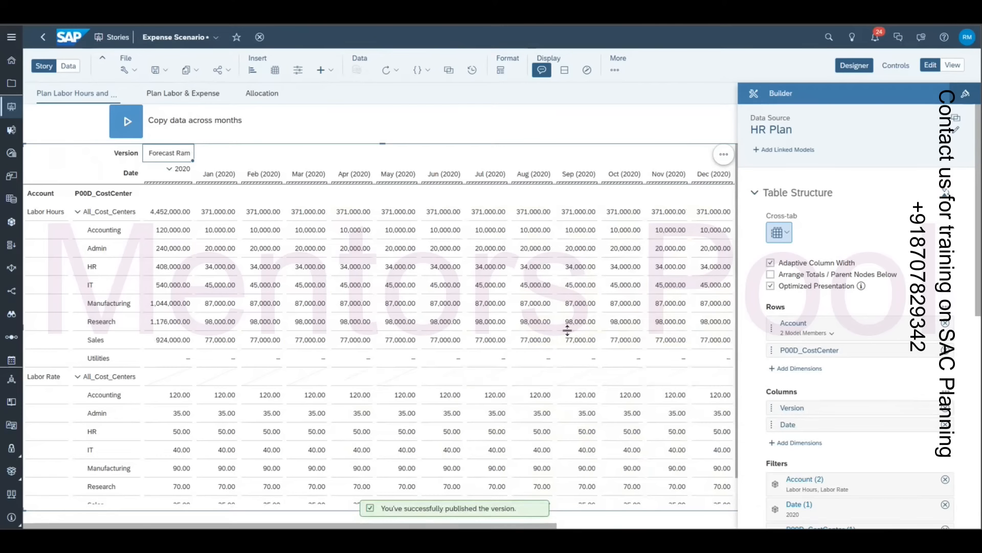
Step: Review the Labor Hours and Labor Rate data for the 2020 months in the HR Plan table
left_click(55, 216)
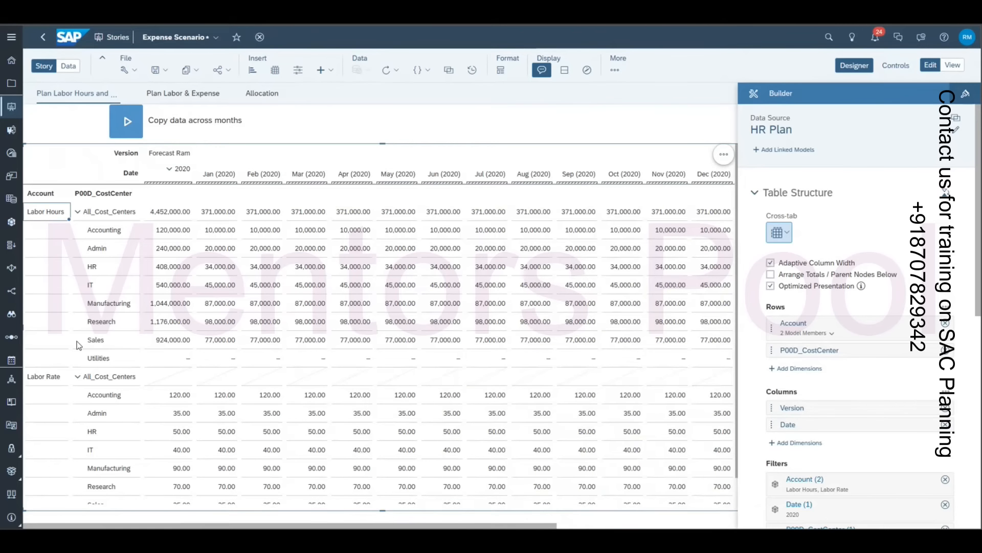
left_click(51, 384)
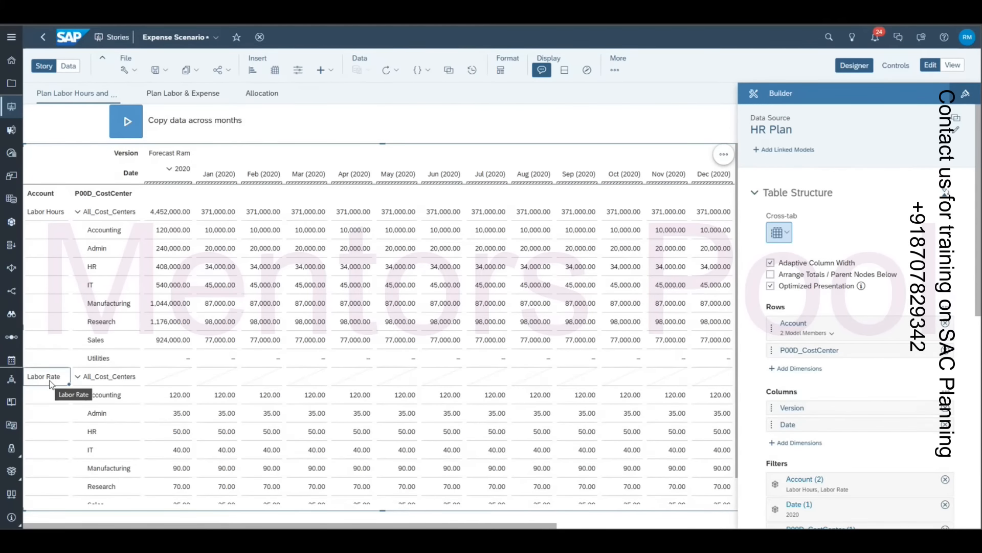
left_click(215, 125)
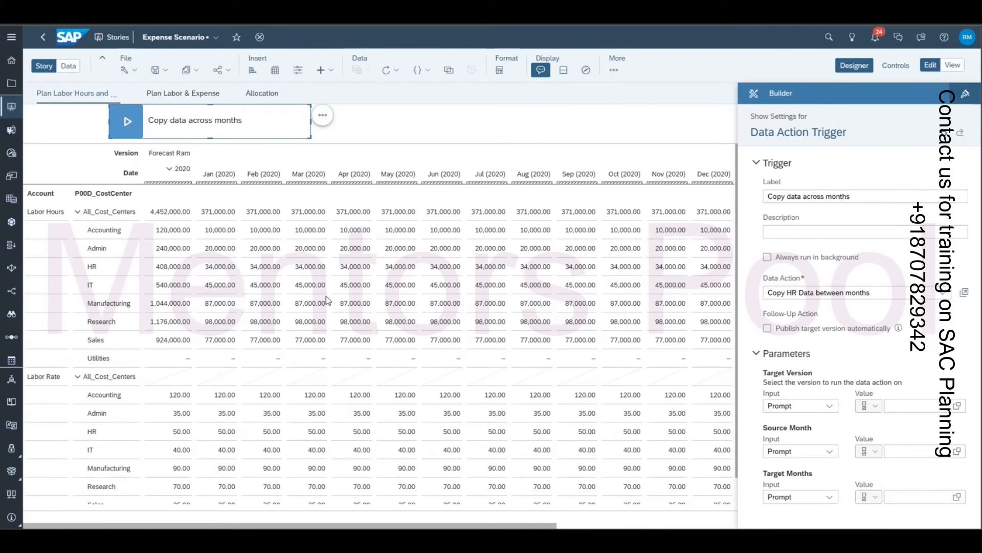
left_click(246, 266)
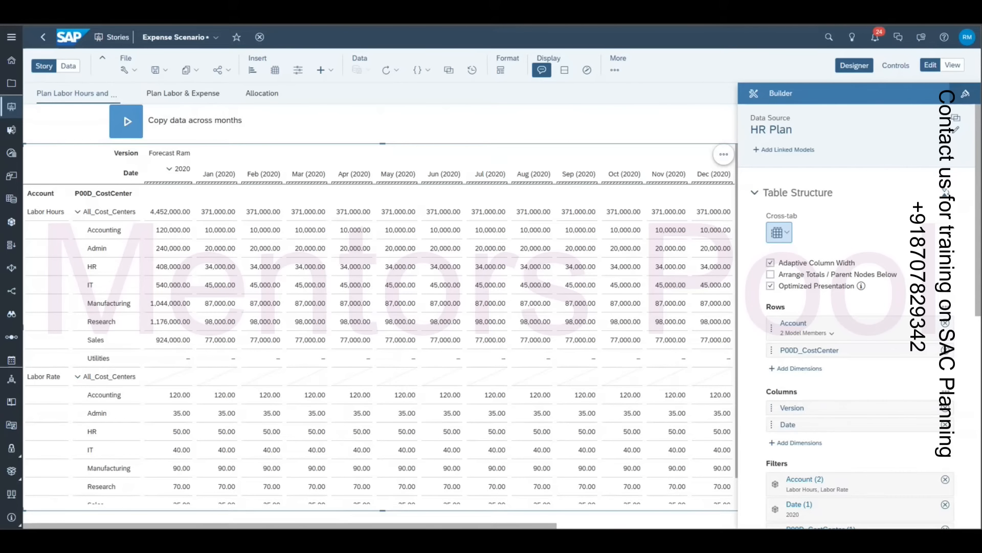
left_click(165, 154)
left_click(224, 235)
left_click_drag(224, 239, 221, 325)
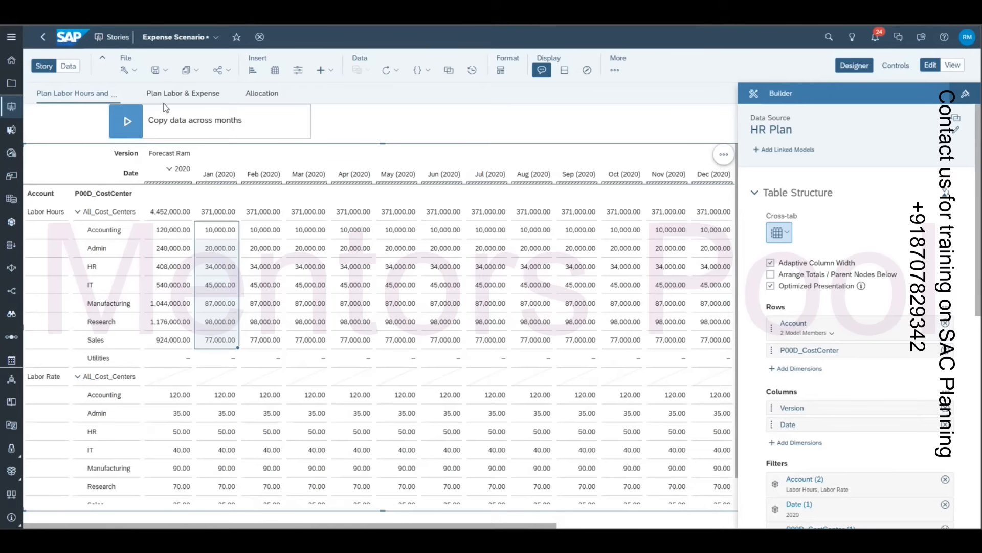
Step: Save the Expense Scenario story
left_click(169, 72)
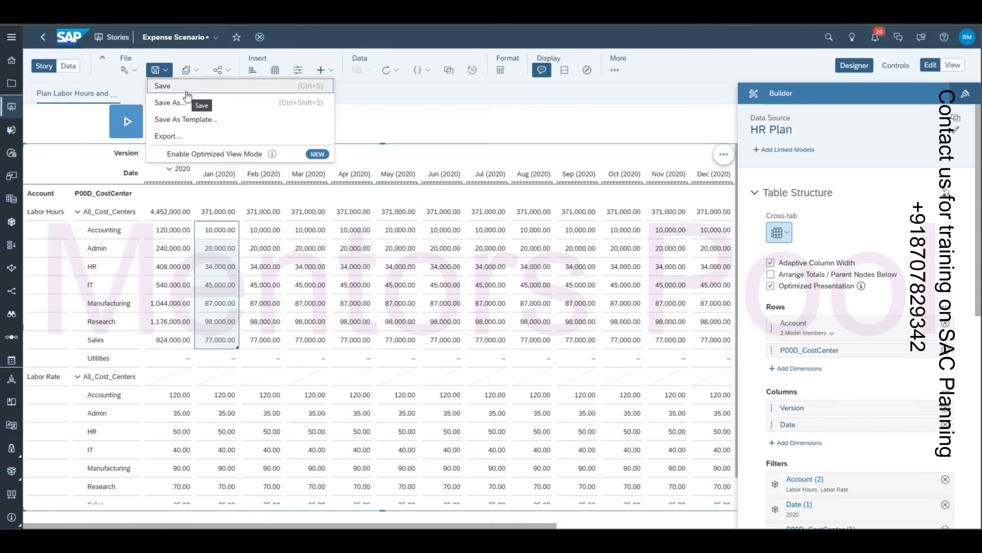
left_click(191, 89)
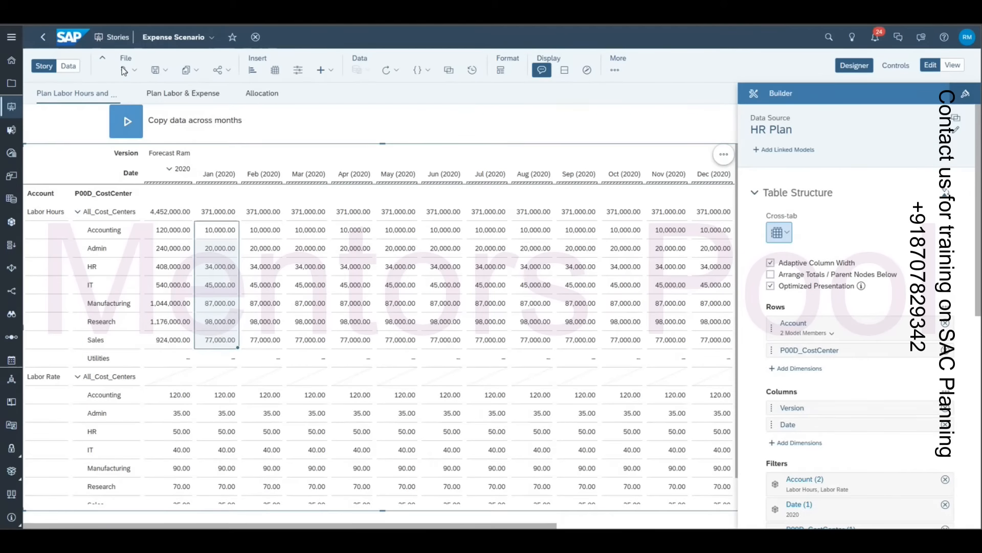
left_click(457, 274)
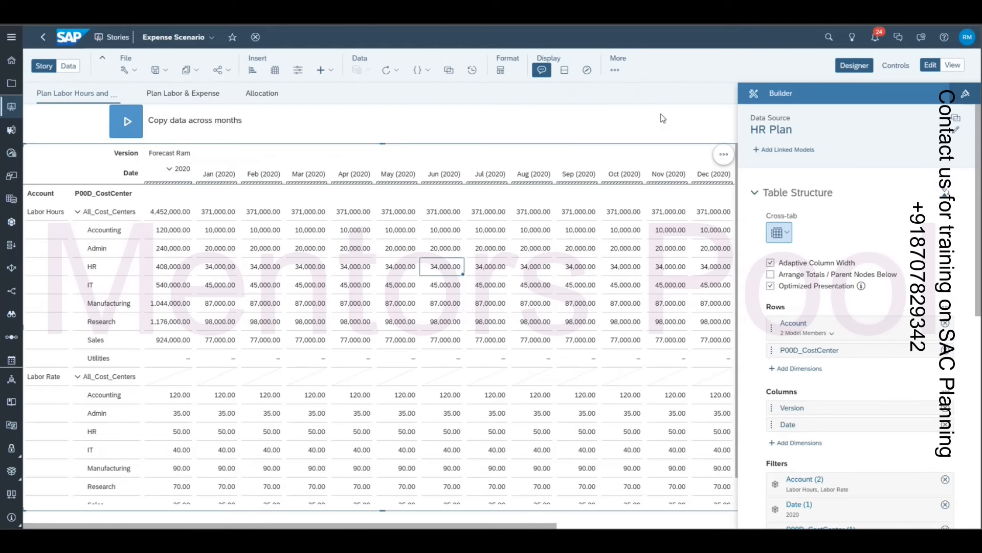
Step: Examine the data source of the HR Plan table and the Labor Hours row of the Exp Plan table on the Plan Labor & Expense page
left_click(297, 127)
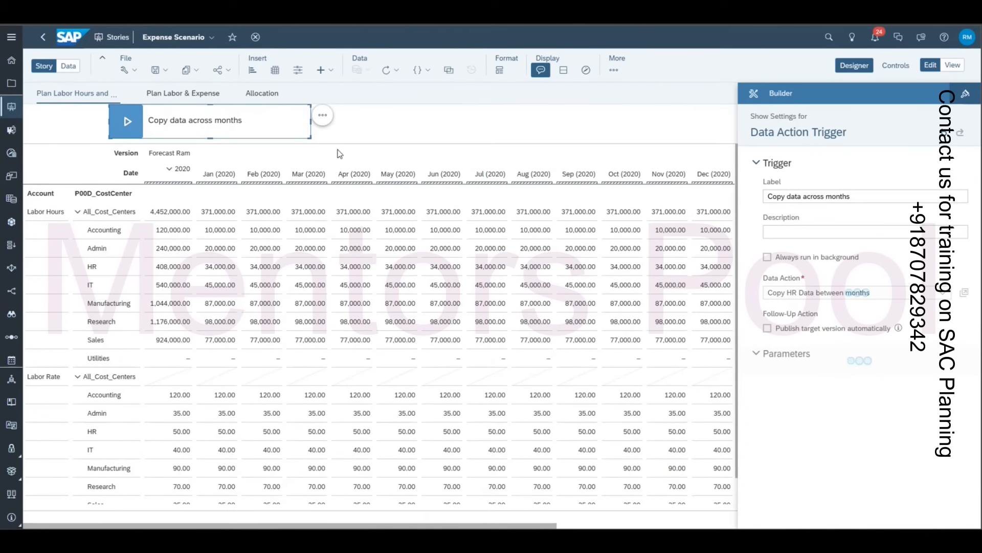
left_click(527, 152)
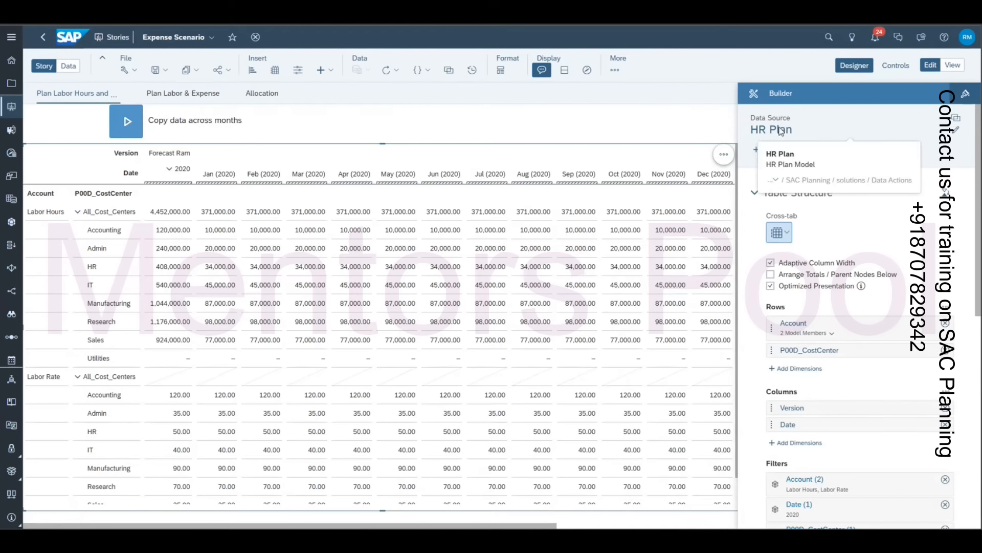
left_click(185, 96)
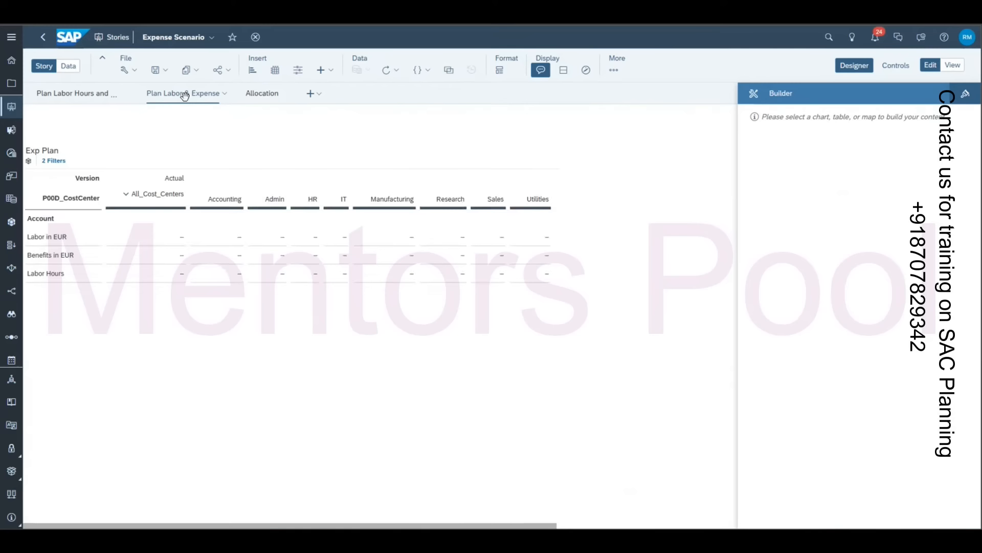
left_click(491, 164)
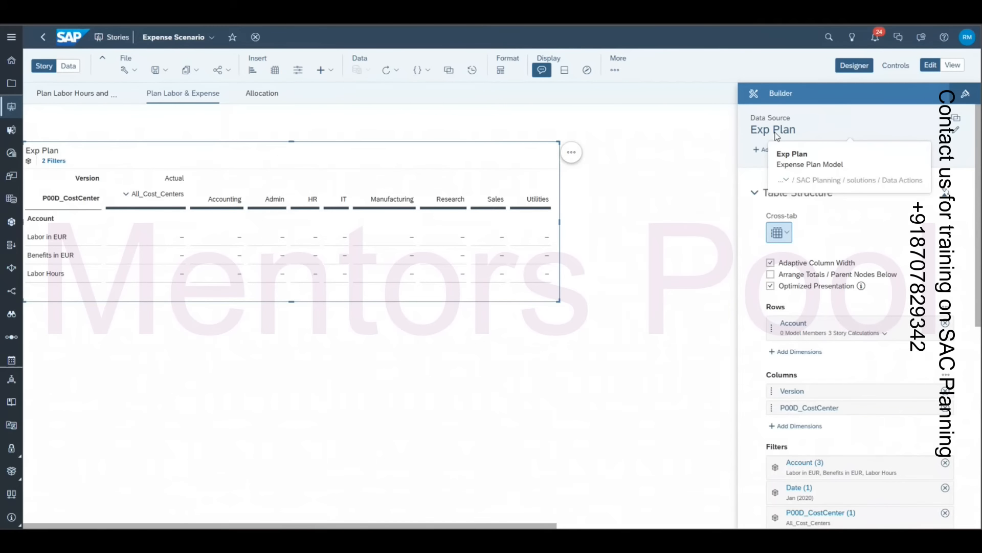
left_click(63, 276)
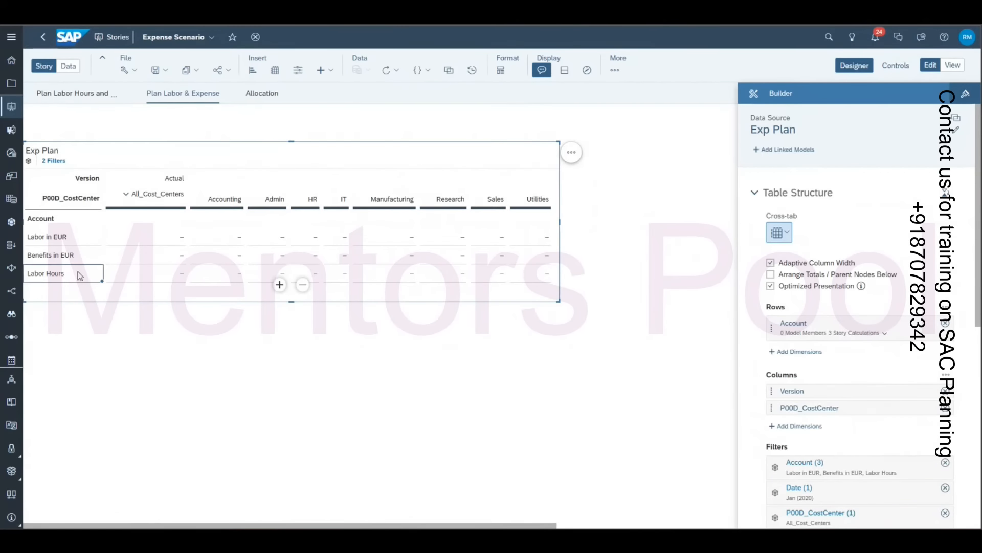
left_click(216, 274)
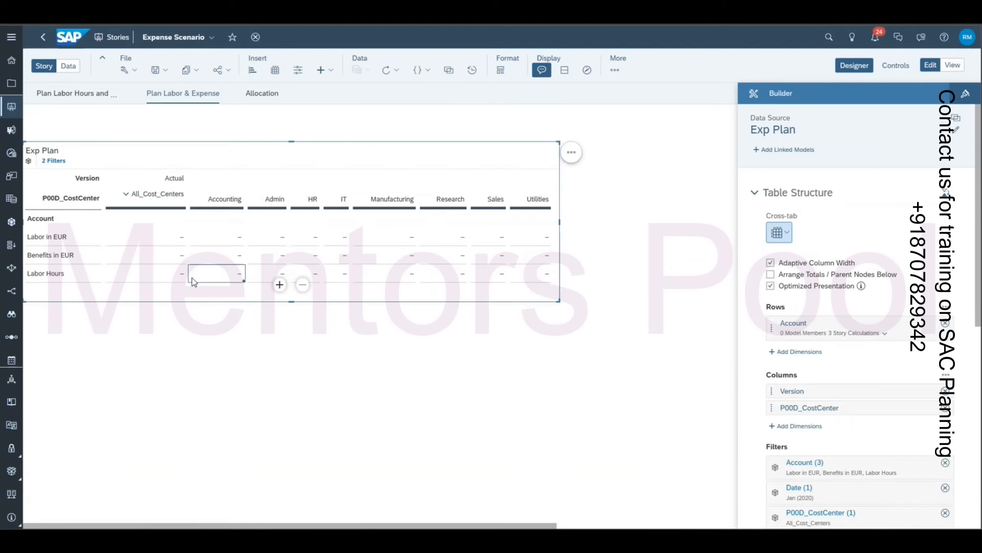
left_click(171, 273)
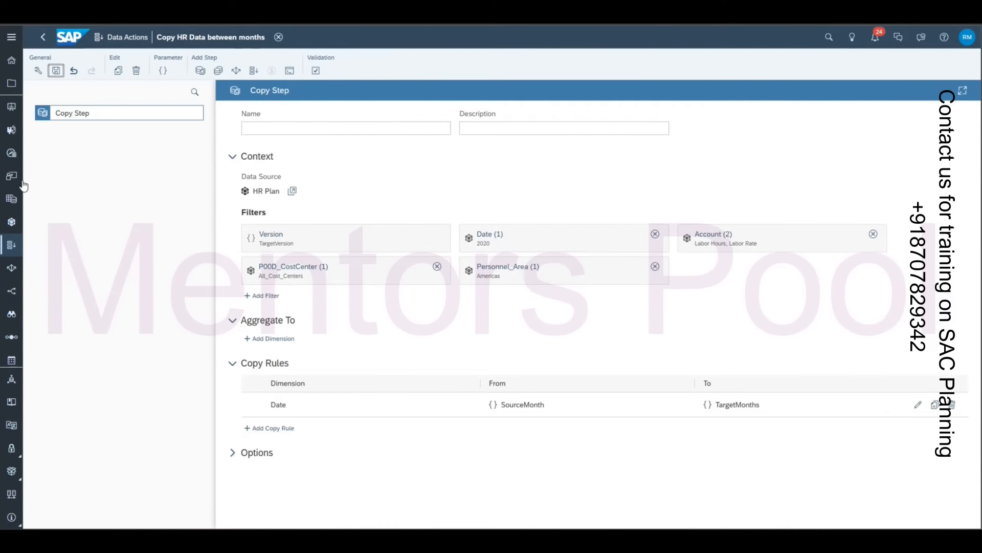
Step: Create a data action from the Exp Plan model and name it Copy HR to Expense Ram
left_click(11, 223)
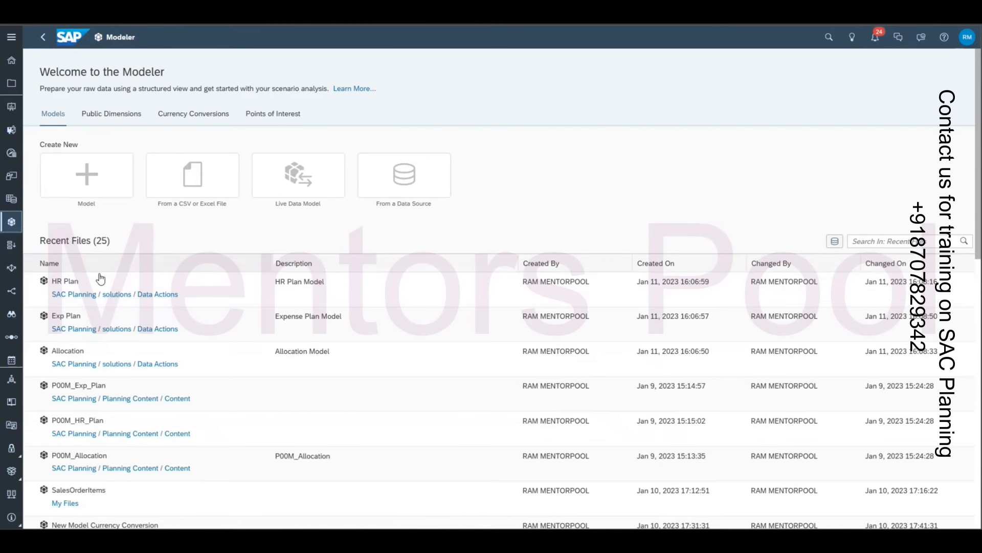
left_click(72, 315)
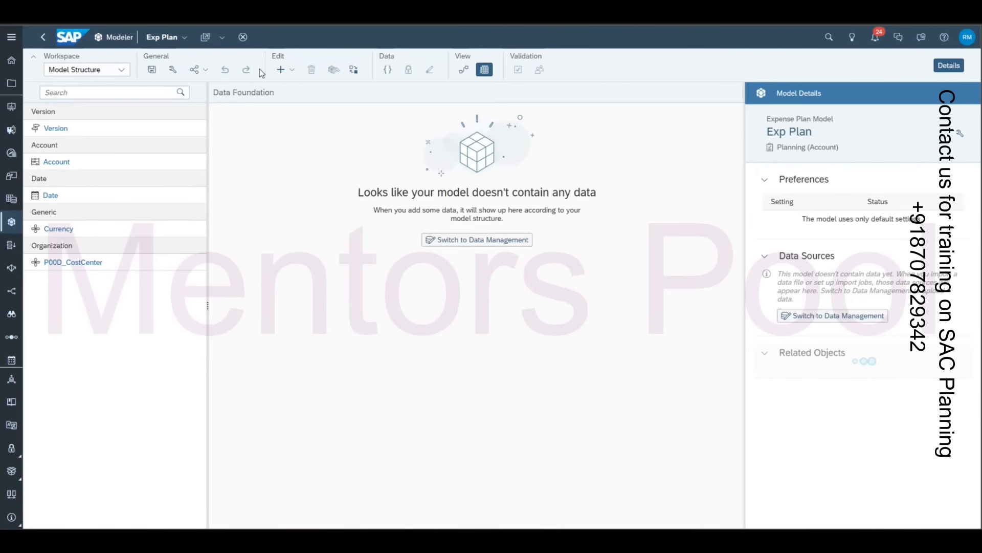
left_click(221, 37)
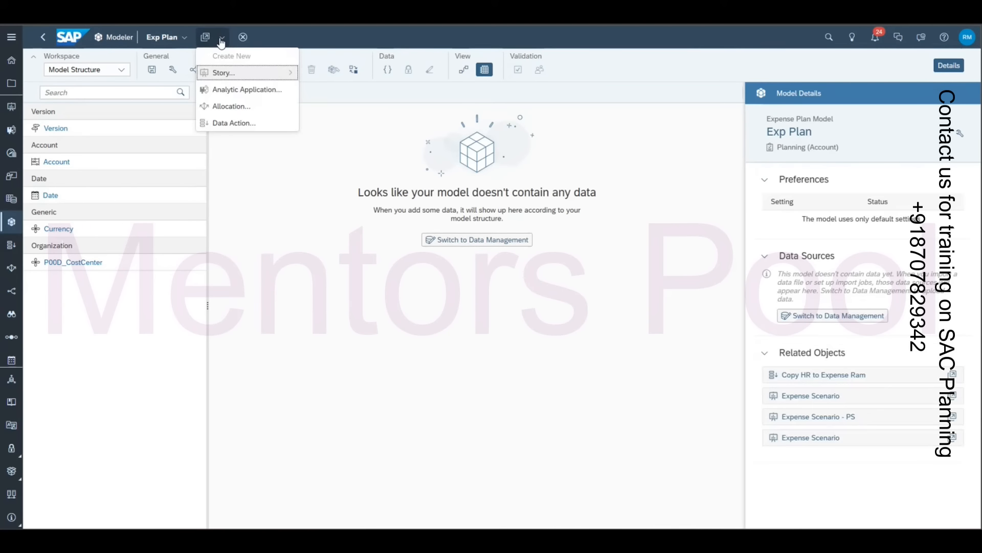
left_click(248, 123)
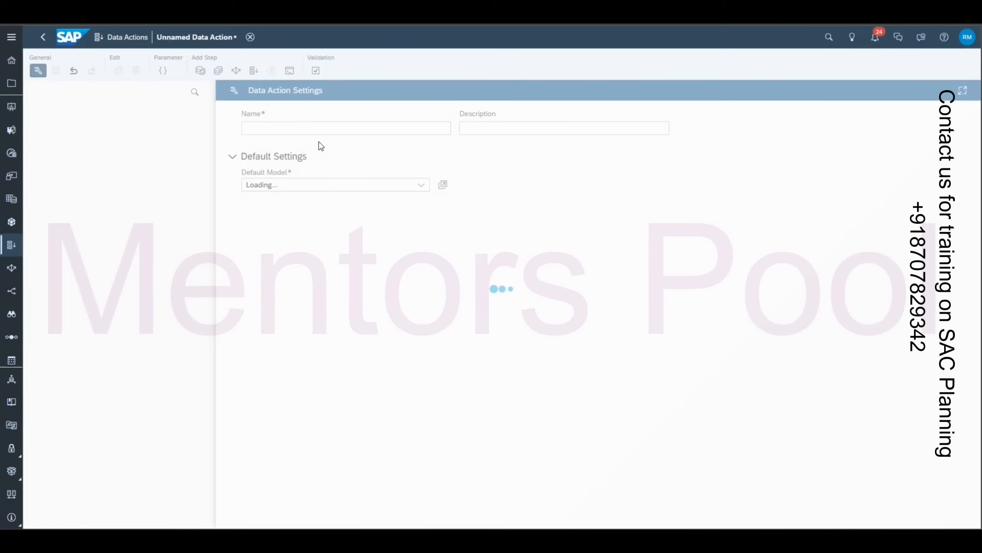
left_click(342, 127)
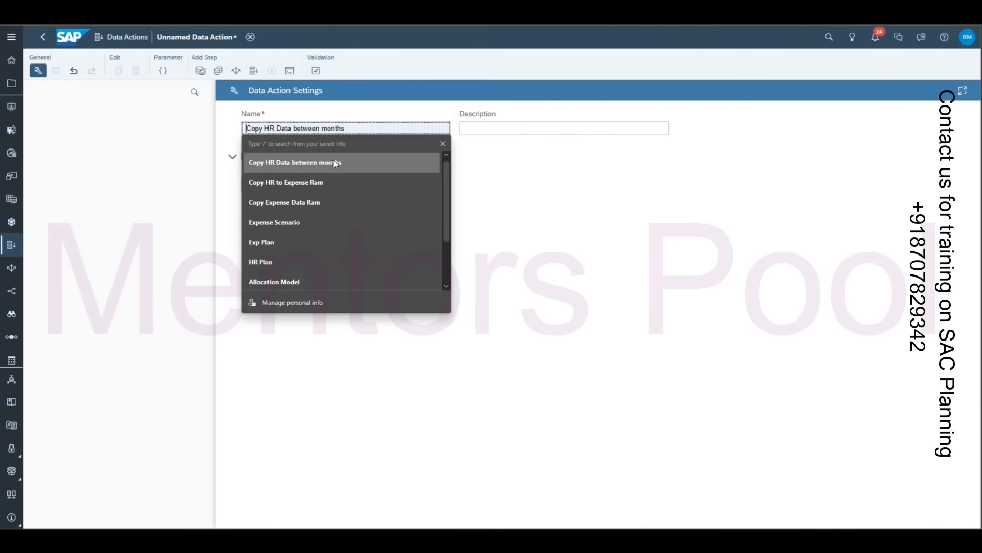
left_click(313, 184)
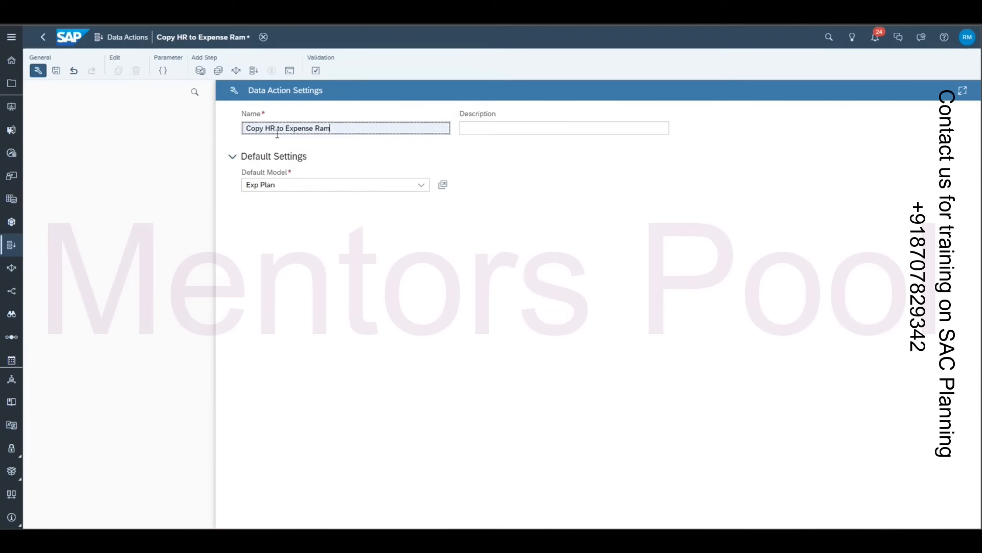
Step: Rename the data action as Copy HR to Expense Plan Ram and add a cross-model copy step to it
left_click_drag(309, 128, 376, 125)
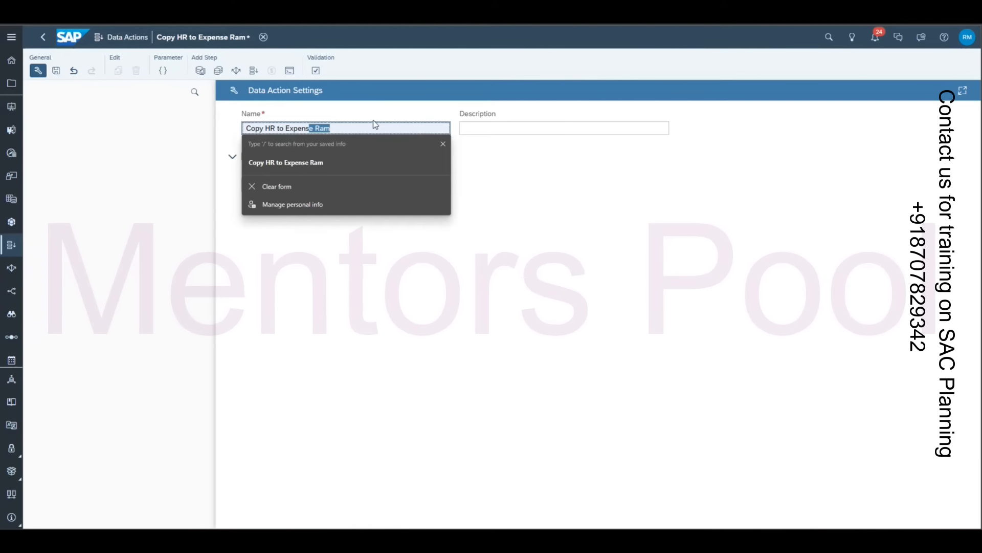
type("e Plan Ram")
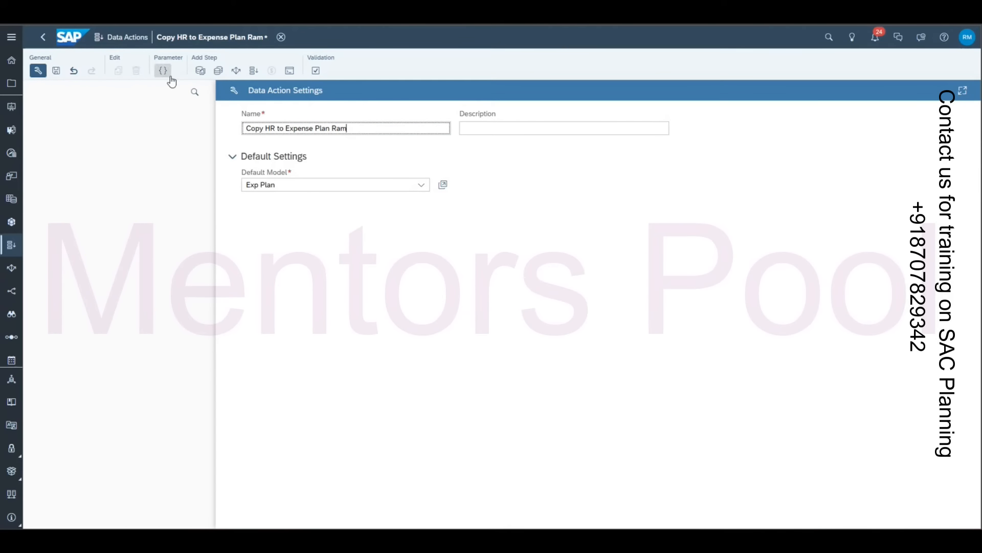
left_click(218, 71)
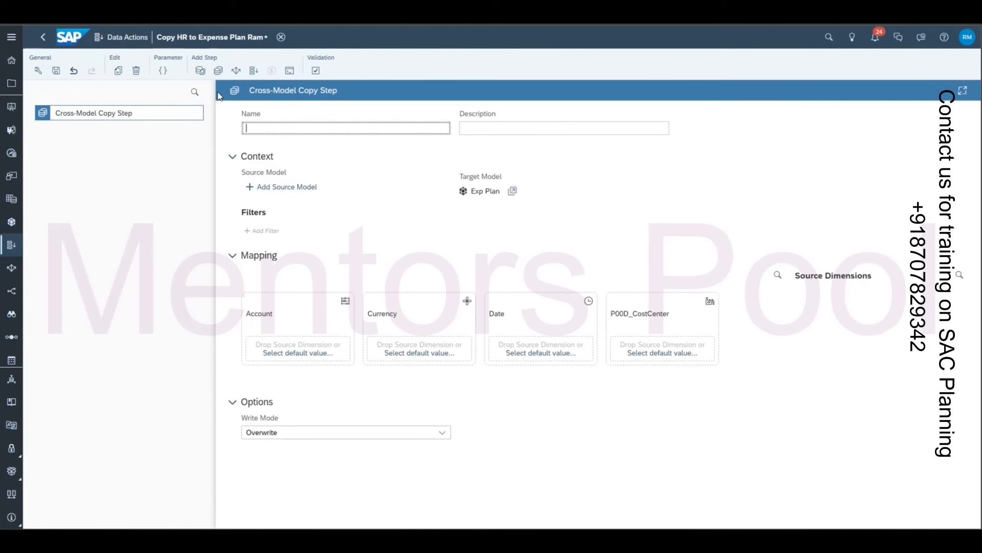
Step: Set HR Plan from the SAC Planning workspace's Data Actions folder as the source model of the copy step
left_click(286, 188)
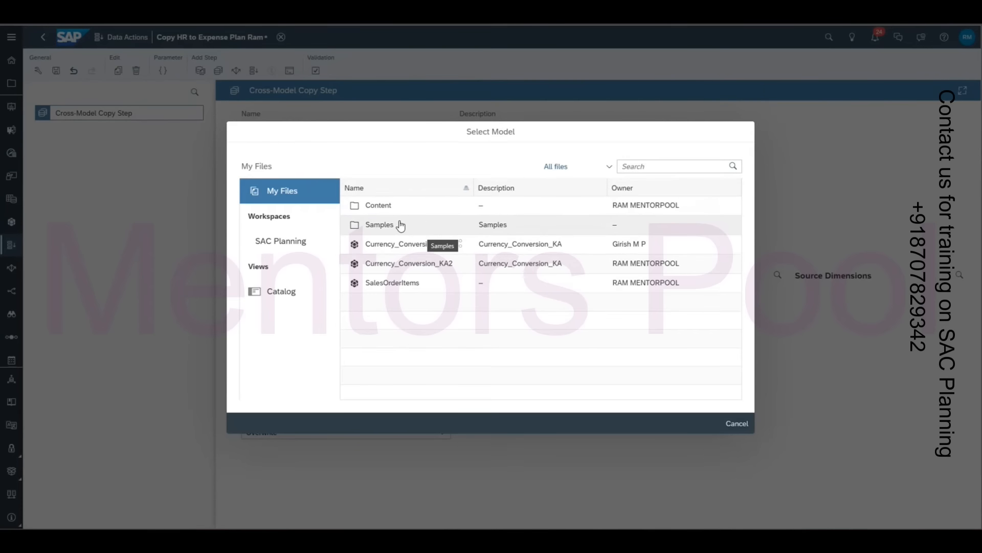
left_click(309, 242)
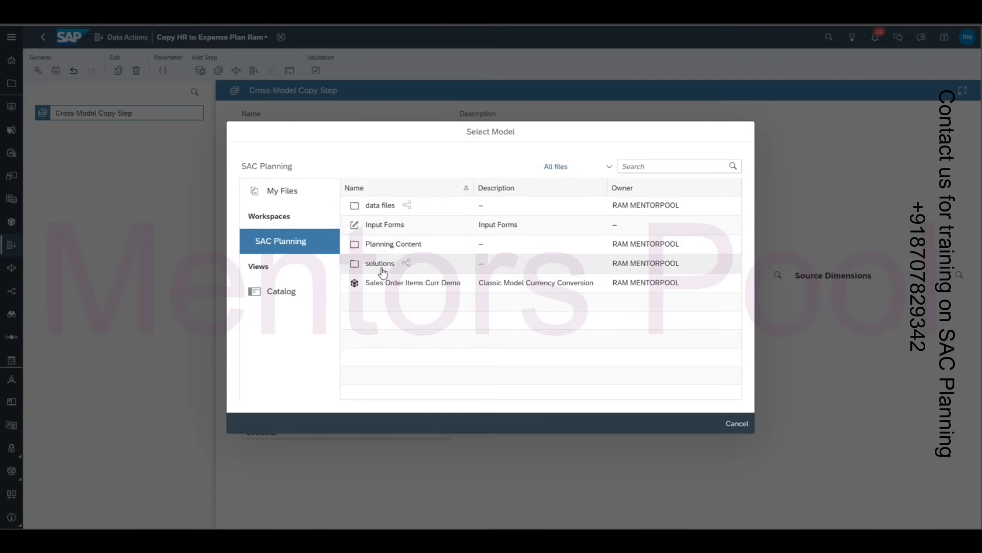
left_click(393, 244)
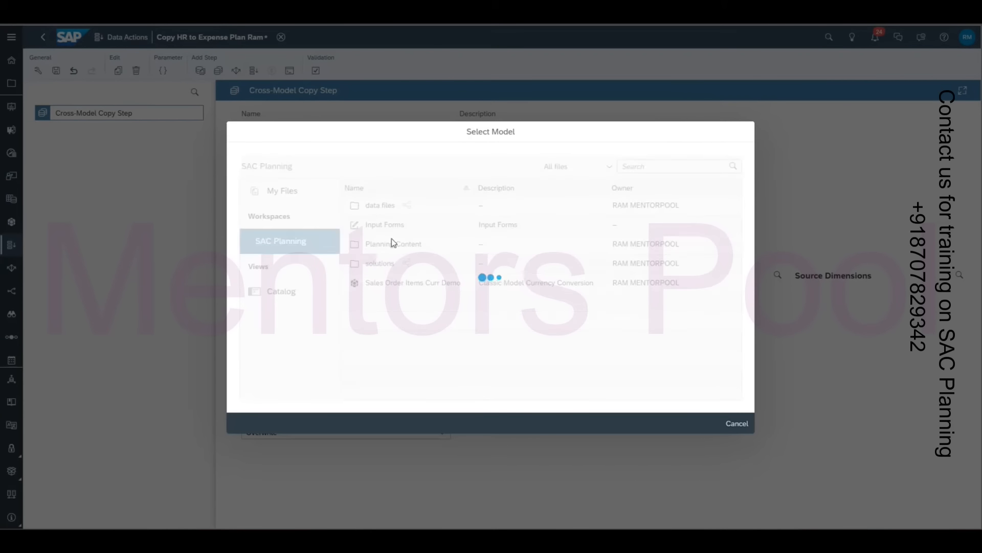
left_click(384, 207)
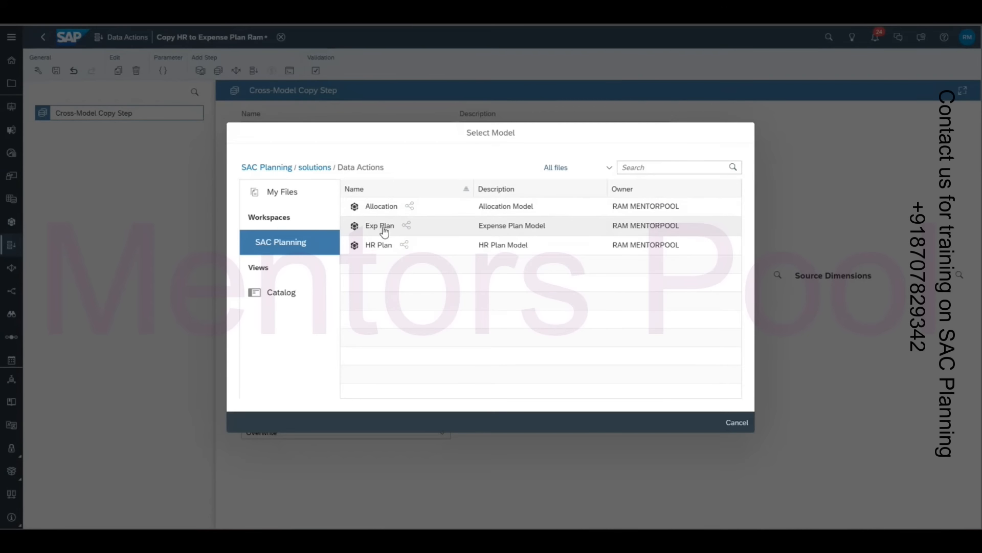
left_click(381, 246)
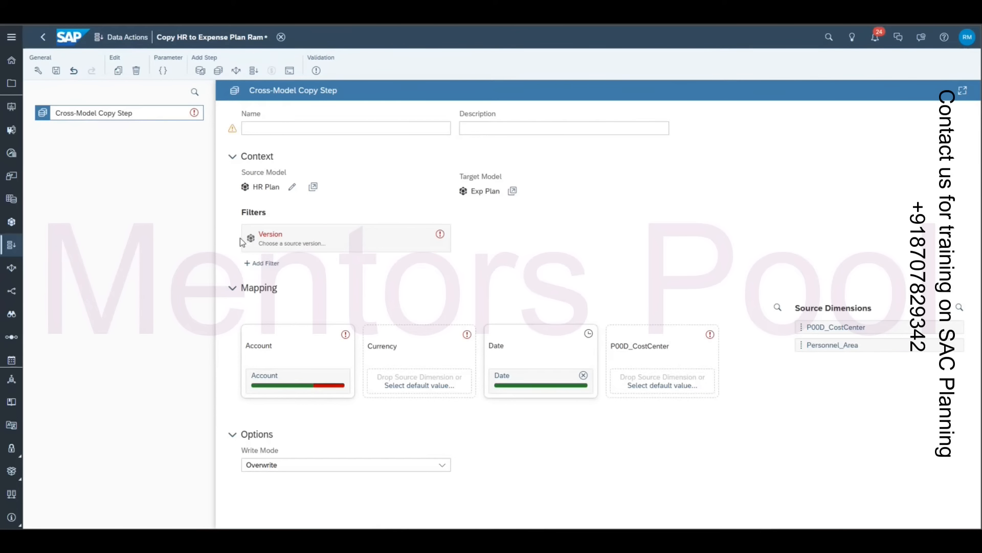
Step: Start a new member parameter for the data action with the ID SourceVersion
left_click(306, 251)
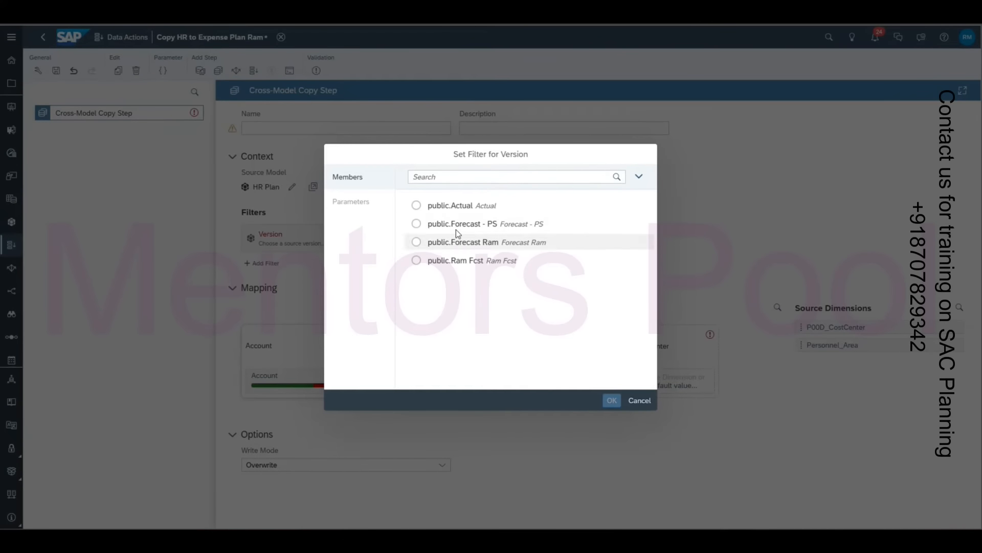
left_click(639, 401)
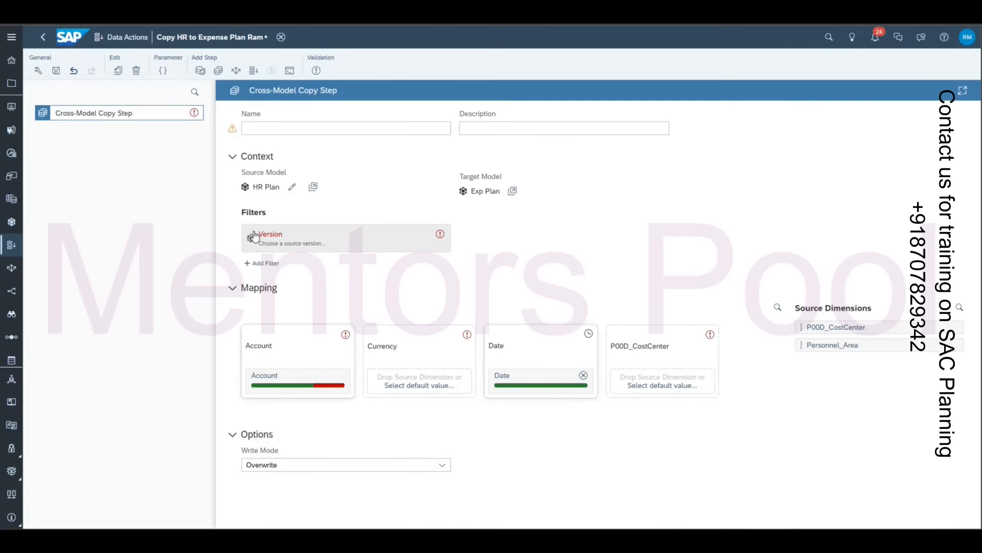
left_click(163, 71)
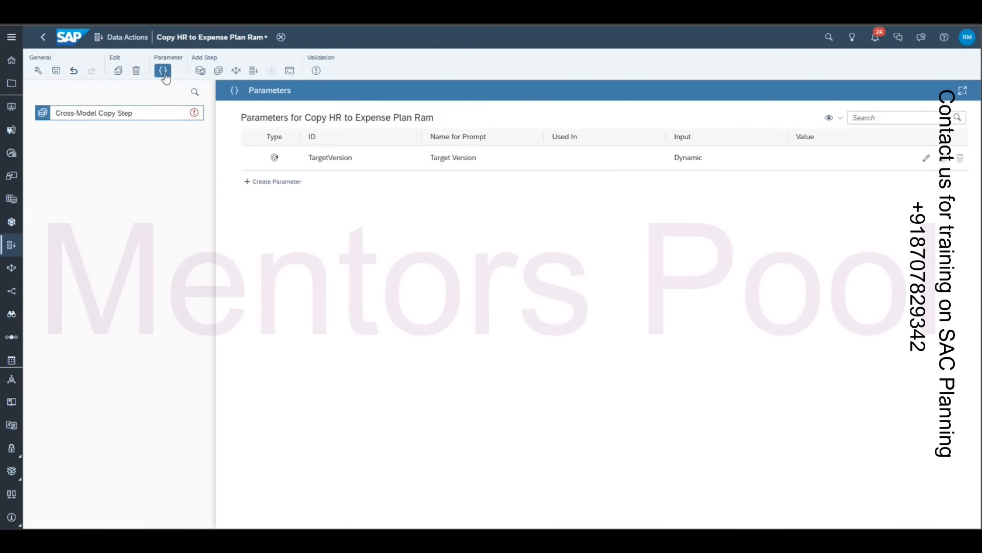
left_click(279, 188)
type("SourceVersion")
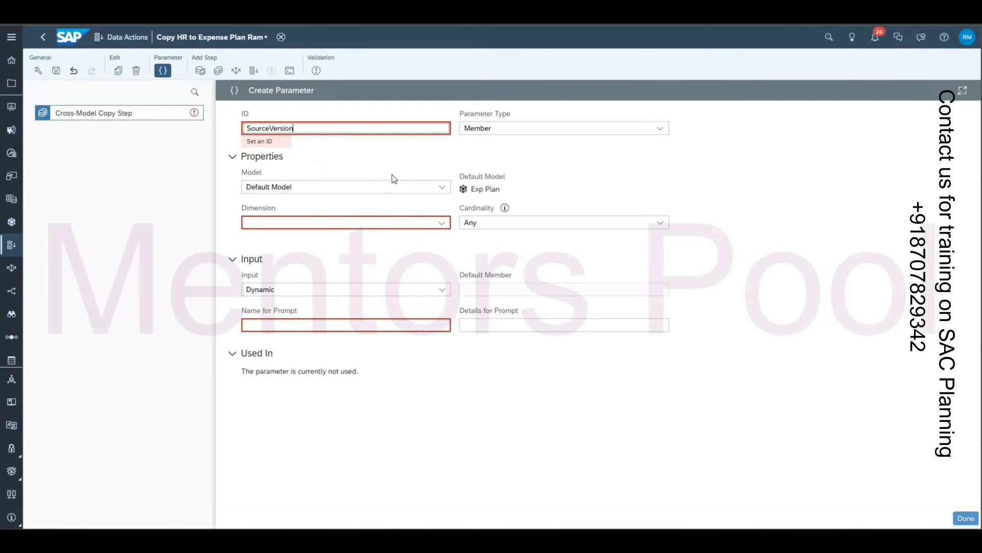
left_click(373, 158)
left_click(414, 160)
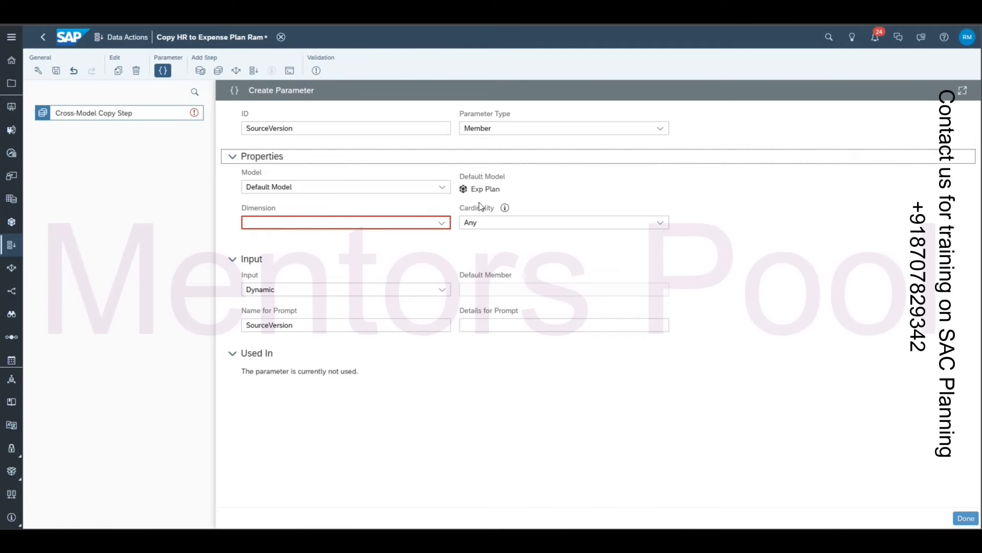
Step: Base the SourceVersion parameter on the HR Plan model's Version dimension, with Source Version as its prompt name, and finish it
left_click(442, 187)
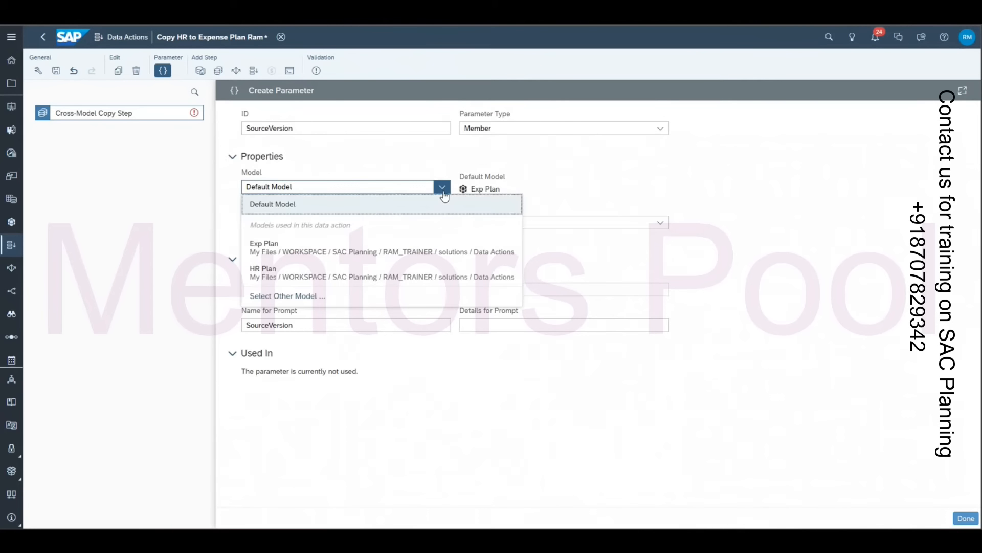
left_click(337, 281)
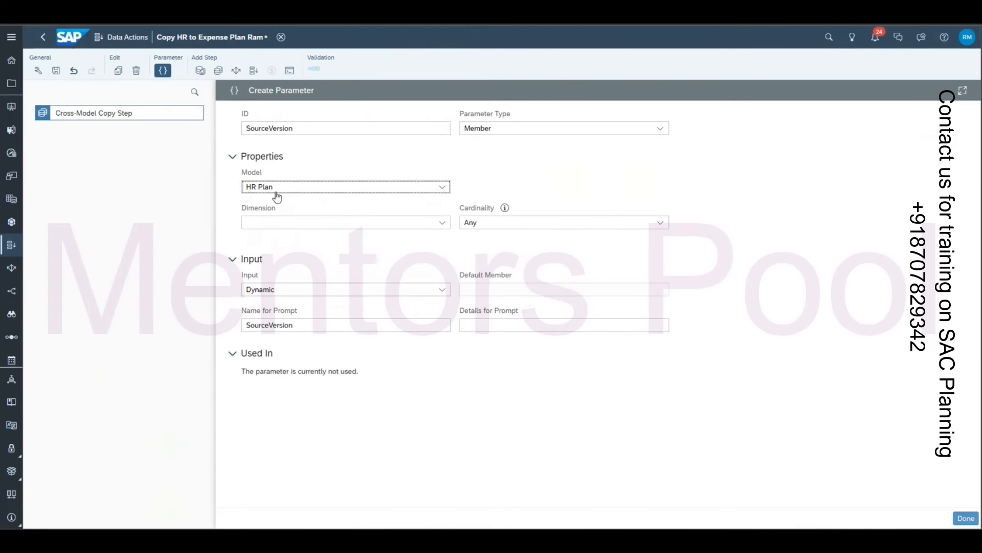
left_click(383, 222)
left_click(328, 258)
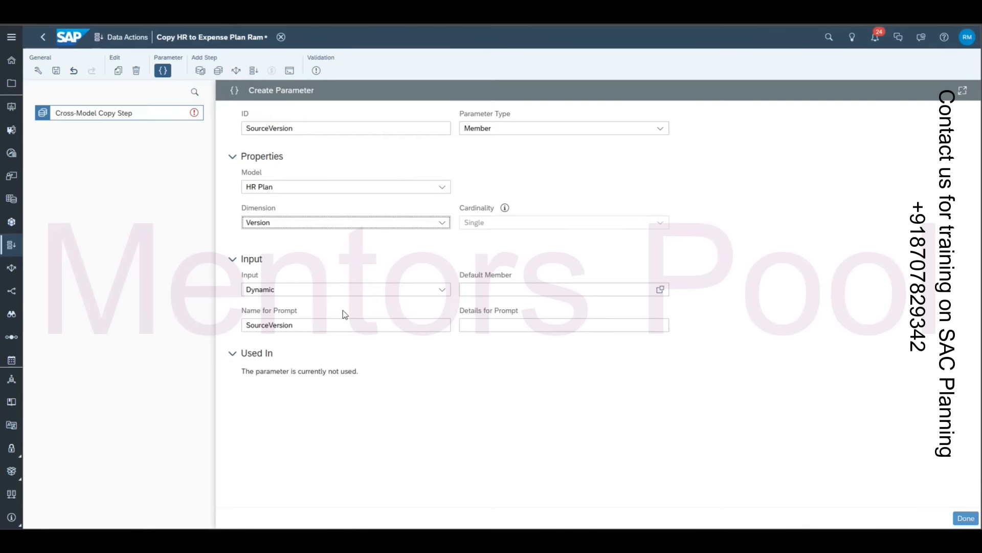
left_click(269, 325)
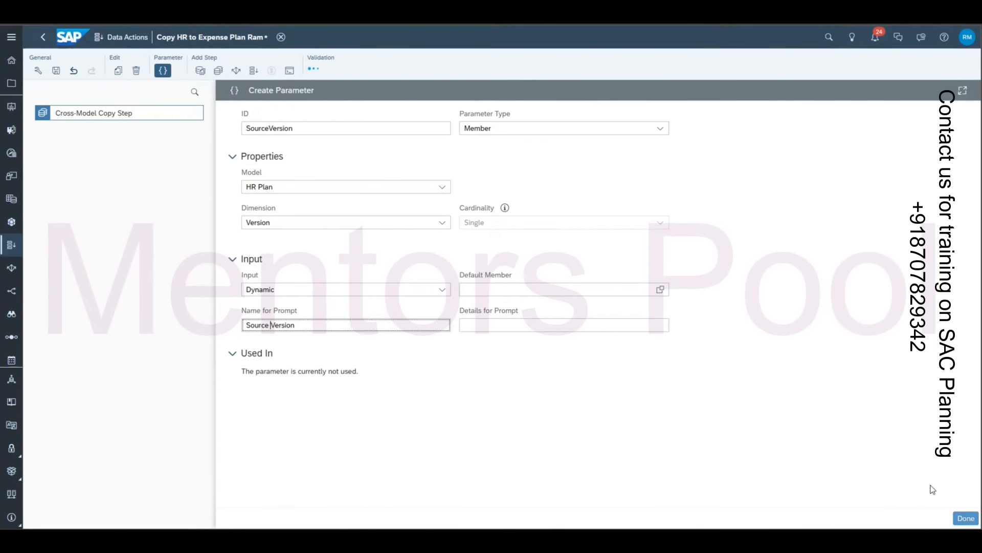
left_click(965, 518)
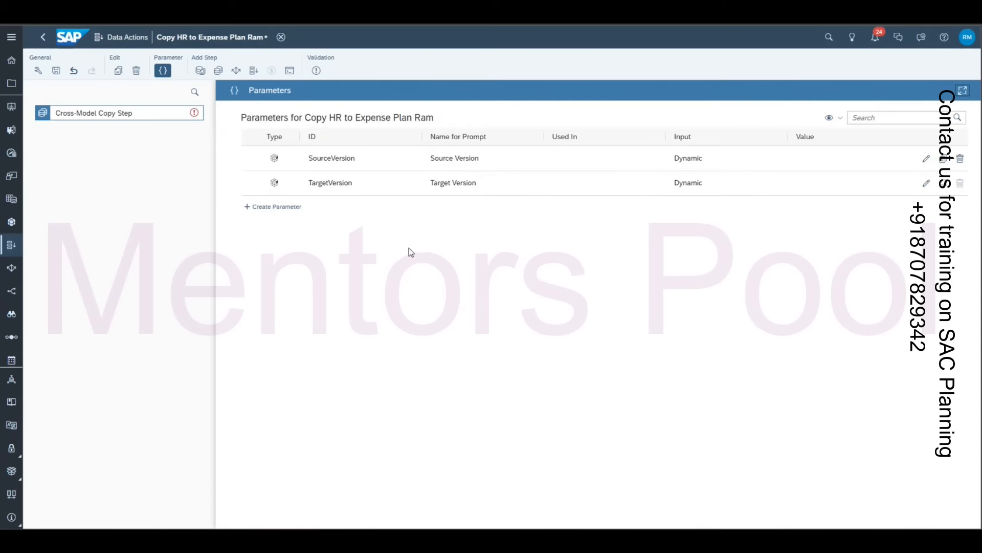
Step: Set the Version filter of the cross-model copy step to the SourceVersion parameter
left_click(115, 117)
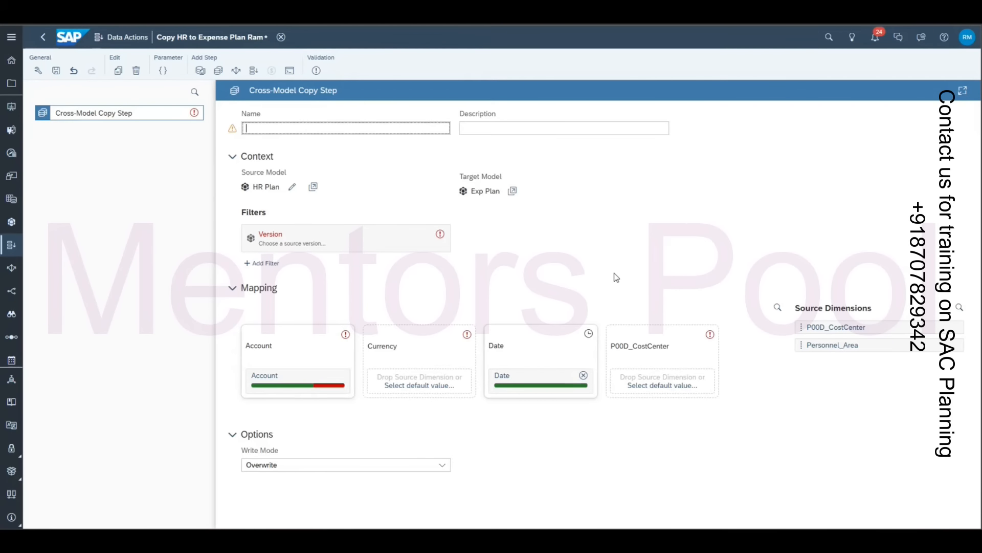
left_click(309, 244)
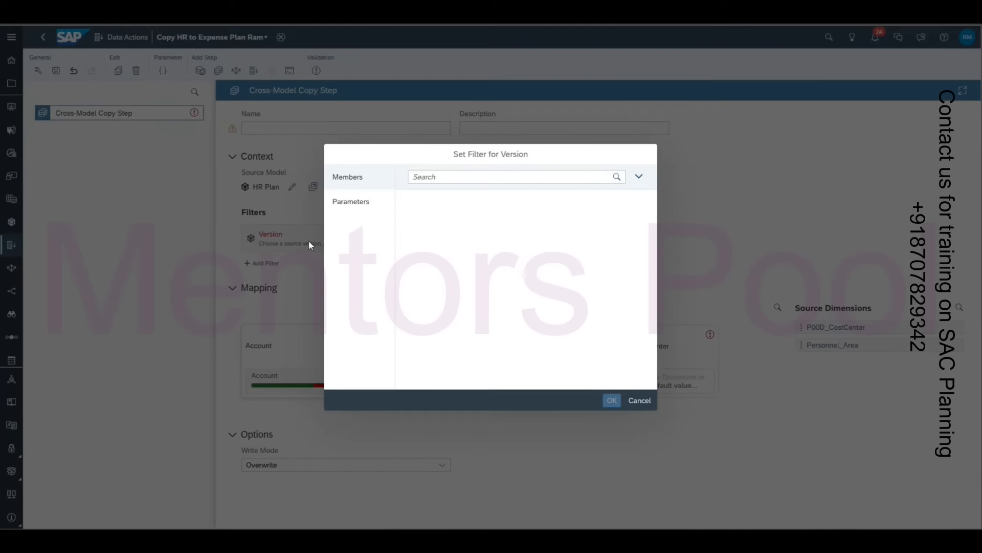
left_click(351, 203)
left_click(442, 252)
left_click(612, 400)
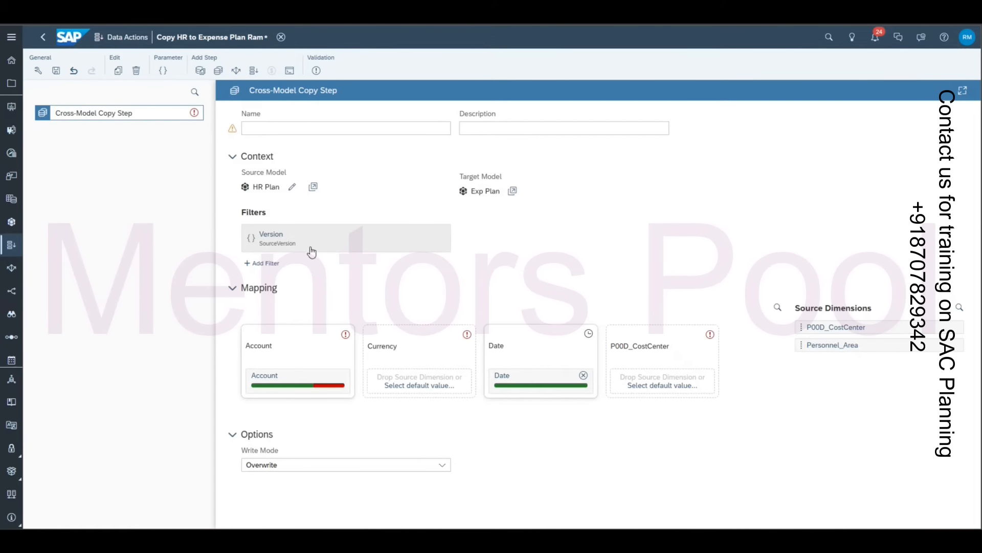
left_click(273, 263)
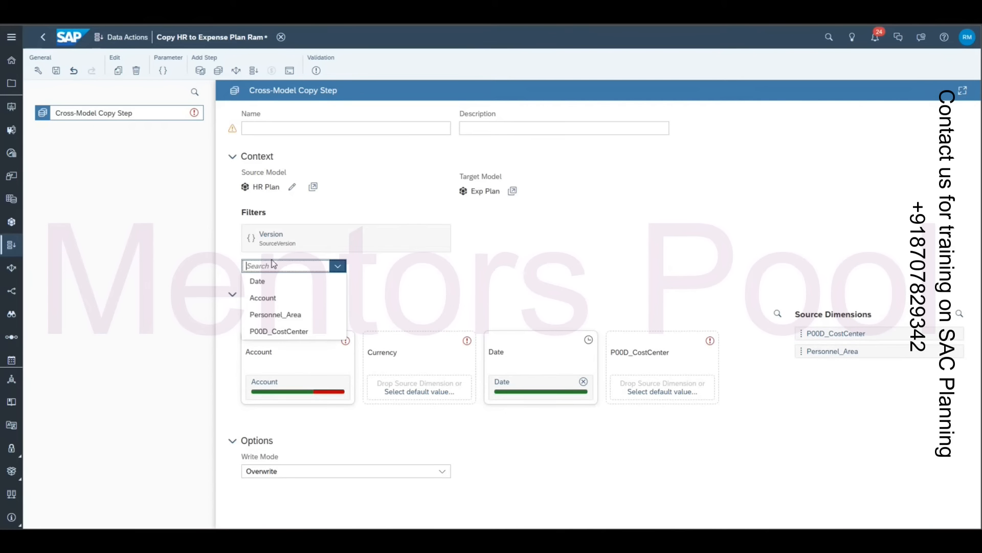
left_click(307, 287)
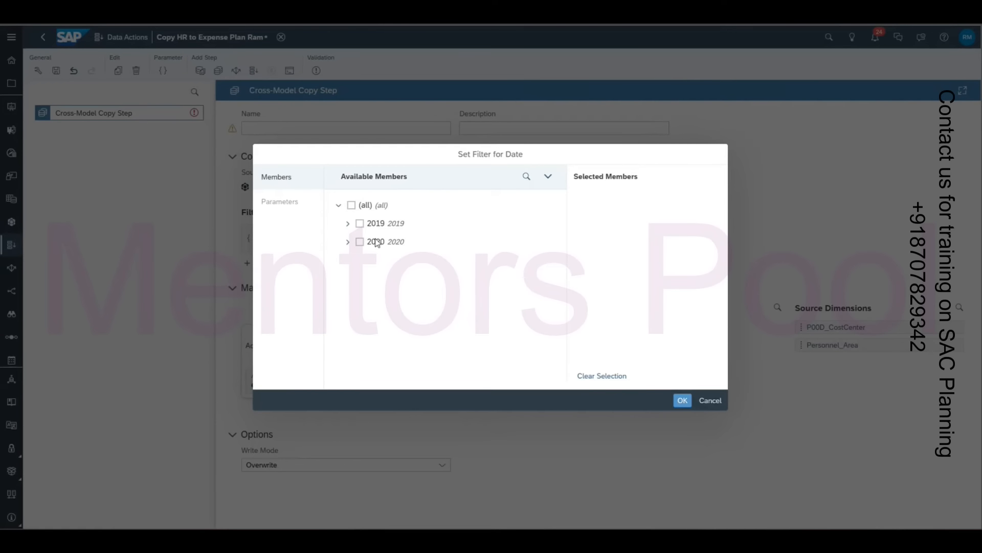
left_click(711, 402)
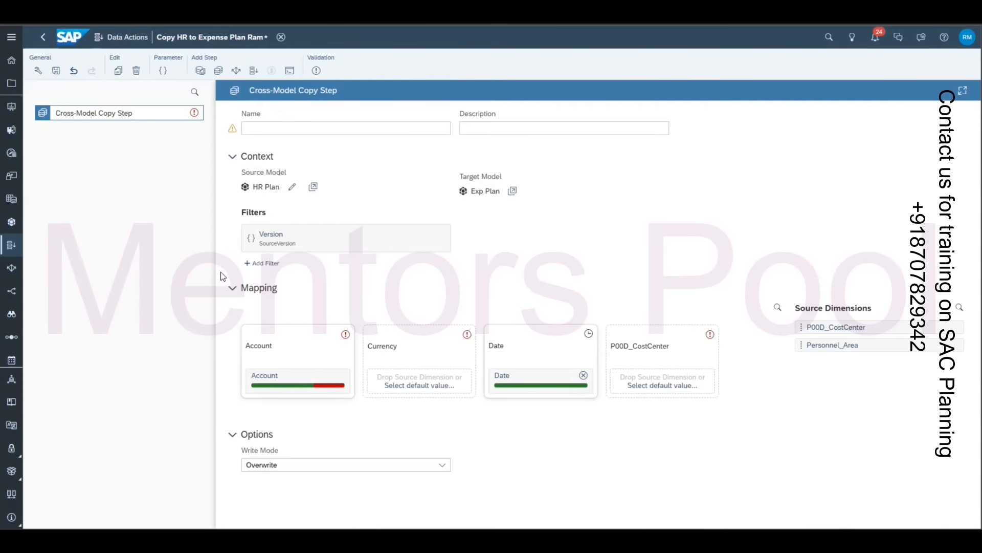
left_click(320, 387)
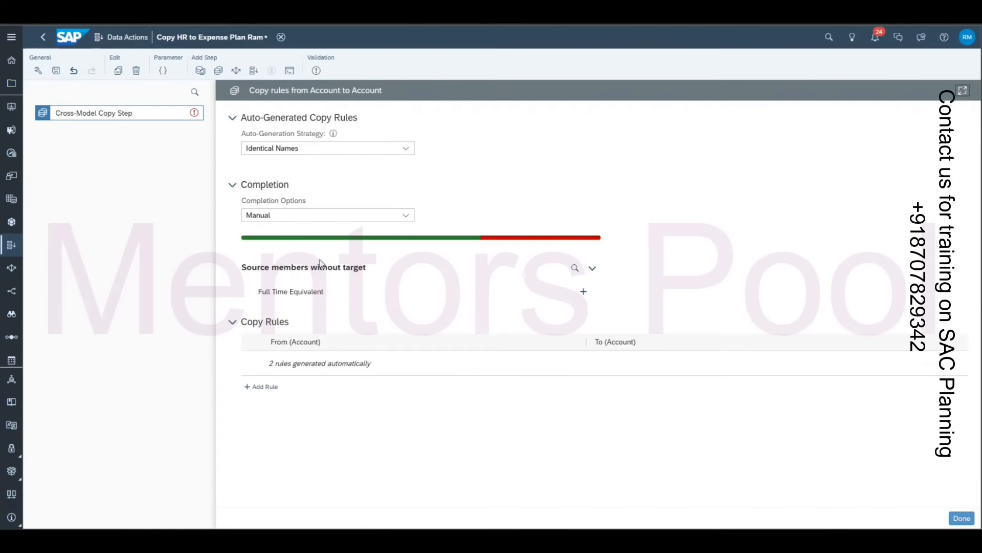
left_click(155, 113)
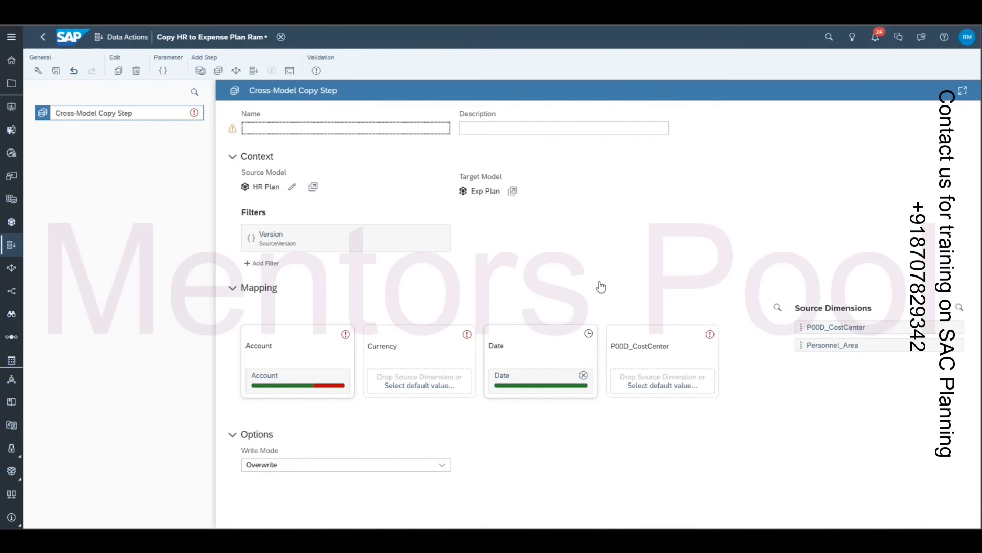
Step: Add an Account filter limited to LHours (Labor Hours) to the cross-model copy step
left_click(271, 264)
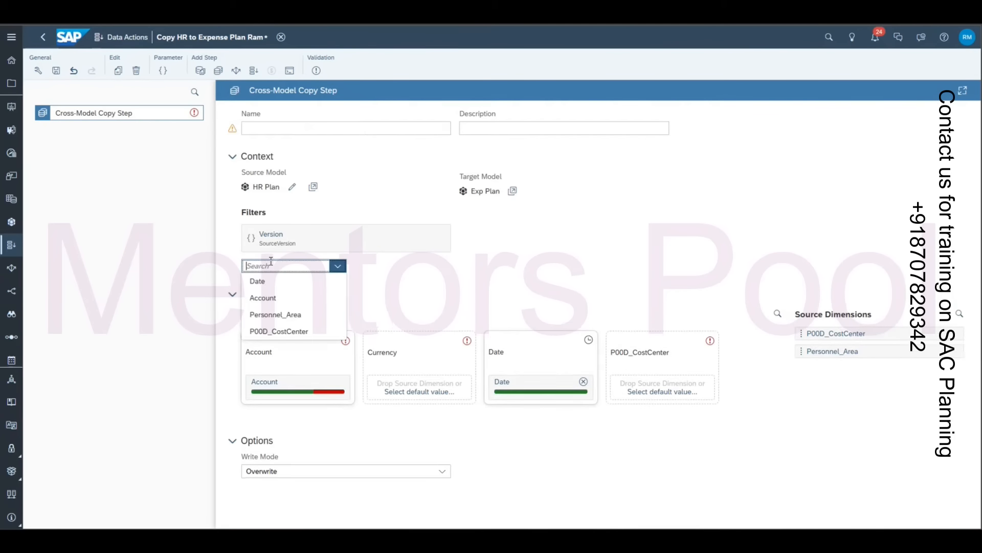
left_click(279, 299)
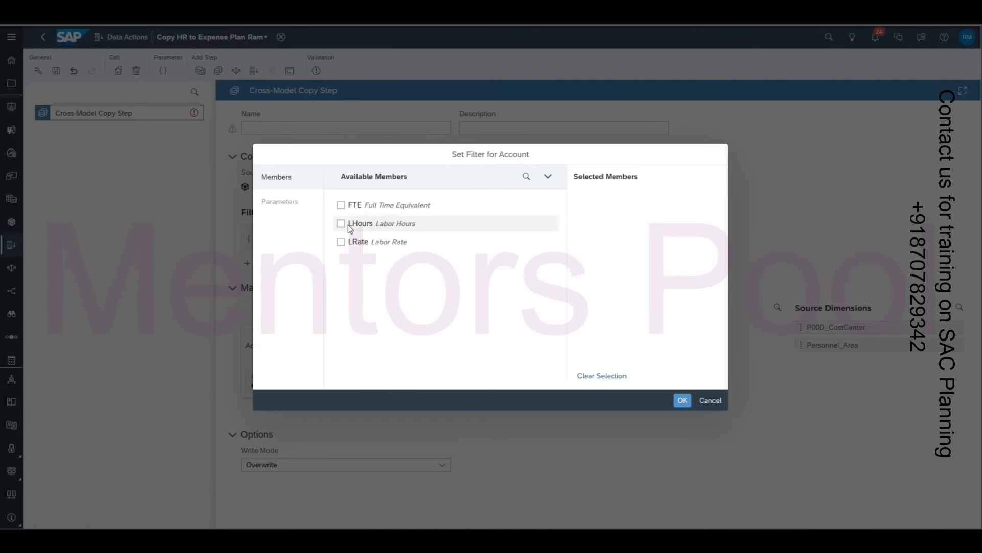
left_click(340, 224)
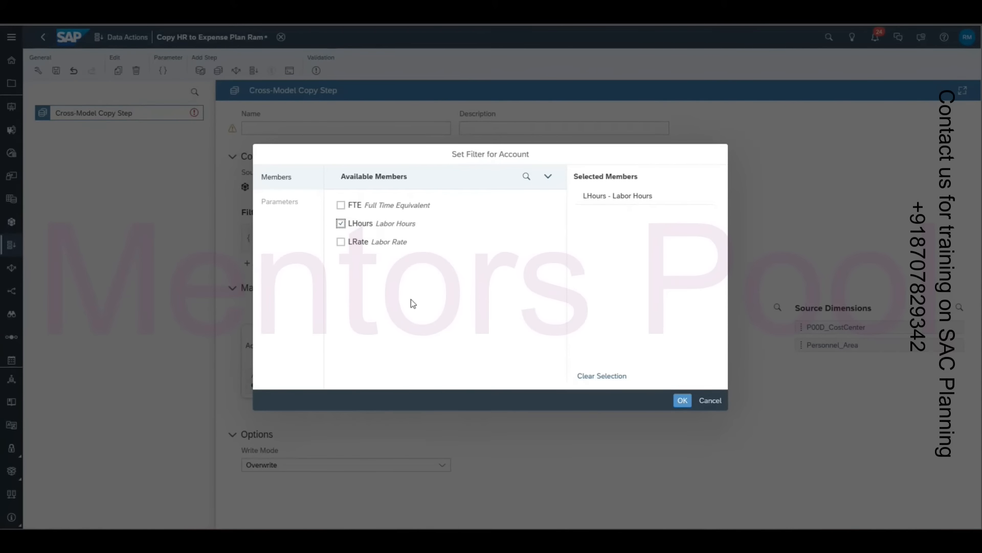
left_click(685, 401)
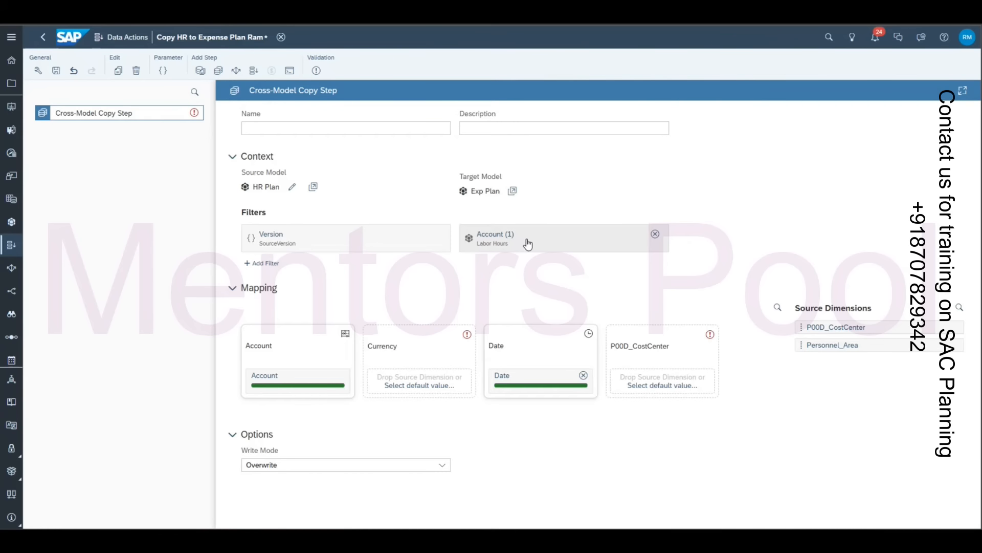
Step: Add a Personnel_Area filter limited to AMER (Americas) to the cross-model copy step
left_click(261, 263)
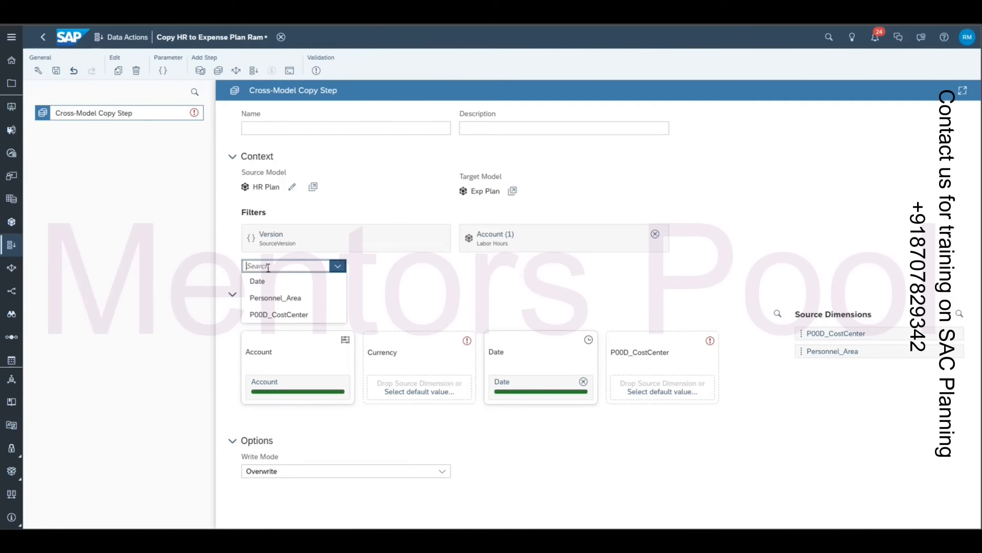
left_click(288, 299)
left_click(341, 225)
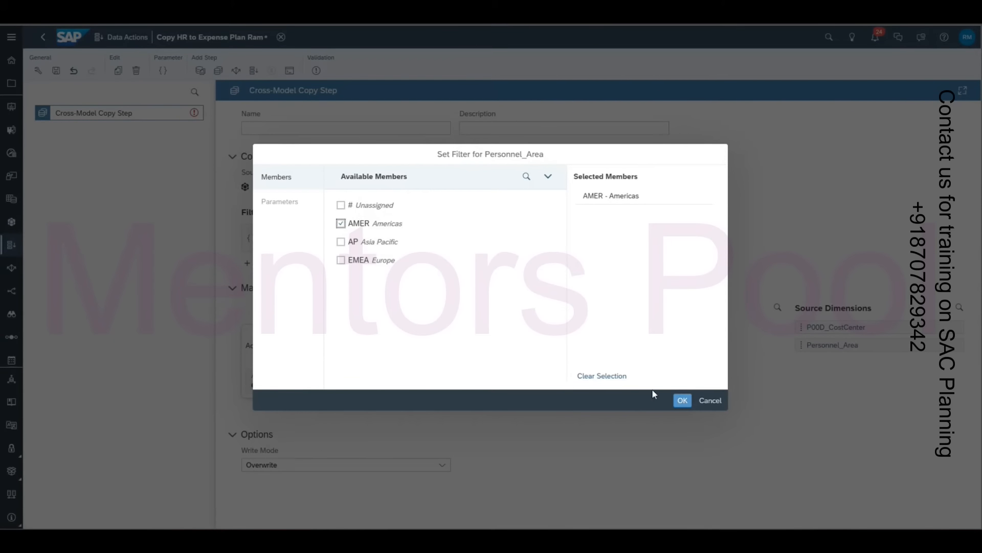
left_click(681, 401)
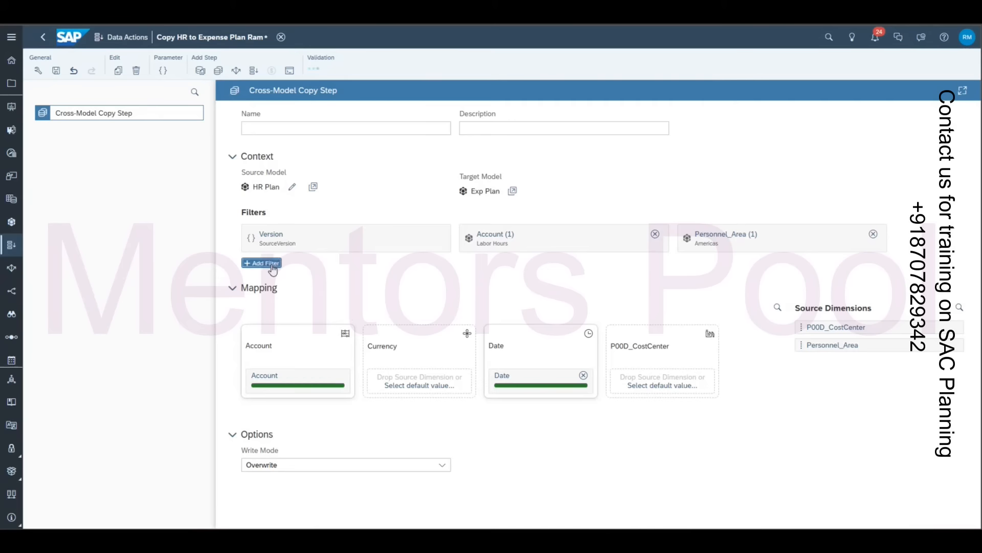
Step: Add a P00D_CostCenter filter limited to All_Cost_Centers to the cross-model copy step
left_click(276, 265)
left_click(288, 299)
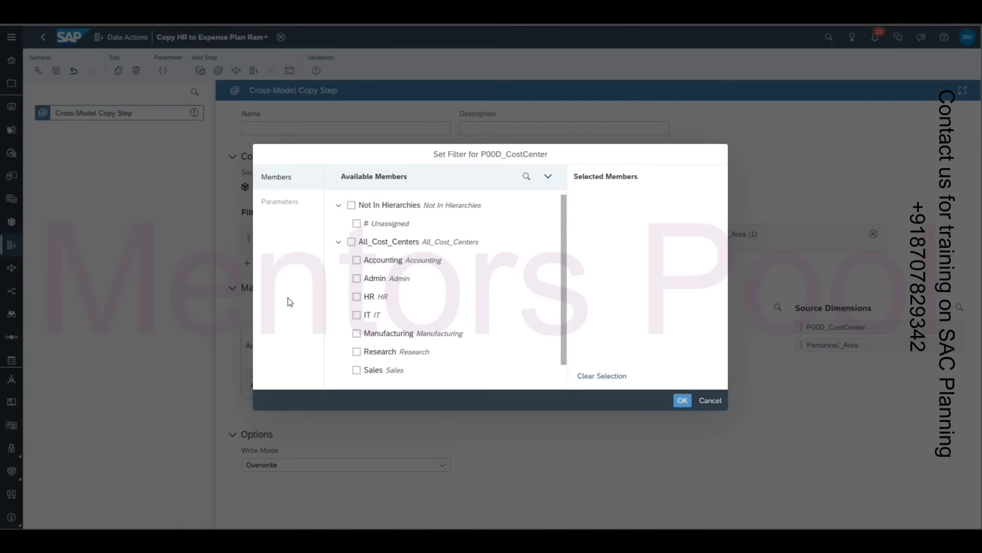
left_click(351, 242)
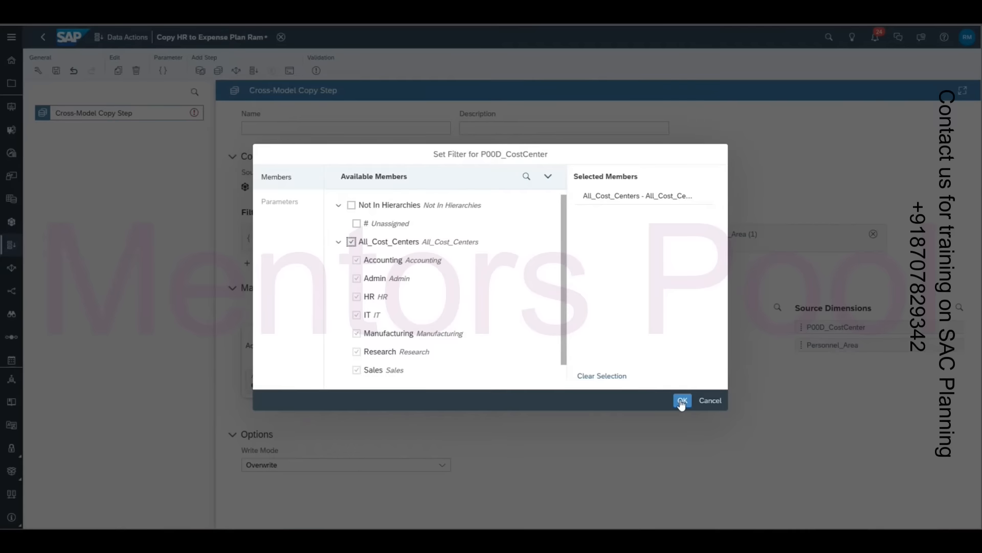
left_click(683, 400)
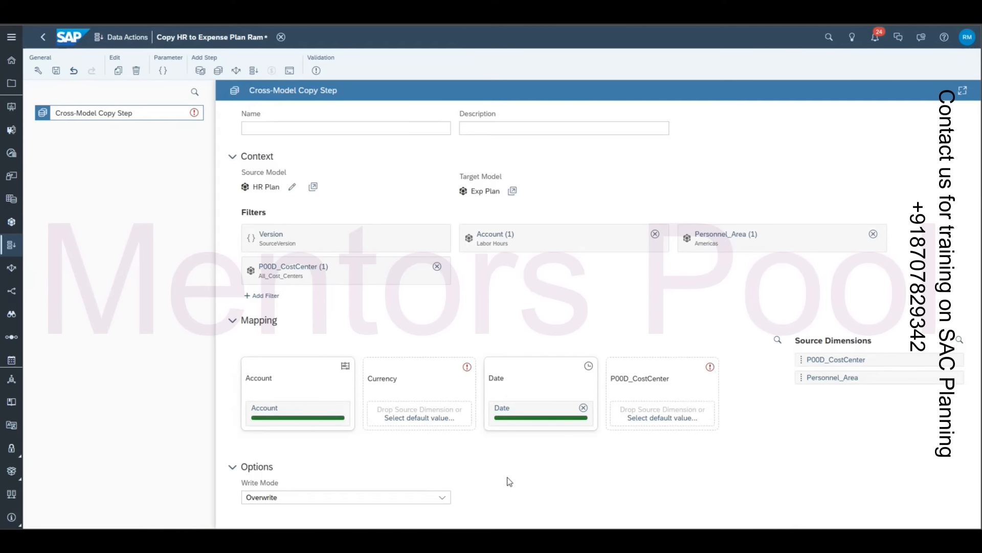
Step: Map the source P00D_CostCenter dimension to the target P00D_CostCenter and set the Currency default value to # (Unassigned)
left_click_drag(804, 360, 675, 412)
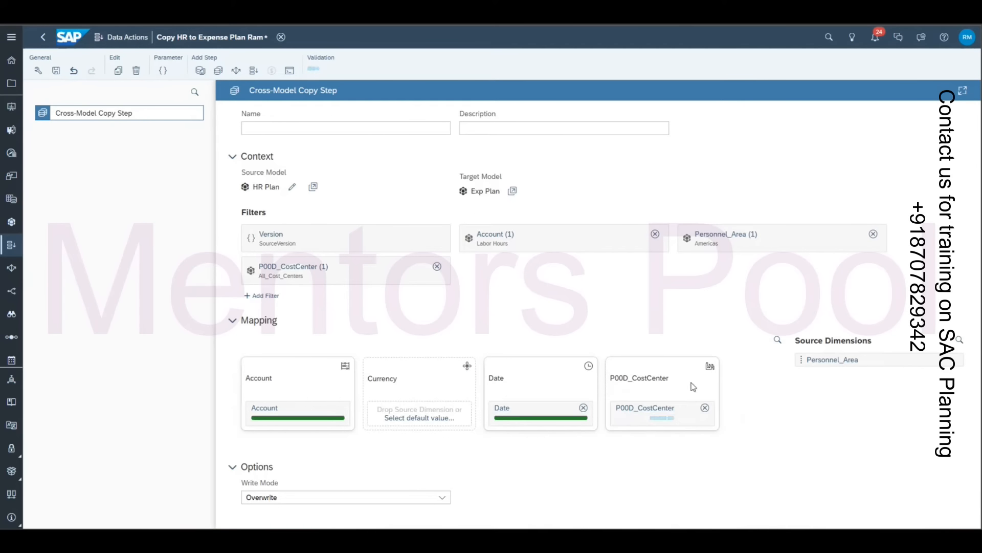
left_click(423, 421)
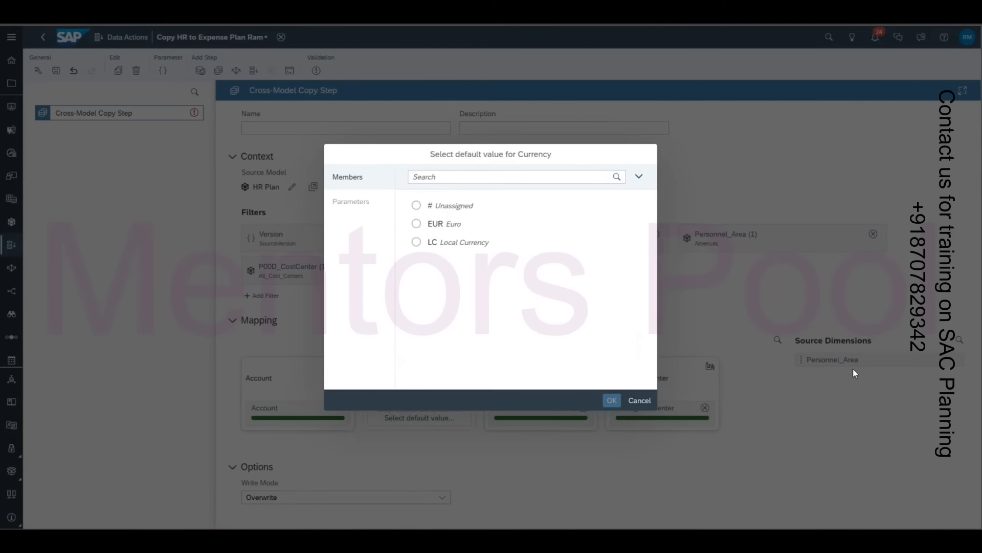
left_click(429, 206)
left_click(613, 400)
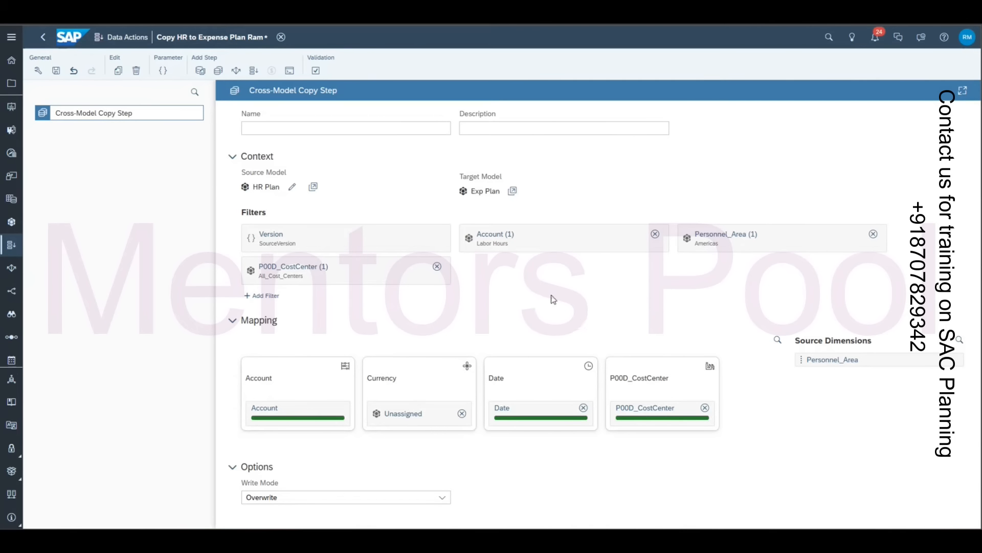
left_click(263, 296)
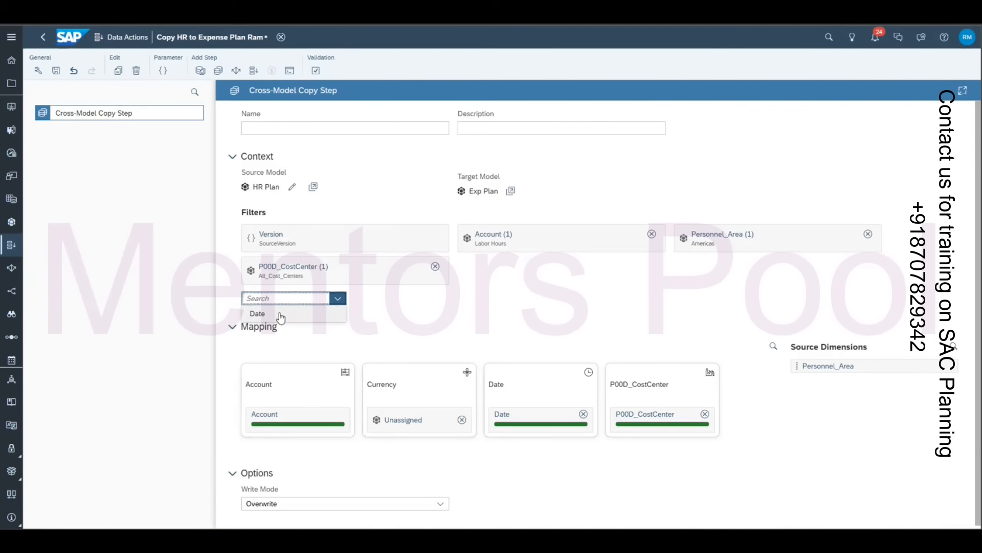
left_click(281, 314)
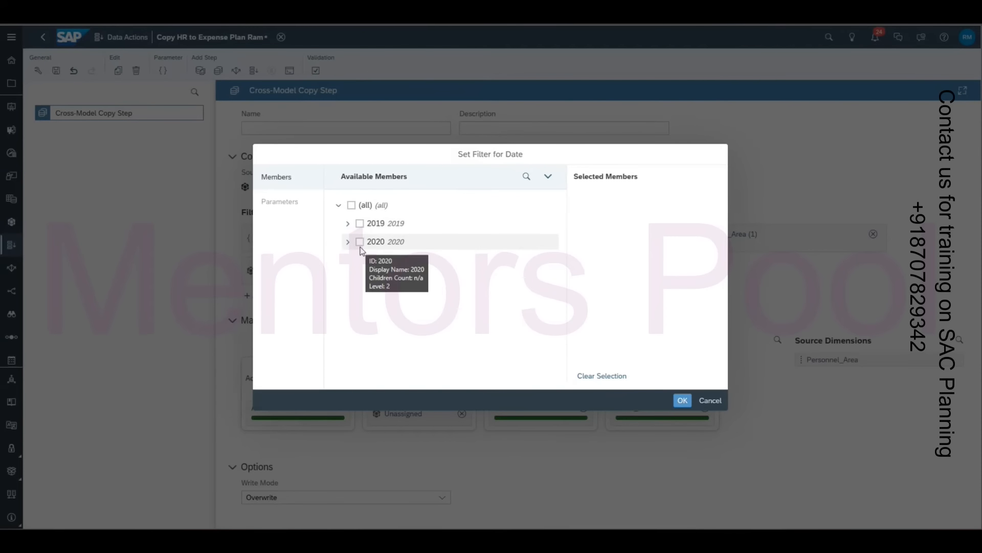
left_click(710, 401)
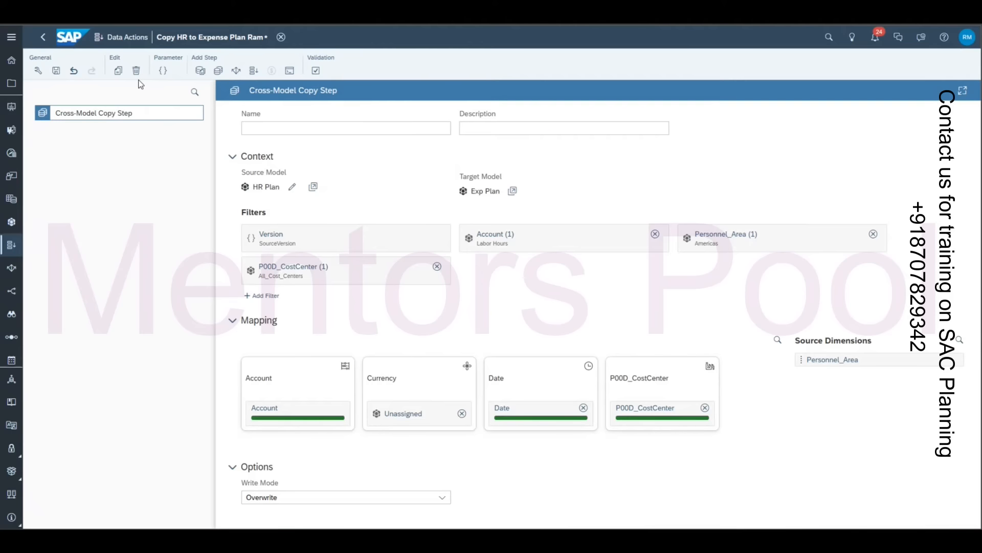
Step: Add a new member parameter with its fields left blank and return to the cross-model copy step
left_click(162, 72)
left_click(295, 204)
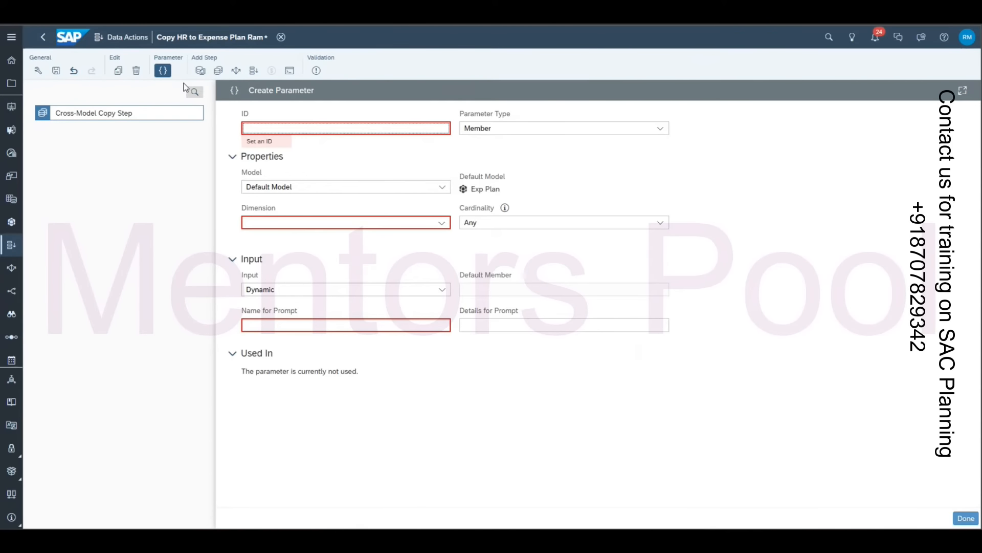
left_click(162, 71)
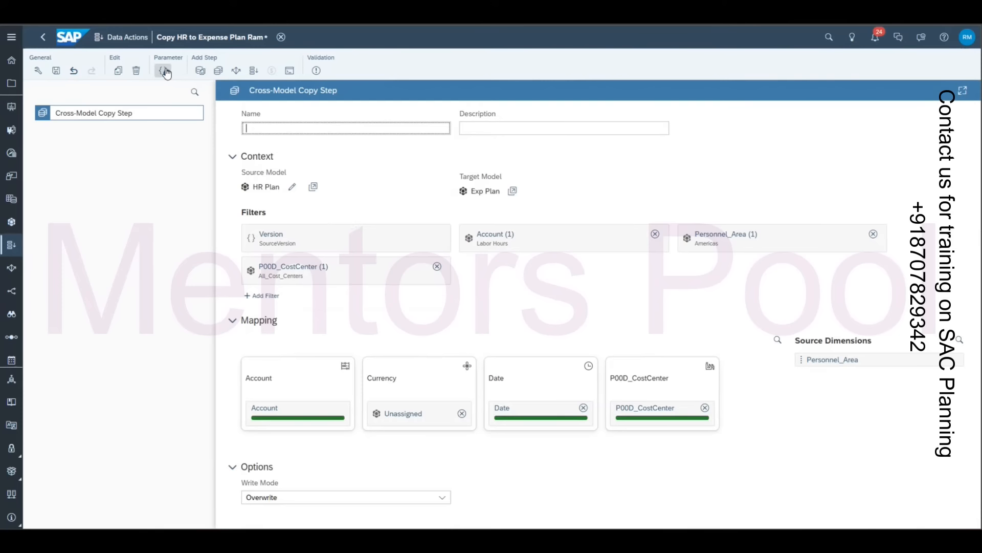
left_click(270, 294)
left_click(382, 307)
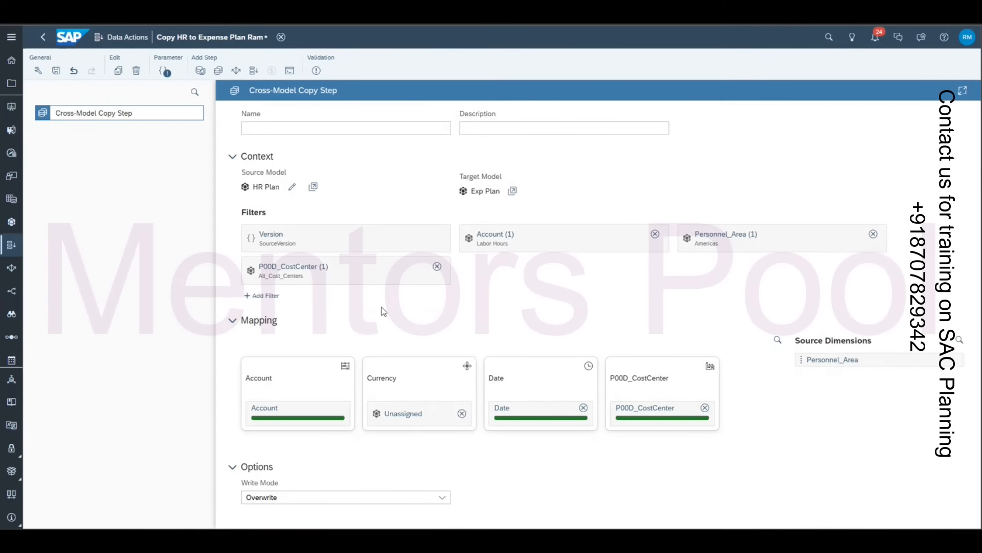
left_click(162, 70)
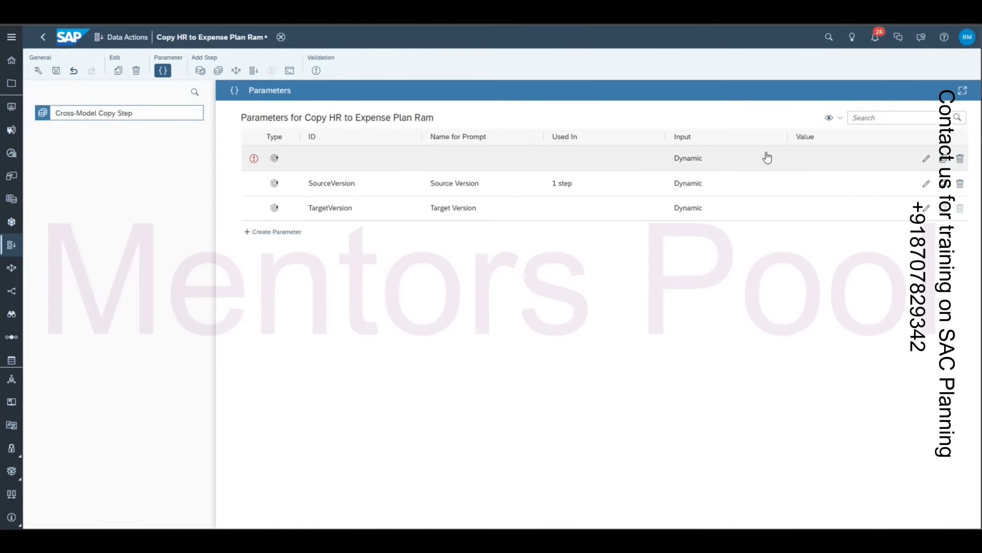
left_click(927, 159)
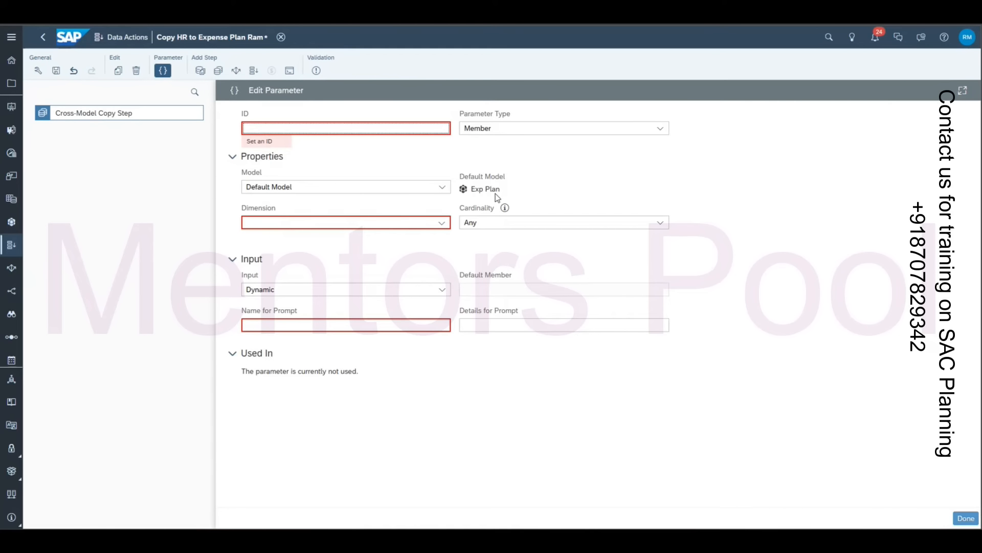
left_click(153, 115)
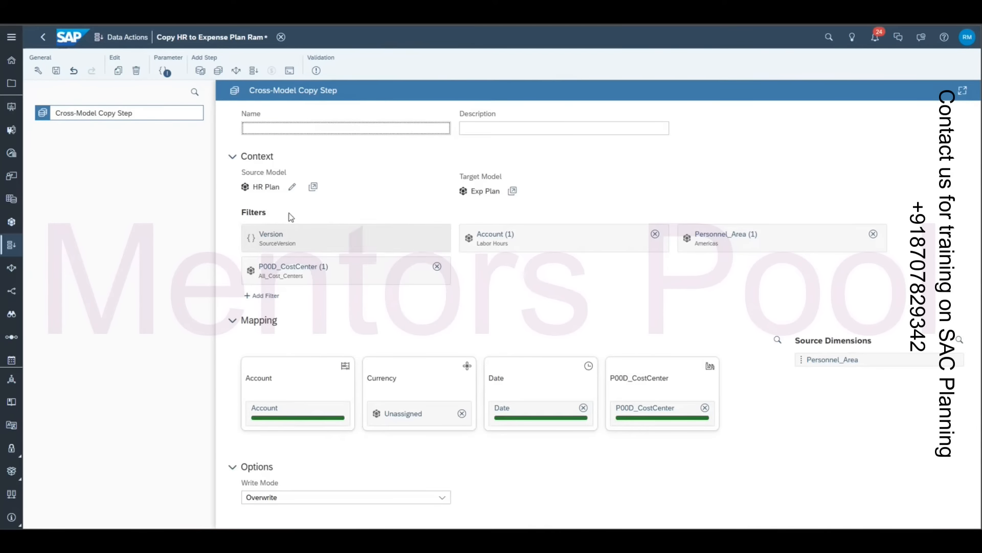
left_click(264, 296)
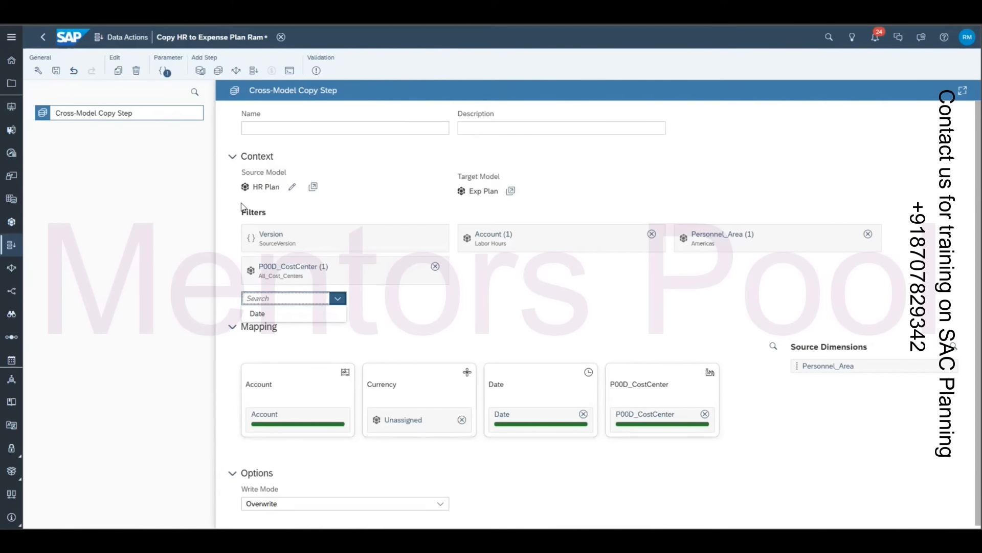
left_click(163, 74)
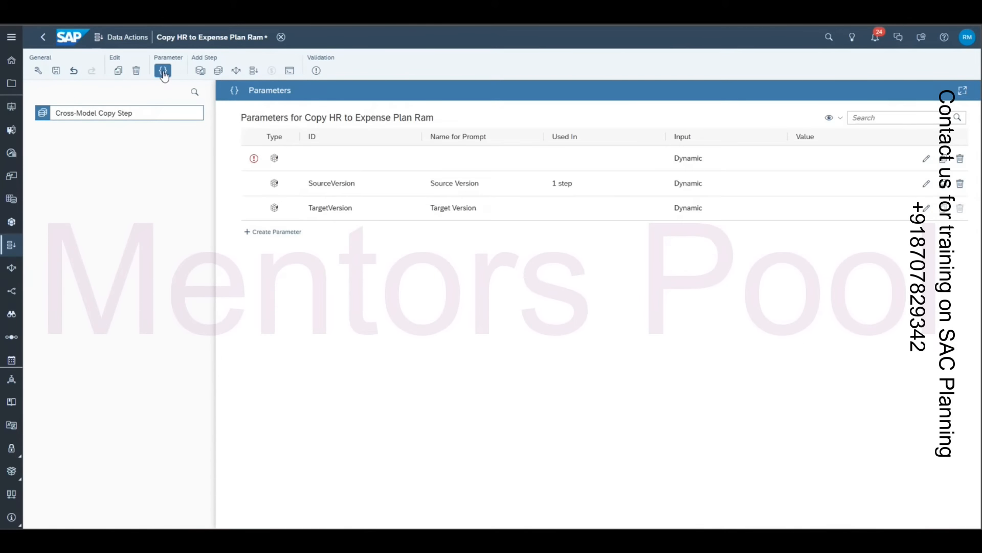
left_click(925, 159)
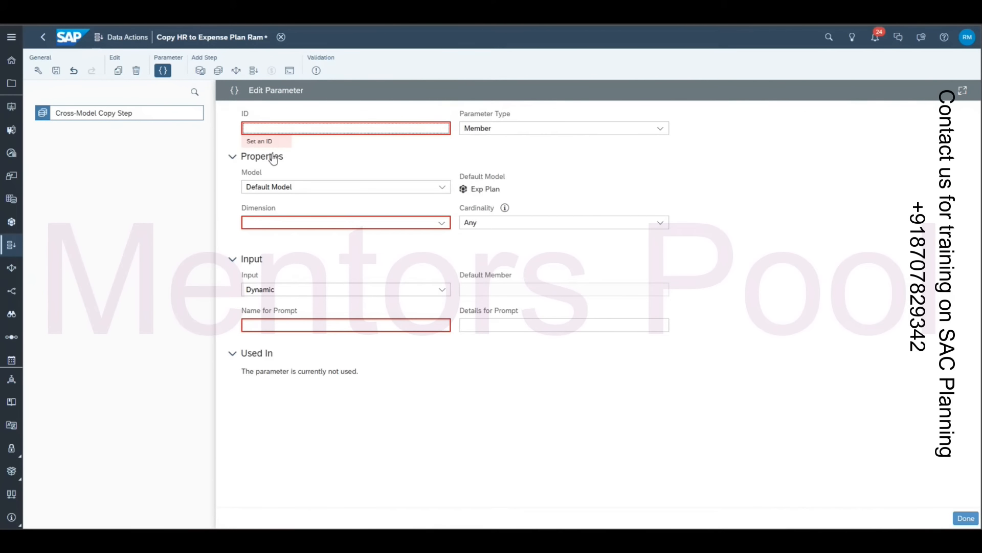
left_click(160, 112)
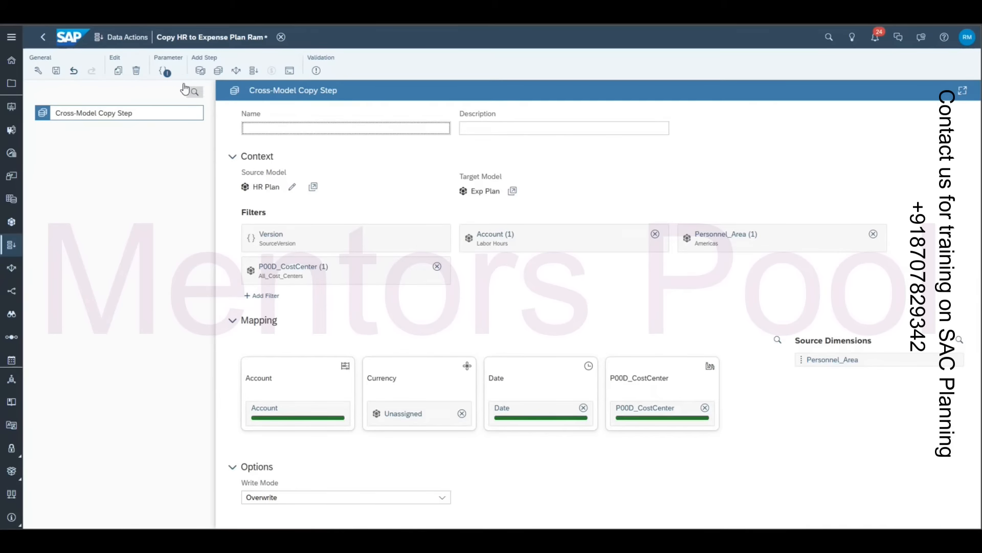
Step: Give the blank parameter the ID YearMonth and base it on the HR Plan model's Date dimension
left_click(164, 71)
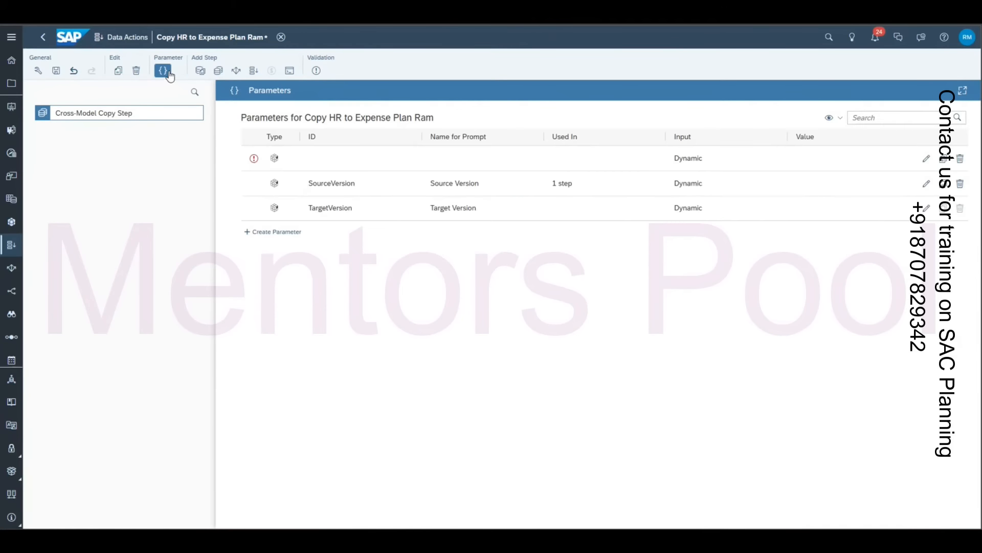
left_click(928, 159)
type("YearMonth")
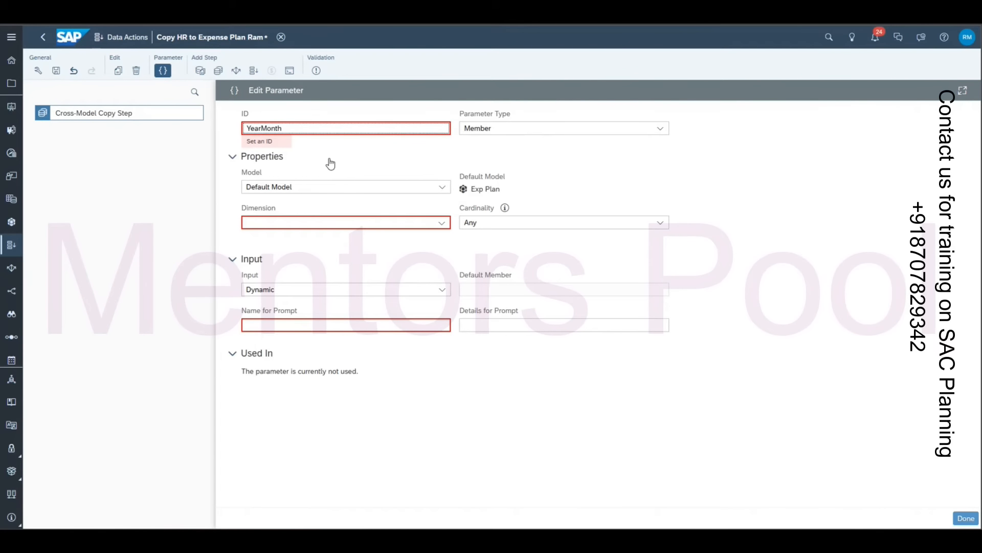
left_click(355, 188)
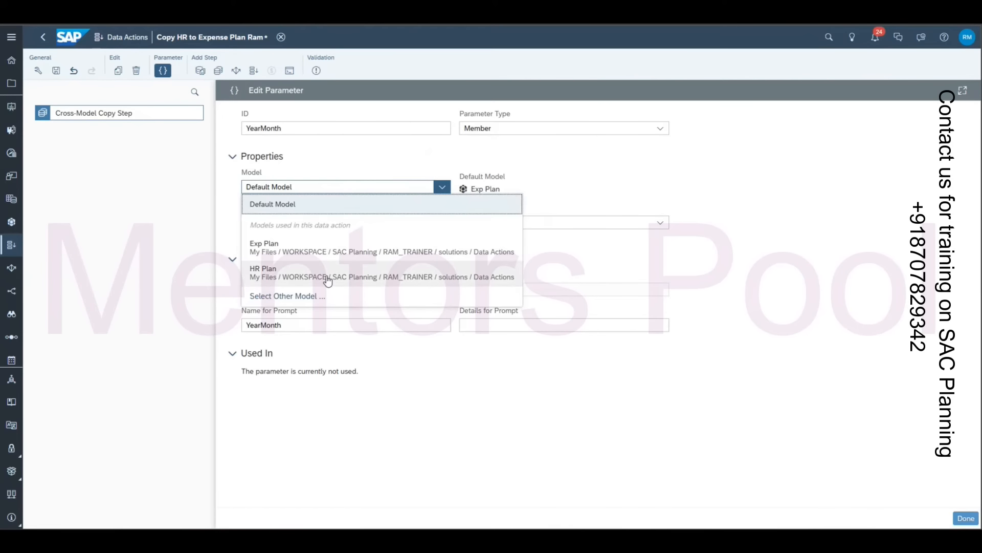
left_click(328, 281)
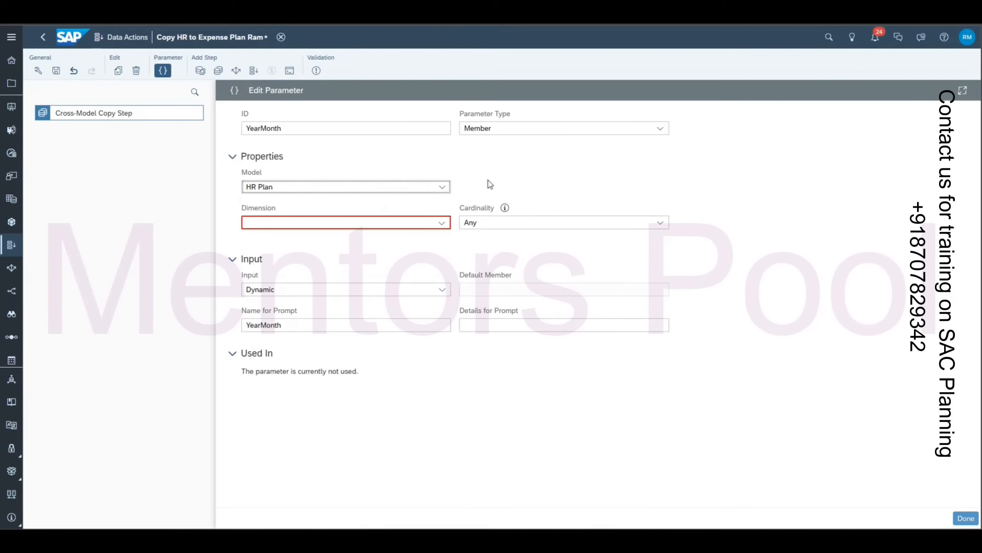
left_click(441, 222)
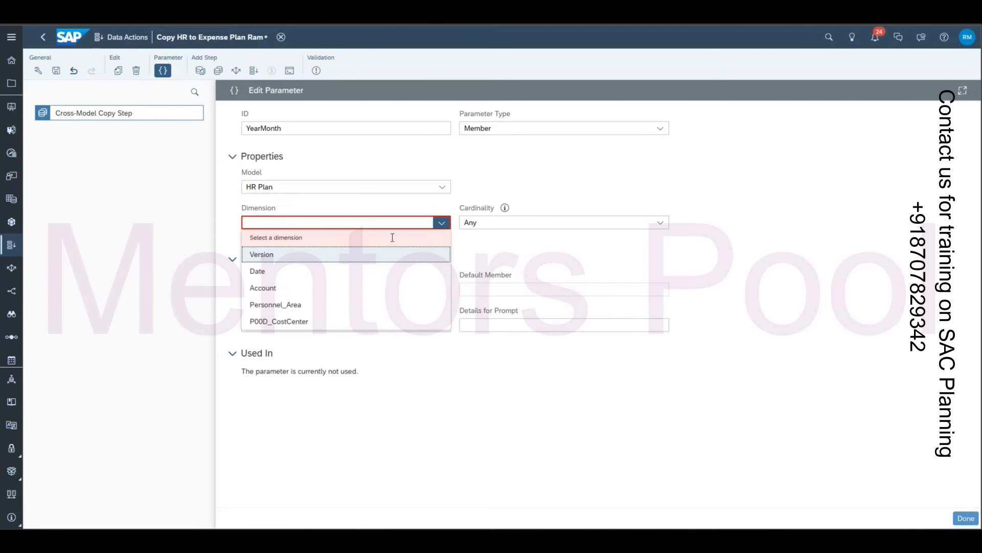
left_click(328, 272)
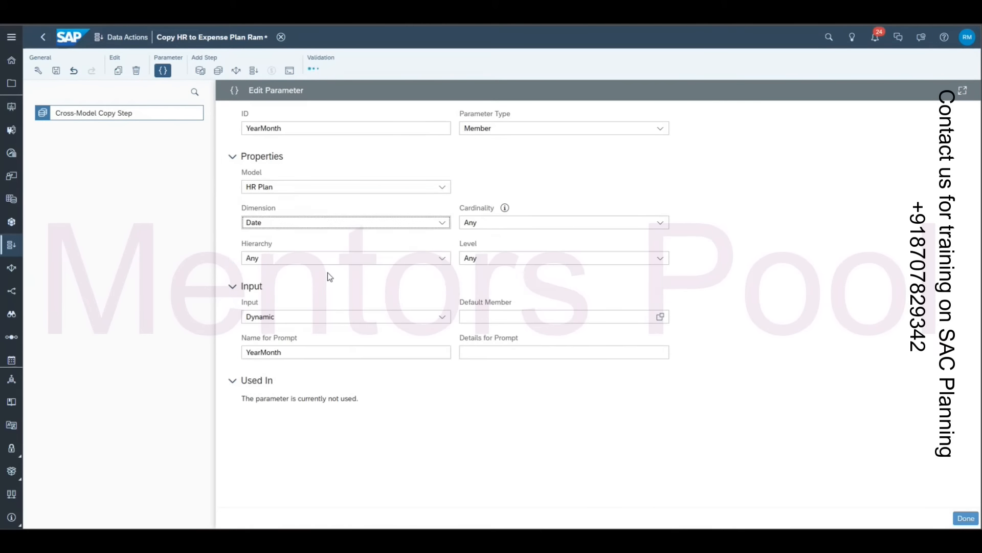
Step: Set the YearMonth parameter to Single cardinality and the Year, Month hierarchy, with Year Month as its prompt name, and finish it
left_click(501, 229)
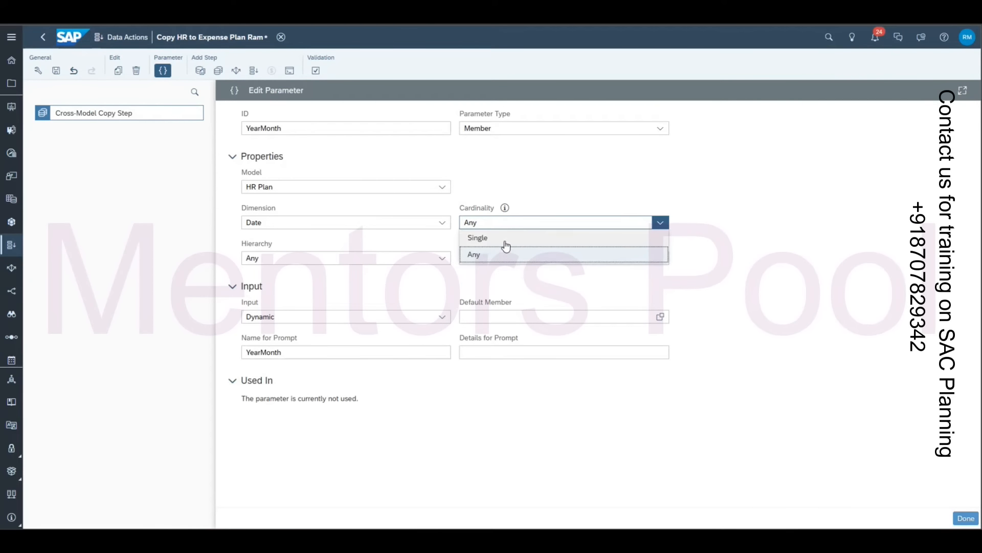
left_click(505, 240)
left_click(443, 260)
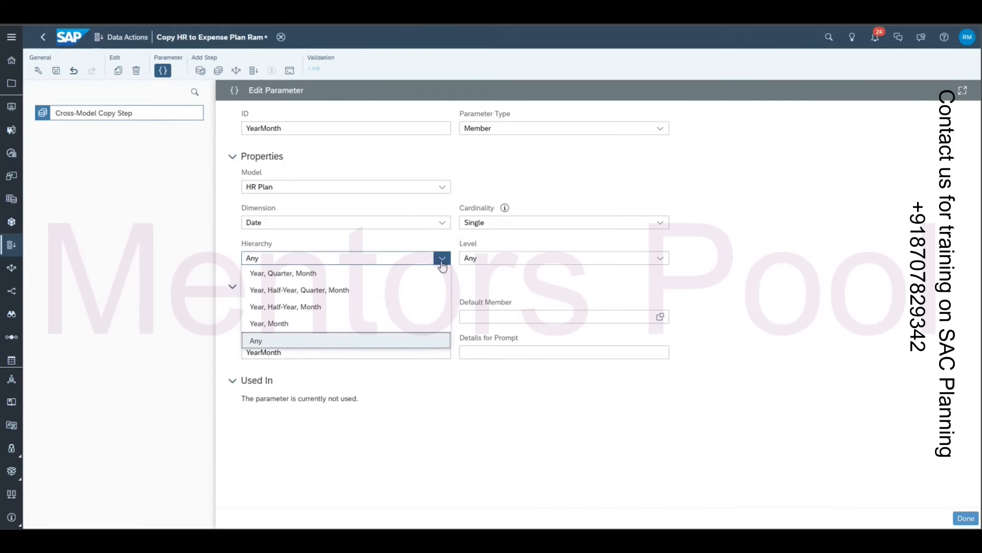
left_click(309, 324)
left_click(262, 352)
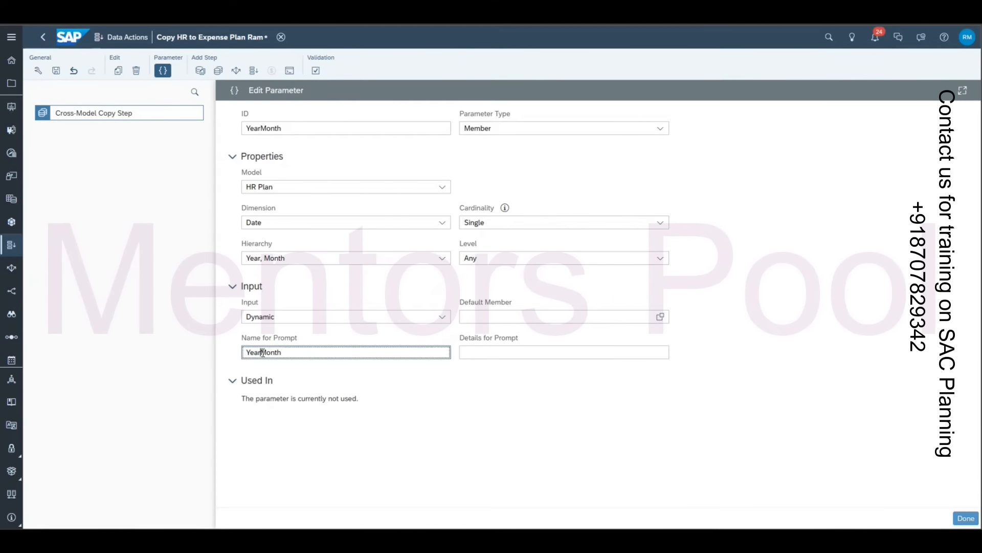
left_click(966, 518)
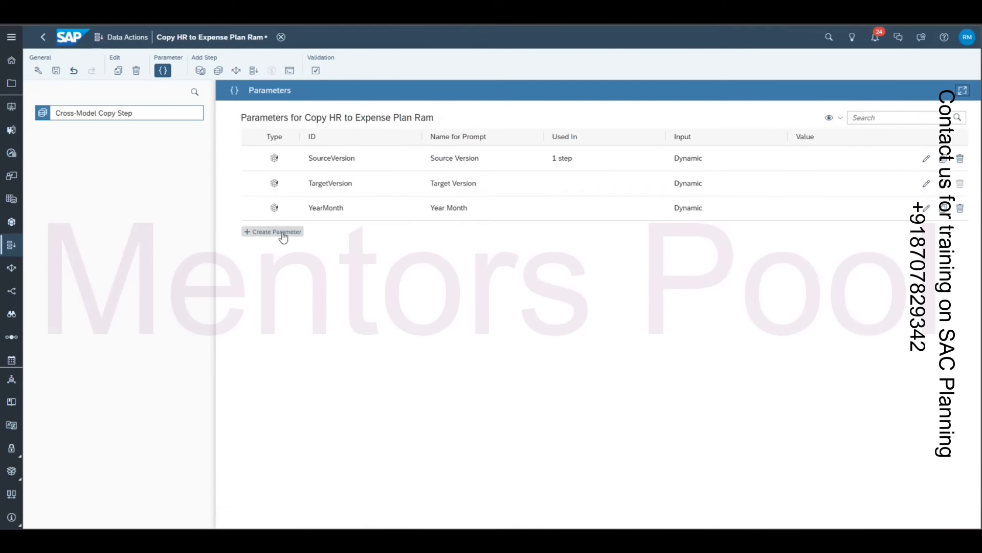
Step: Create another parameter with the ID DateWrong on the default model and open its dimension choices
left_click(279, 232)
type("DateWrong")
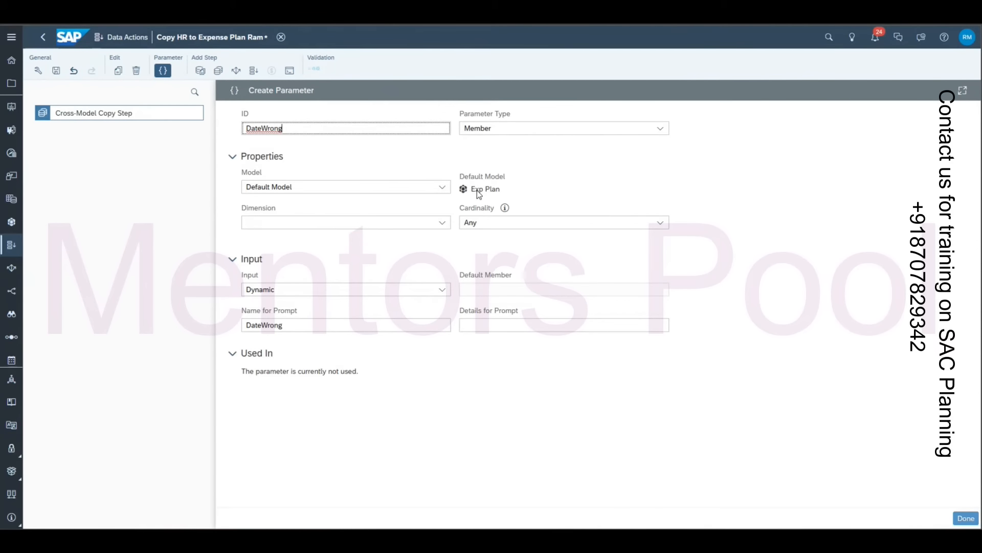
left_click(442, 224)
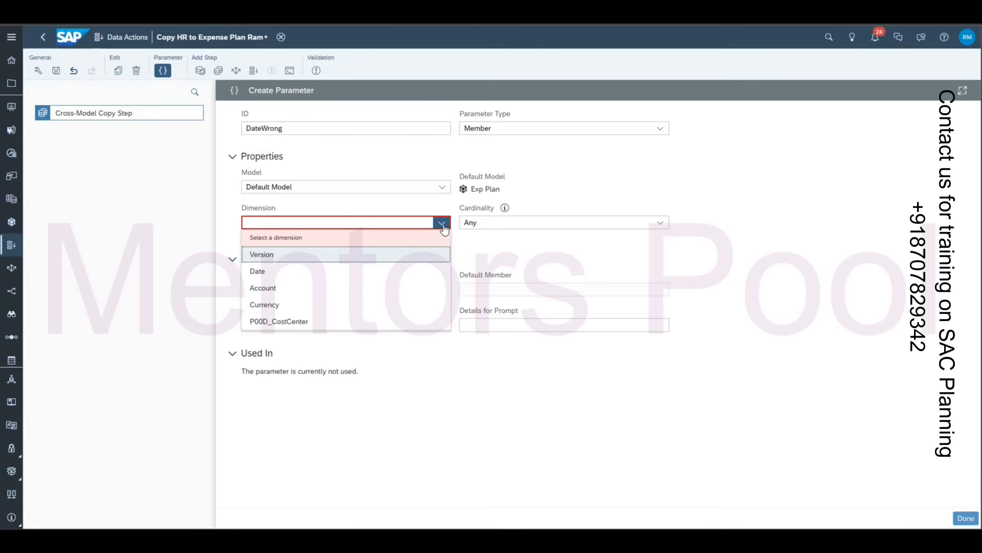
Step: Set the DateWrong parameter to the Date dimension with Single cardinality and the Year, Month hierarchy, and finish creating it
left_click(303, 270)
left_click(517, 224)
left_click(485, 238)
left_click(441, 258)
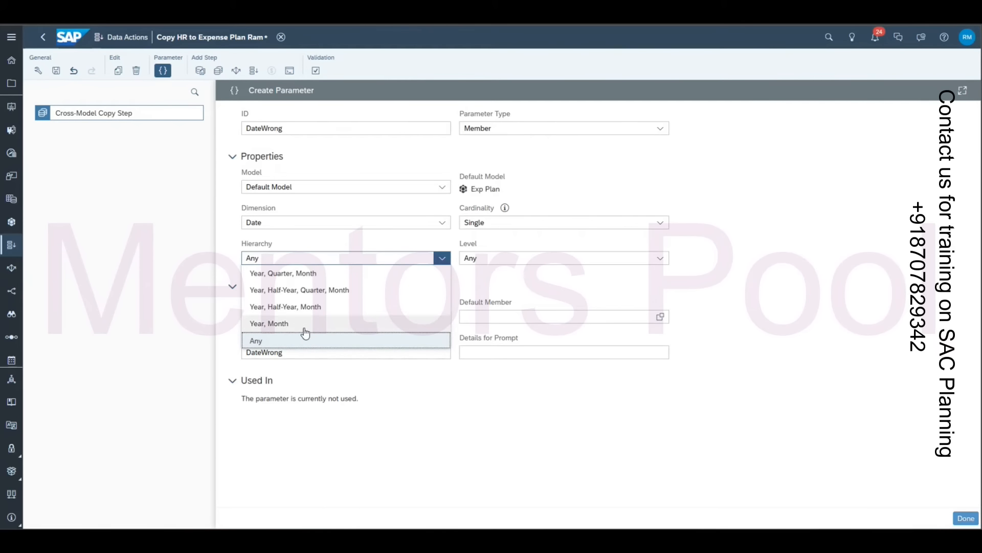
left_click(287, 324)
left_click(966, 518)
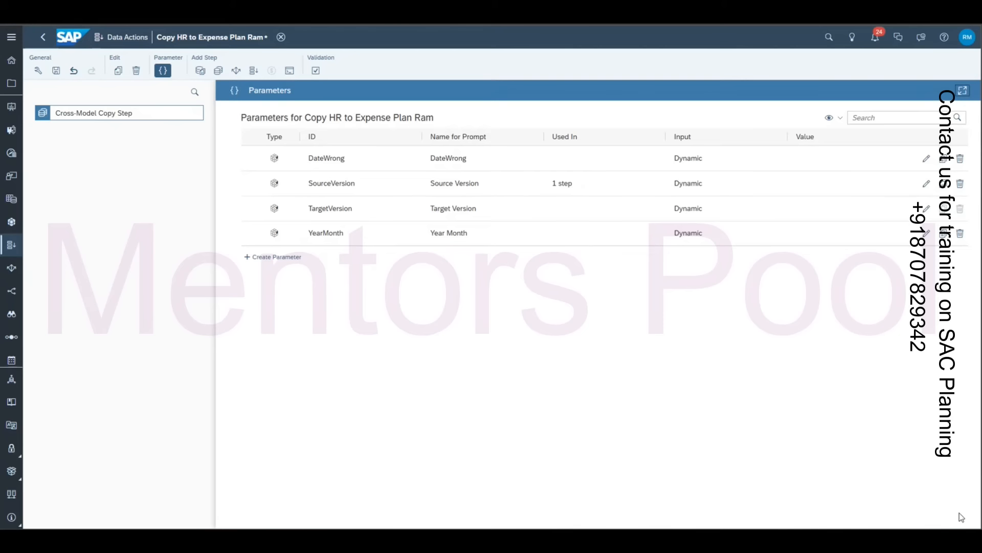
Step: Add a Date filter to the cross-model copy step and choose the YearMonth parameter for it
left_click(164, 117)
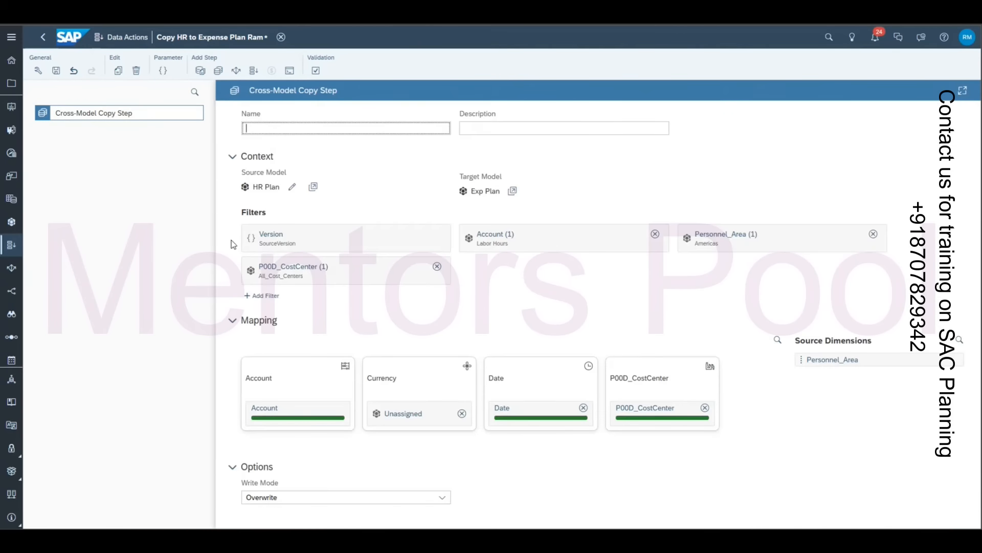
left_click(274, 300)
left_click(276, 319)
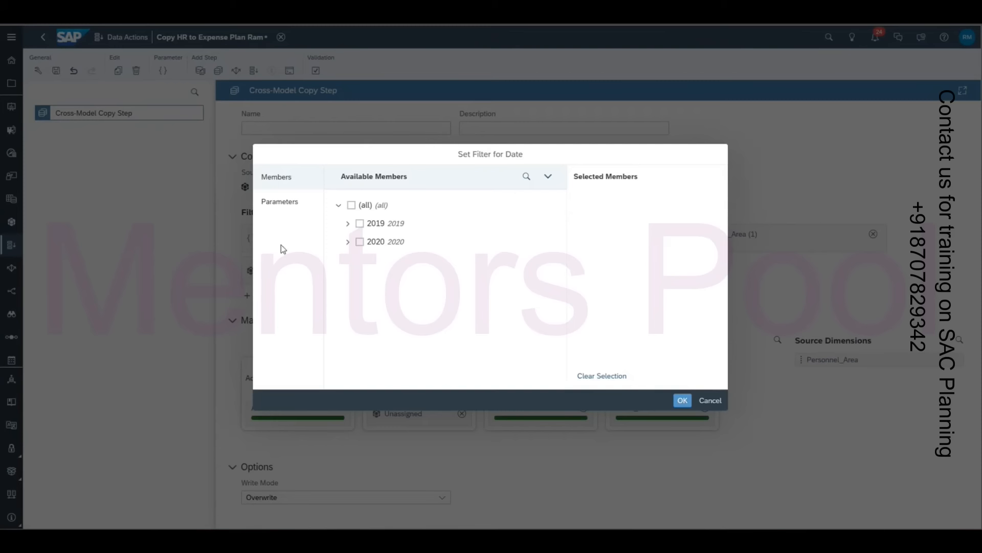
left_click(288, 205)
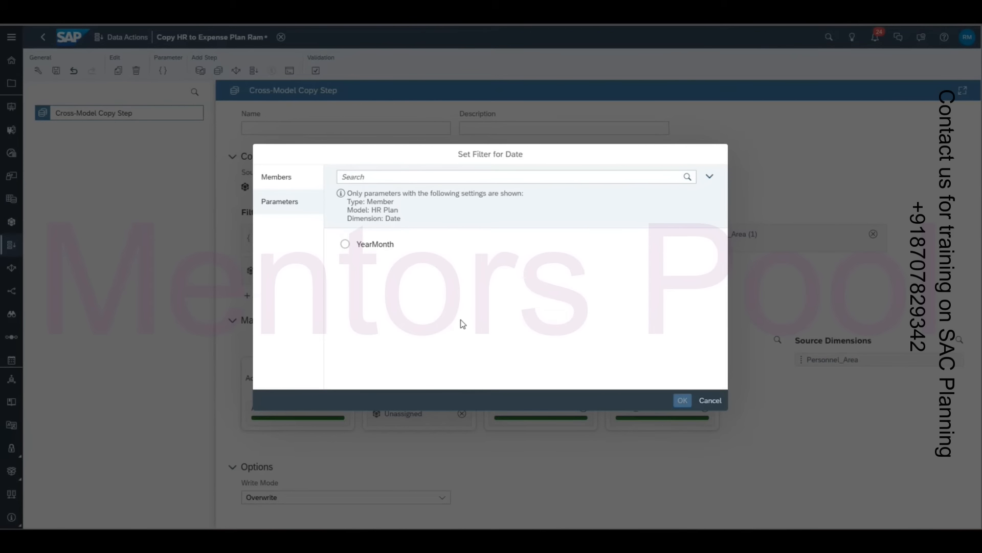
triple_click(372, 222)
left_click(438, 244)
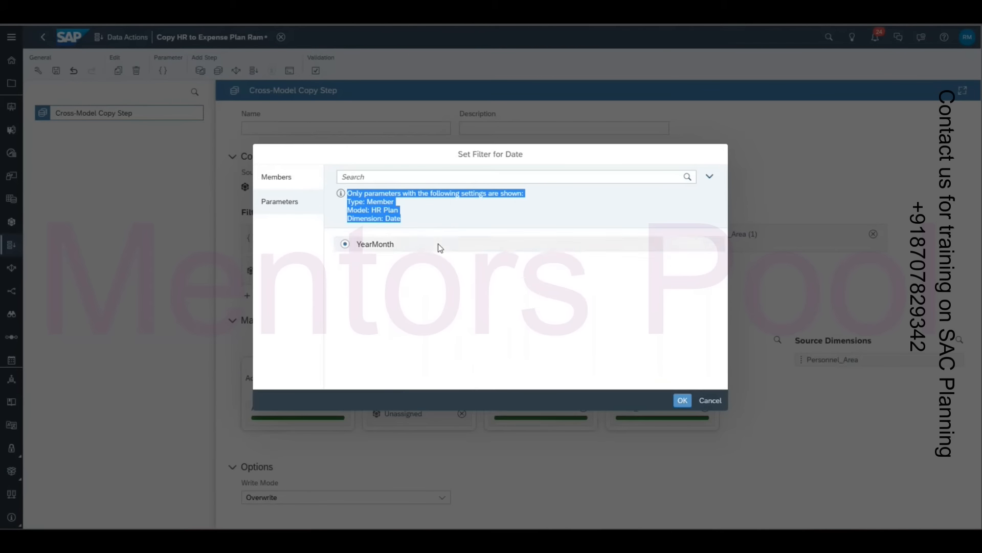
Step: Examine the type, model and dimension settings that determine which parameters are offered for the Date filter
left_click(397, 218)
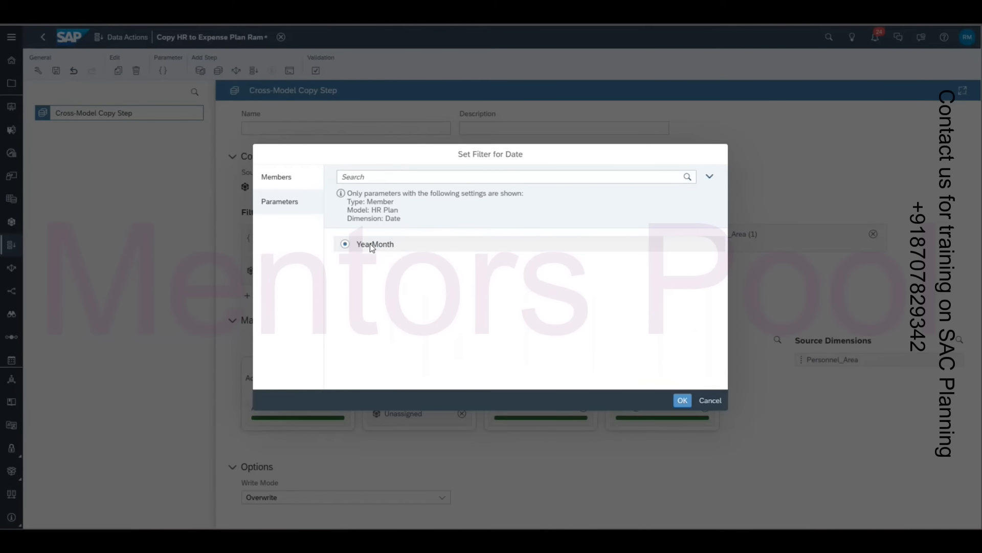
left_click_drag(349, 197, 401, 228)
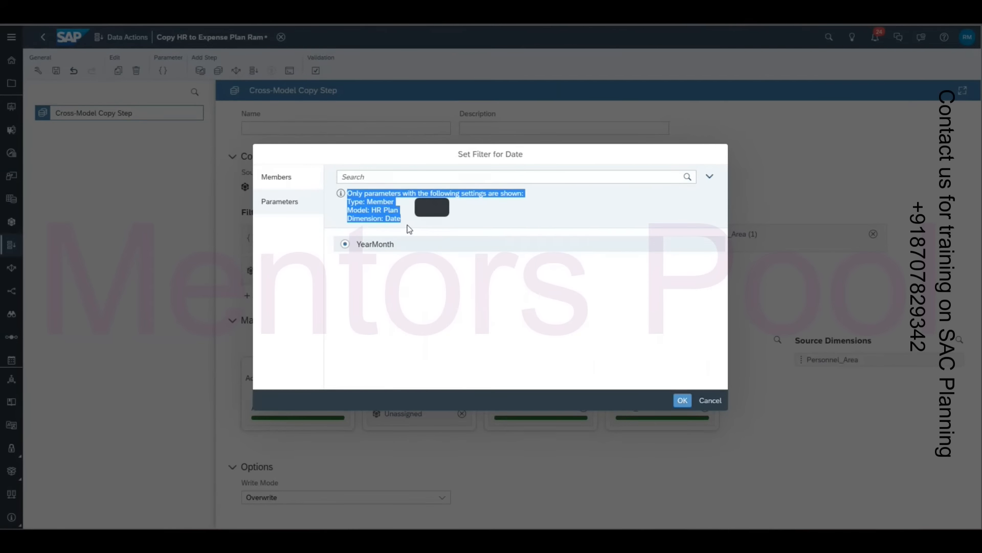
left_click(412, 222)
left_click_drag(348, 209, 410, 213)
left_click(410, 213)
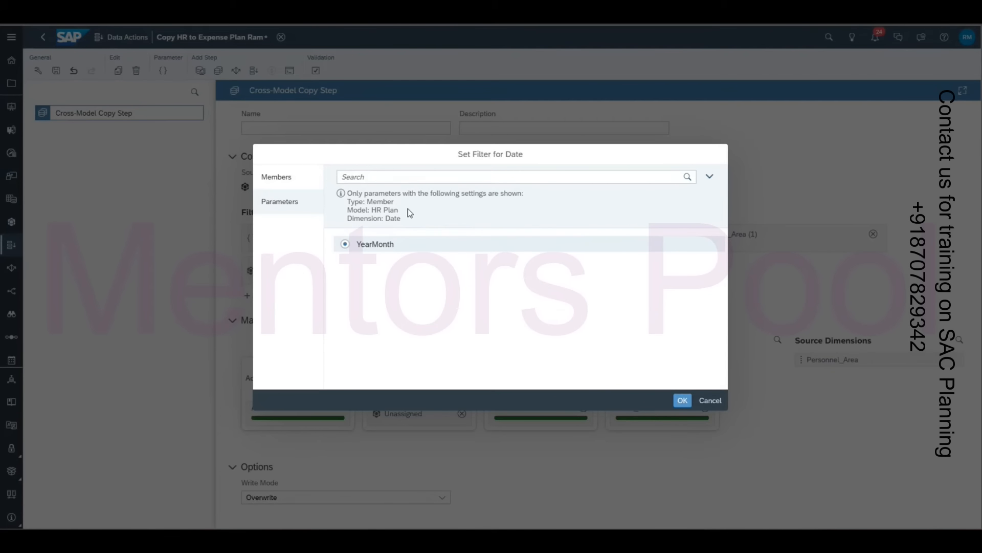
left_click_drag(367, 209, 407, 211)
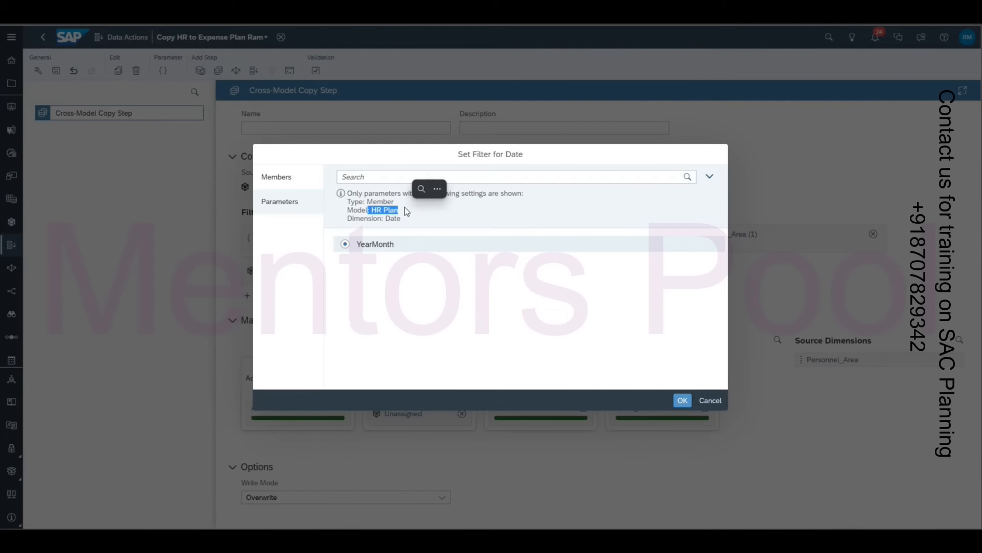
left_click(403, 280)
left_click_drag(412, 223, 414, 223)
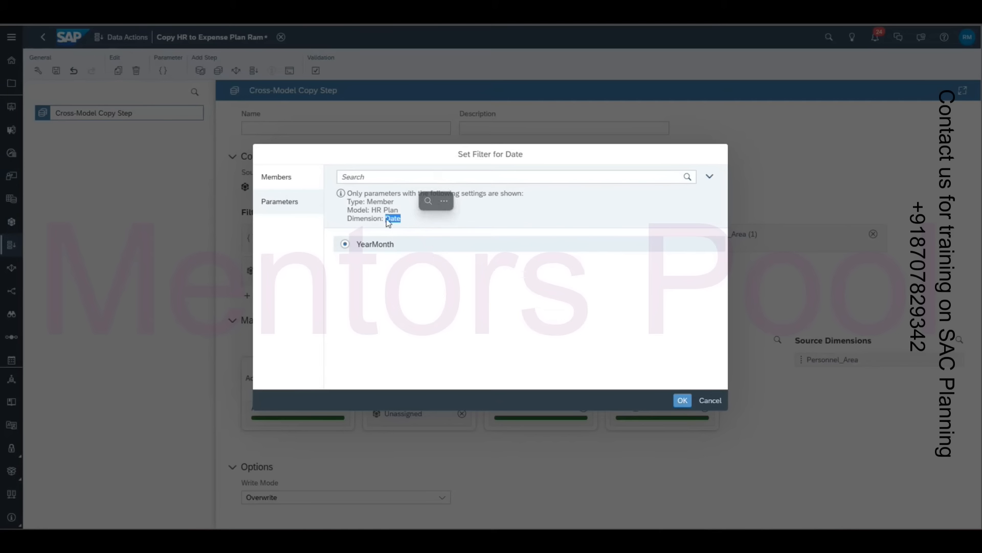
left_click_drag(350, 197, 366, 209)
left_click(402, 229)
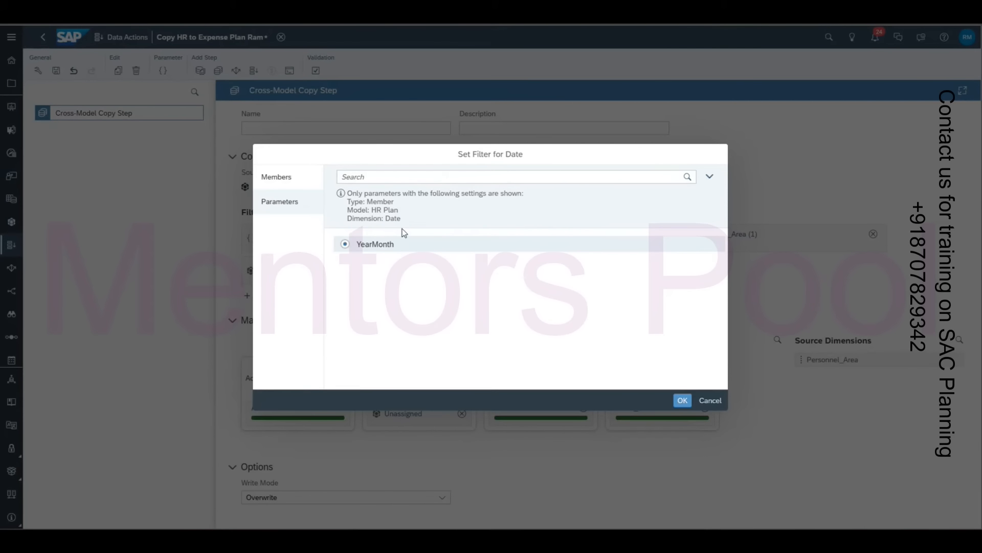
triple_click(402, 229)
Step: Apply the Date filter to the copy step and save the data action
left_click(681, 405)
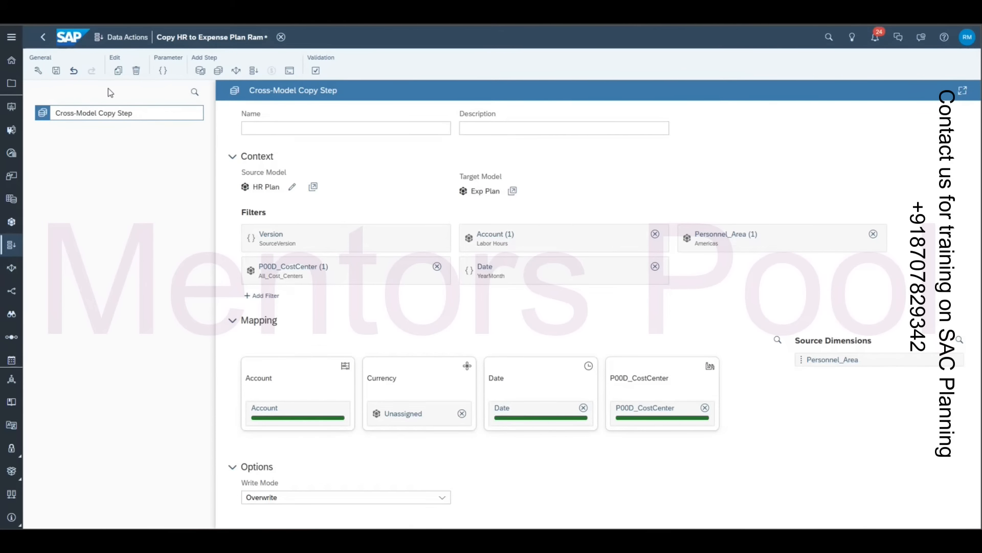
left_click(56, 71)
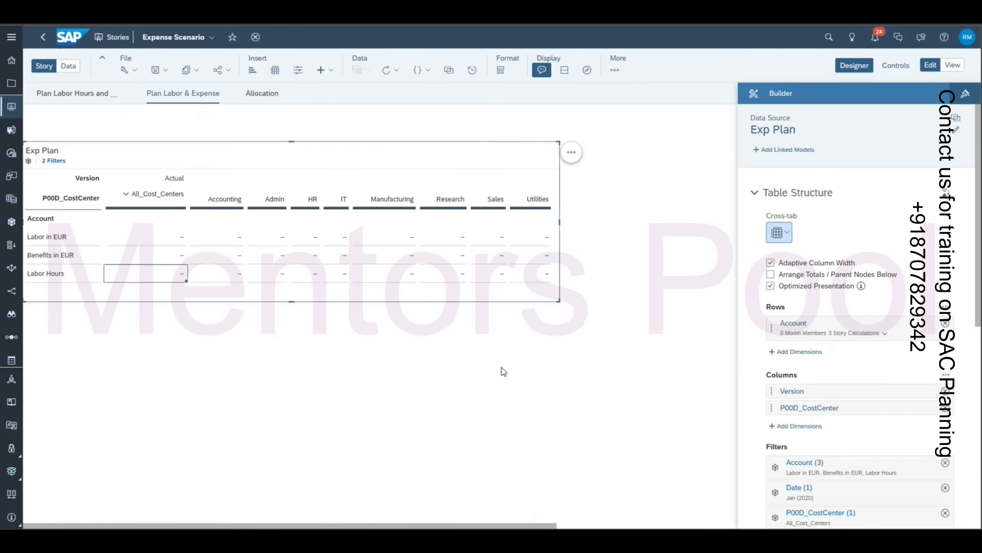
Step: In the Expense Scenario story, start a private copy of the Exp Plan table's Actual version named Forecast Ram
left_click(342, 120)
left_click(307, 179)
right_click(176, 180)
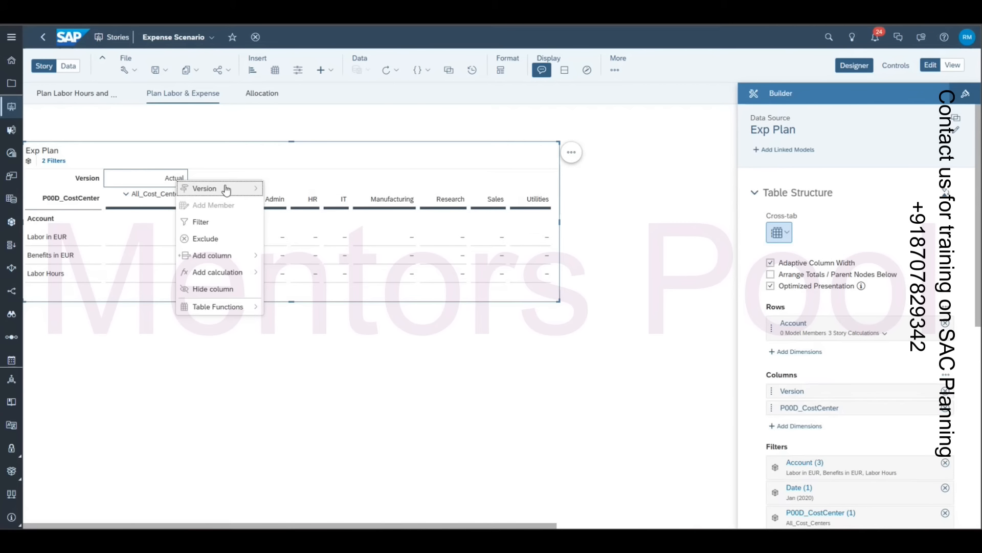
mouse_move(226, 190)
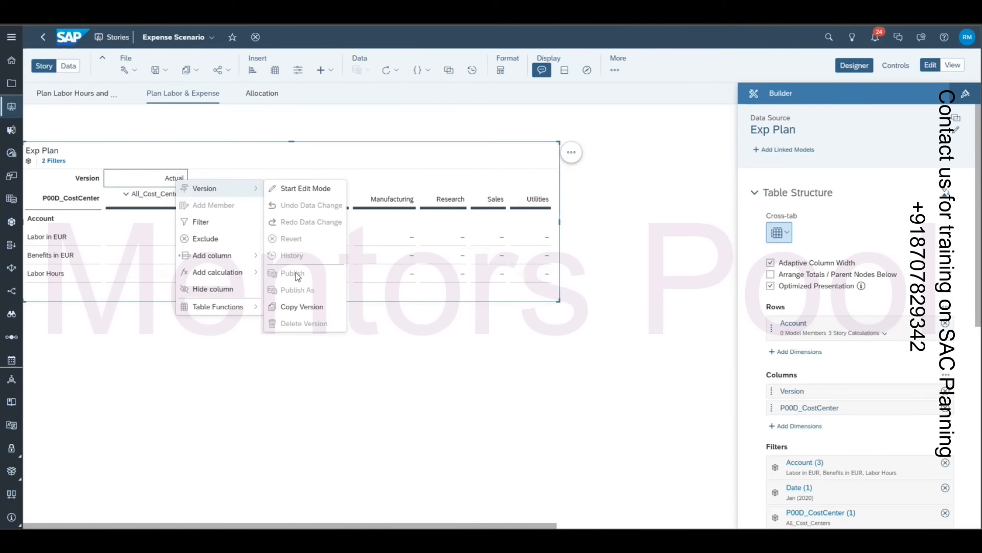
left_click(303, 306)
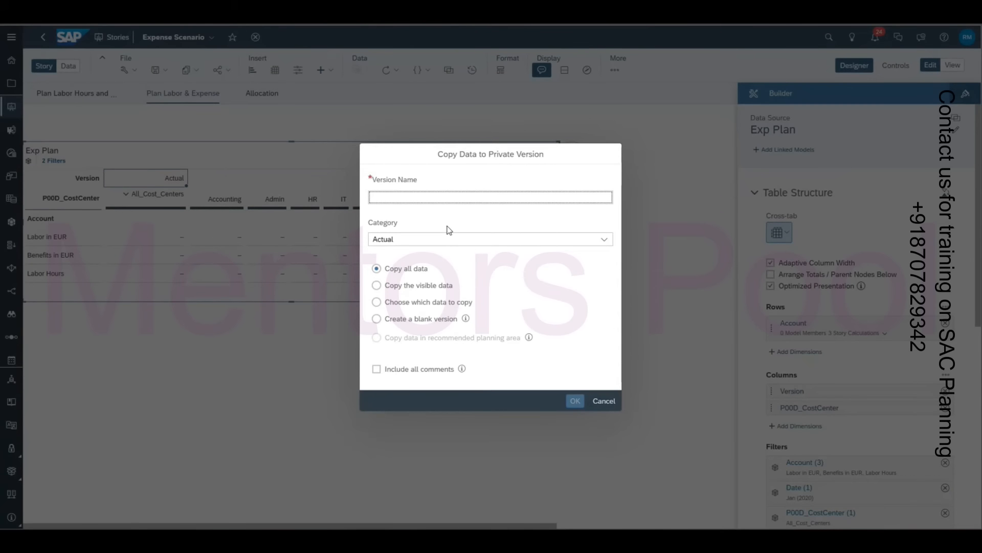
type("For")
key("BackSpace")
key("BackSpace")
key("BackSpace")
key("BackSpace")
Step: Set the private version's category to Forecast and create the copy
left_click(430, 242)
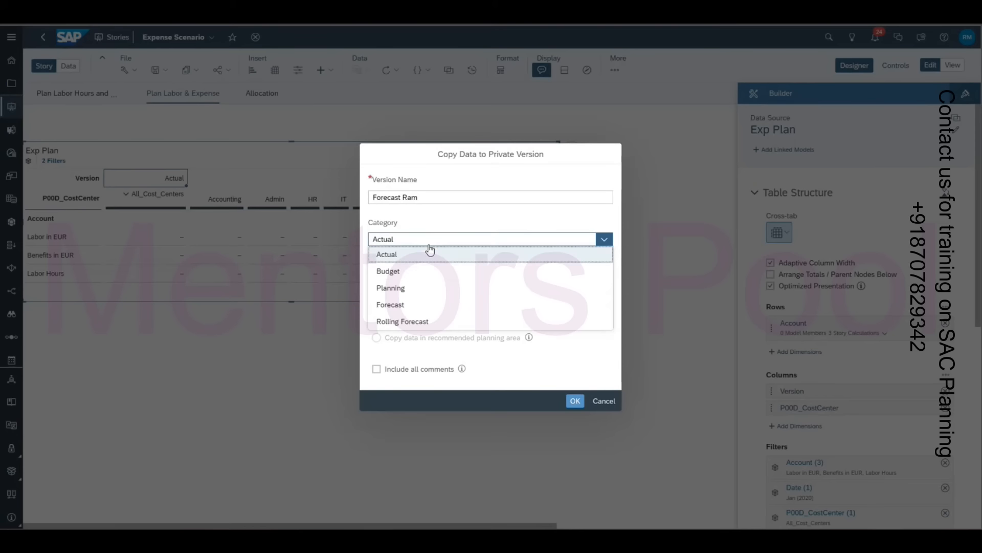
left_click(412, 306)
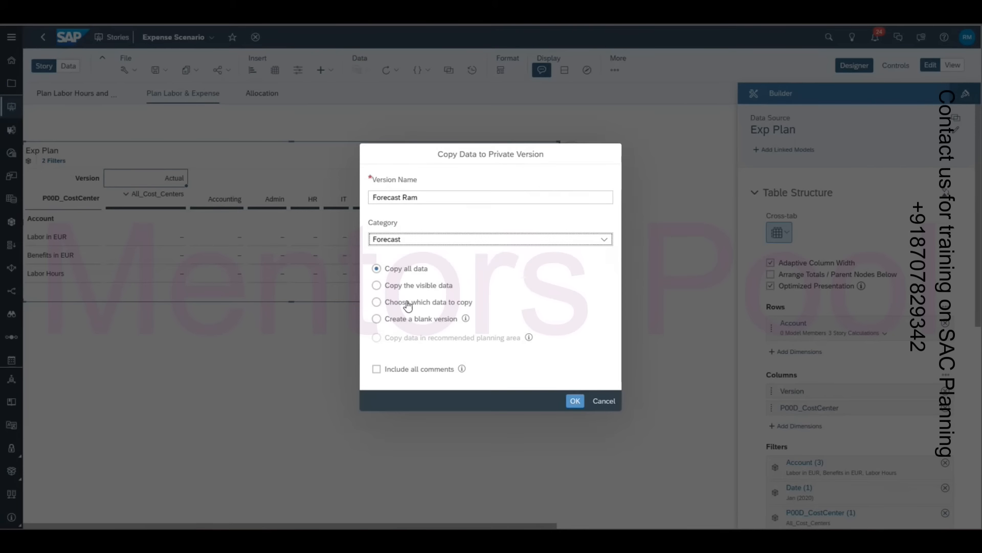
left_click(575, 401)
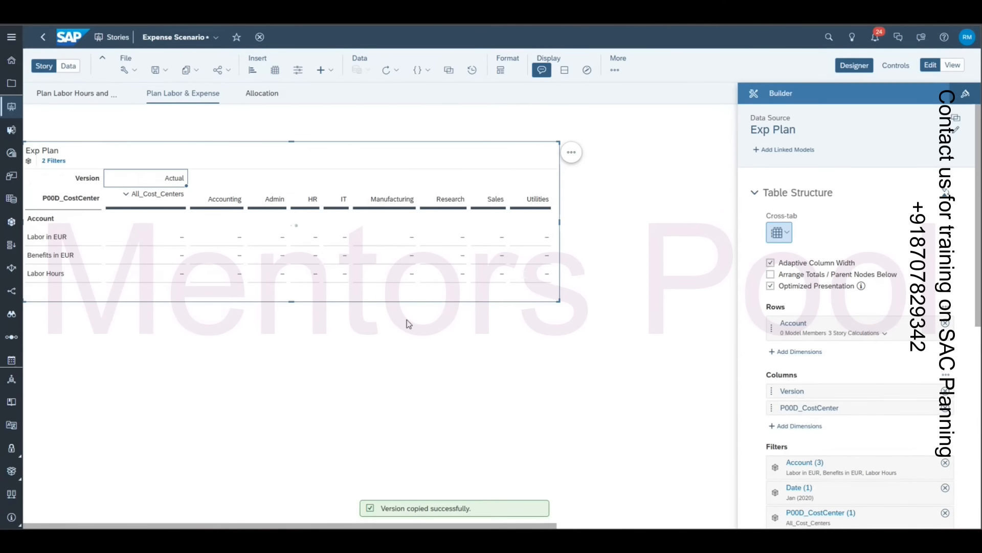
Step: Publish the private Forecast Ram version as a new public version named Forecast Ram
right_click(539, 179)
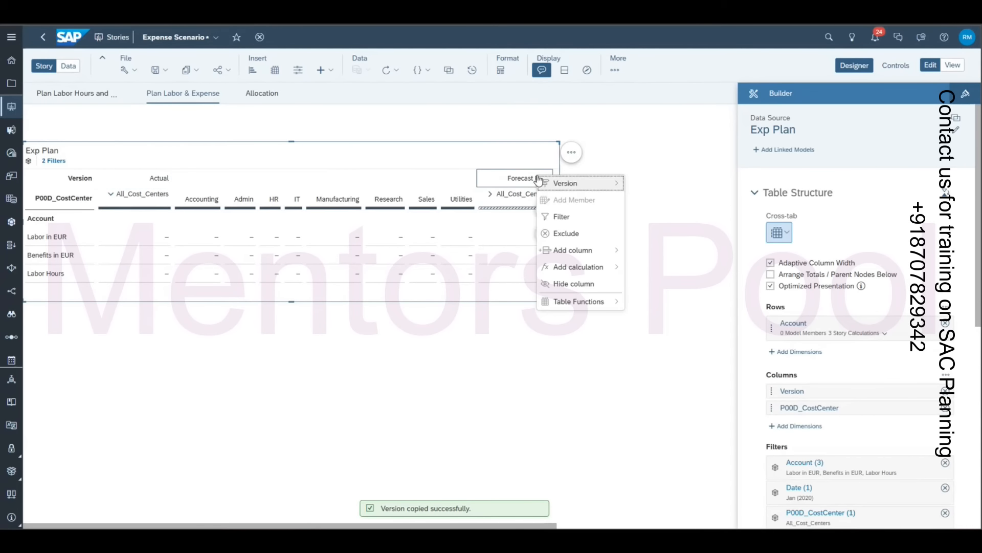
mouse_move(593, 184)
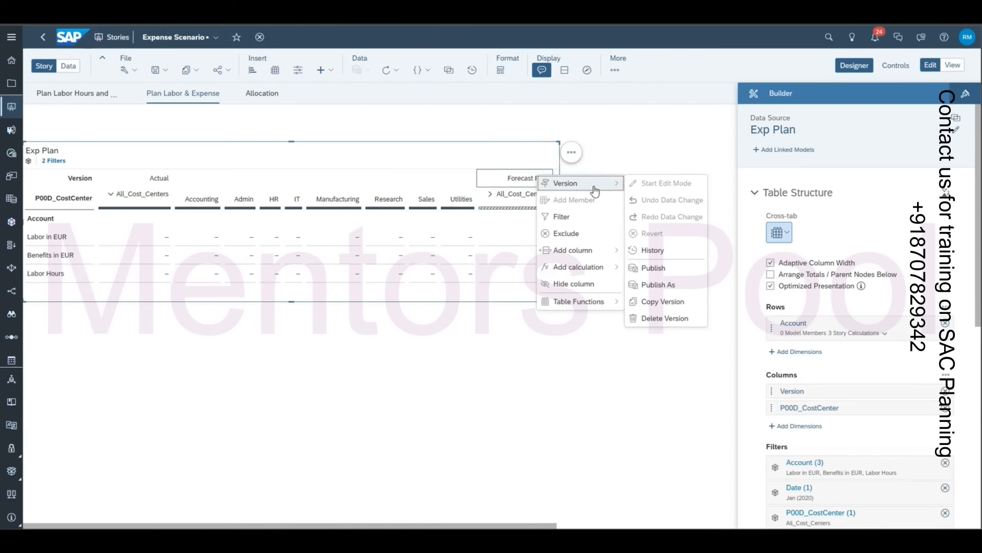
left_click(664, 285)
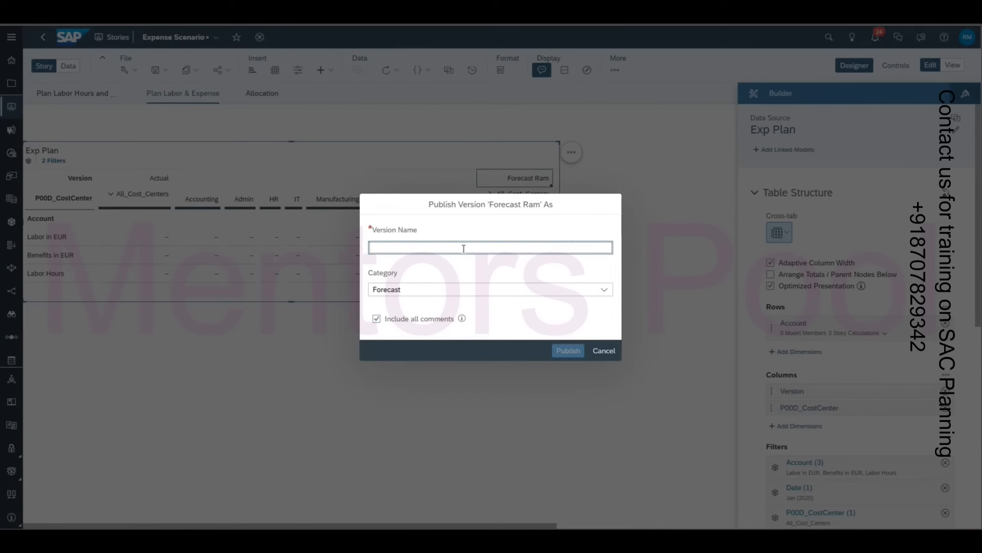
type("FOre")
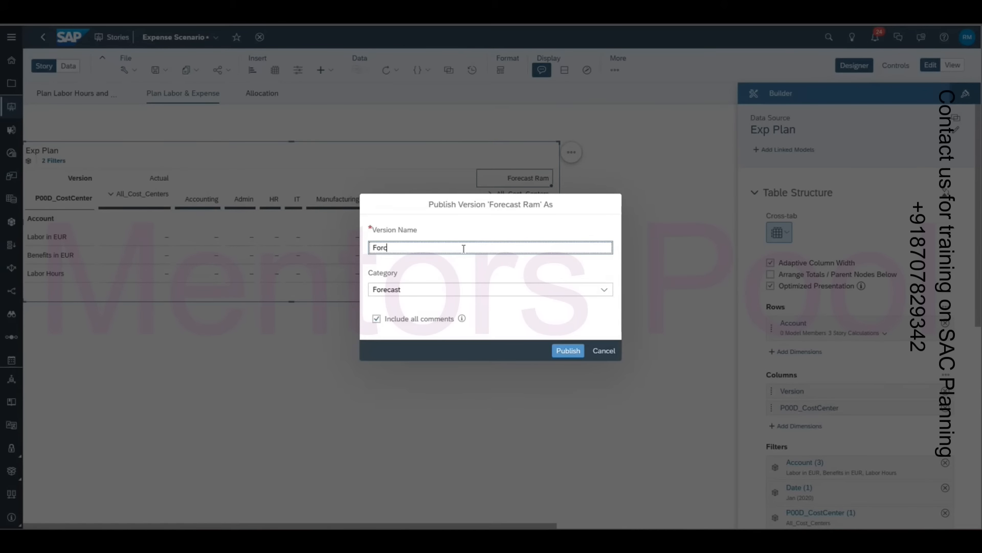
type("cast Ram")
left_click(571, 351)
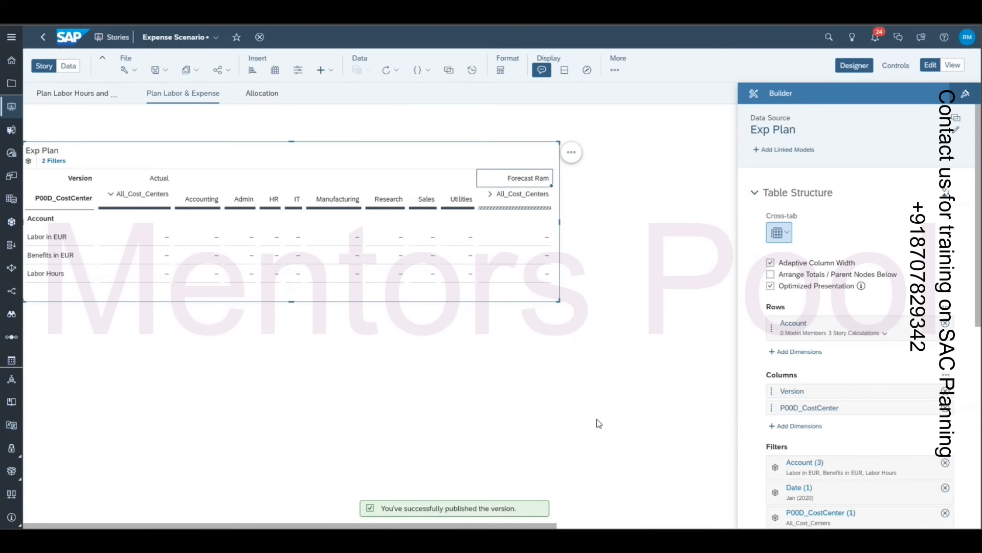
Step: Filter the Exp Plan table's Version to Forecast Ram only and expand All_Cost_Centers into its individual cost centers
scroll(861, 514, "down", 2)
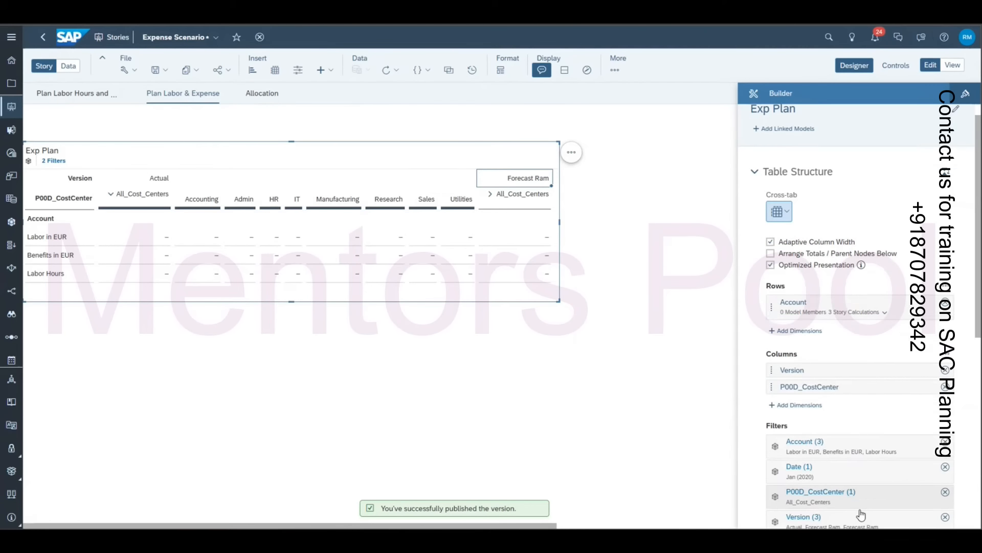
left_click(854, 482)
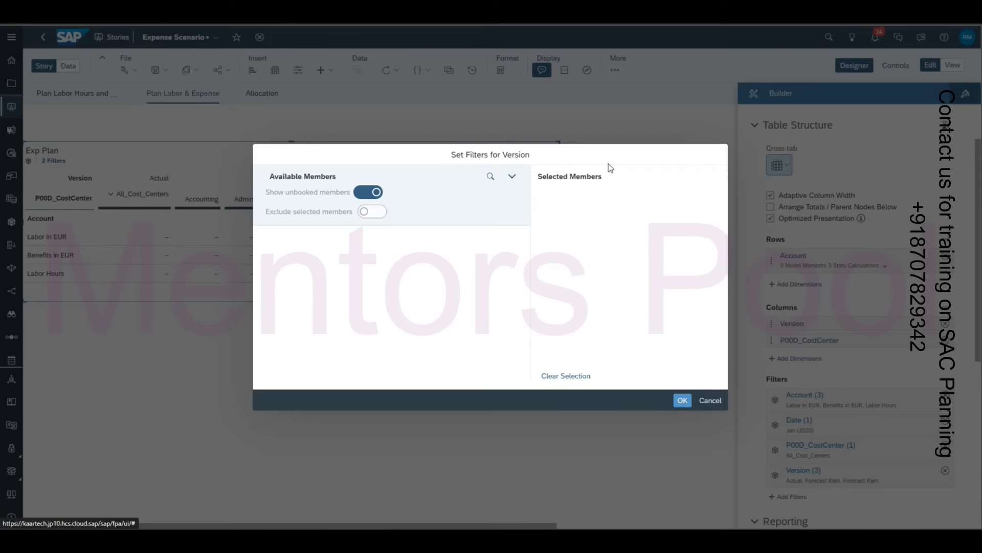
left_click(704, 197)
left_click(704, 197)
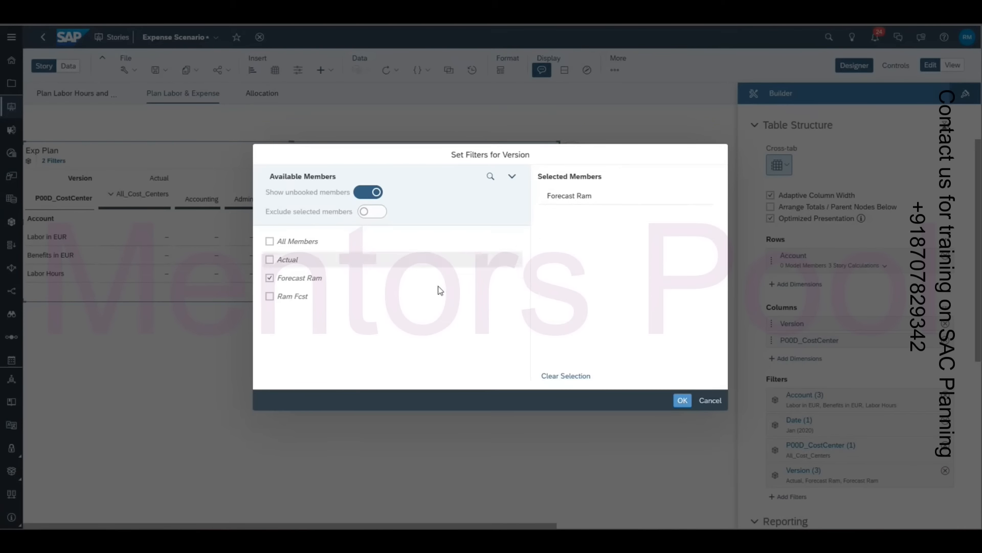
left_click(283, 281)
left_click(284, 280)
left_click(681, 400)
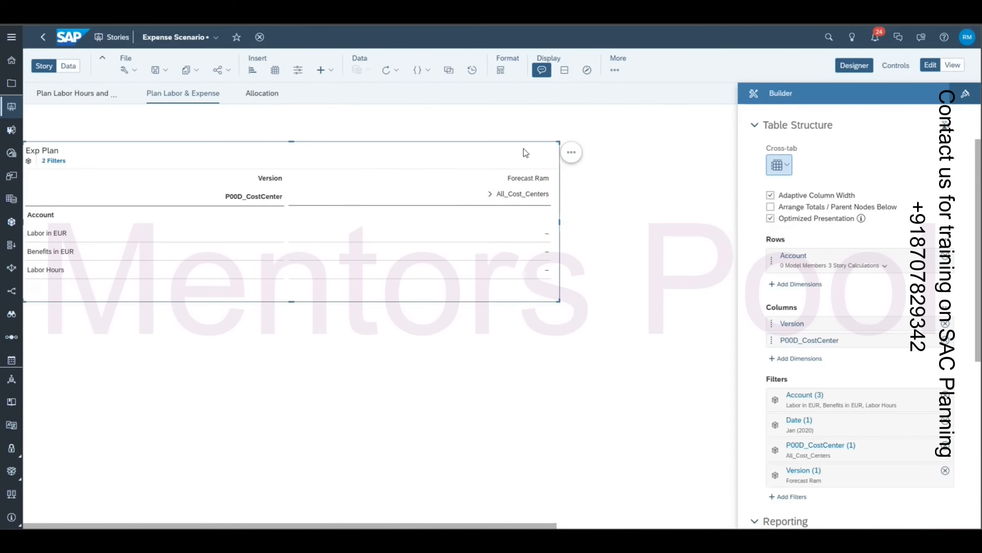
left_click(491, 193)
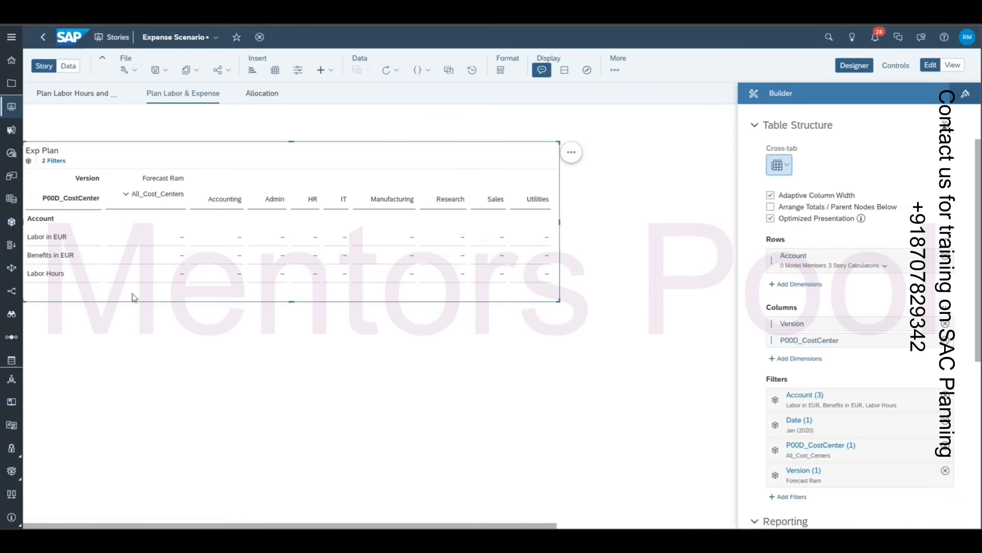
Step: Insert a data action planning trigger on the Plan Labor & Expense page and assign it Copy HR to Expense Plan Ram
left_click(59, 239)
left_click(325, 70)
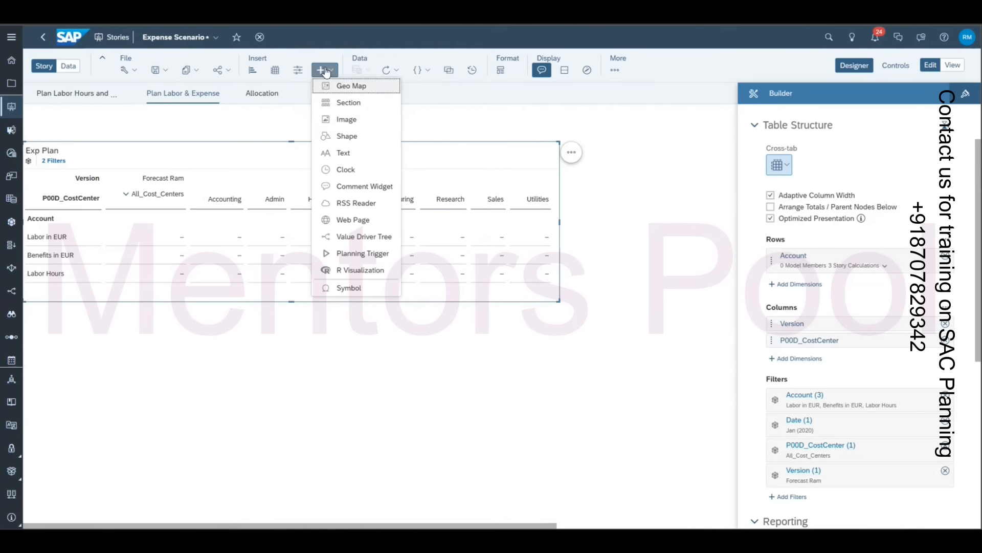
left_click(358, 253)
left_click(419, 247)
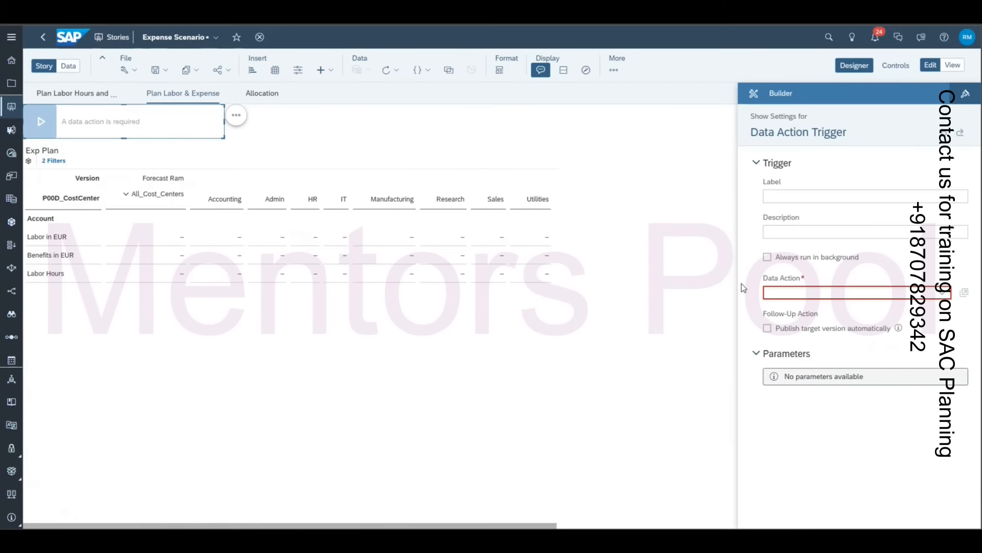
left_click(902, 291)
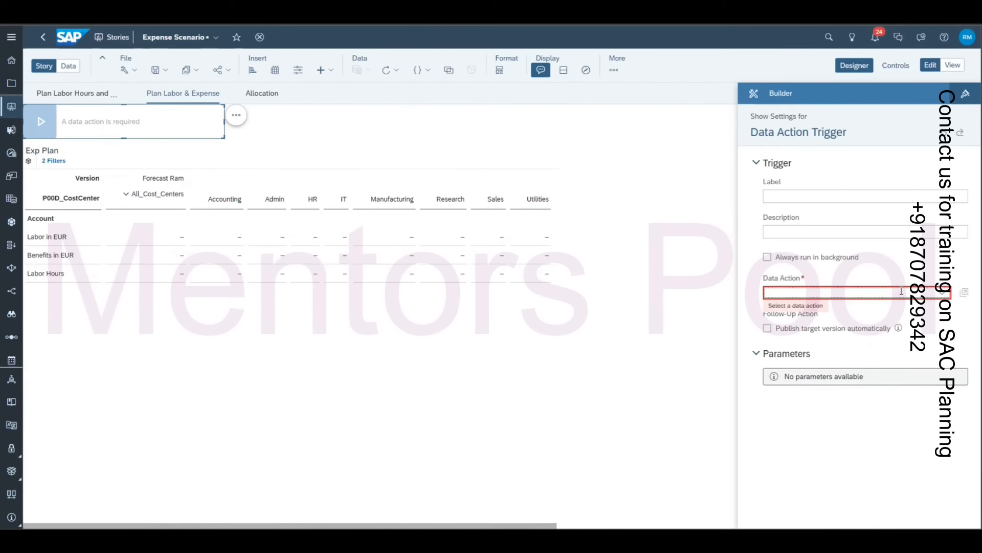
type("Copy HR Data between months")
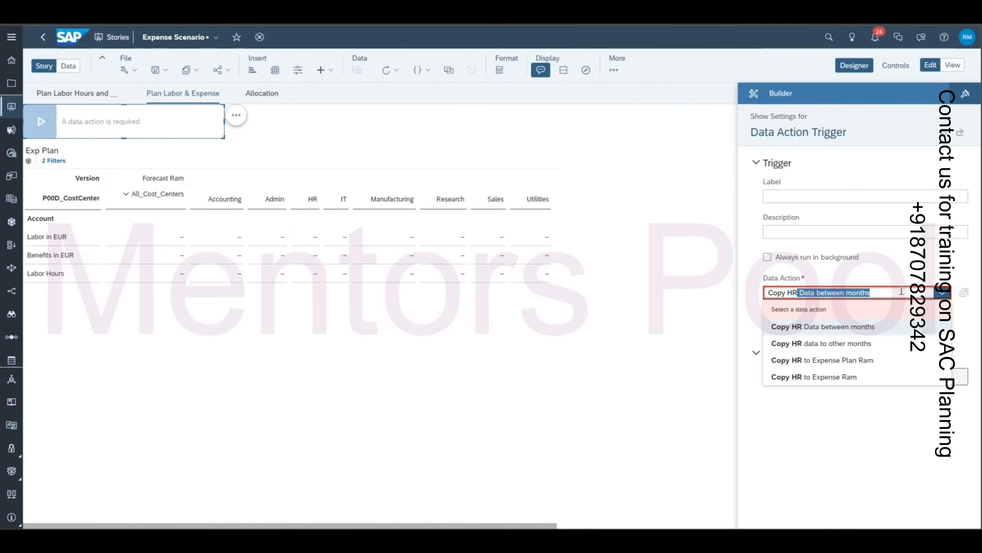
left_click(868, 361)
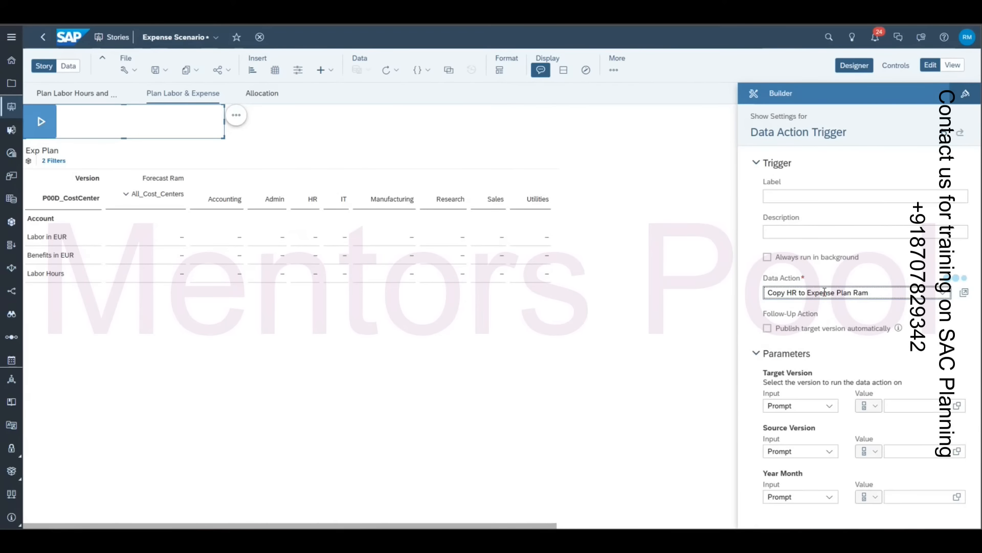
Step: Label the data action trigger Copy HR data to Expense
left_click(827, 198)
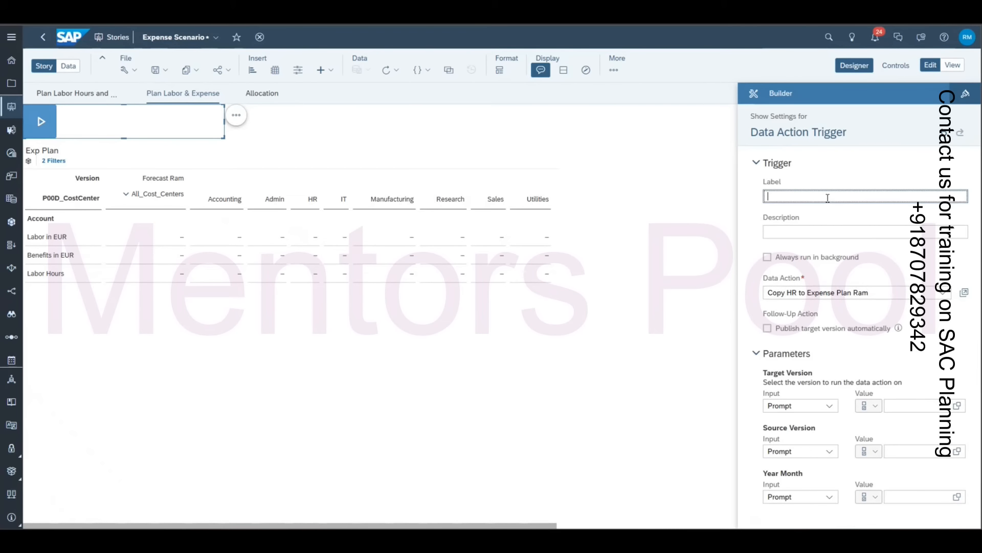
type("Copy HR data to E")
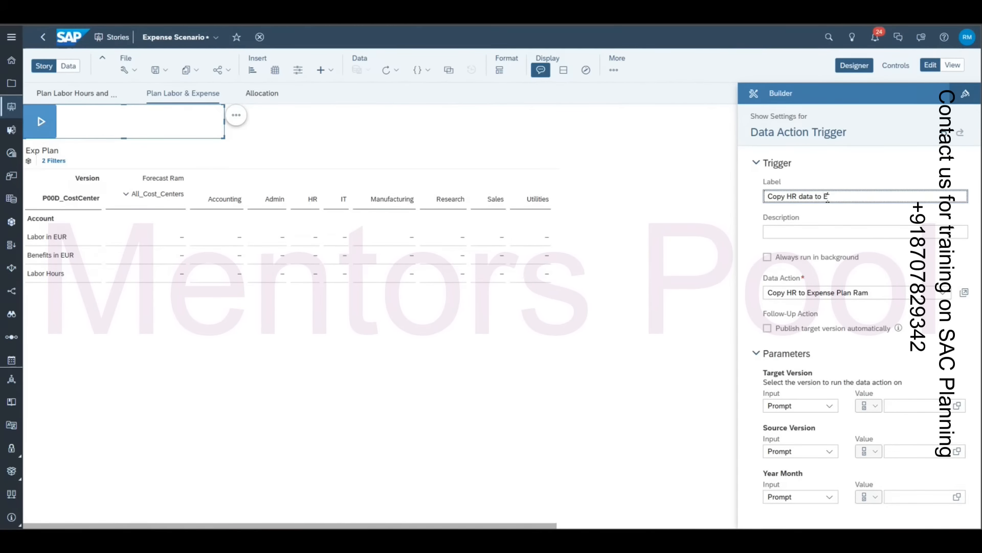
type("xpense")
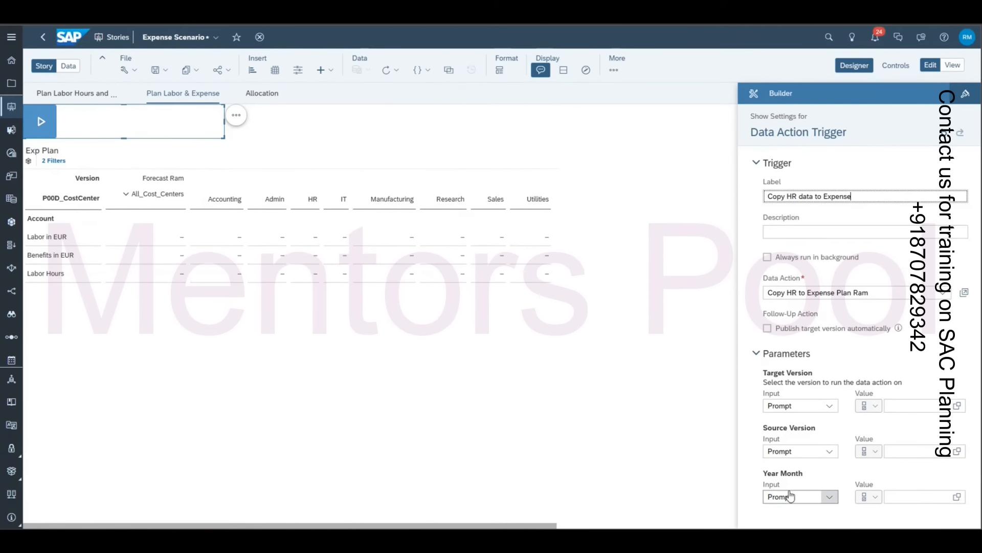
left_click(327, 345)
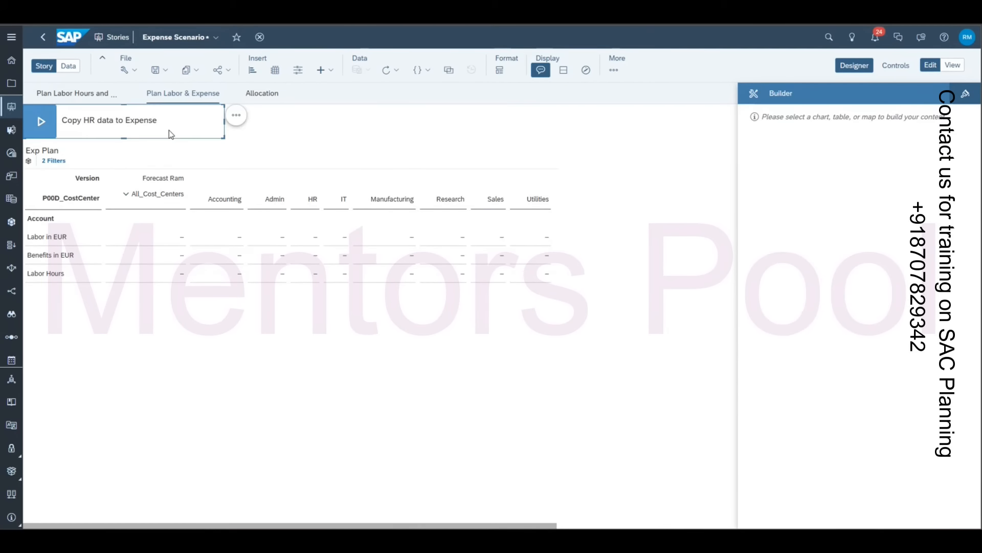
Step: Start the Copy HR data to Expense trigger and choose public Forecast Ram as both target and source version
left_click(166, 130)
left_click(37, 120)
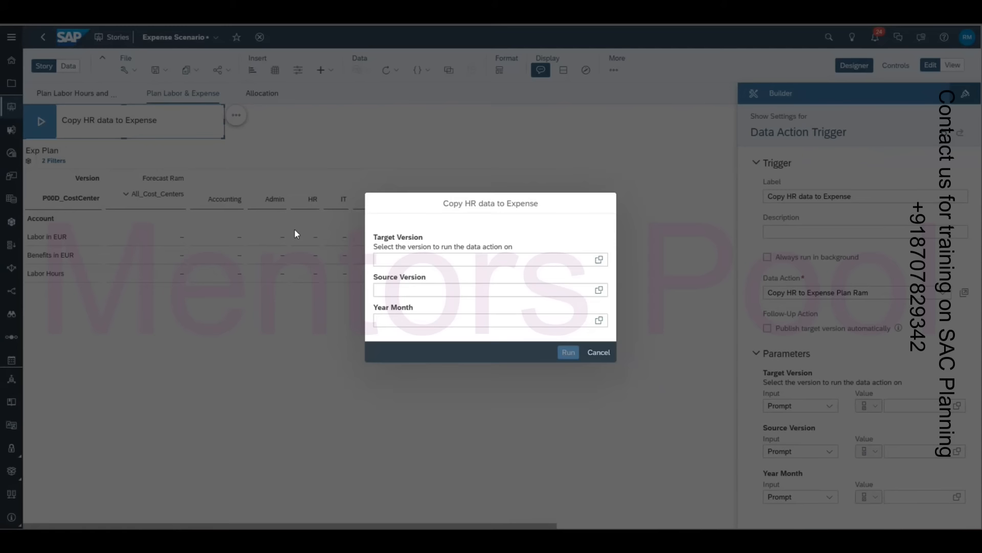
left_click(600, 260)
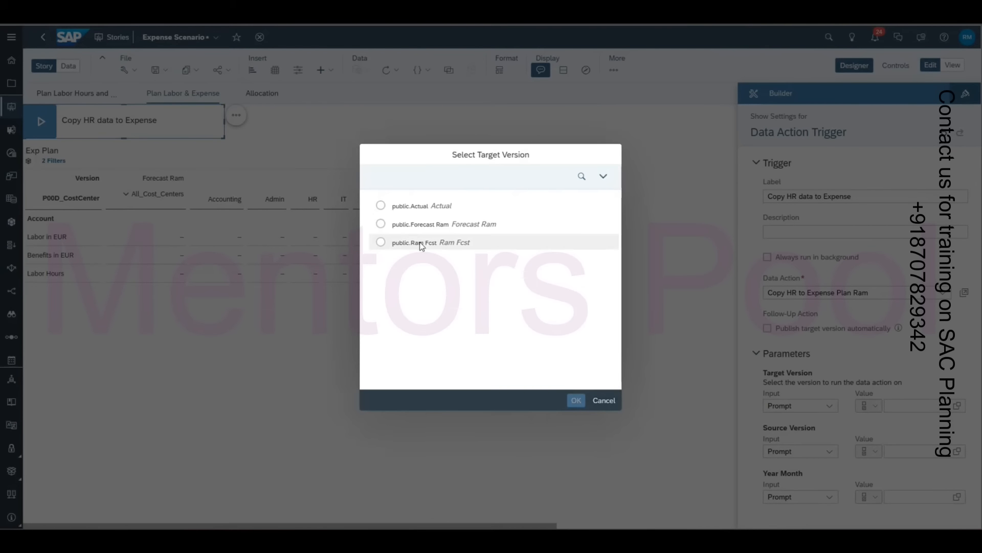
left_click(423, 224)
left_click(577, 400)
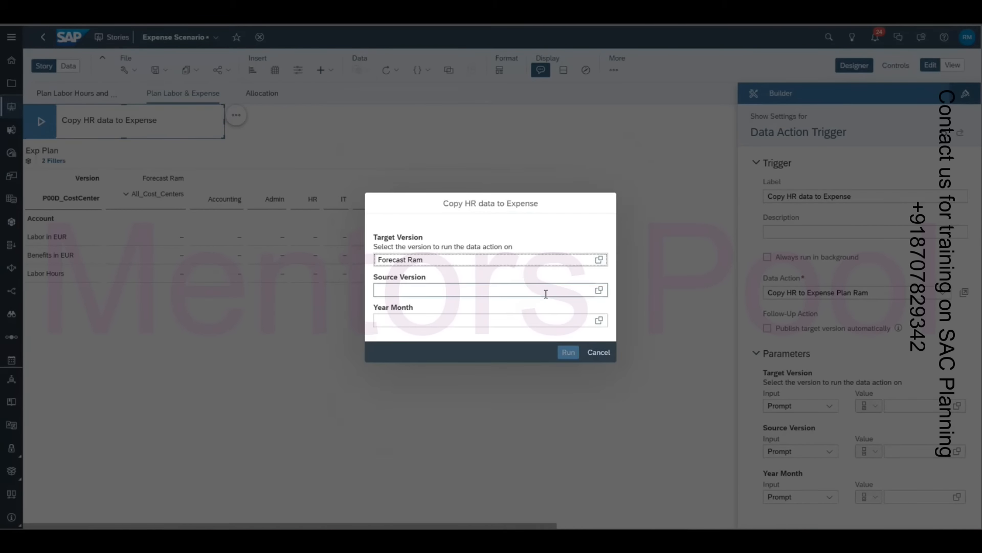
left_click(600, 289)
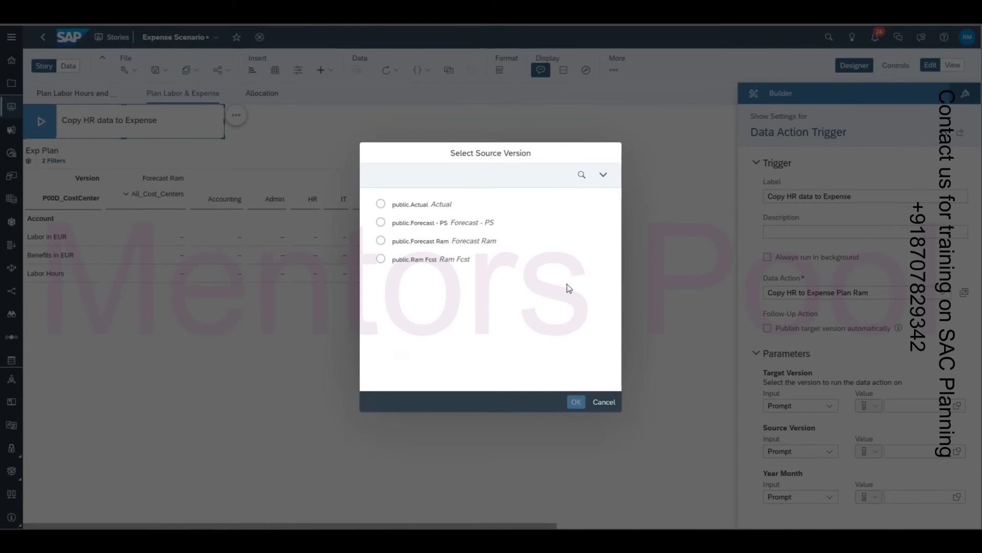
left_click(481, 247)
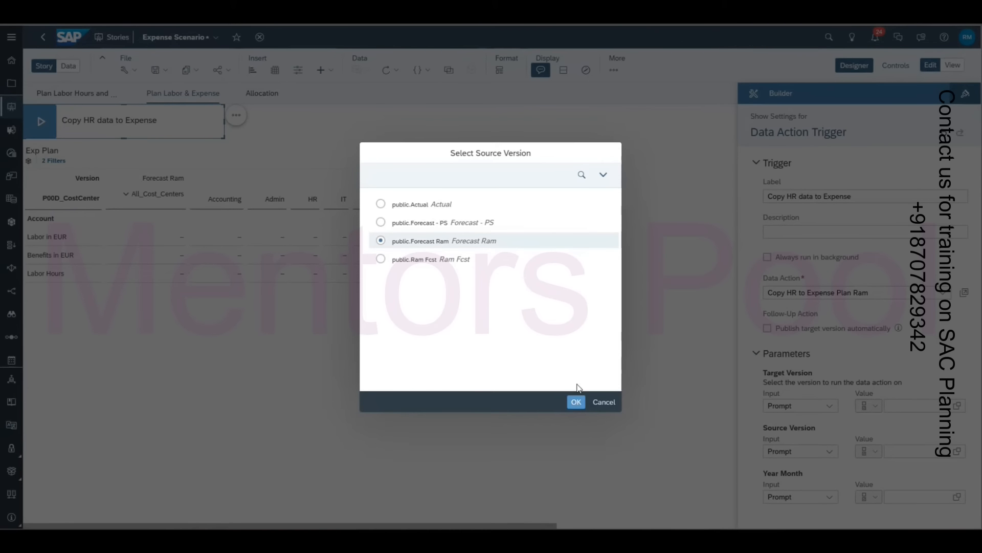
left_click(576, 402)
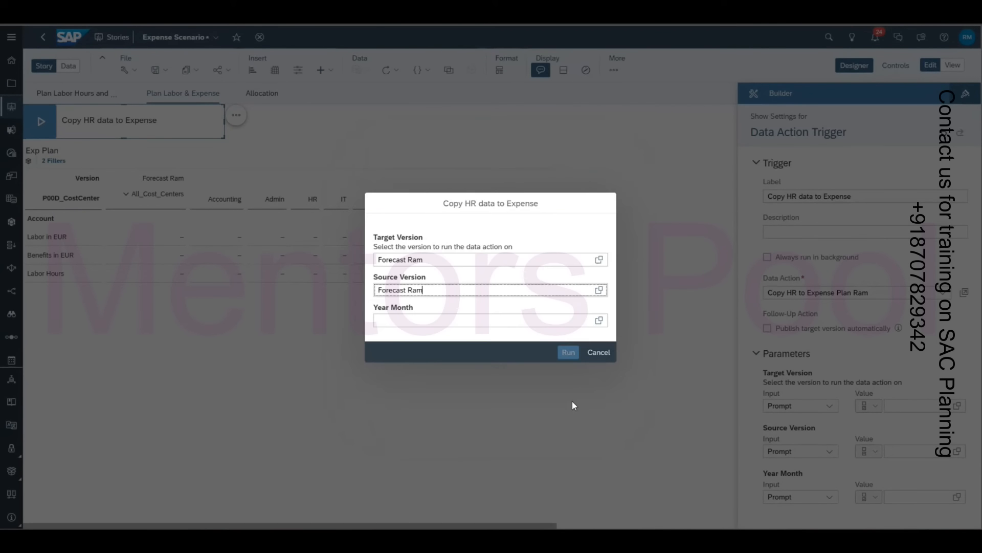
Step: Set the Year Month prompt to 2020 and run the data action
left_click(599, 321)
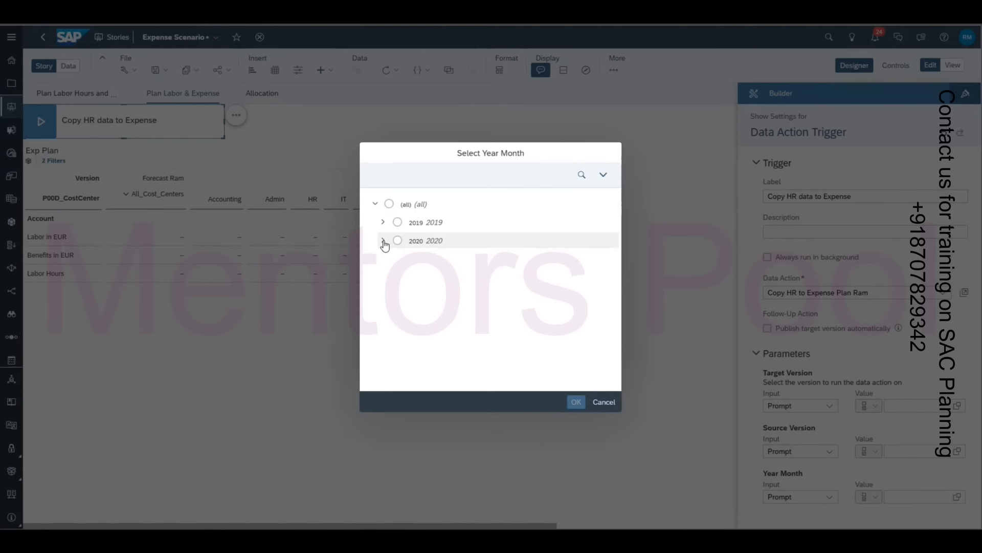
left_click(383, 242)
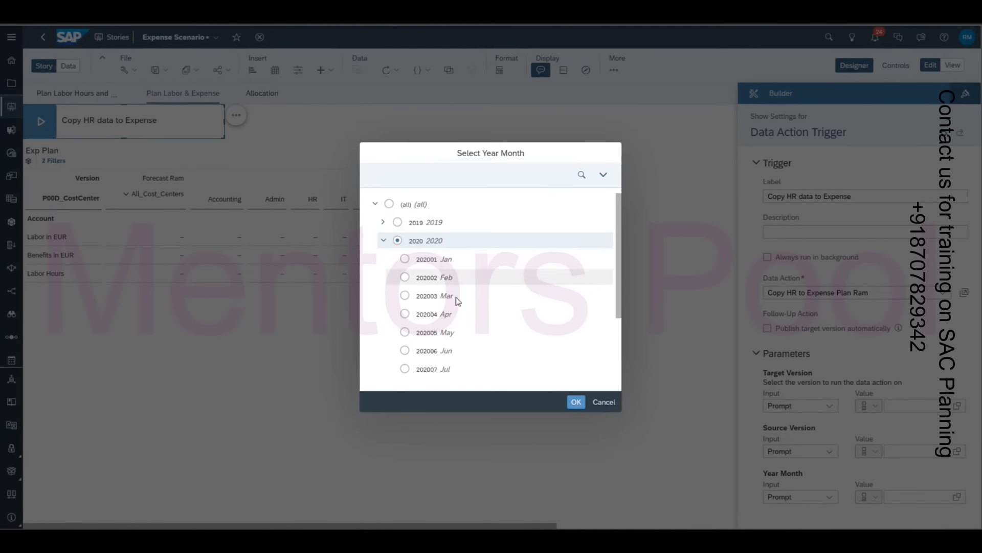
left_click(575, 402)
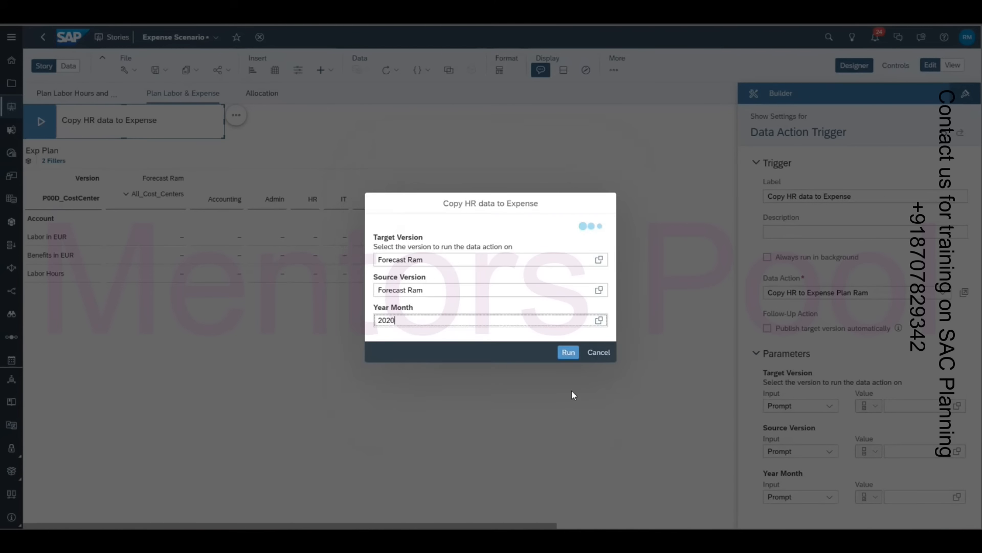
left_click(566, 353)
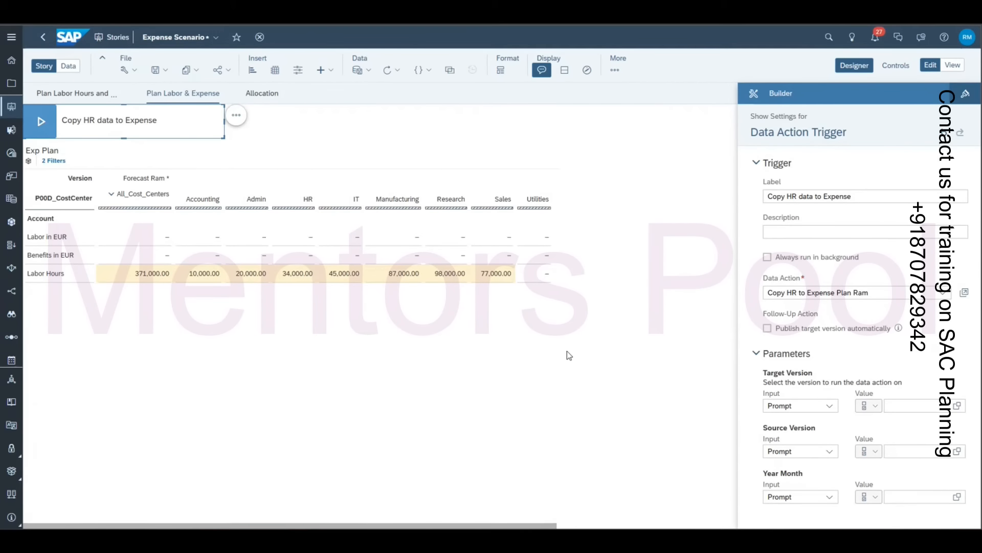
Step: Compare the copied labor hours with the Plan Labor Hours page and check the Exp Plan table's filters
left_click(88, 88)
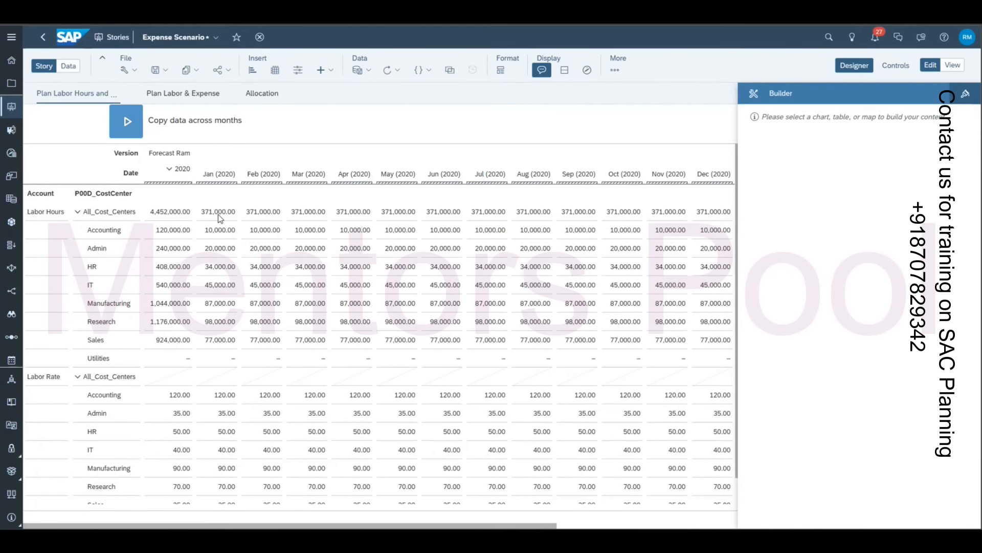
left_click(157, 95)
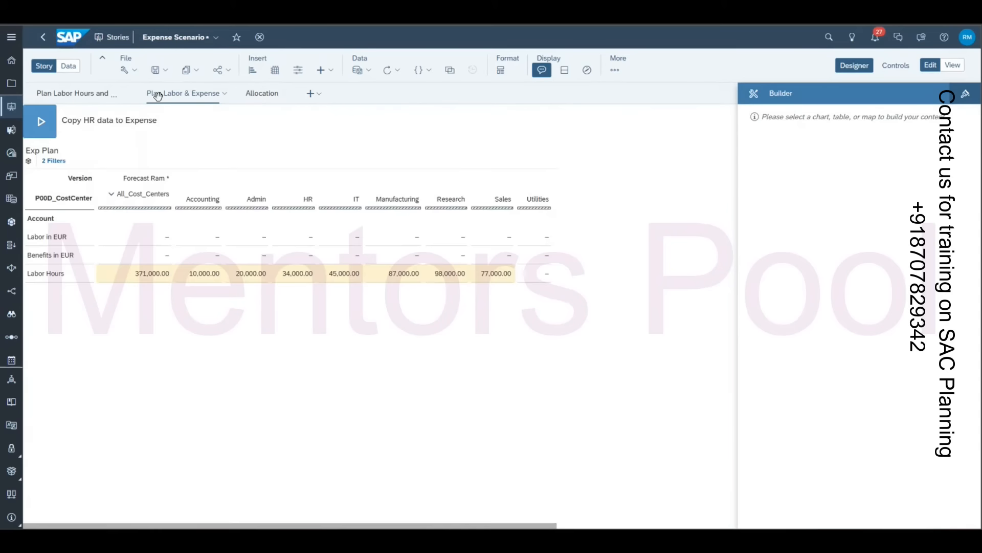
left_click(373, 223)
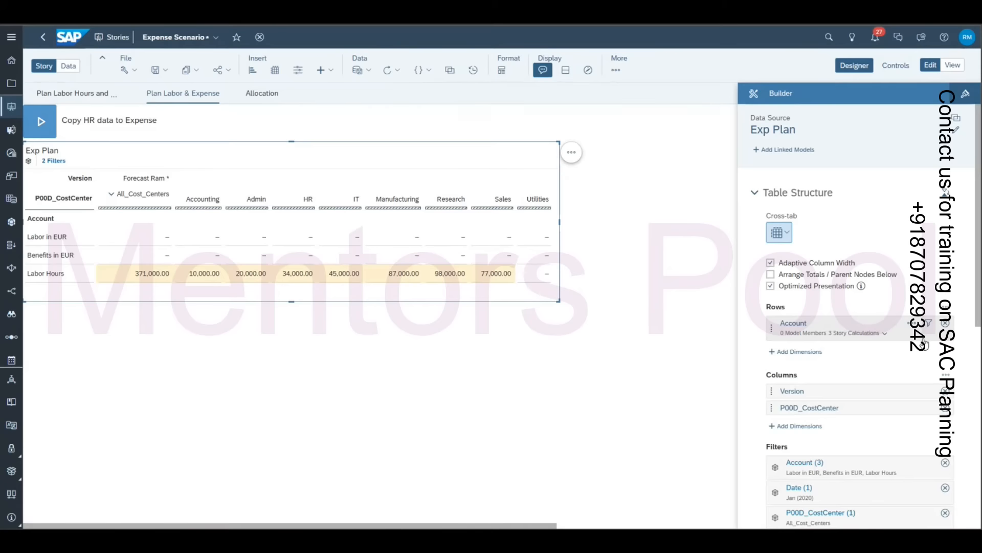
scroll(923, 344, "down", 2)
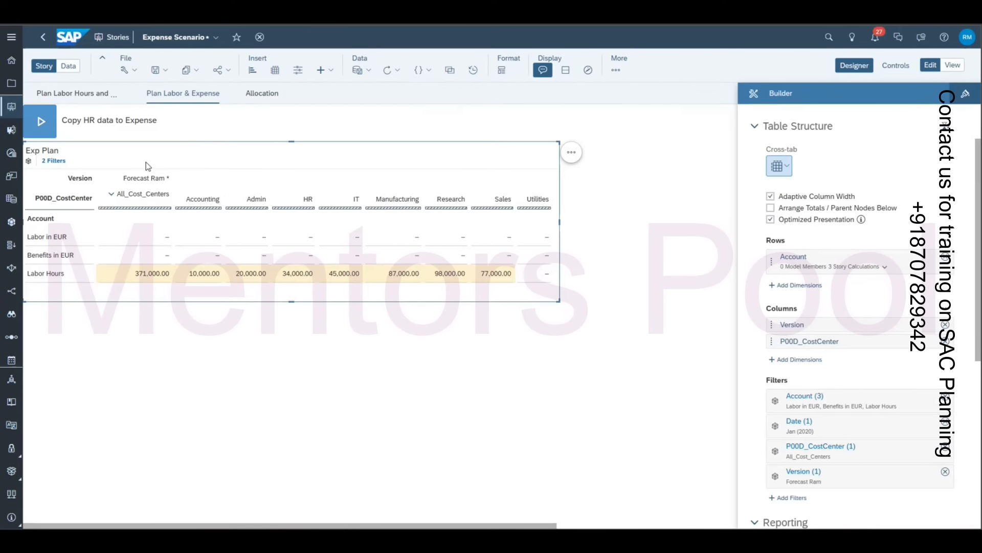
Step: Publish the changed Forecast Ram version of the Exp Plan table
left_click(141, 181)
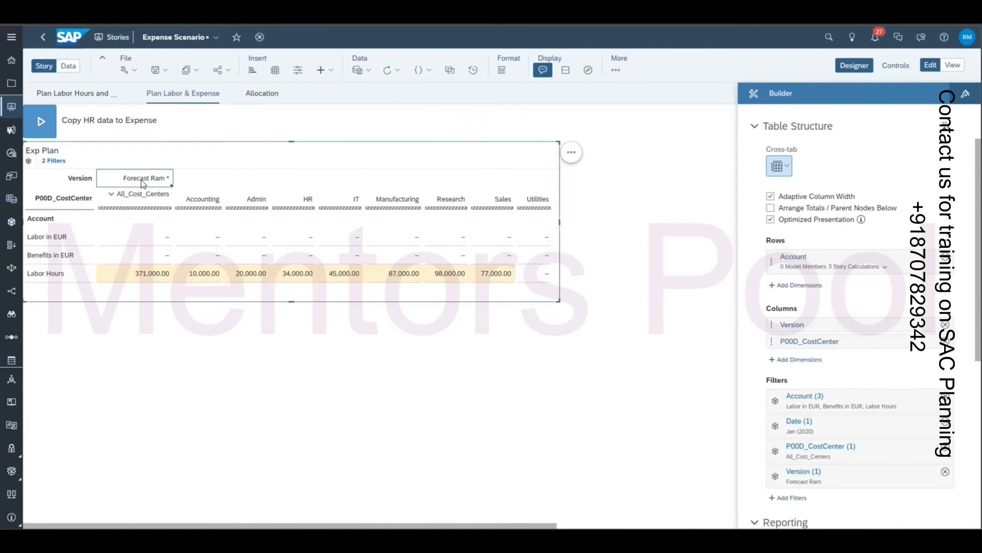
right_click(141, 182)
mouse_move(172, 191)
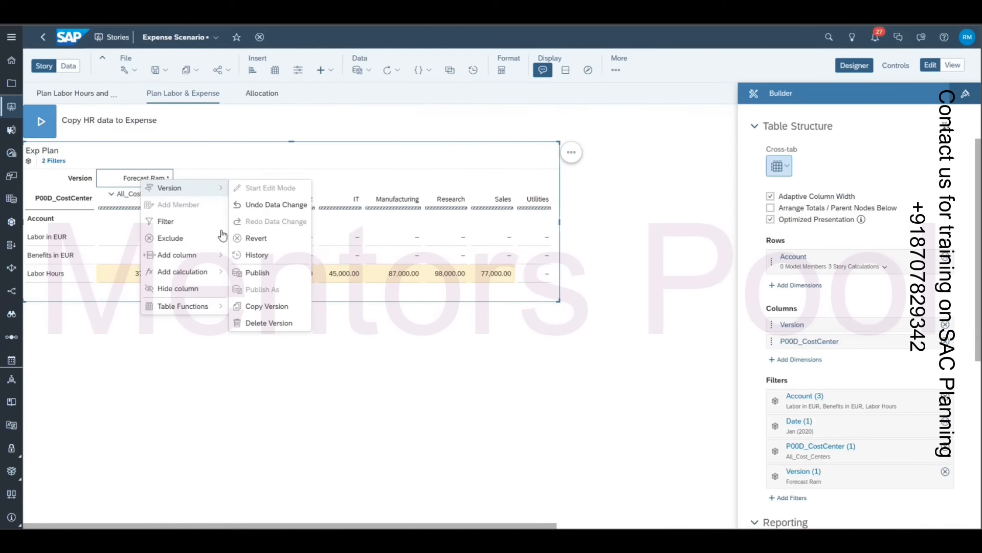
left_click(256, 273)
left_click(570, 328)
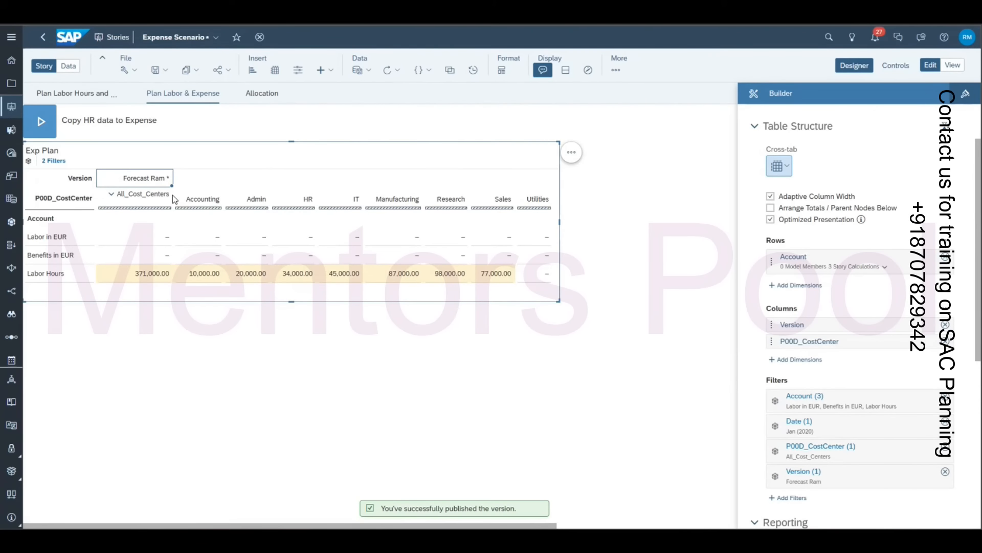
Step: Compare the published labor hours per cost center between the Plan Labor Hours and Plan Labor & Expense pages
left_click(79, 90)
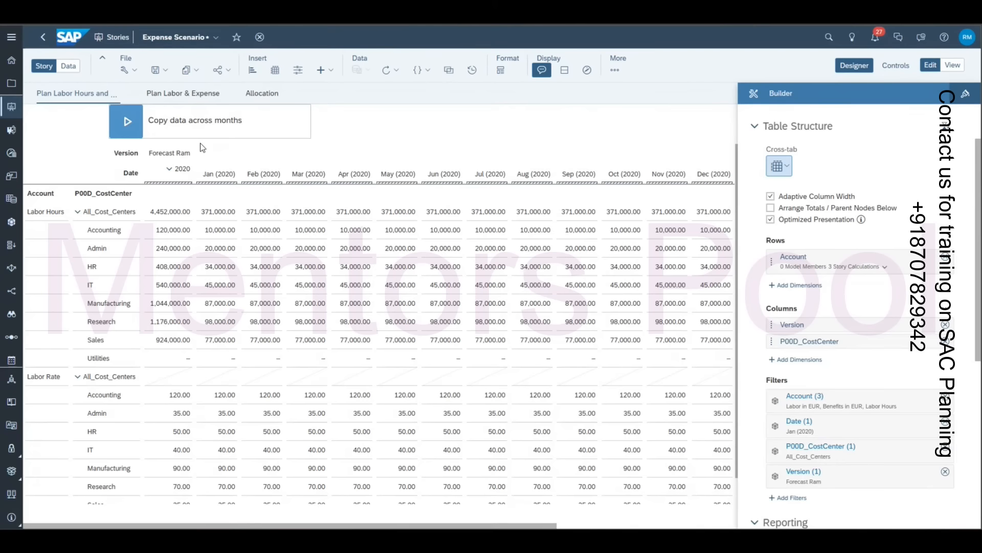
left_click(173, 91)
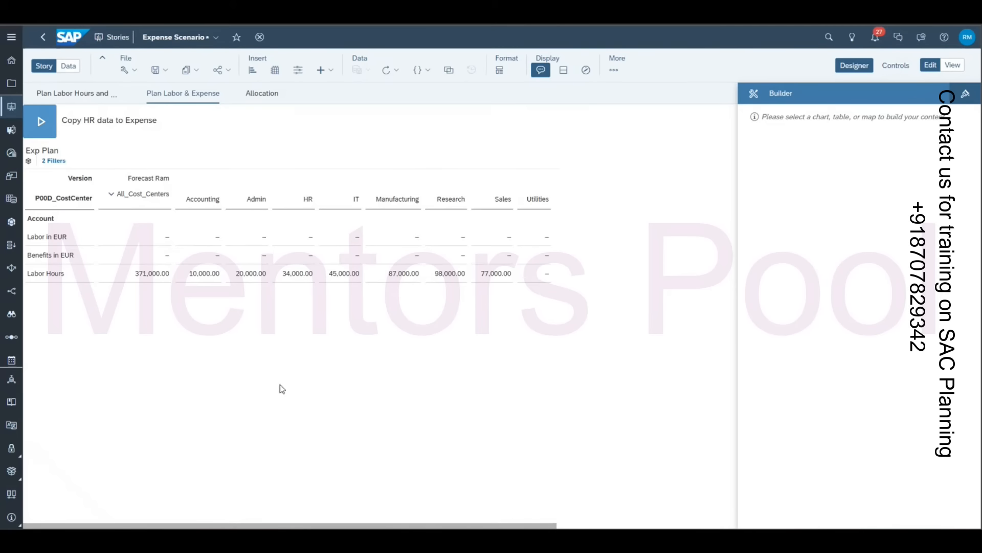
left_click(97, 91)
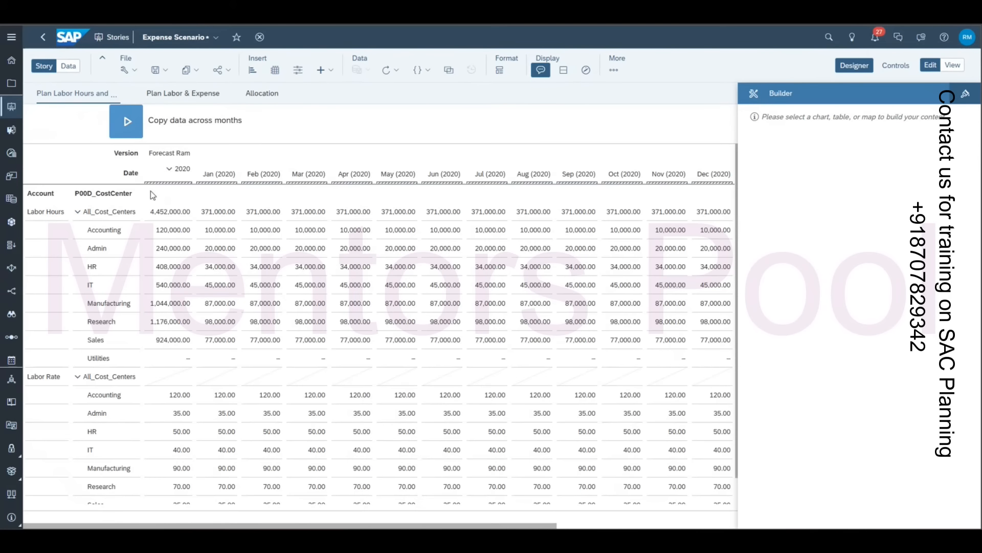
left_click(159, 92)
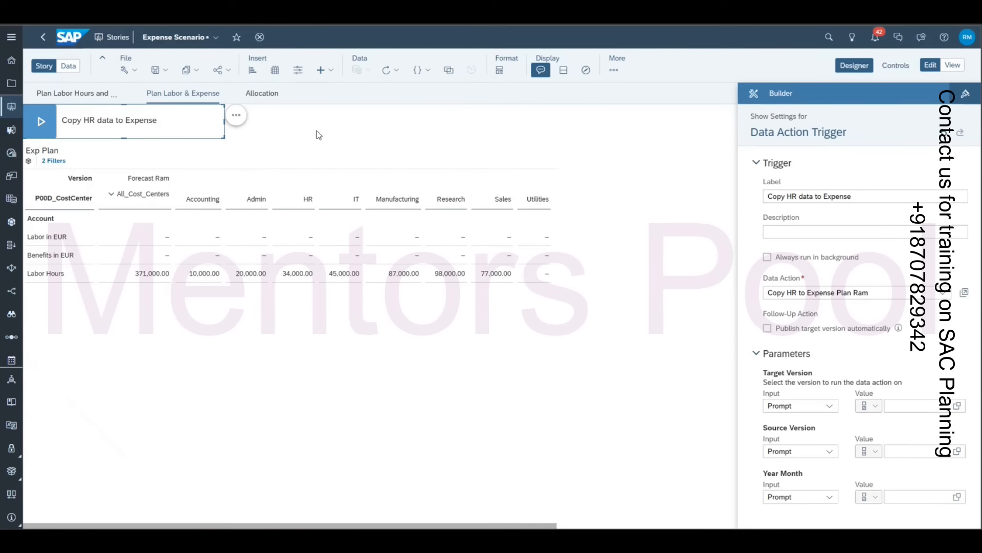
left_click(317, 132)
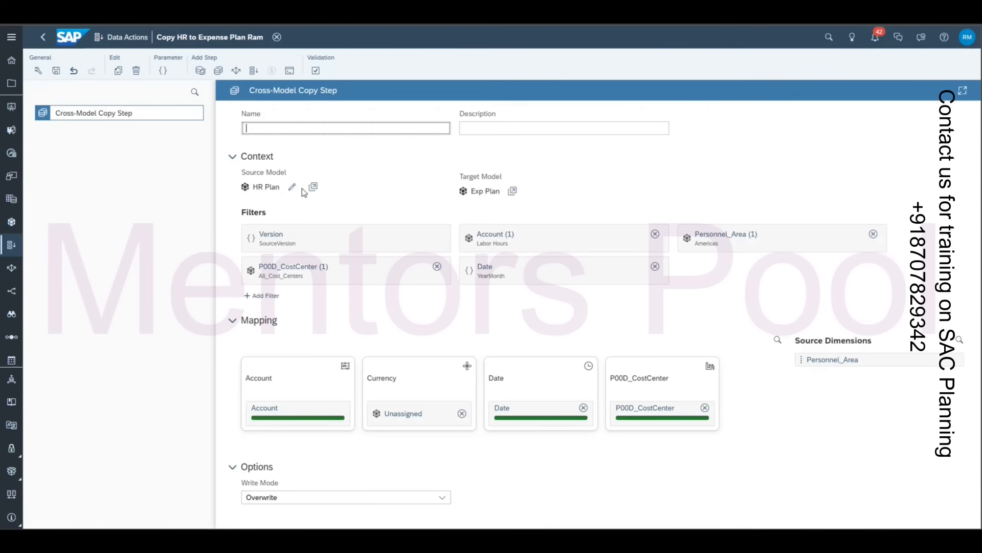
Step: Browse the models available as the copy step's source in My Files, Samples, Content and the SAC Planning workspace, and cancel the selection
left_click(295, 188)
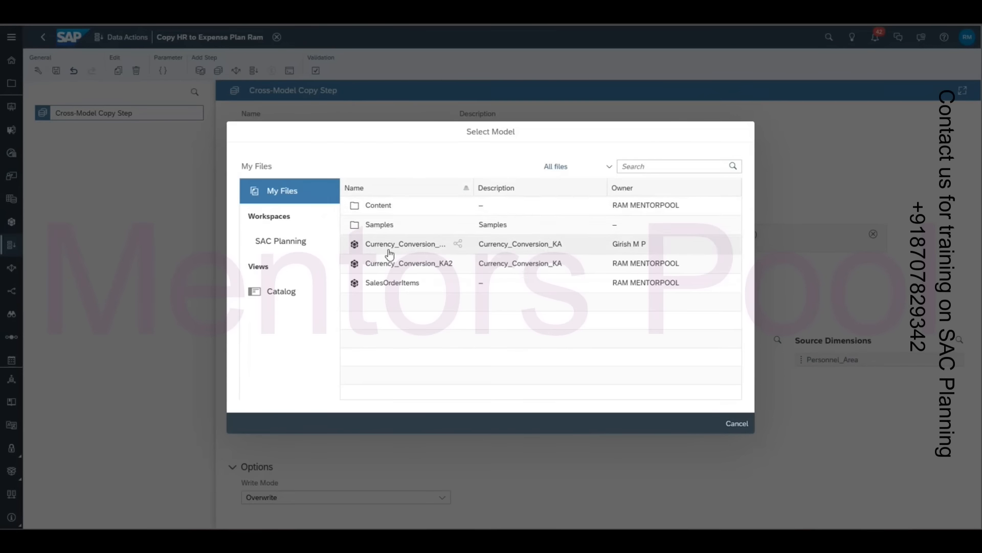
left_click(379, 225)
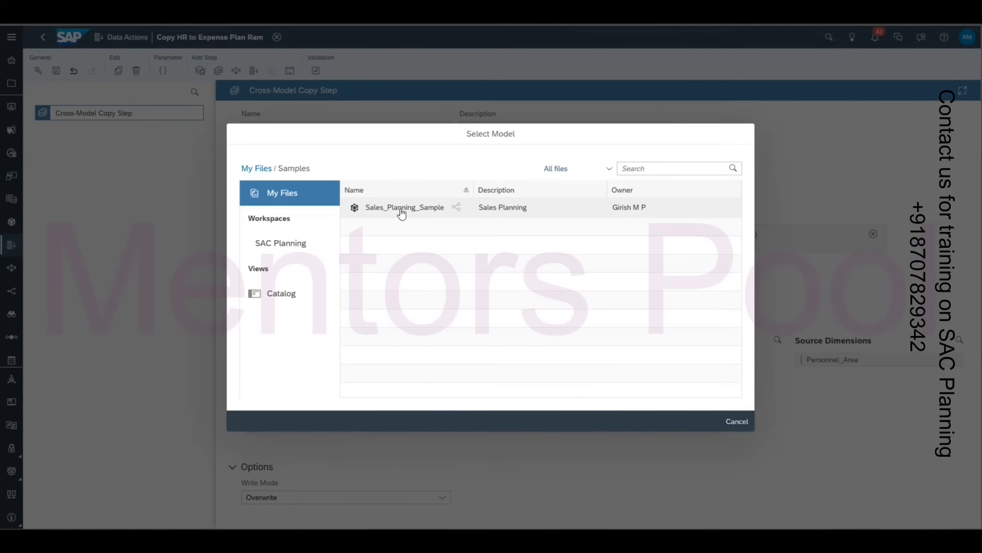
left_click(257, 167)
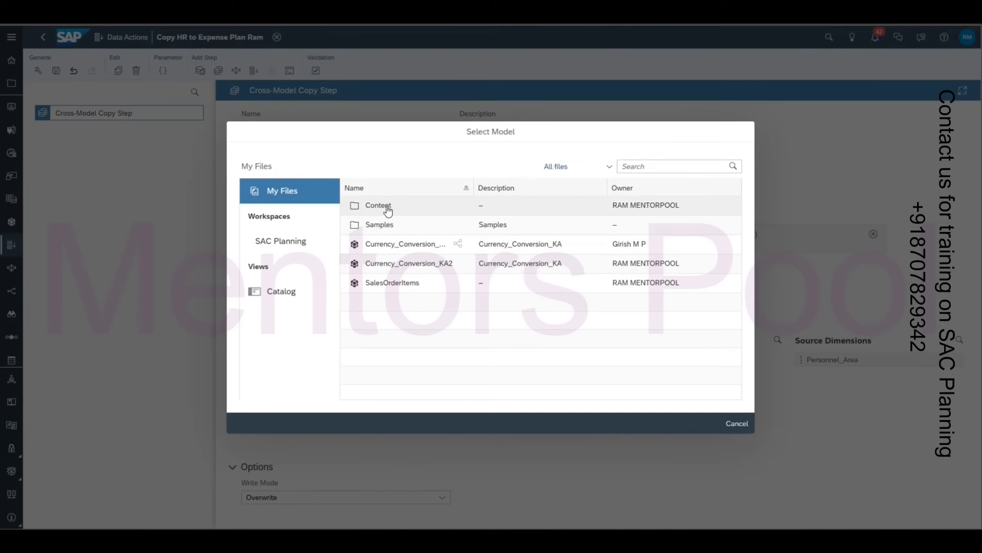
left_click(387, 207)
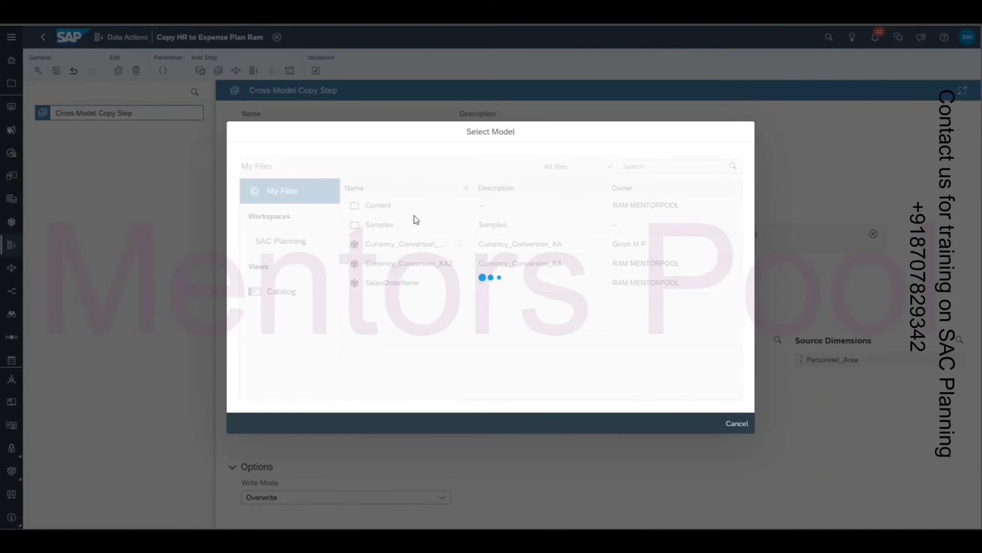
left_click(264, 170)
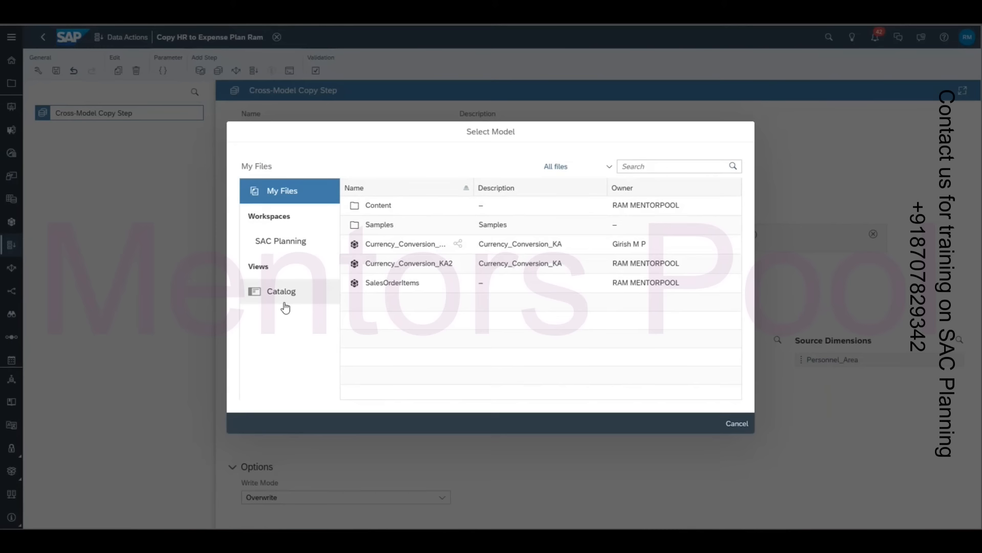
left_click(300, 249)
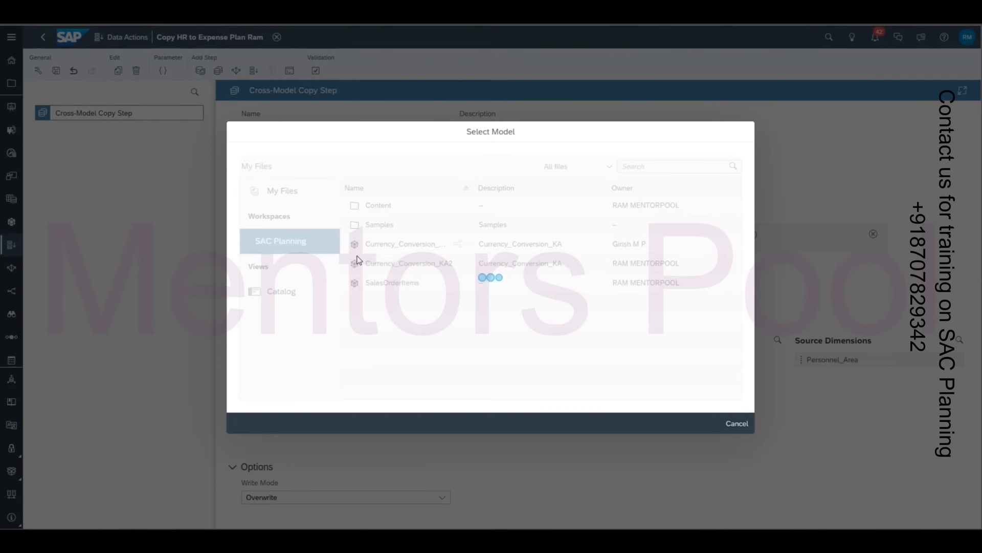
left_click(294, 194)
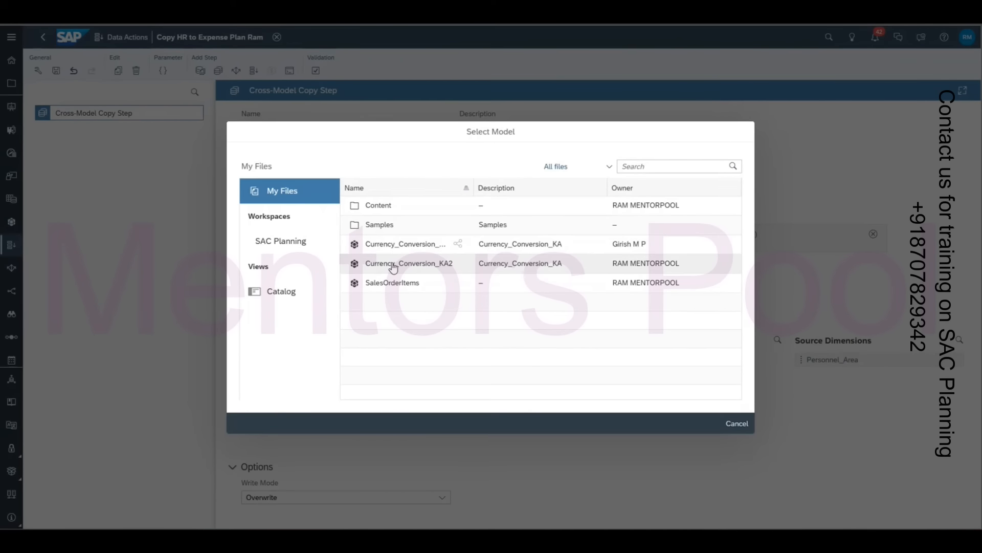
left_click(302, 250)
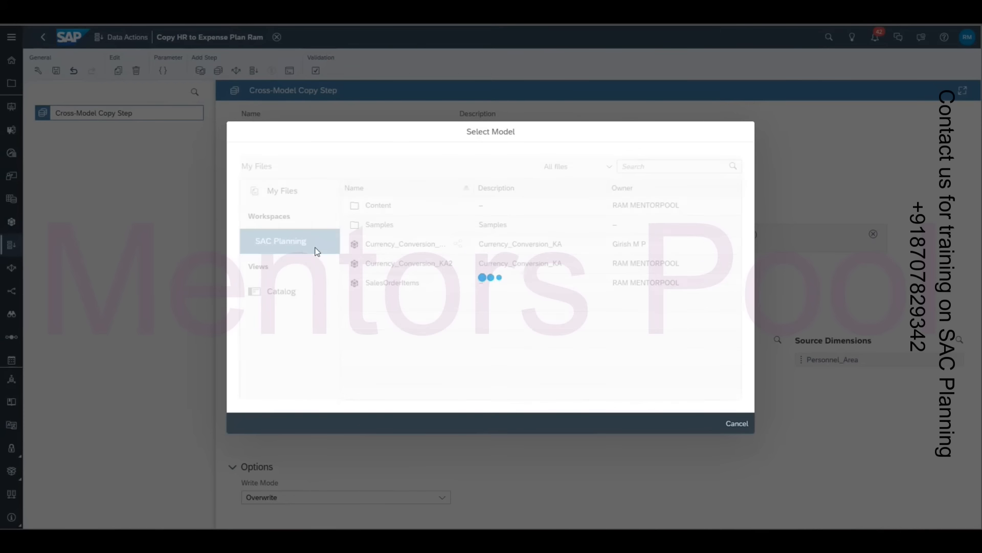
left_click(300, 203)
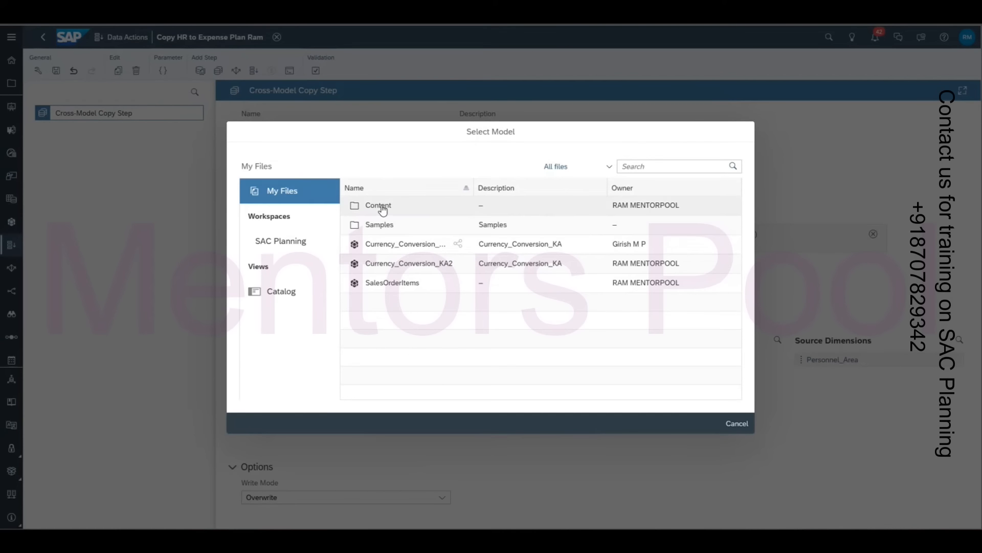
left_click(313, 247)
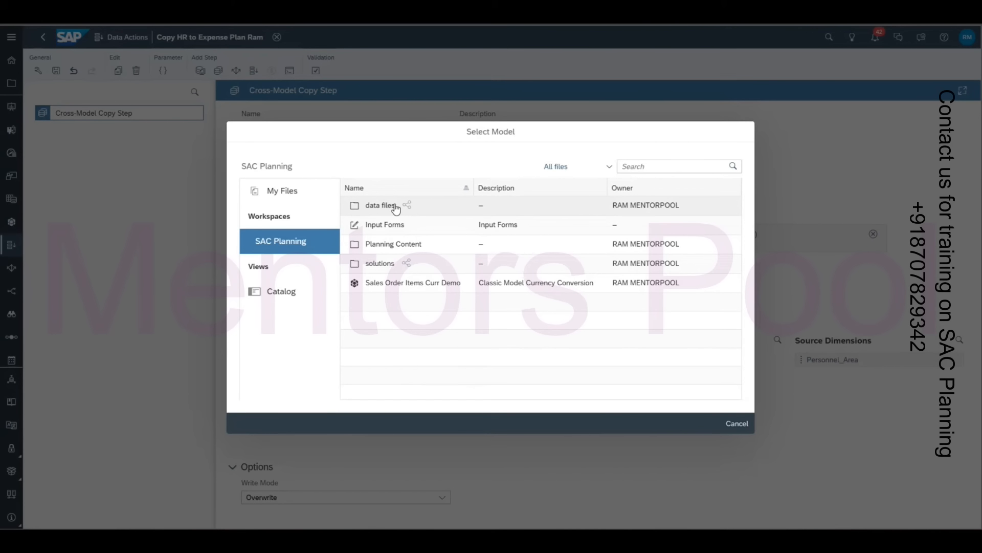
left_click(737, 423)
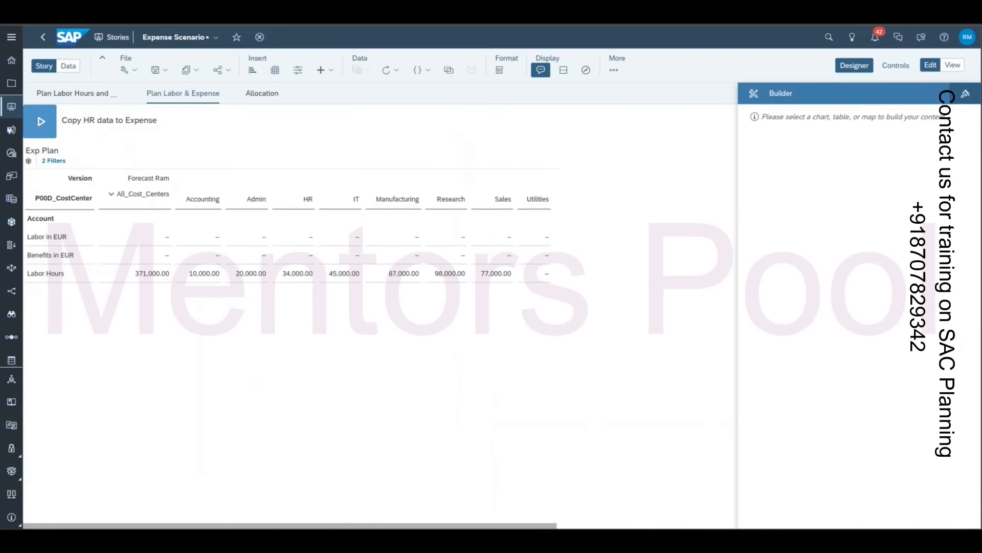
Step: Examine the Labor in EUR and Labor Hours rows per cost center in the Exp Plan table, alongside the Plan Labor Hours page
left_click(463, 165)
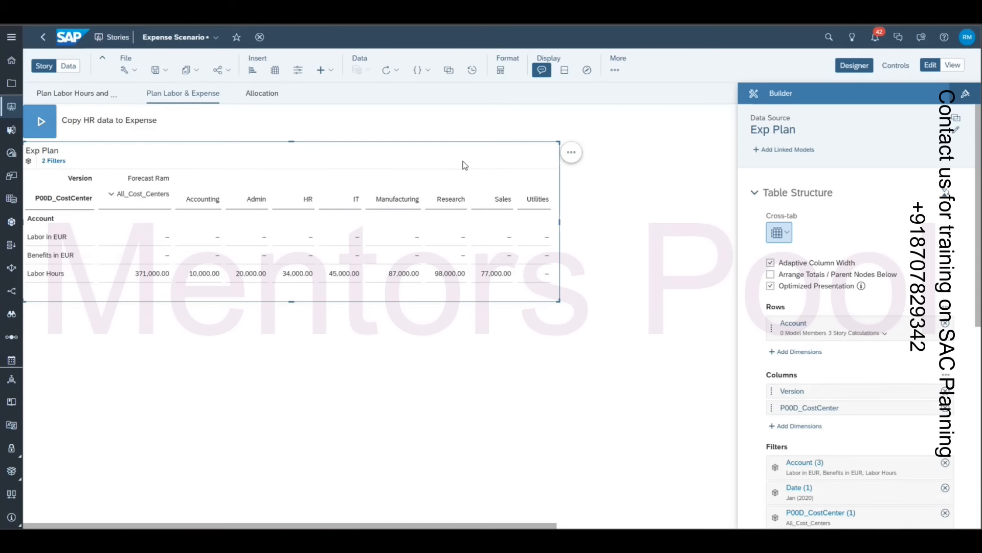
left_click(368, 127)
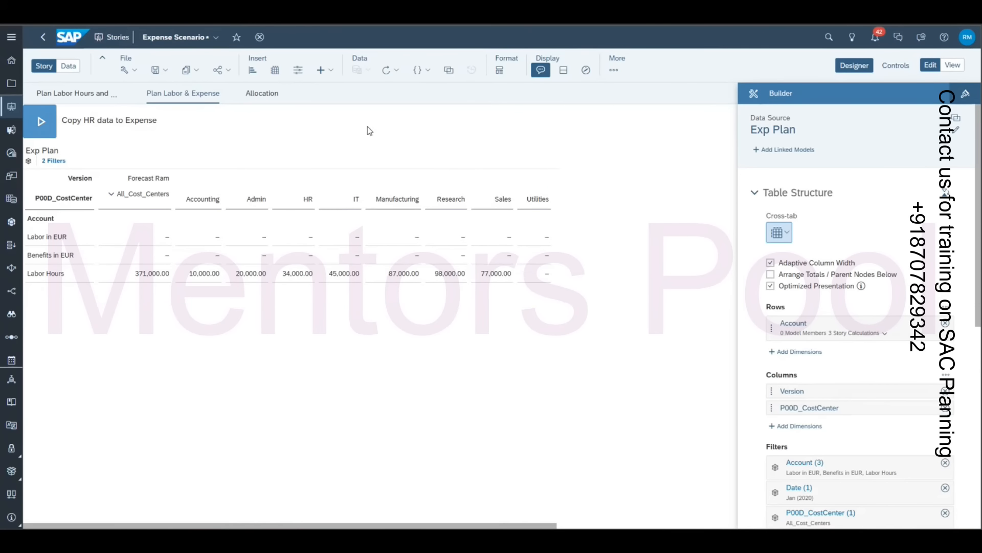
left_click(284, 152)
left_click(102, 90)
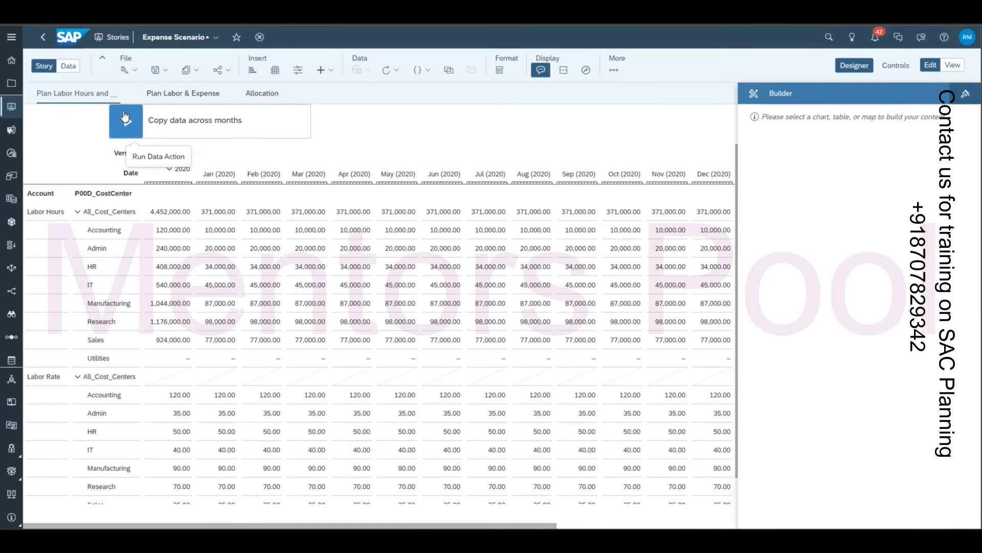
left_click(177, 94)
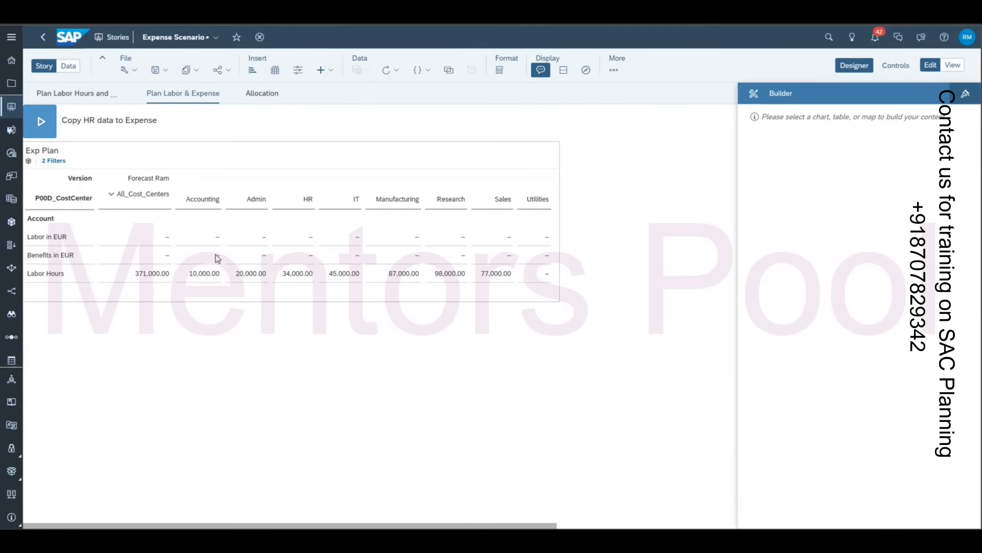
left_click(480, 168)
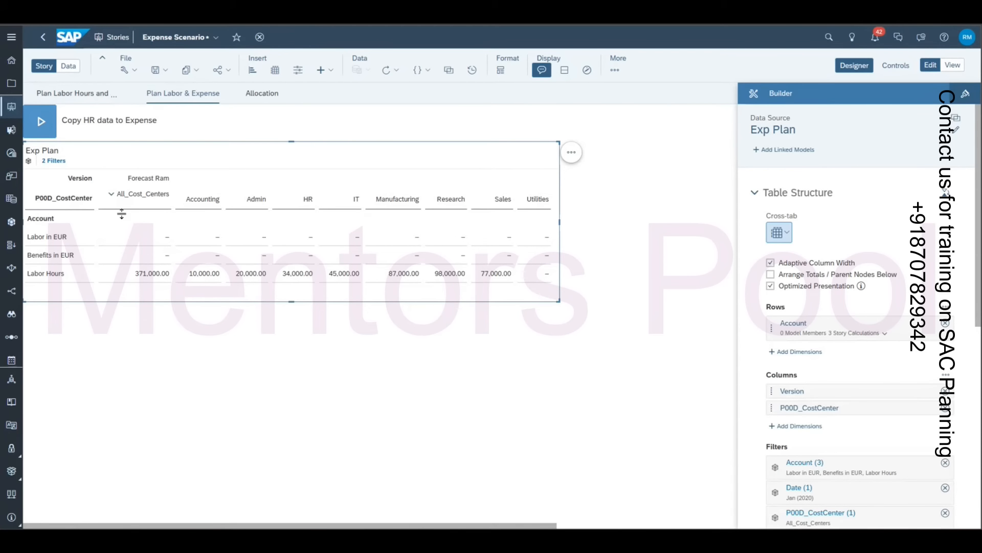
left_click(65, 243)
left_click(56, 279)
left_click(212, 279)
left_click_drag(217, 280, 499, 280)
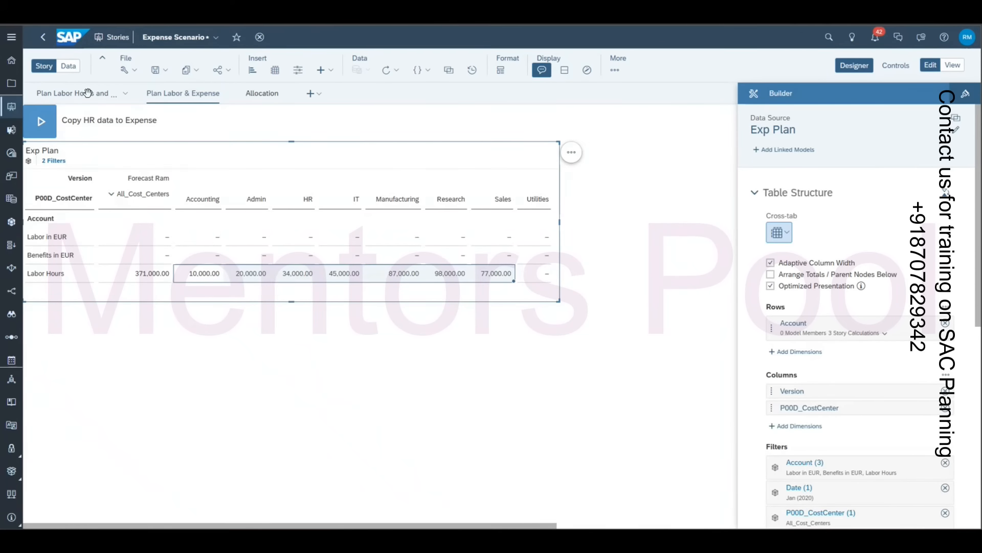
Step: Compare the Labor Rate per cost center on the Plan Labor Hours page with the labor accounts on the Plan Labor & Expense page
left_click(88, 93)
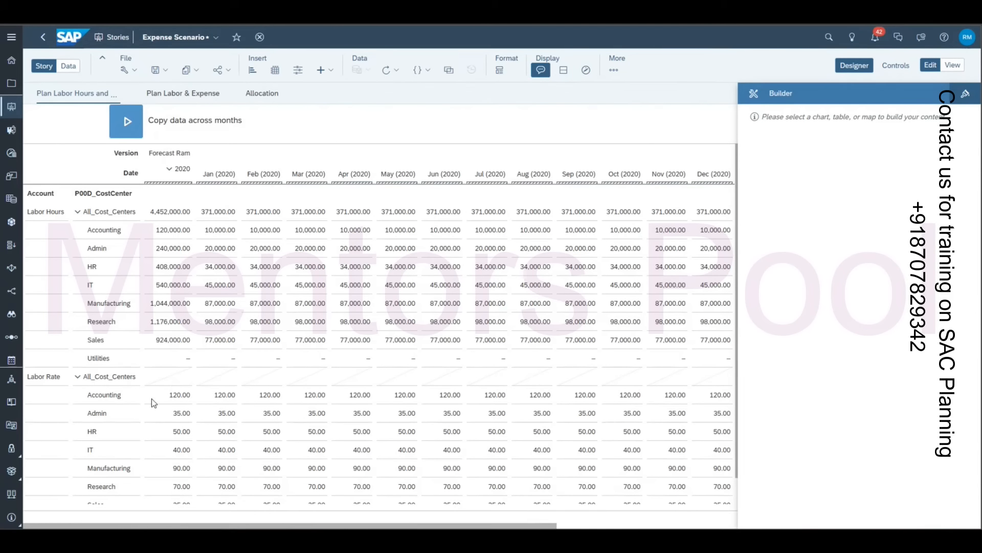
left_click(59, 376)
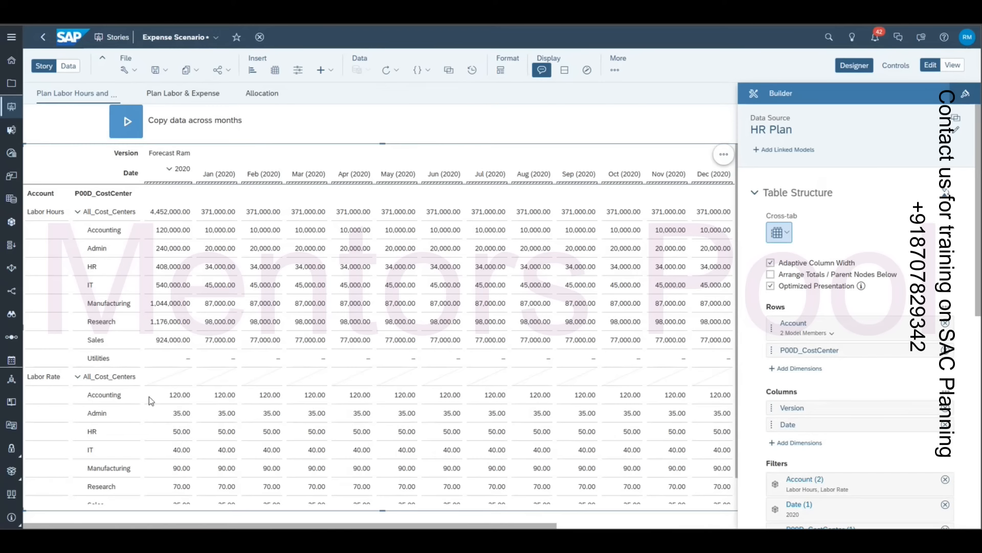
left_click(184, 417)
left_click(185, 432)
left_click(171, 92)
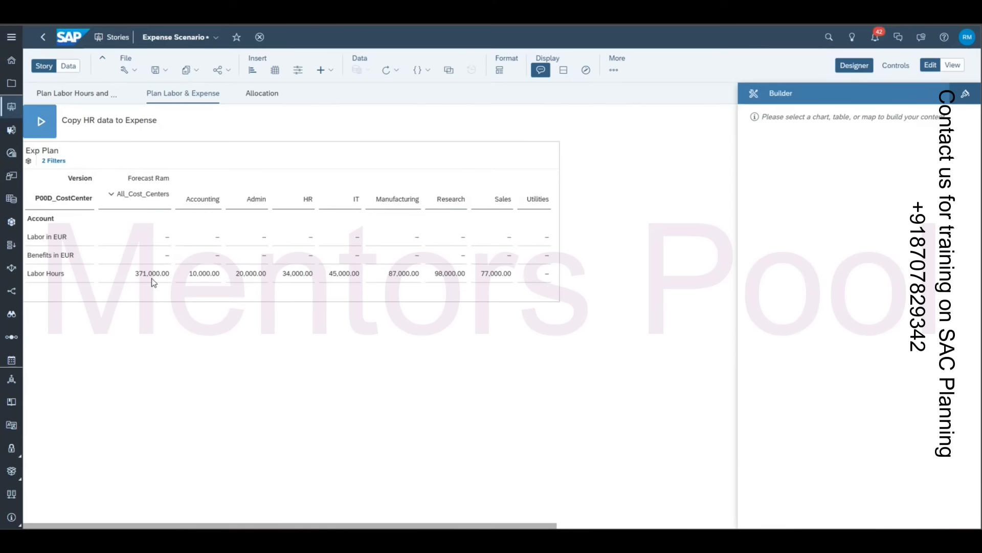
left_click(206, 205)
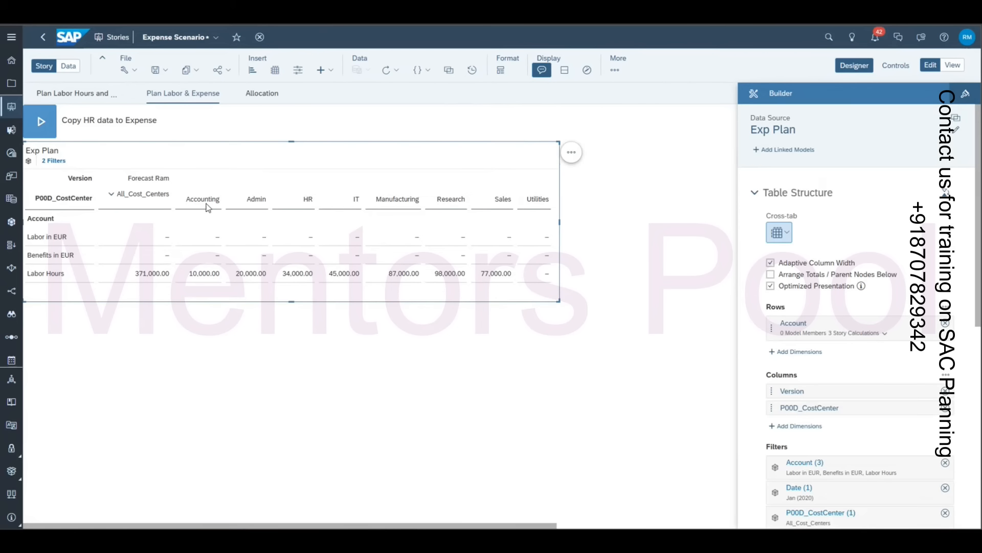
left_click(206, 238)
left_click(211, 276)
left_click(79, 93)
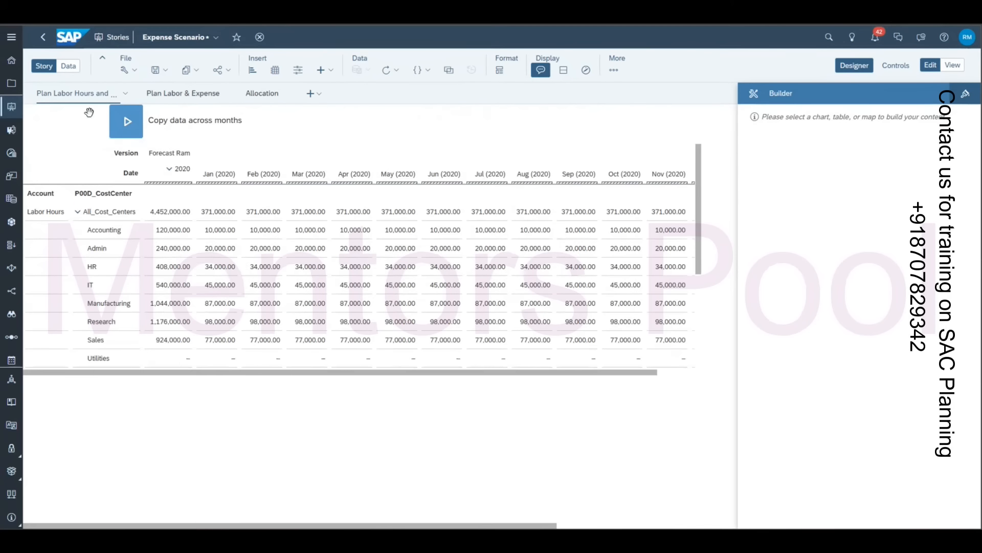
left_click(227, 398)
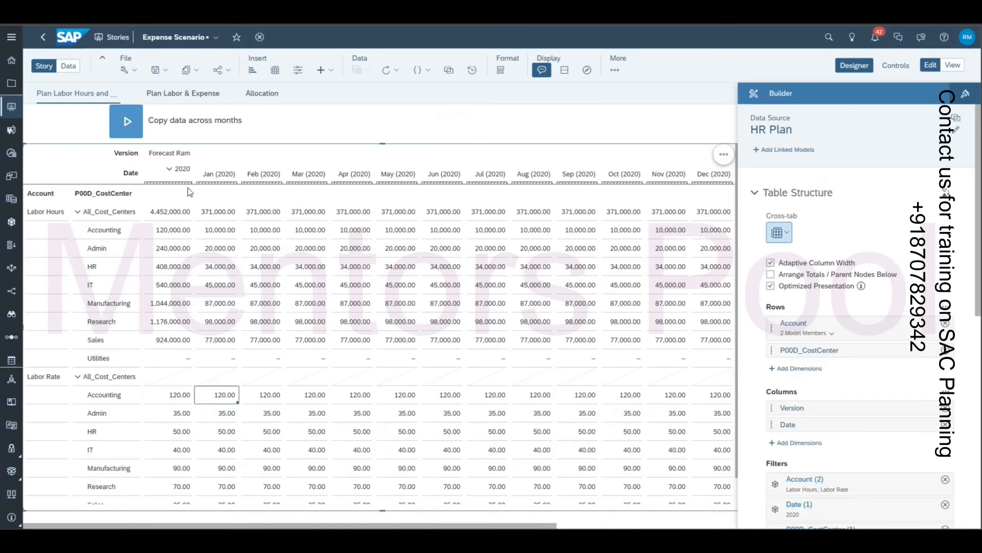
left_click(172, 91)
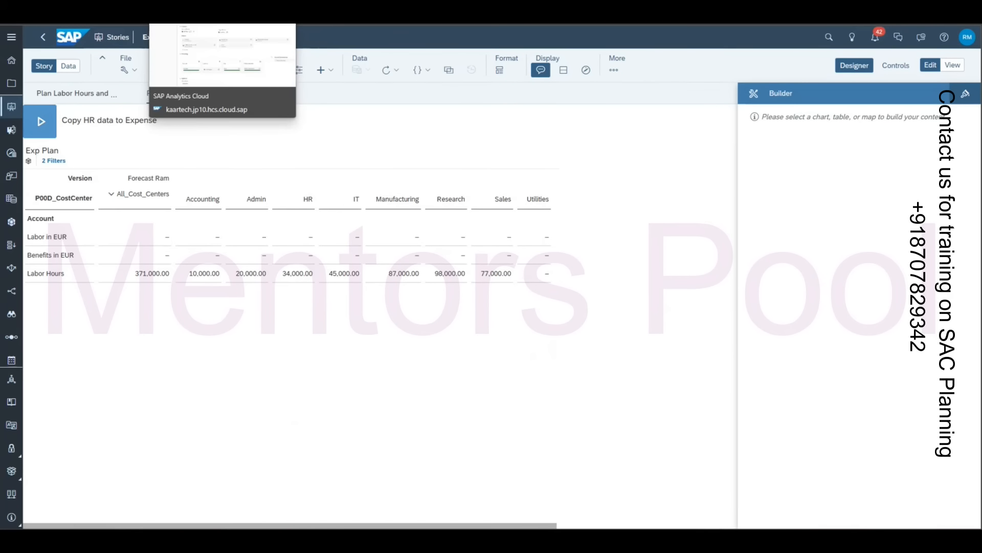
left_click(197, 4)
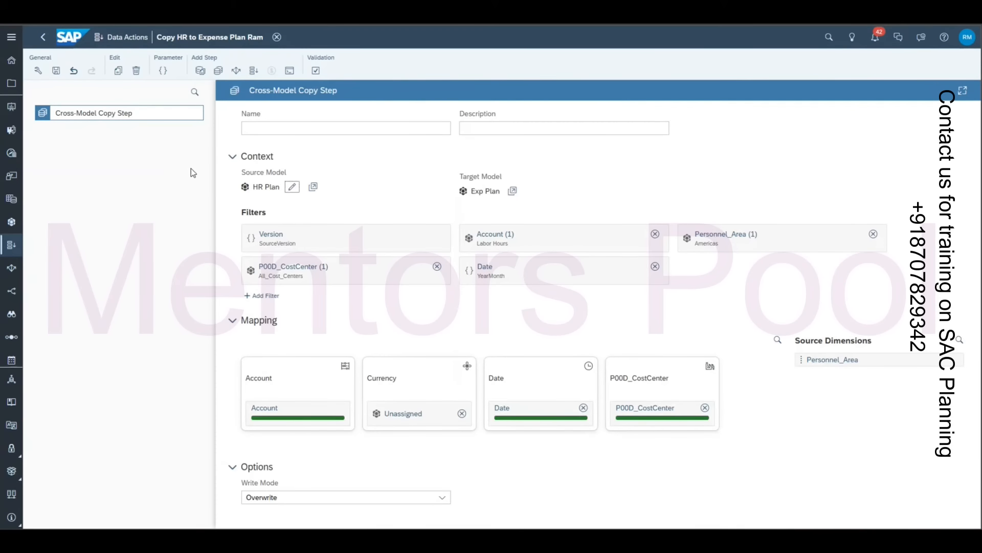
left_click(110, 4)
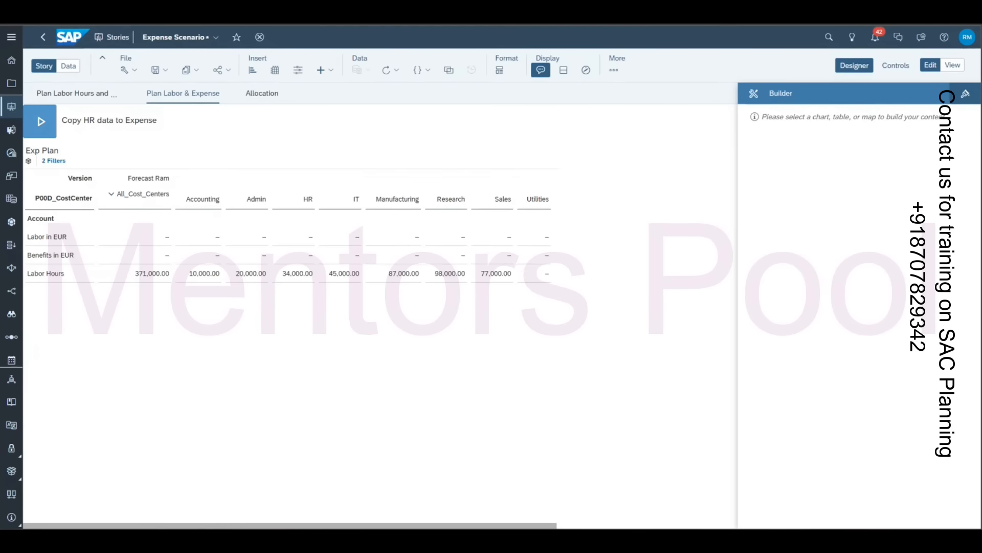
Step: Open the Exp Plan model in the Modeler and create a new data action from it
left_click(197, 4)
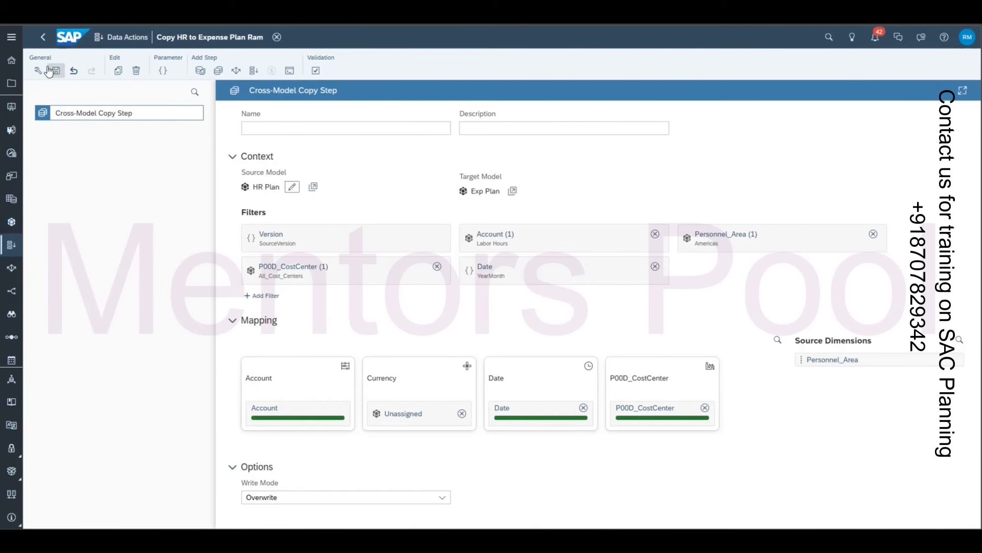
left_click(11, 245)
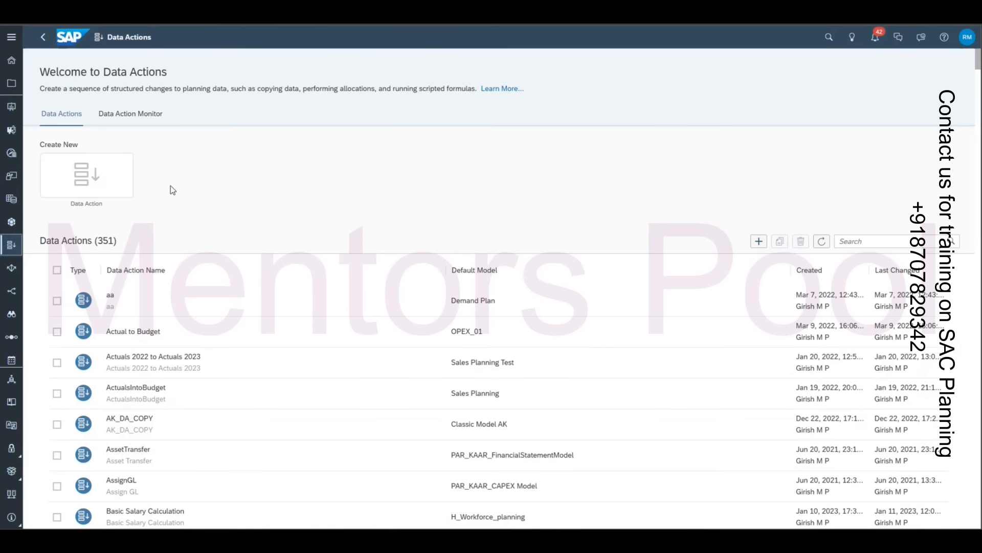
left_click(10, 225)
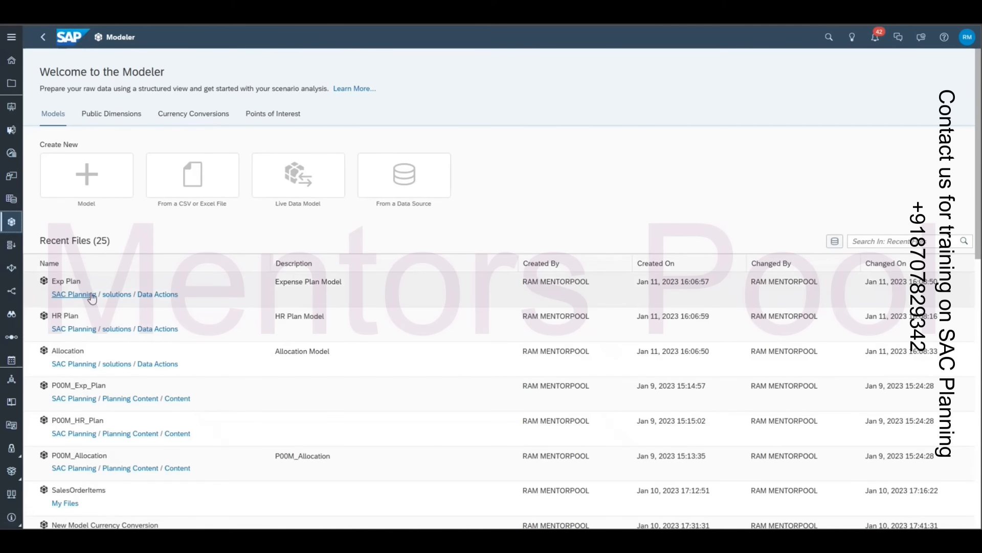
left_click(90, 284)
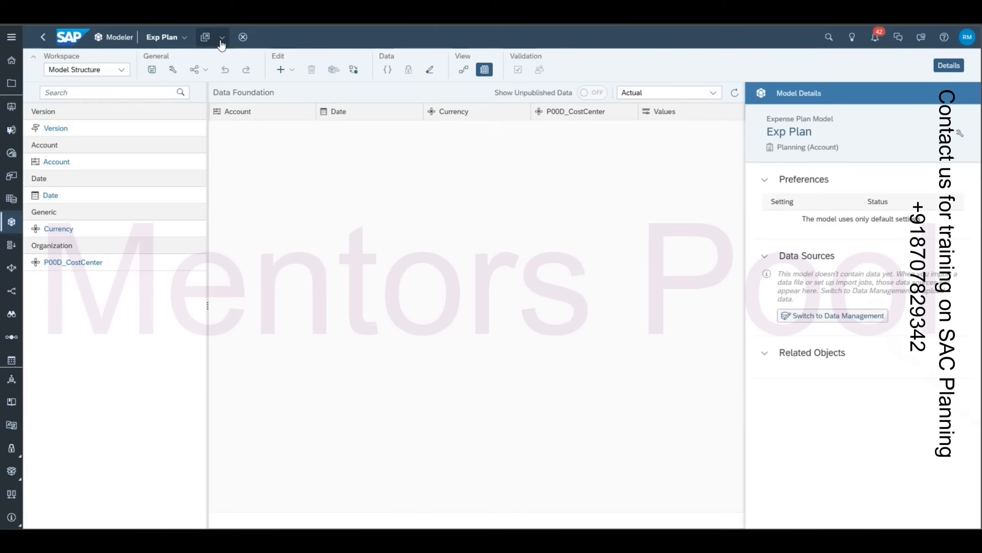
left_click(221, 38)
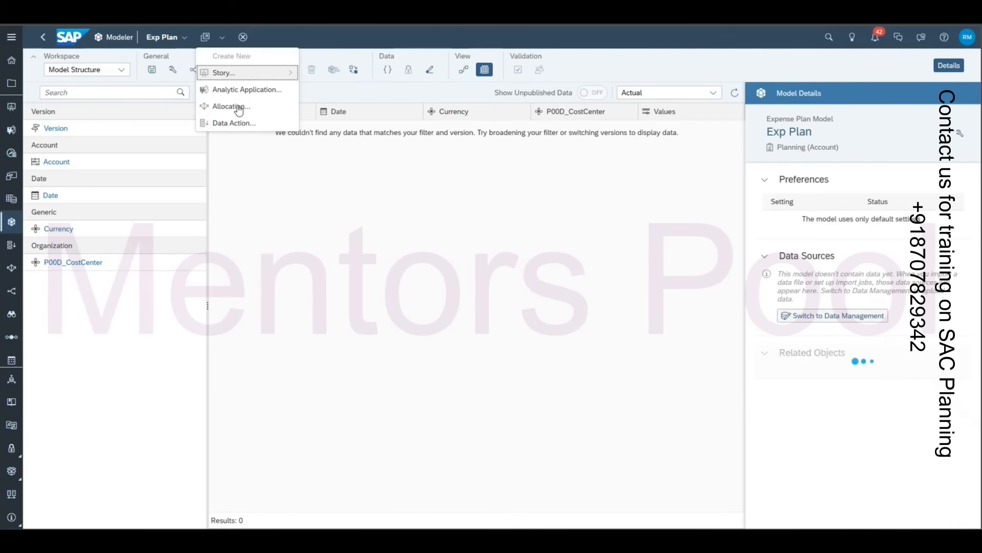
left_click(244, 121)
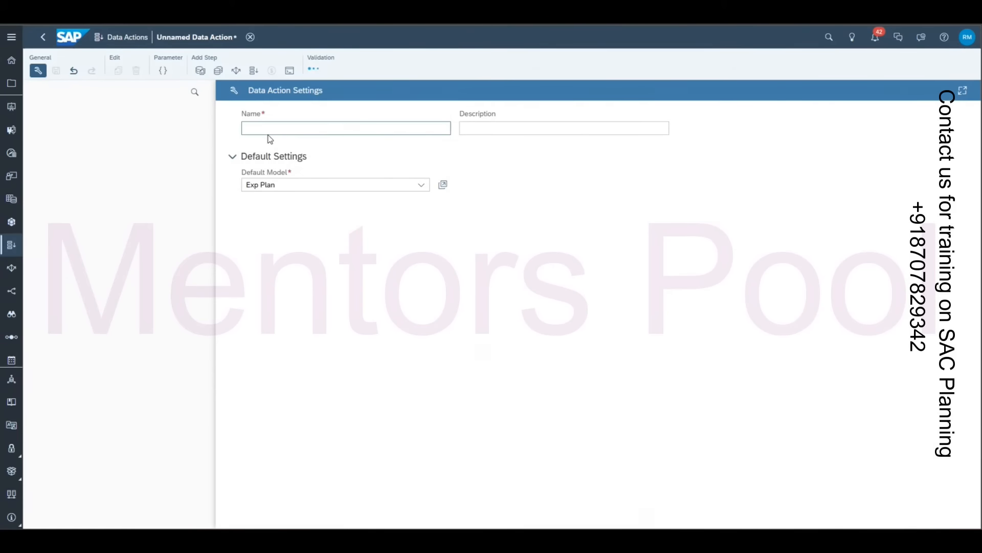
Step: Name the data action "Labor cost calculation" and add an Advanced Formulas step to it
left_click(301, 130)
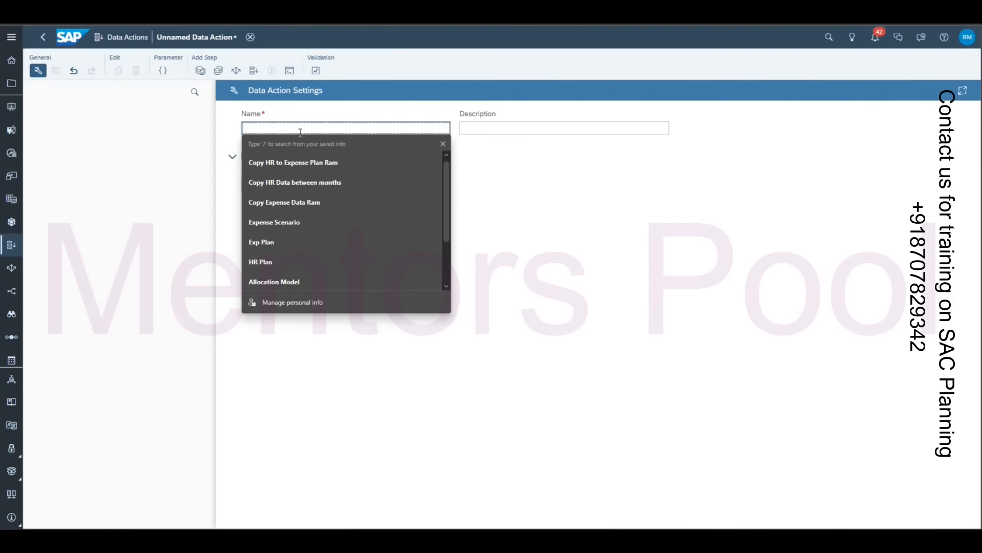
type("Labor cost calculation")
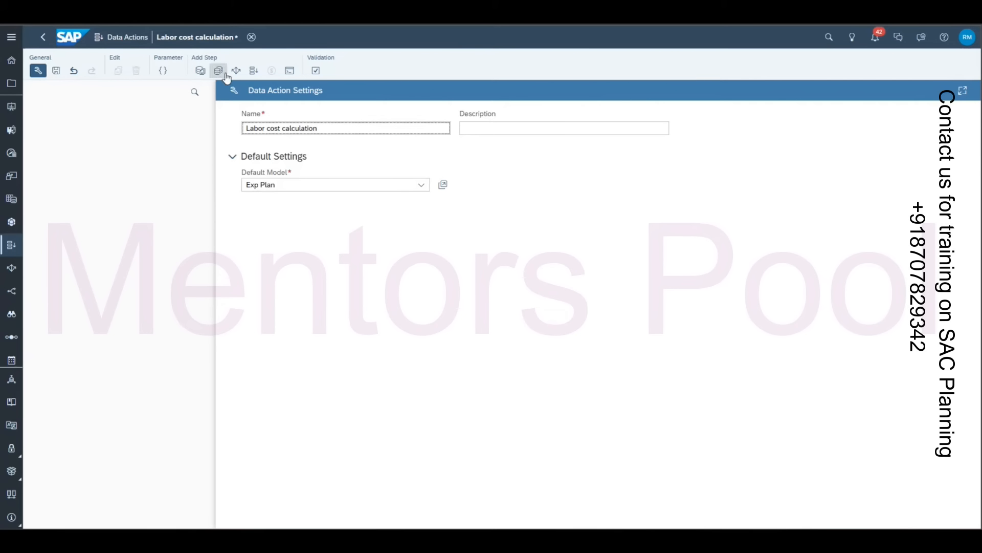
left_click(290, 72)
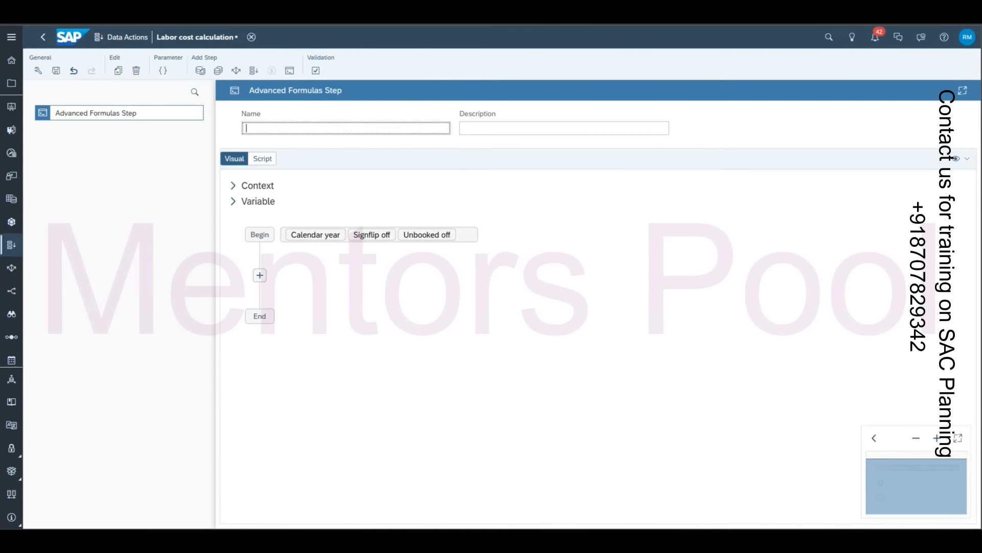
Step: Name the advanced formulas step "Labor = Labour hours * Rate" and expand its Context section
left_click(234, 187)
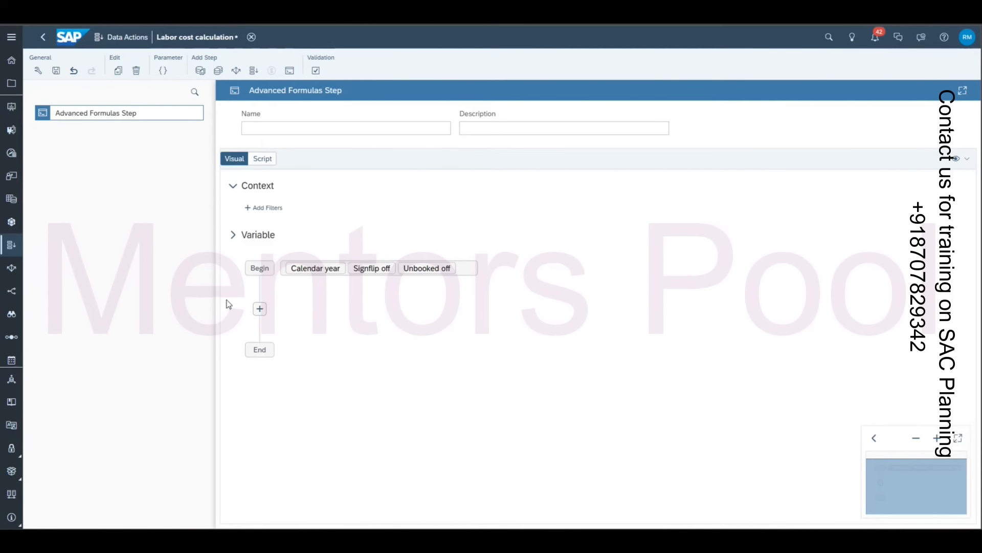
left_click(274, 127)
type("Labor hours")
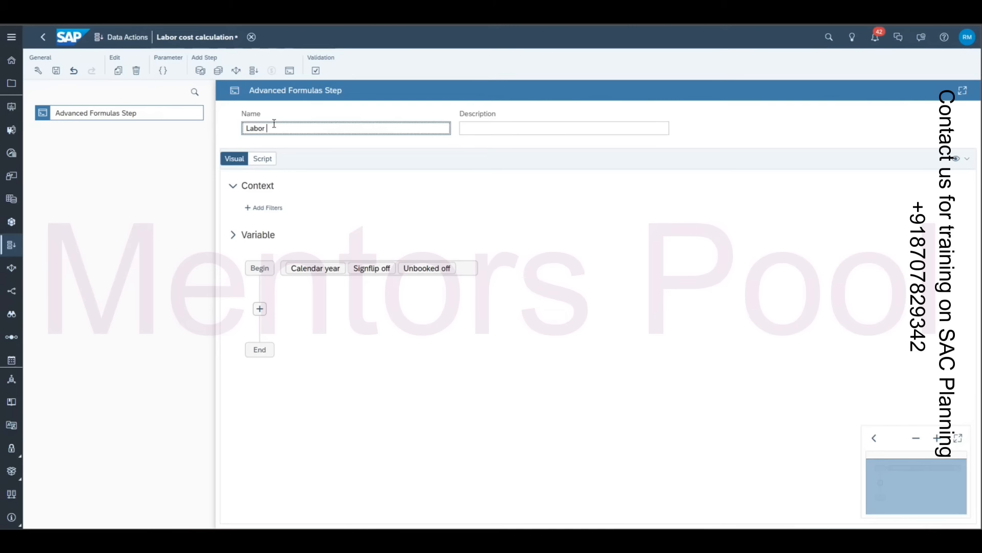
key("BackSpace")
key("BackSpace")
key("BackSpace")
key("BackSpace")
key("BackSpace")
type("= Labour hours * rate")
key("BackSpace")
key("BackSpace")
key("BackSpace")
key("BackSpace")
type("Rate")
double_click(293, 128)
double_click(331, 130)
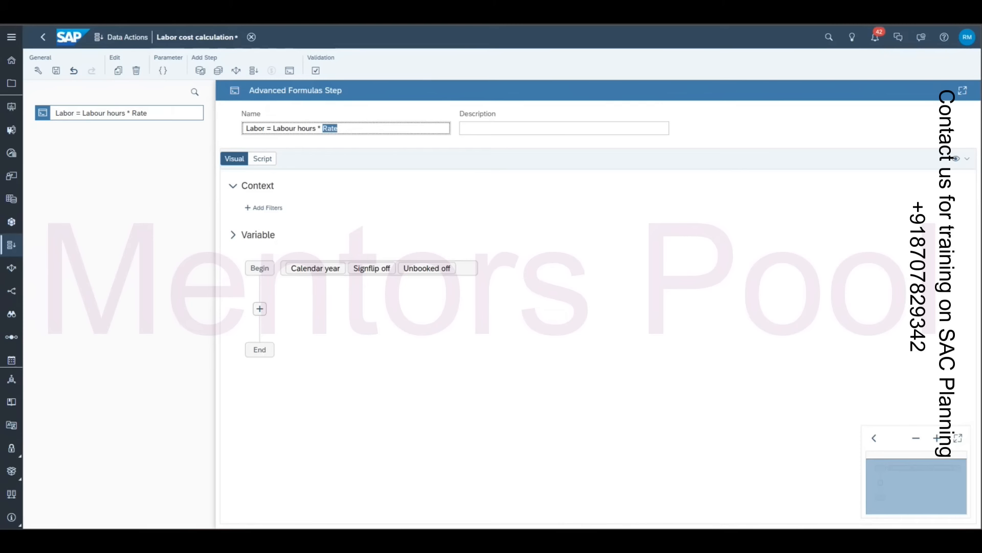
Step: Add context filters restricting Date to 2020 and P00D_CostCenter to All_Cost_Centers
left_click(274, 207)
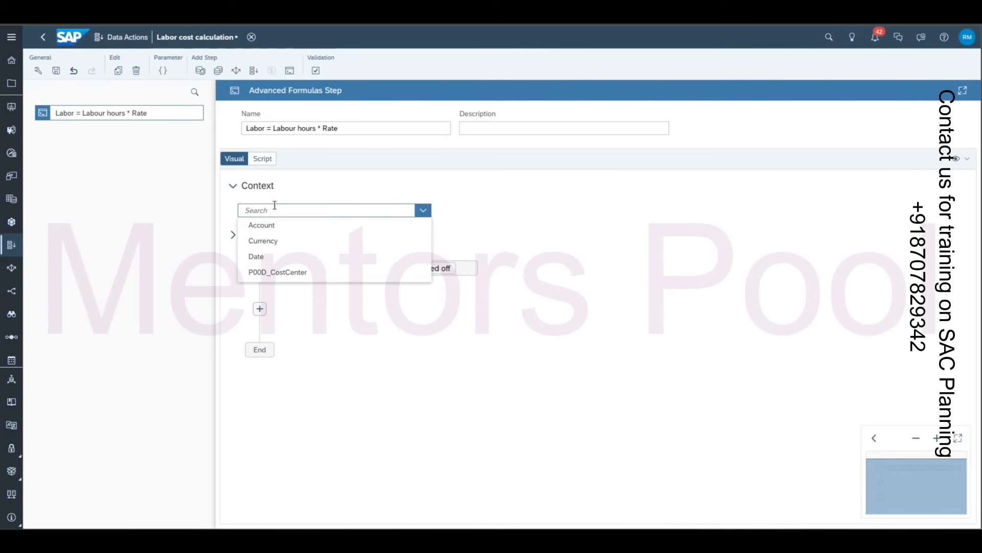
left_click(306, 261)
left_click(360, 242)
left_click(682, 400)
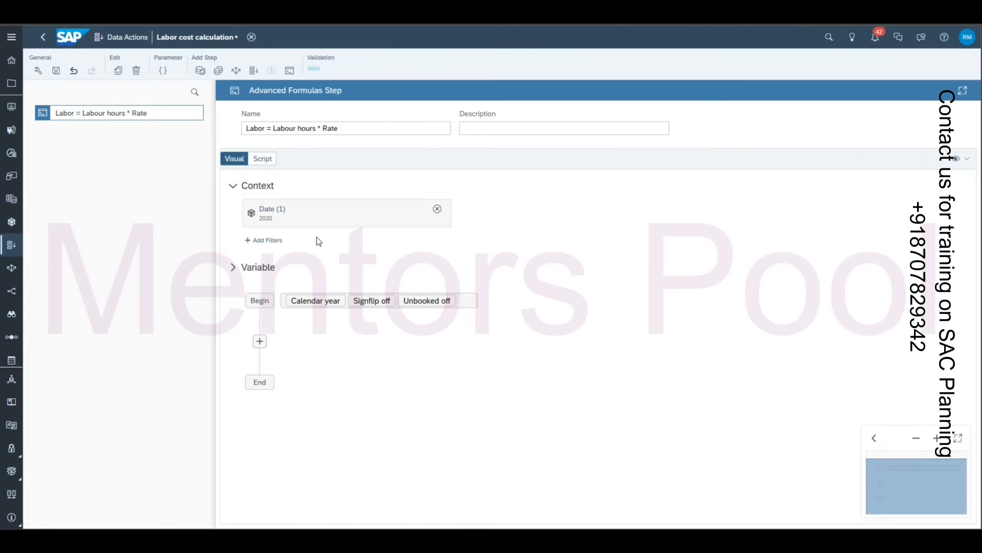
left_click(275, 242)
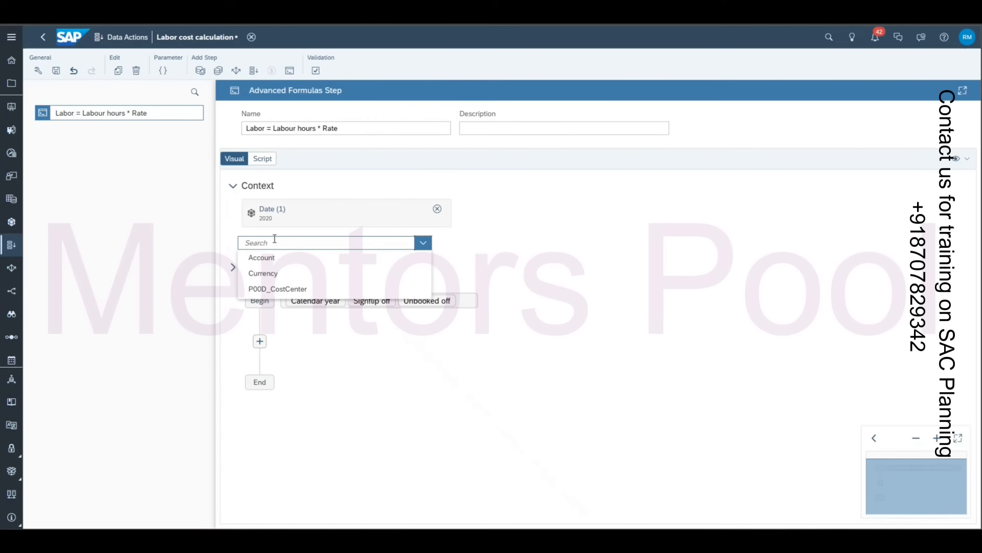
left_click(286, 289)
left_click(352, 243)
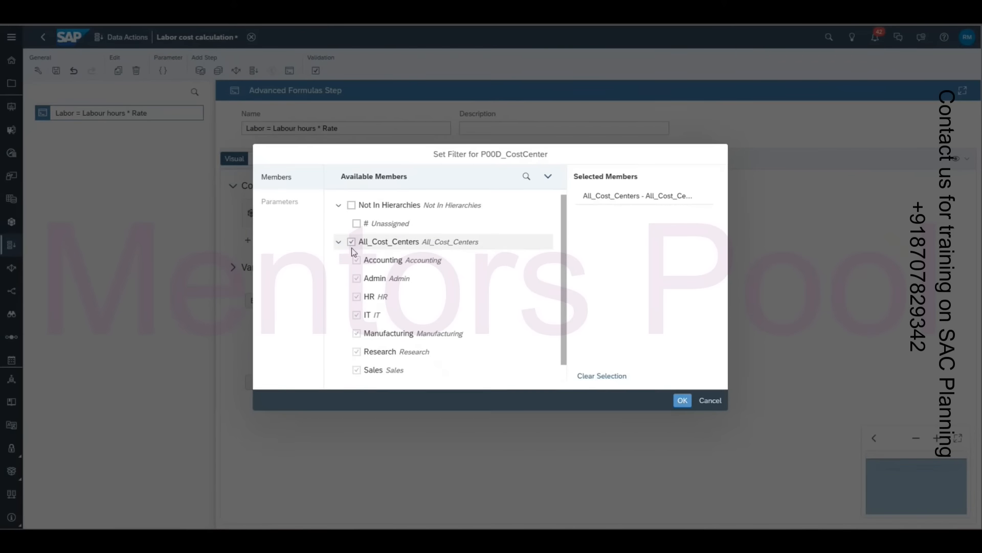
left_click(682, 399)
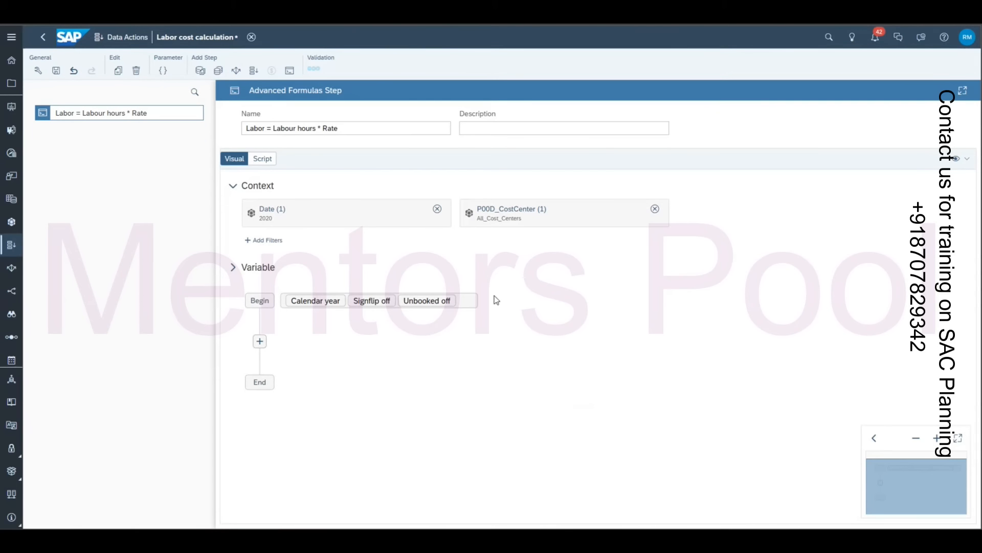
Step: Add a Currency context filter set to EUR
left_click(265, 241)
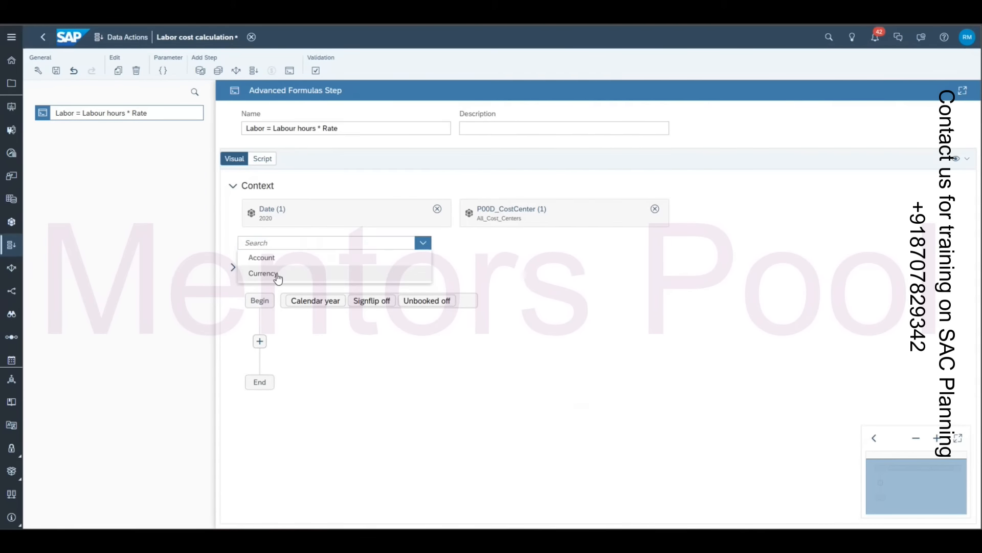
left_click(278, 276)
left_click(341, 223)
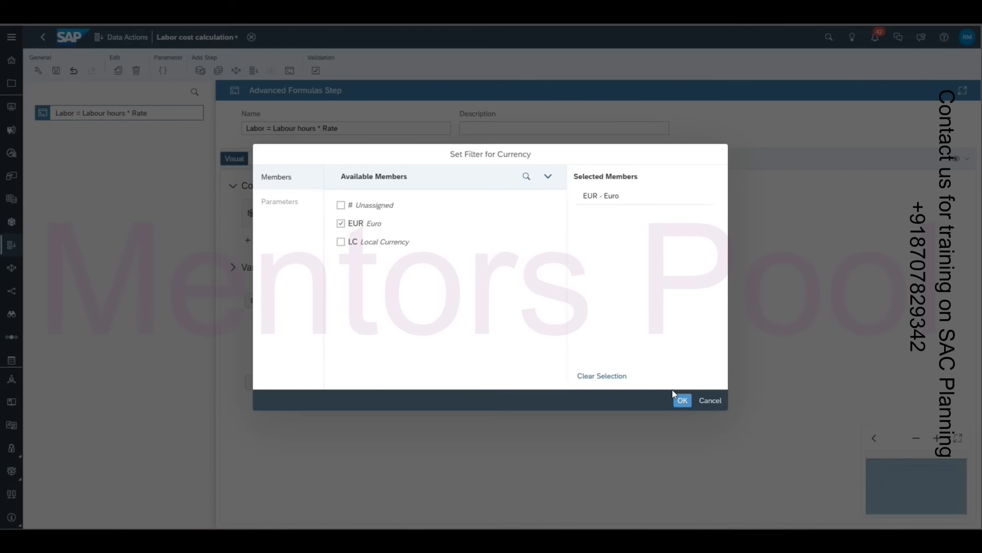
left_click(682, 400)
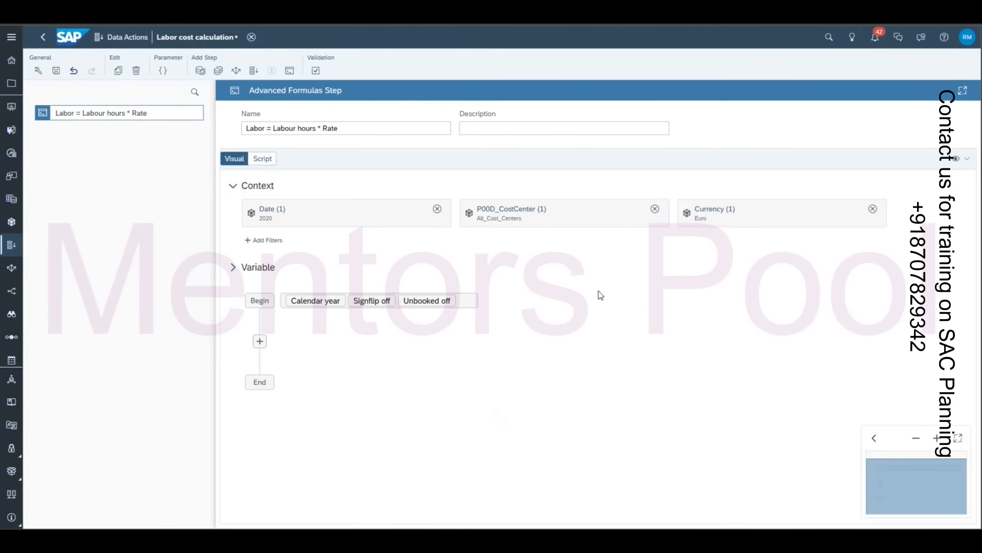
left_click(261, 132)
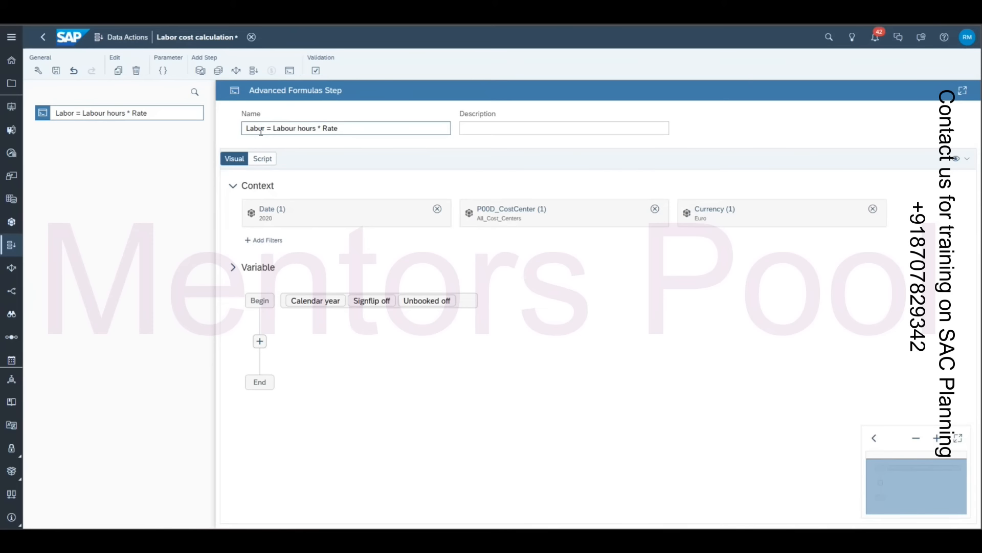
left_click_drag(266, 129, 240, 127)
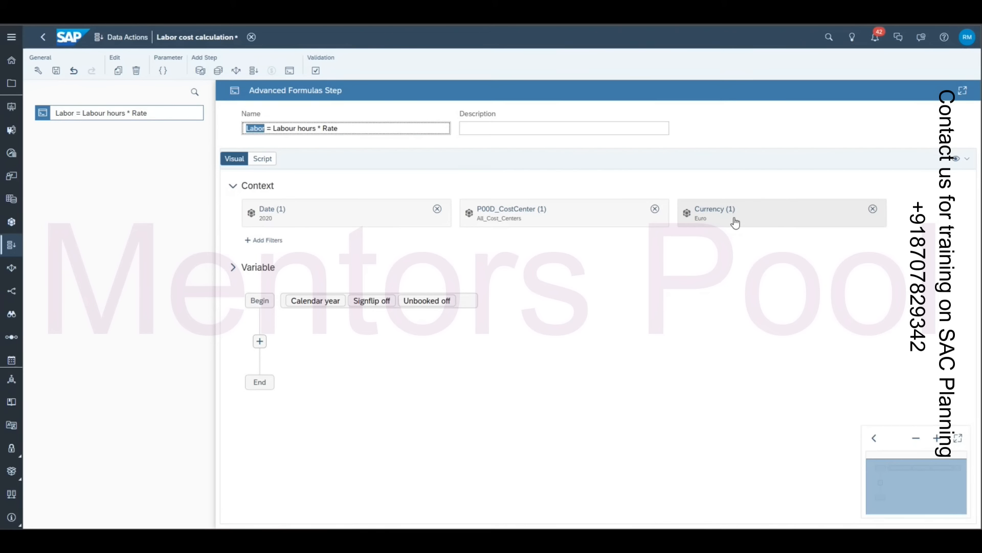
left_click(578, 314)
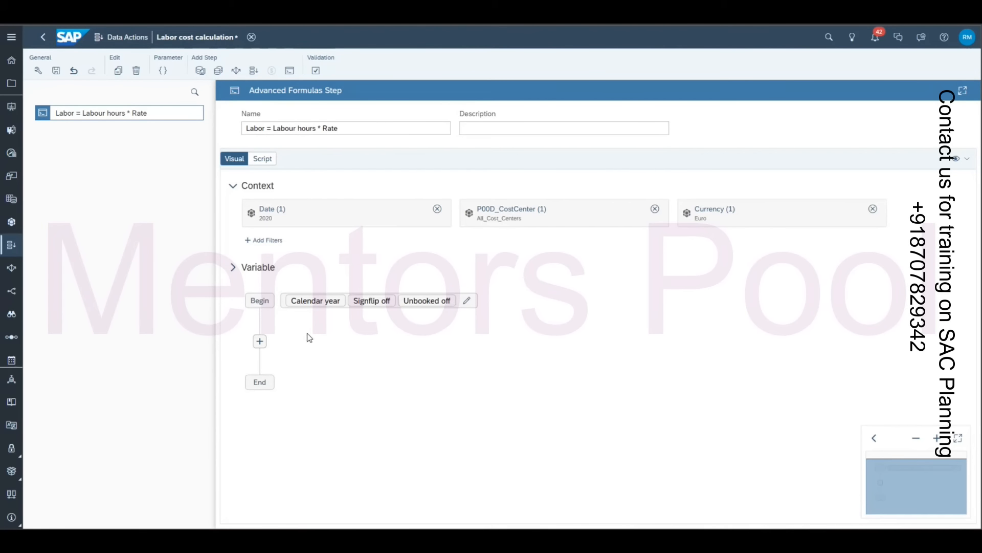
Step: Compare the MEMBERSET script generated for the step with its visual context filters
left_click(263, 160)
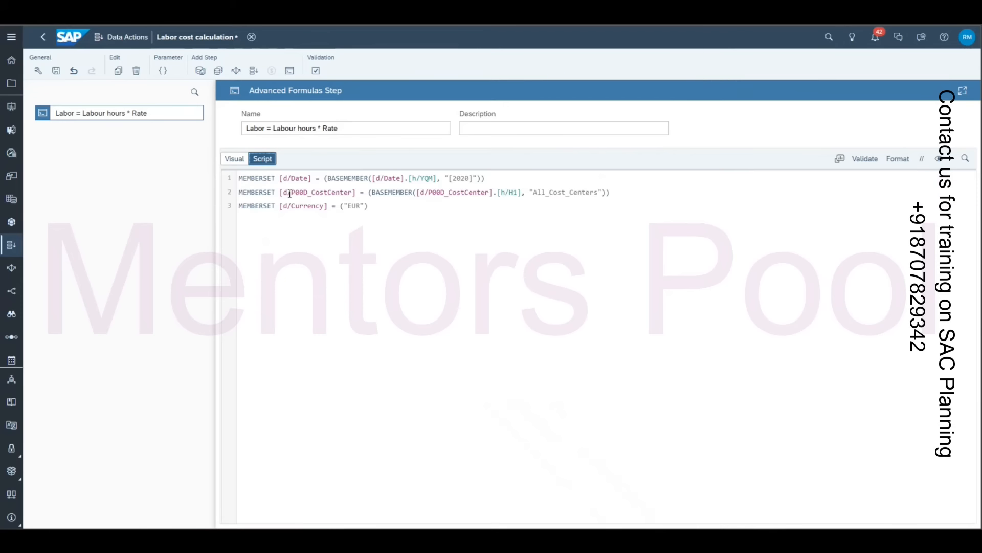
left_click(411, 261)
key("Return")
key("Return")
left_click(234, 159)
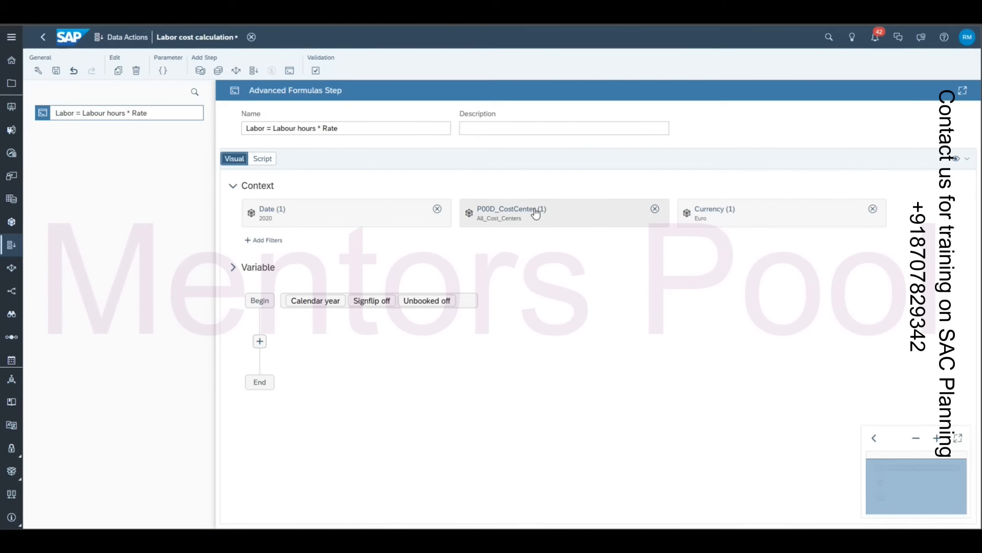
Step: Return to the script view and start a new line below the MEMBERSET statements, leaving one line blank
left_click(272, 159)
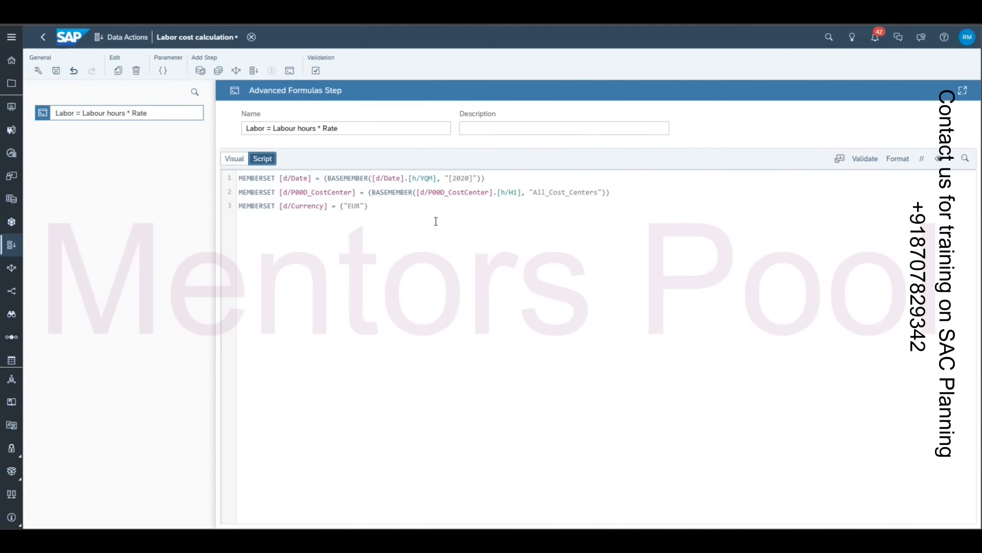
left_click(317, 270)
key("Return")
key("Return")
type("da")
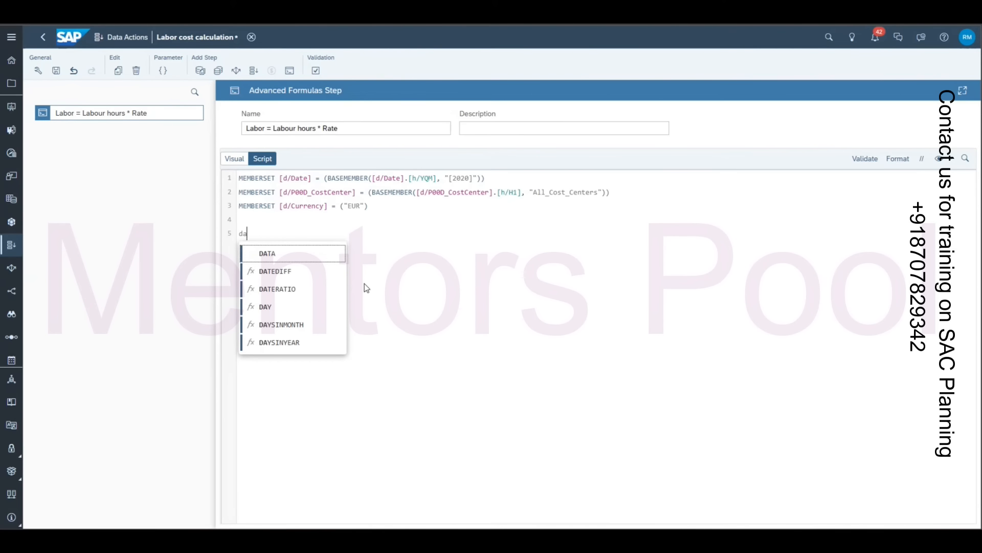
key("Return")
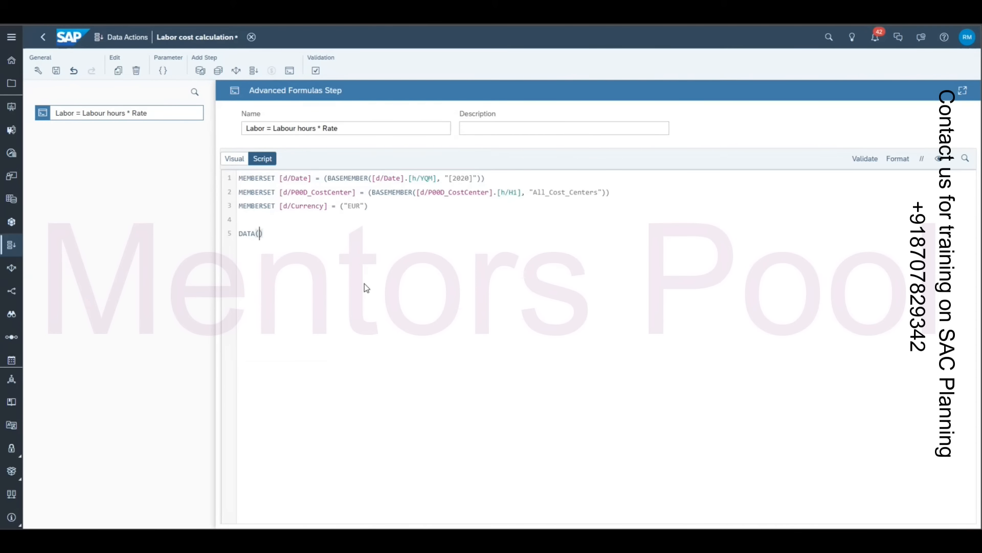
type("[")
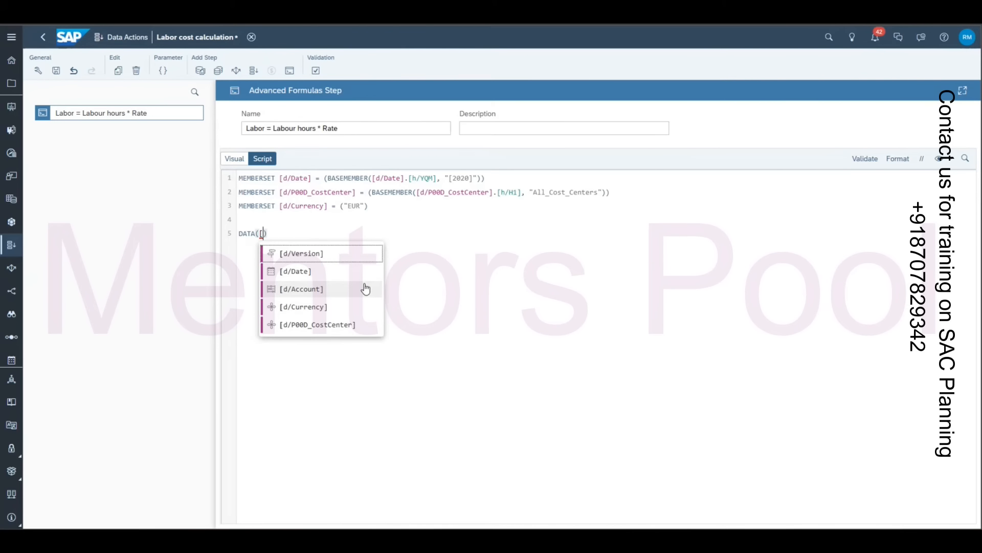
left_click(337, 297)
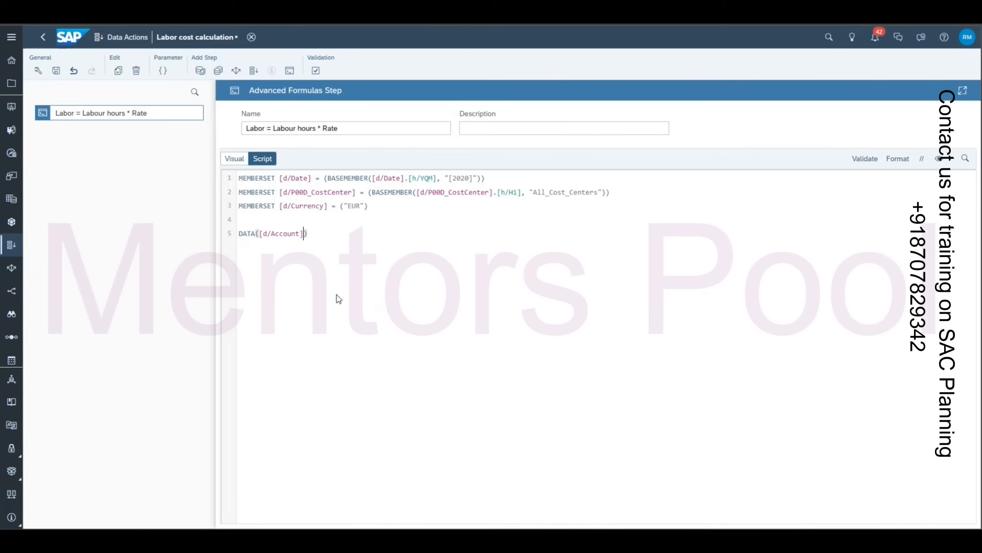
type("=")
key("ctrl+space")
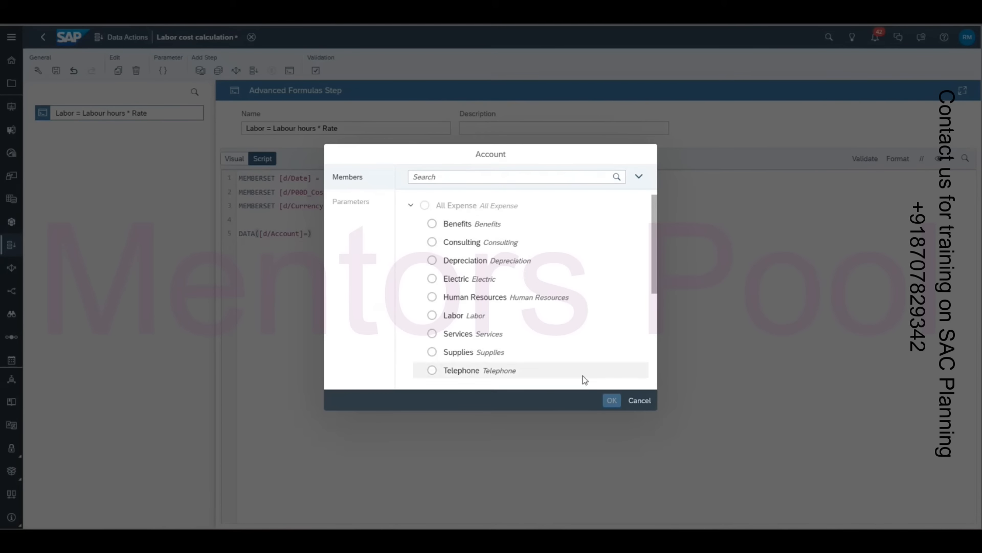
left_click(639, 400)
left_click_drag(323, 228, 235, 238)
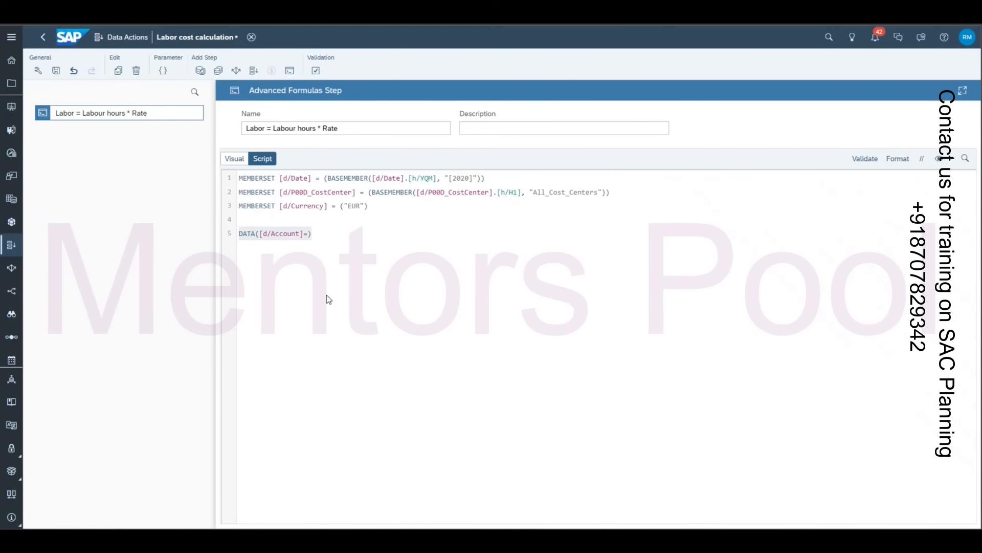
Step: Write DATA([d/Account]="Labor") = on line 5 of the script, picking Labor from the account members
type("d")
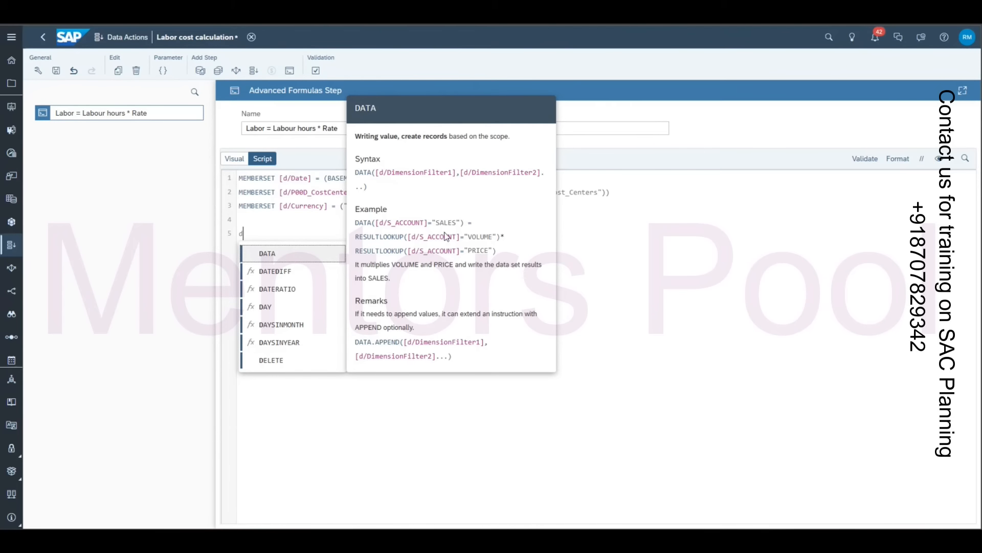
left_click(322, 253)
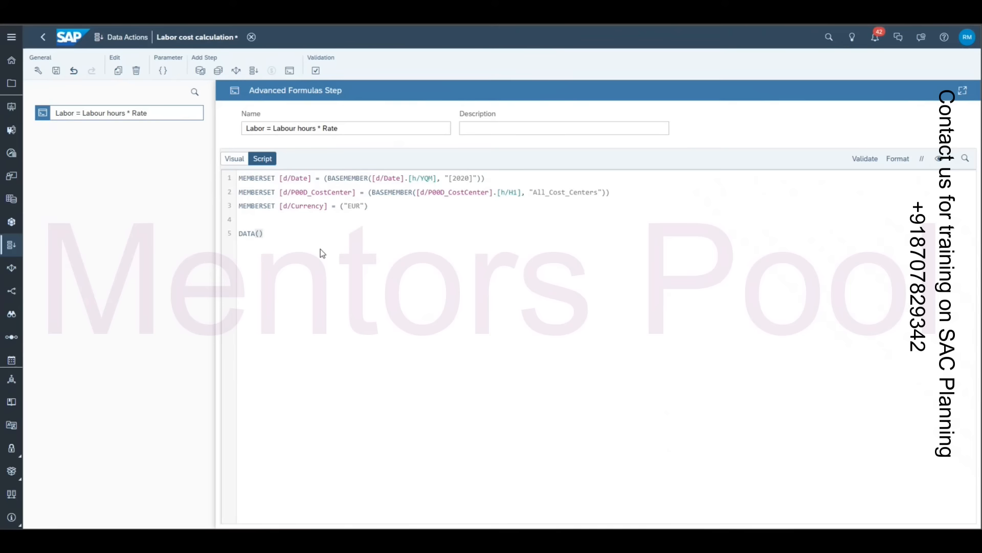
type("[")
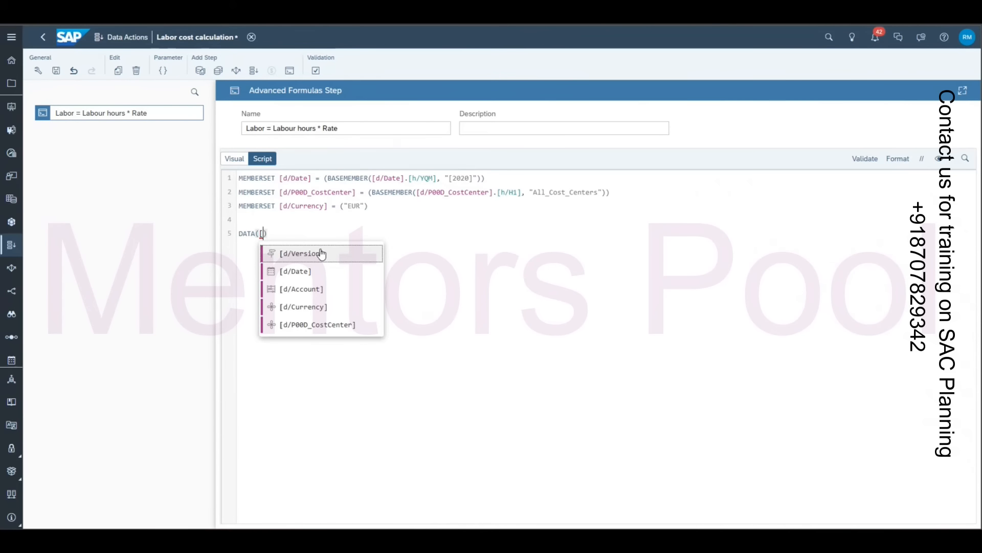
left_click(323, 290)
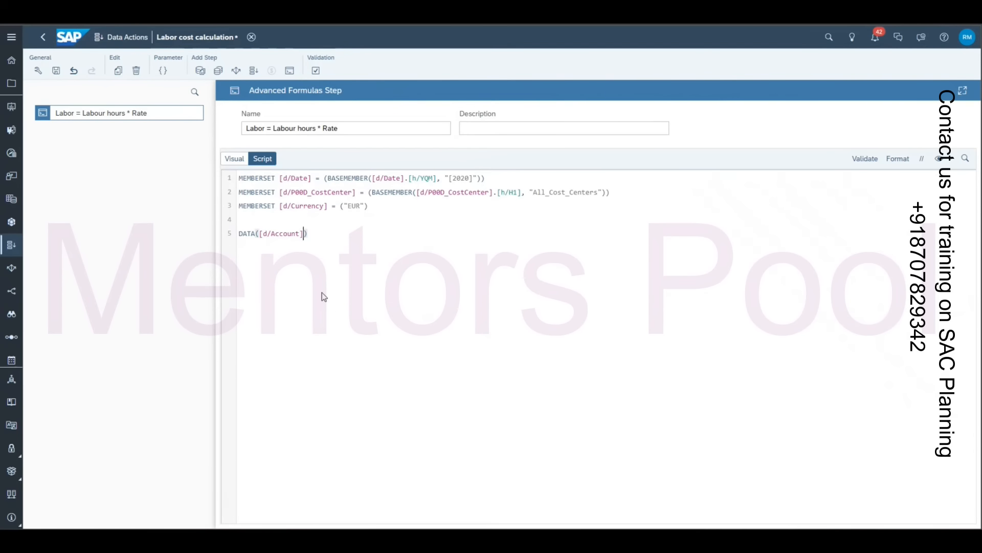
type("=")
key("ctrl+space")
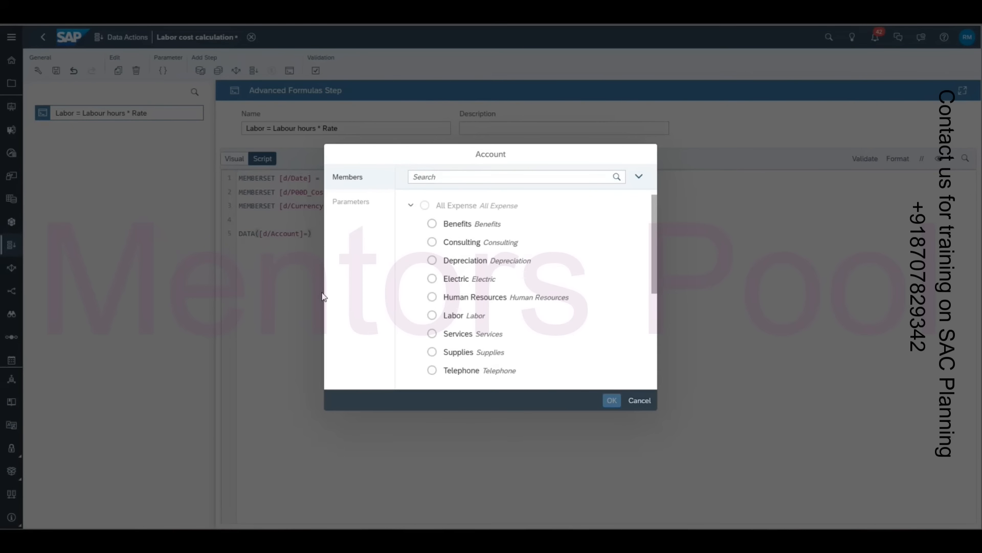
left_click(432, 316)
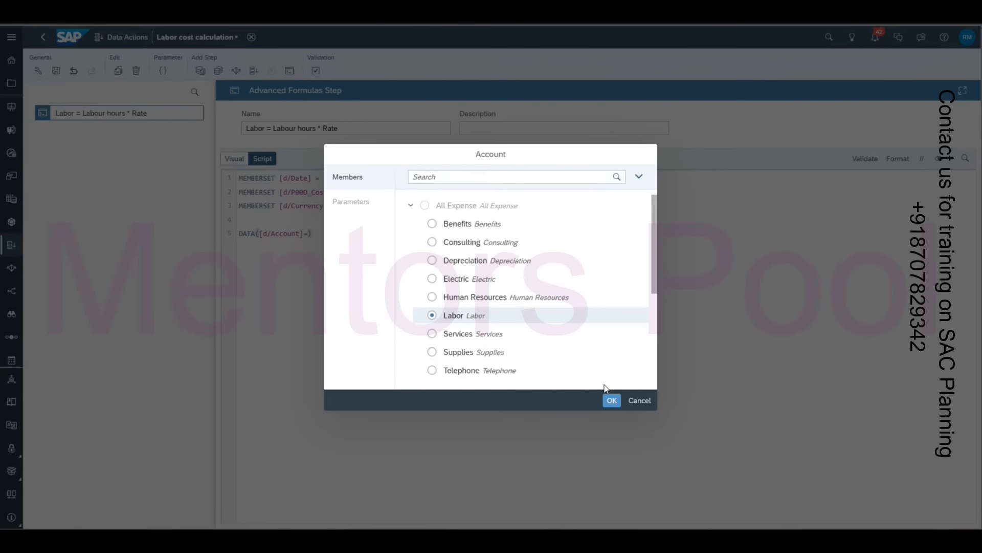
left_click(611, 400)
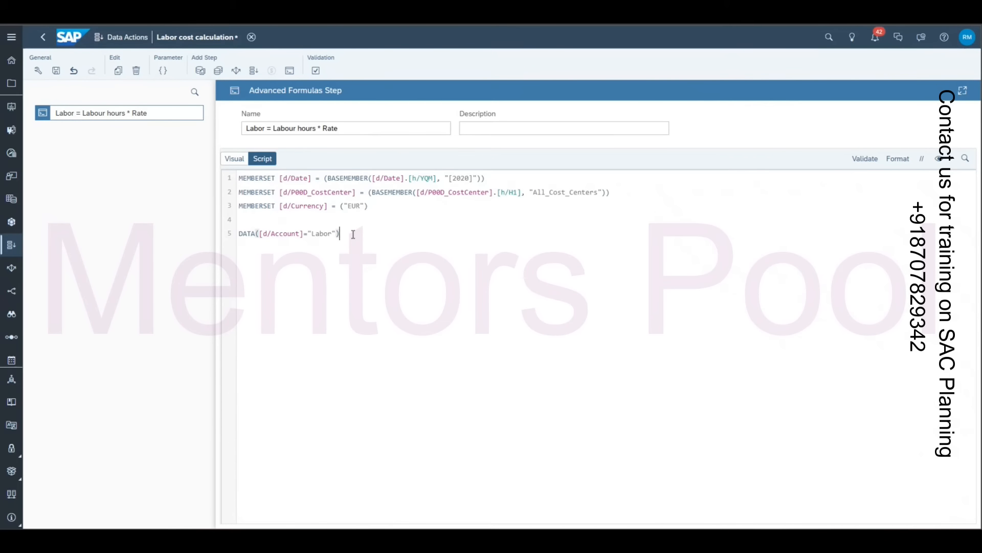
left_click_drag(353, 234, 240, 239)
left_click(407, 244)
type("=")
left_click_drag(339, 234, 233, 235)
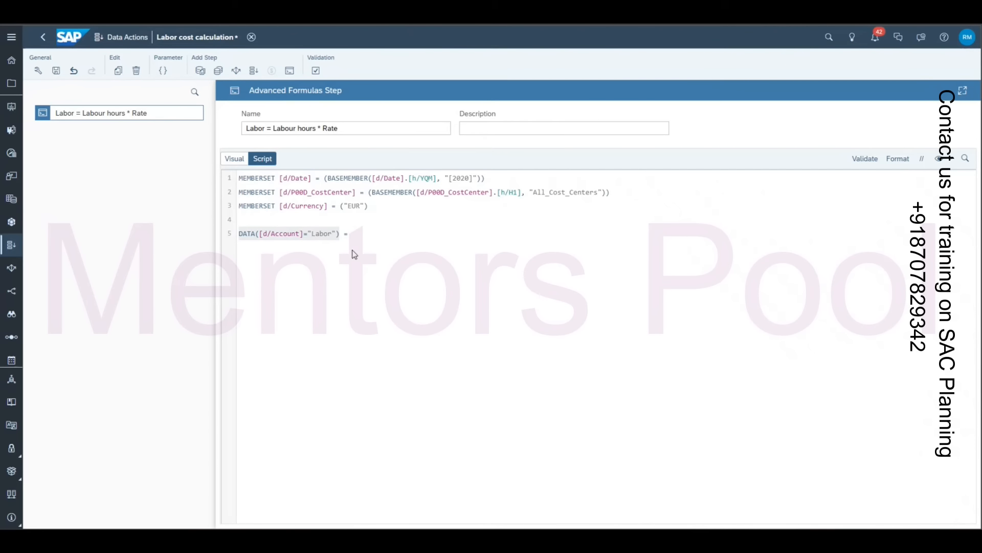
left_click(367, 235)
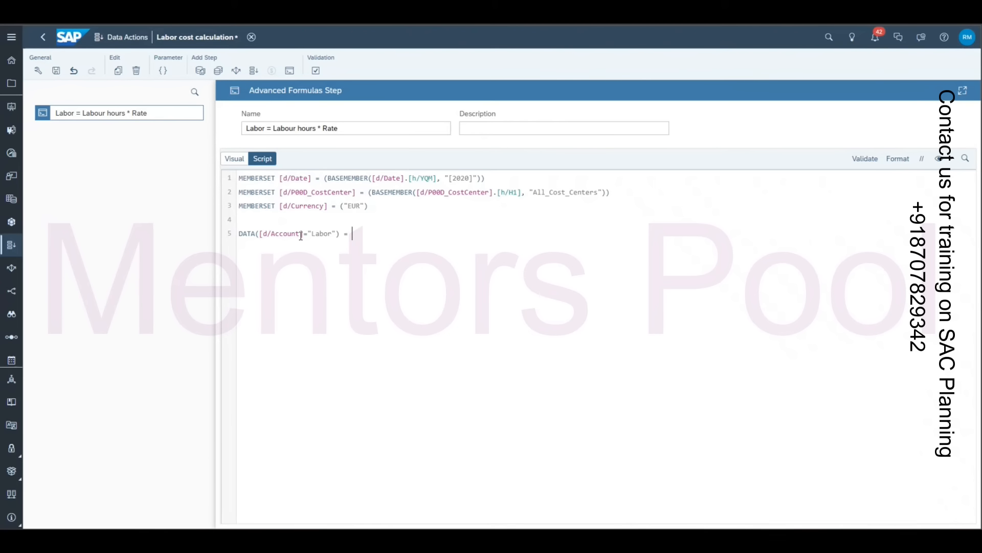
left_click(343, 128)
left_click_drag(344, 128, 395, 136)
left_click(267, 129)
left_click(286, 126)
Step: Complete the Labor assignment on line 5 with a RESULTLOOKUP filtered to the LHours account member
left_click(416, 251)
type("res")
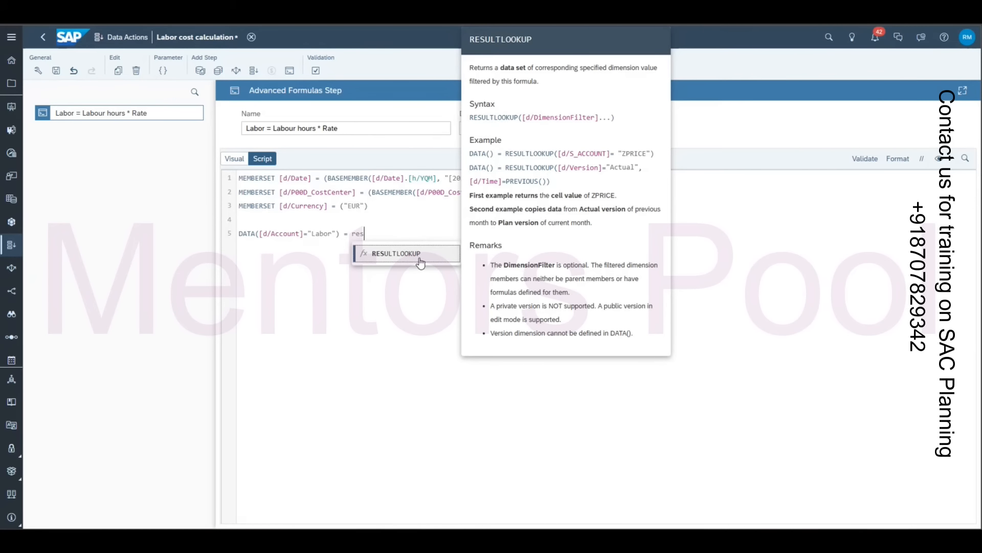
left_click(420, 262)
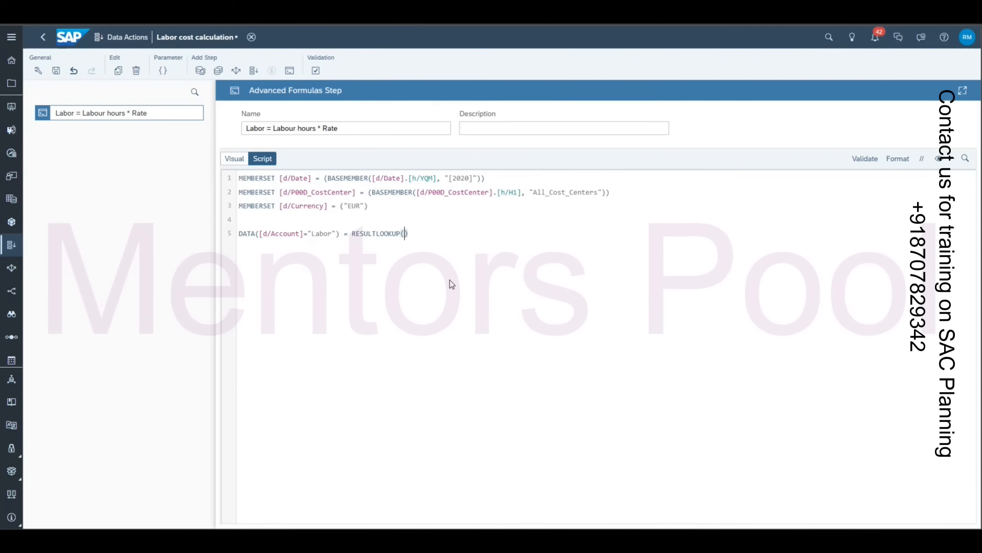
type("[")
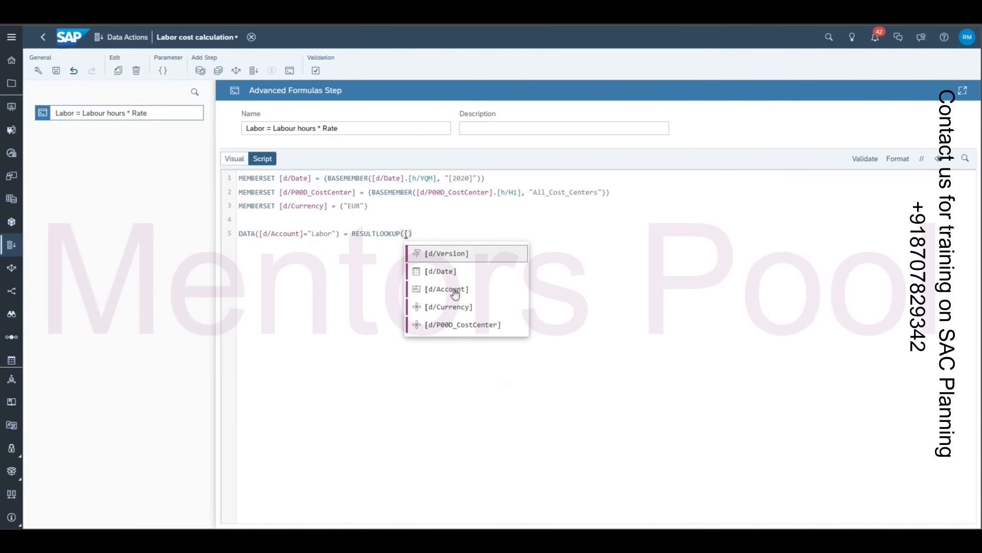
left_click(454, 290)
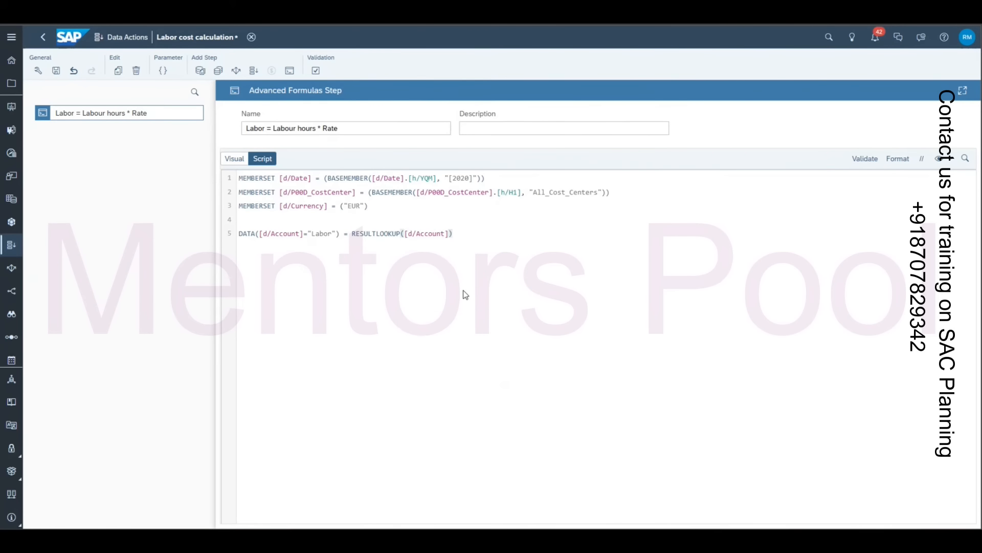
type("=")
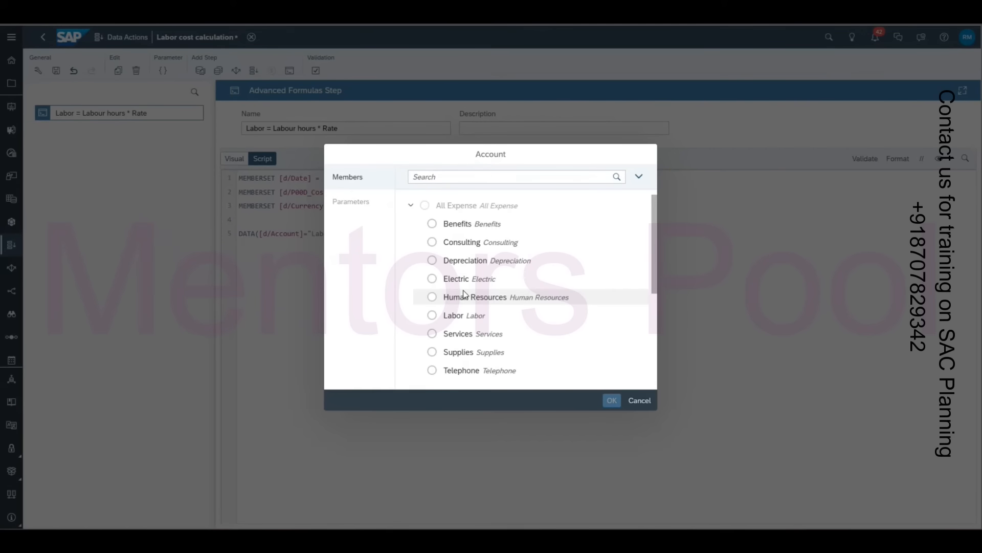
left_click_drag(653, 260, 659, 363)
left_click(503, 321)
left_click(611, 400)
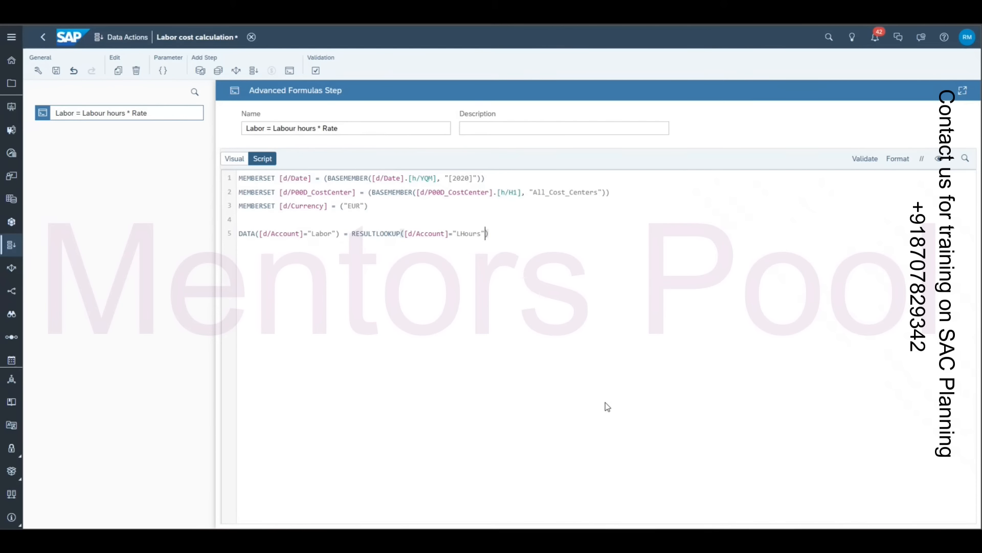
Step: Add a second filter to the RESULTLOOKUP that sets the Currency dimension to the # Unassigned member
type(",")
type("[")
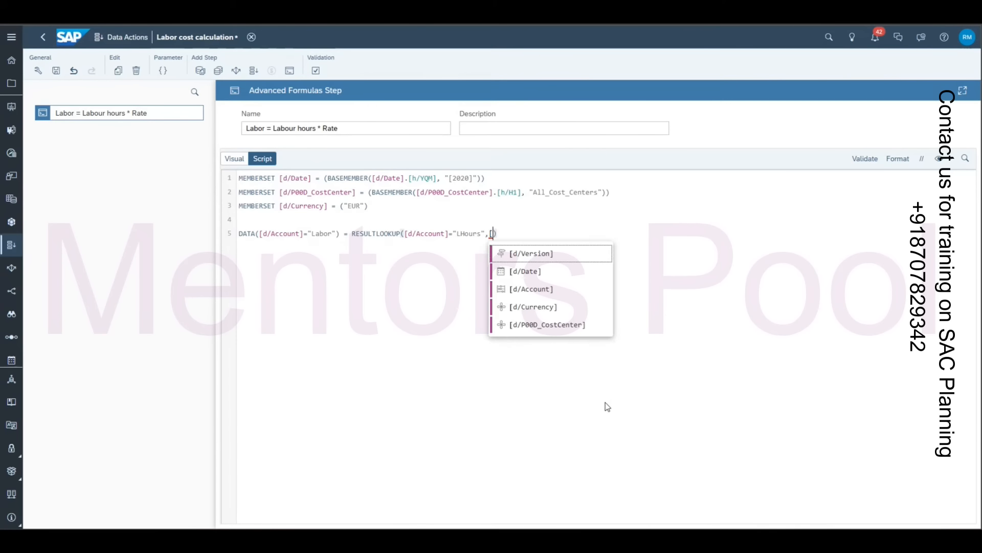
key("Down")
key("Down")
key("Down")
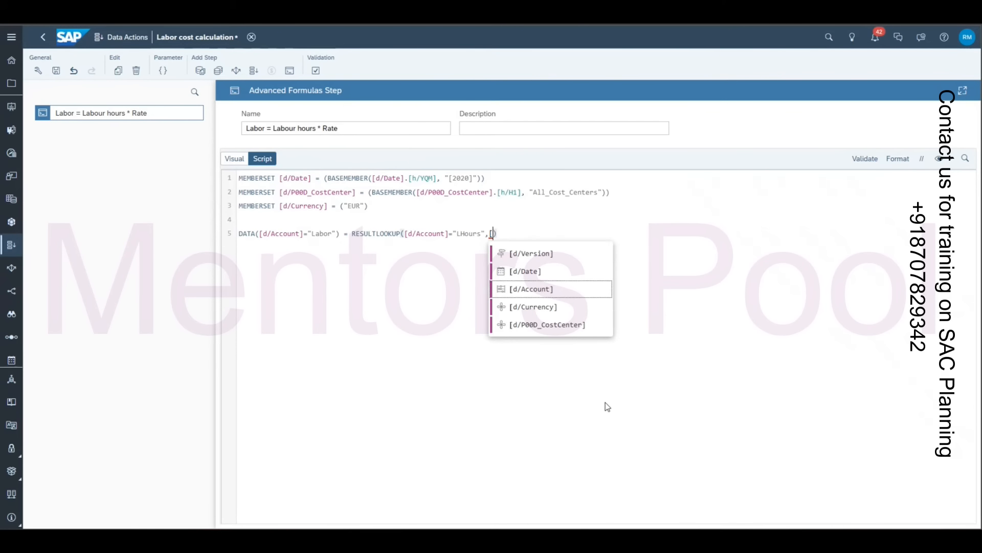
key("Return")
type("=")
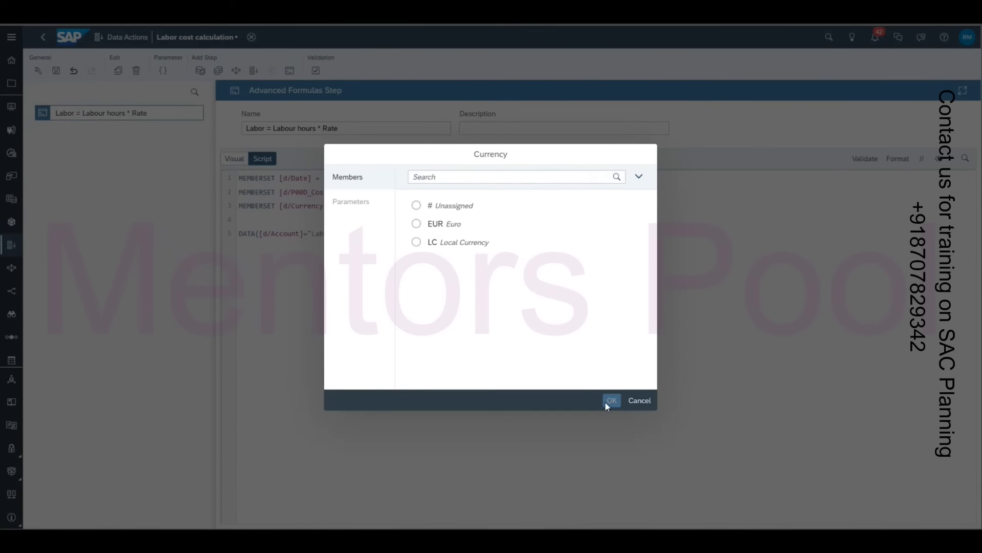
left_click(451, 206)
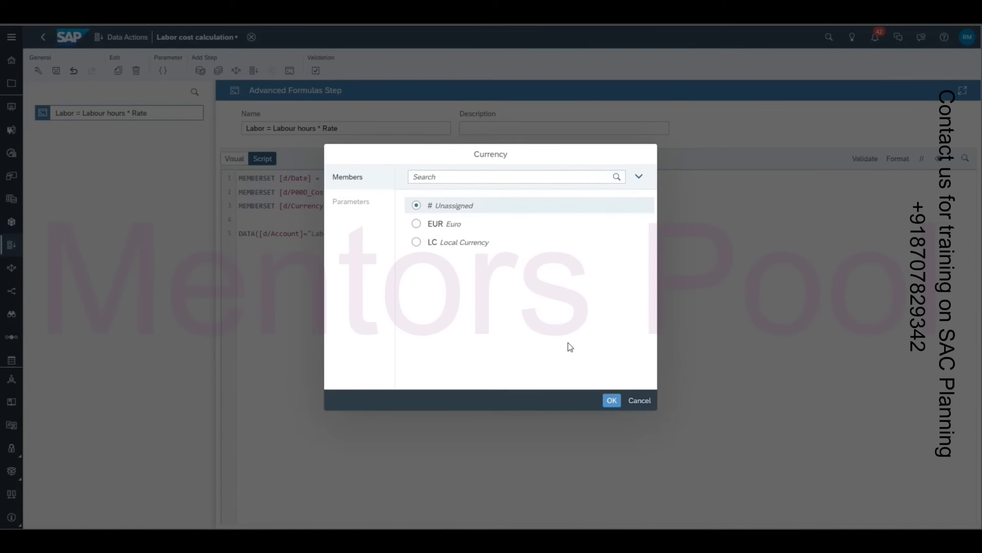
left_click(611, 400)
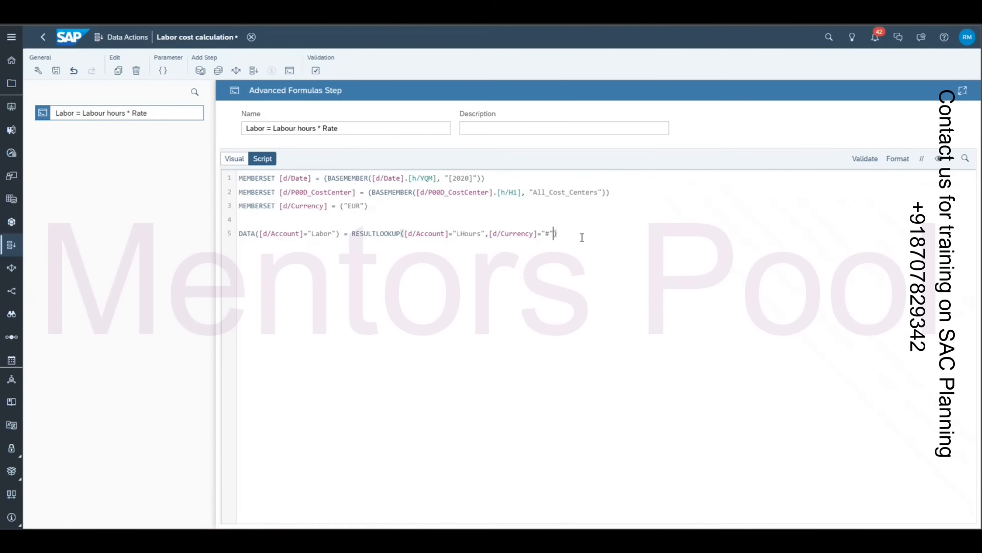
left_click_drag(581, 231, 350, 232)
left_click_drag(272, 128, 318, 128)
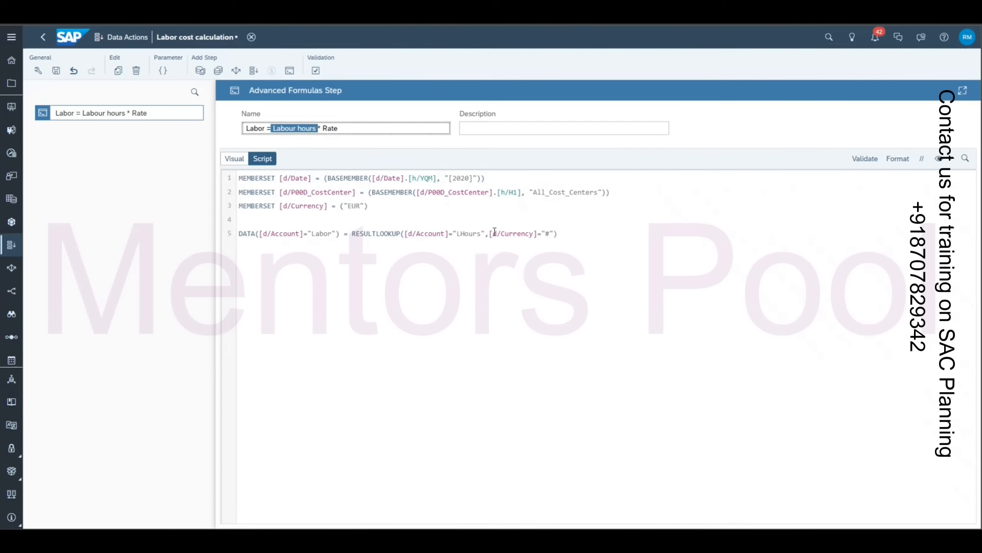
Step: Multiply the RESULTLOOKUP by a LINK function at the end of line 5
left_click(614, 229)
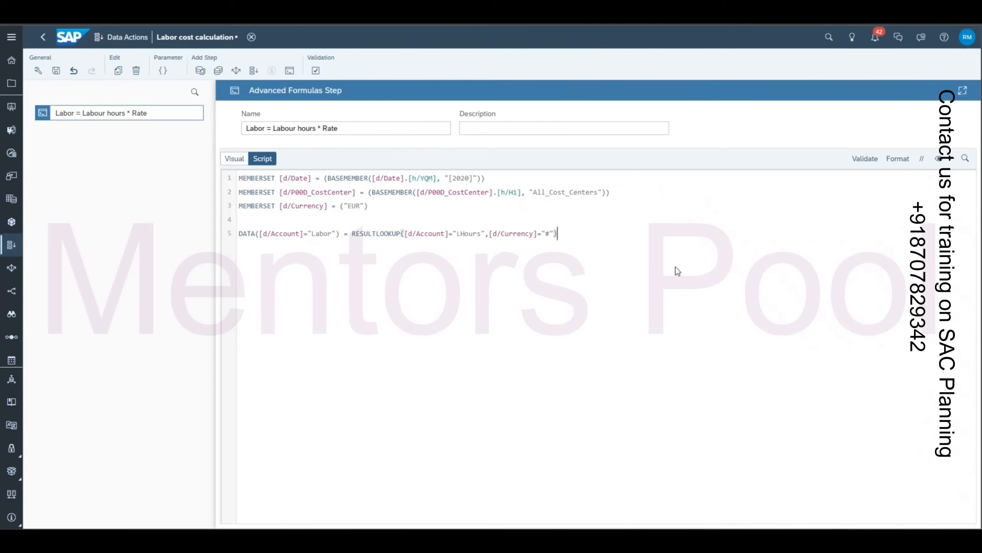
type("*")
type("lin")
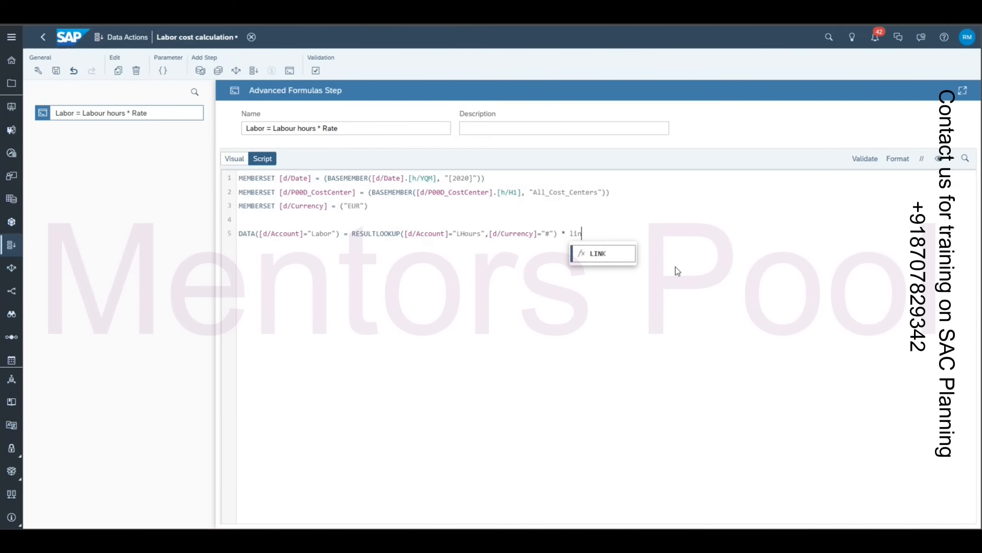
mouse_move(603, 257)
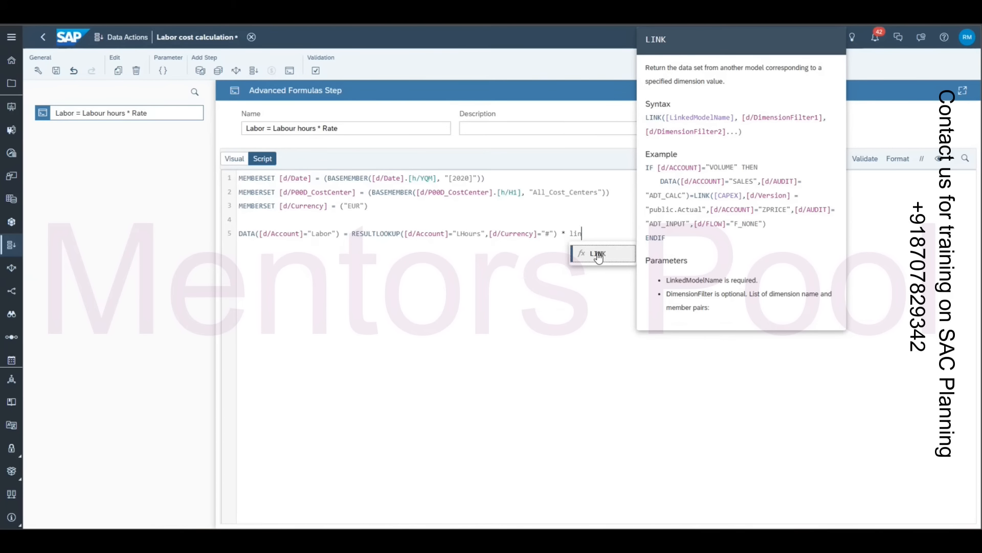
left_click(600, 257)
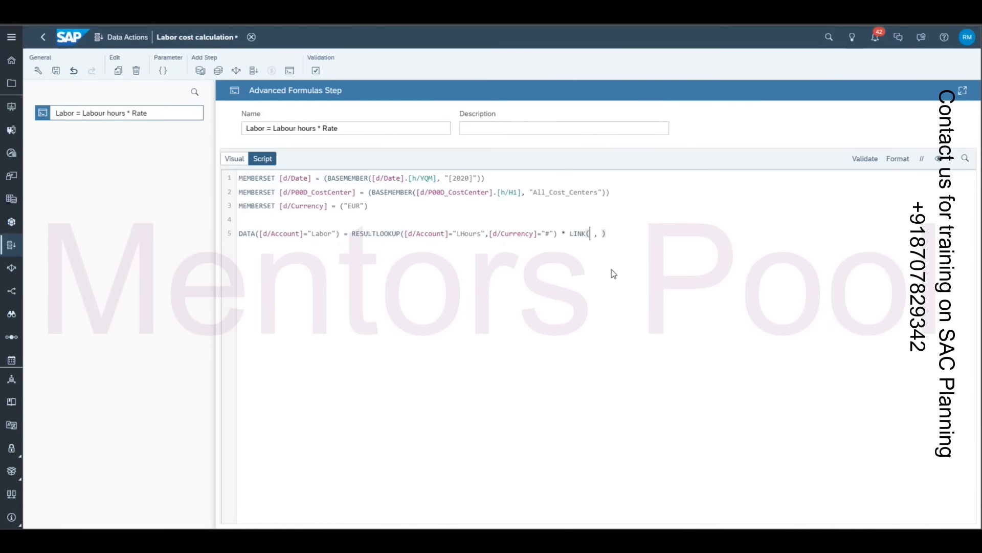
Step: Select HR Plan from the solutions / Data Actions folder of the SAC Planning workspace as the LINK function's model
key("ctrl+space")
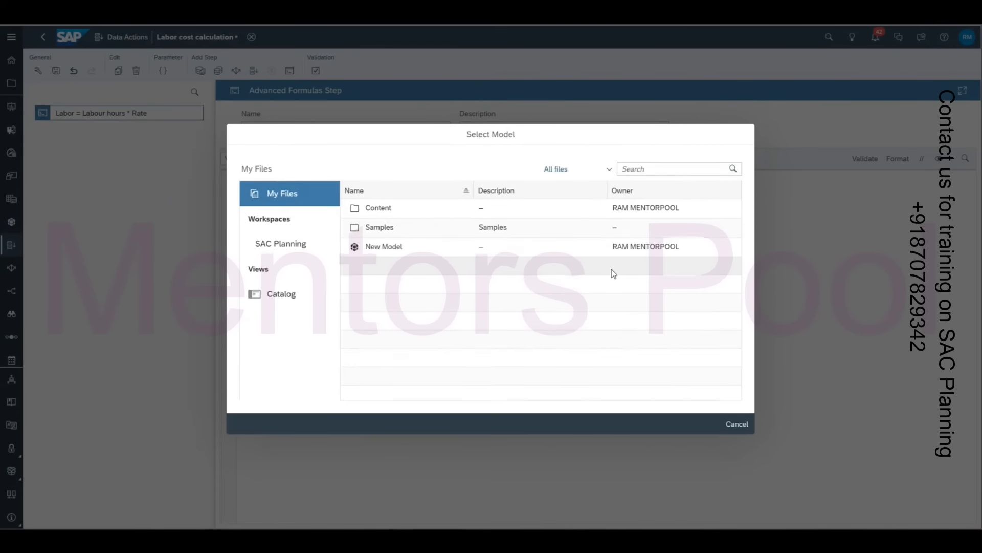
left_click(739, 421)
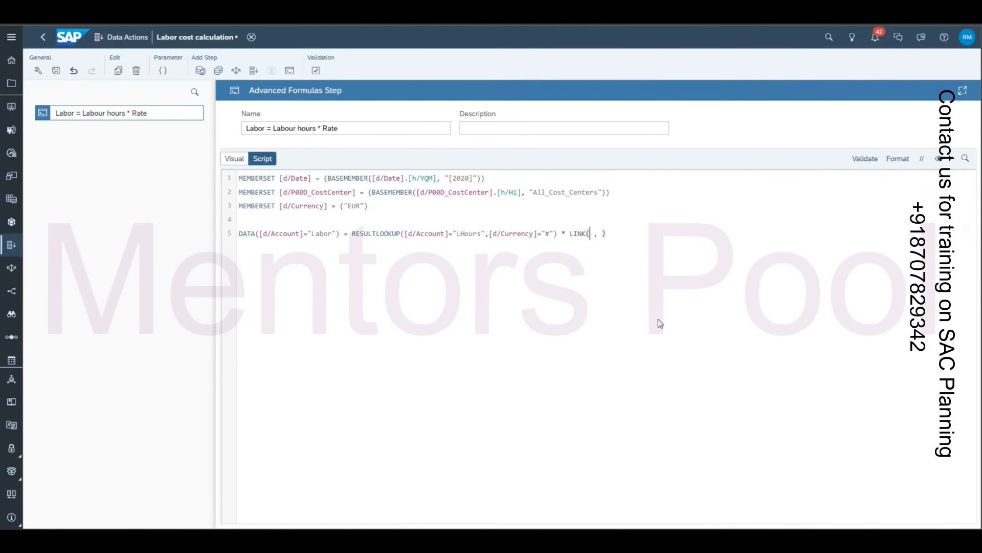
key("ctrl+space")
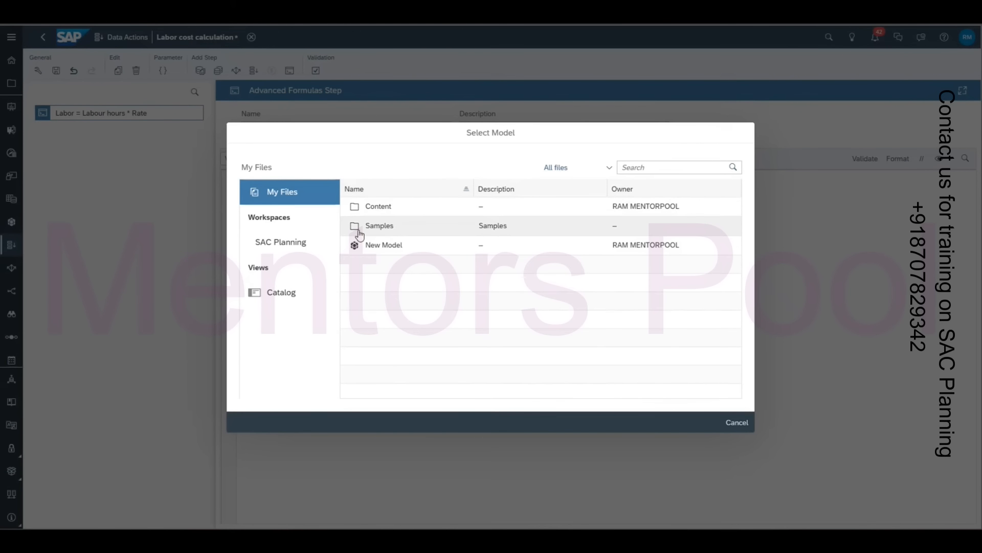
left_click(281, 241)
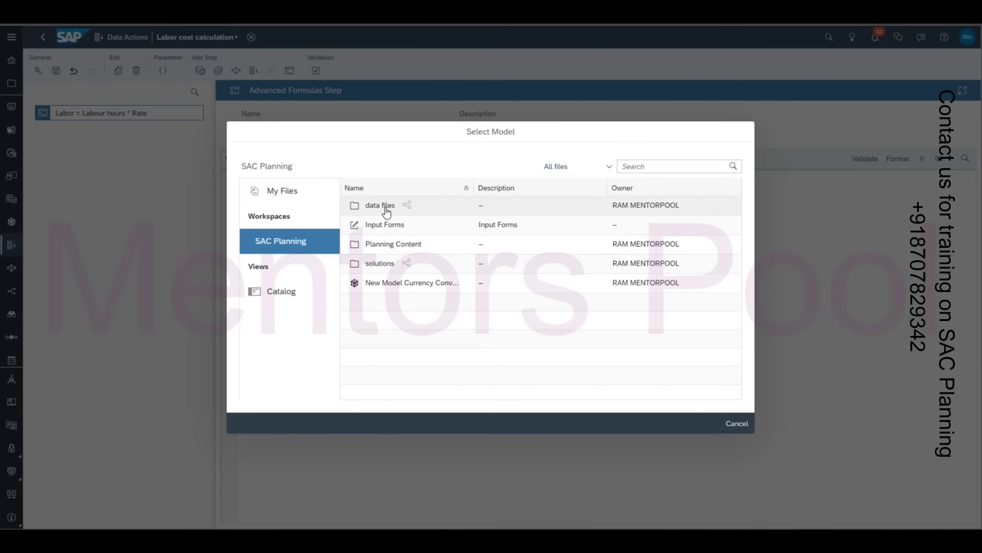
left_click(376, 262)
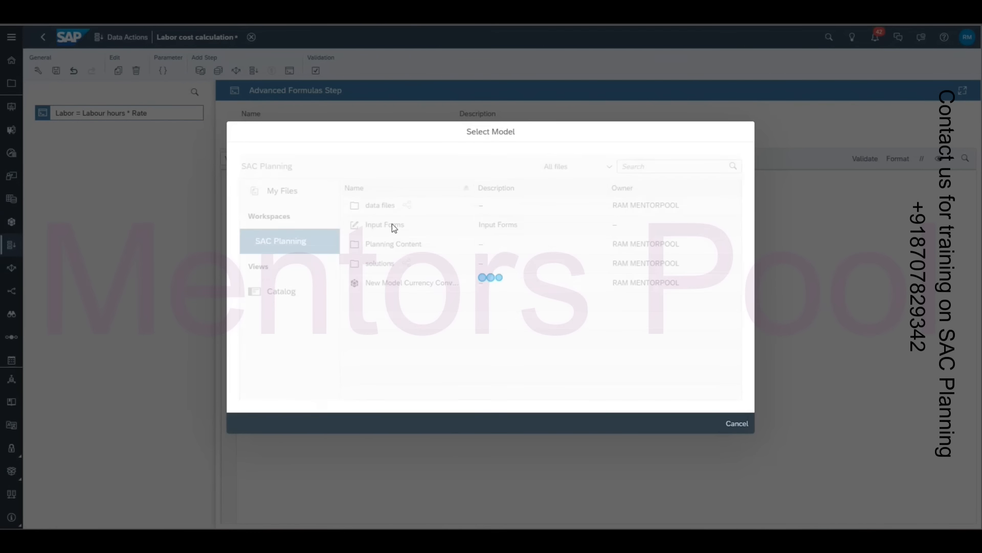
left_click(395, 207)
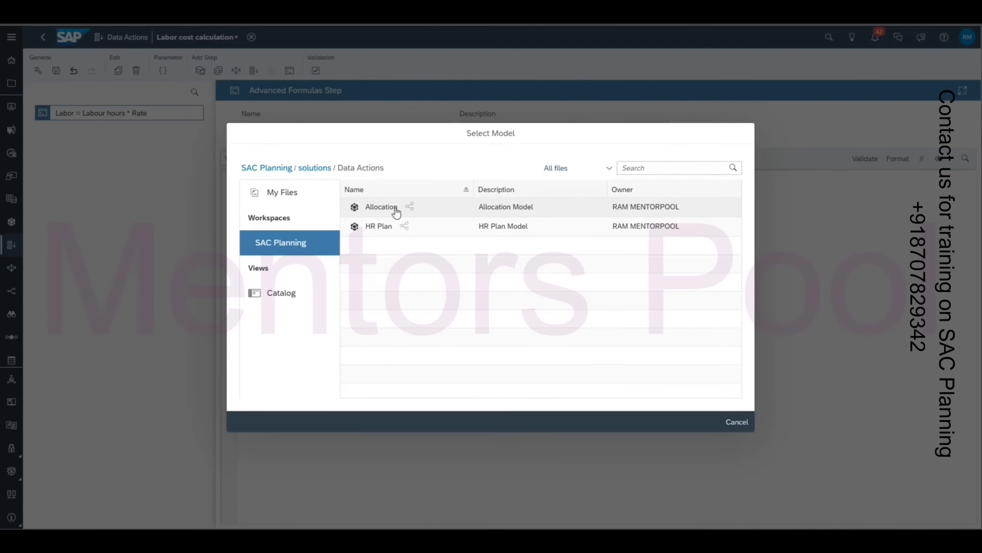
left_click(385, 227)
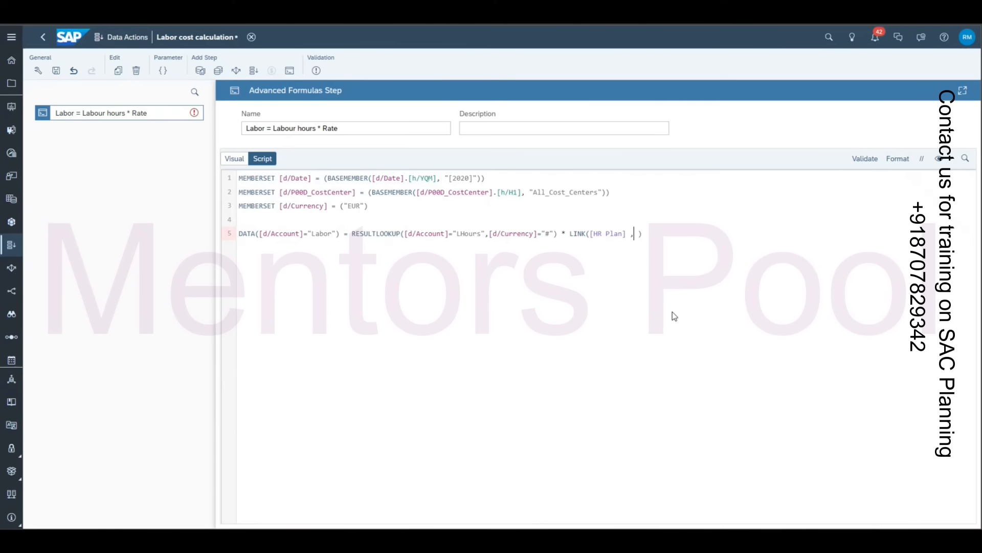
Step: Filter the LINK function to the LRate account member and add a comma for another filter
type("[")
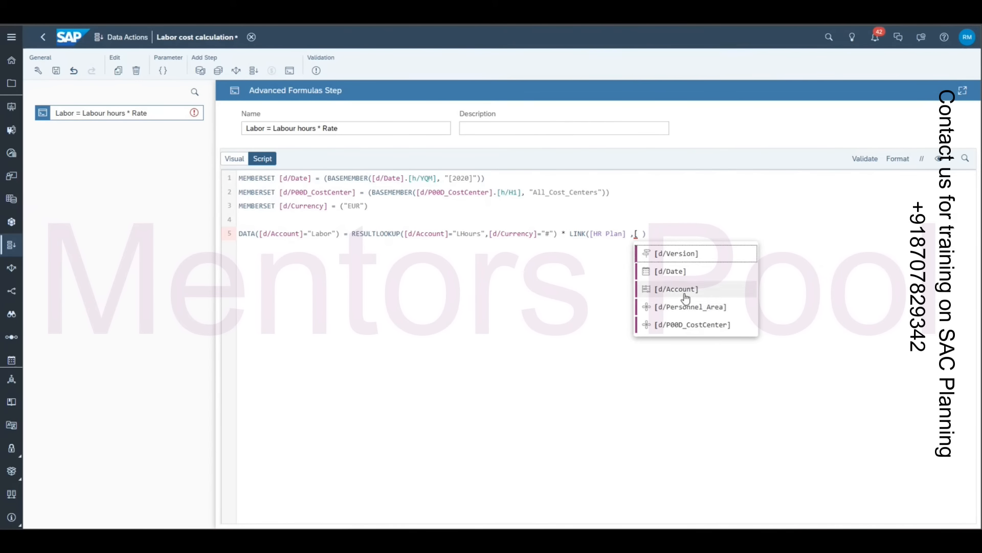
left_click(674, 288)
type("=")
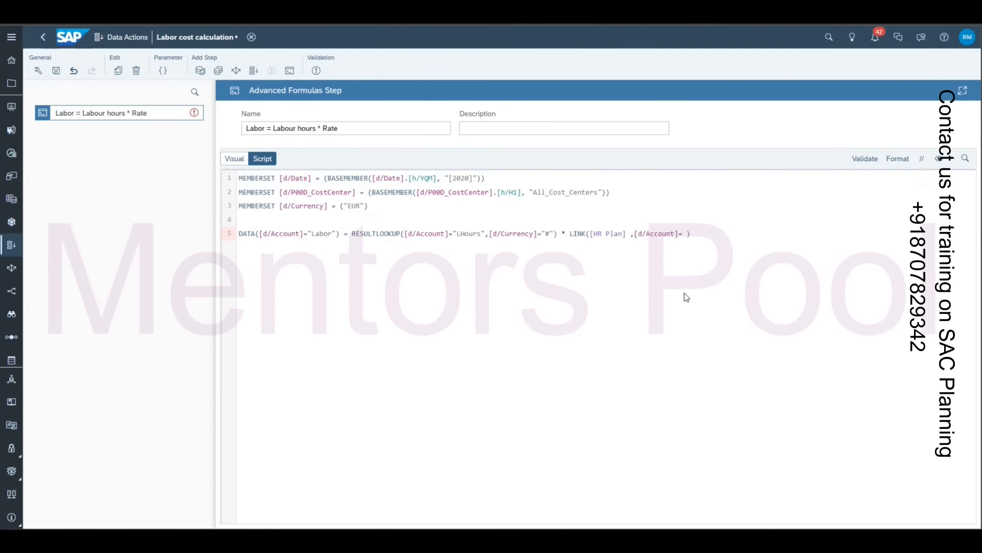
left_click(497, 244)
left_click(617, 403)
type(",")
key("ctrl+space")
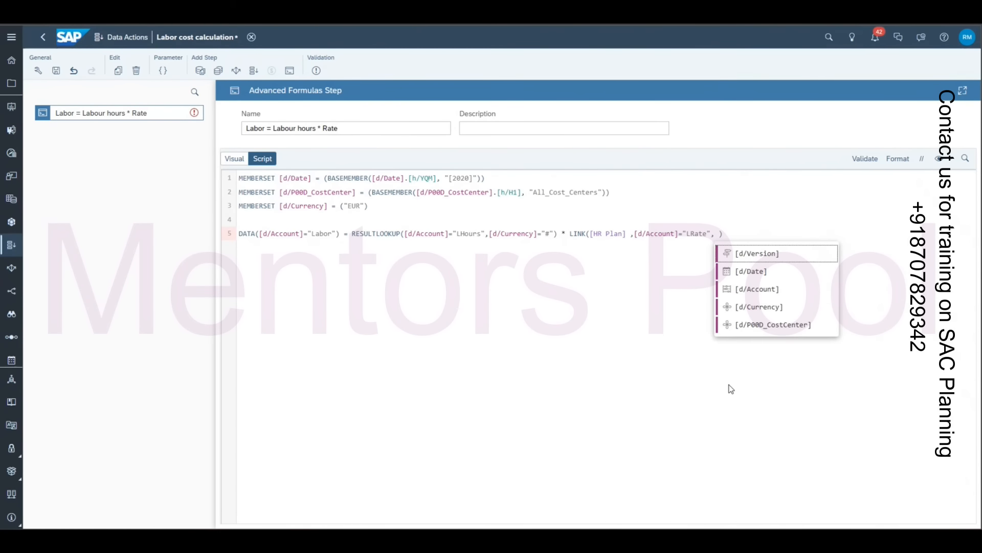
key("Down")
key("Down")
key("Return")
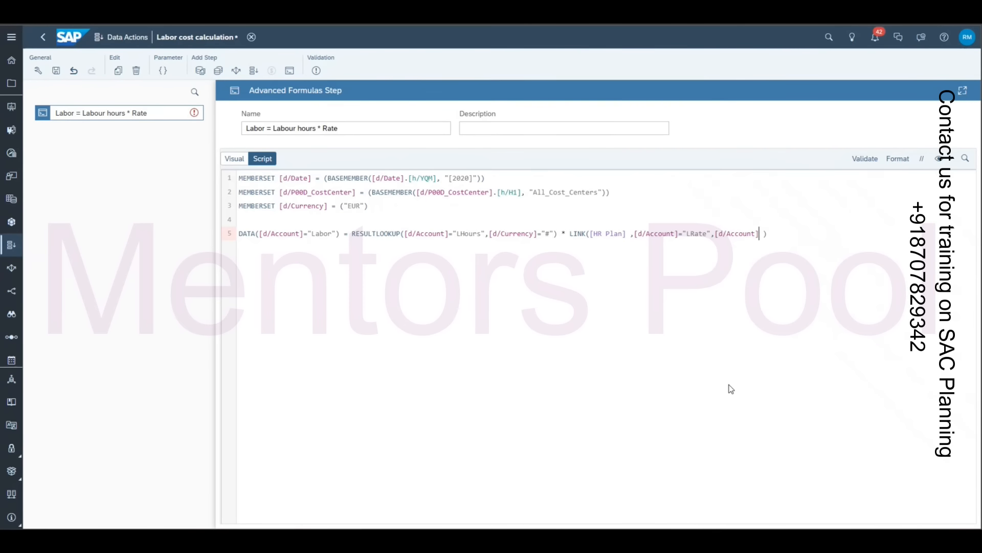
key("BackSpace")
key("BackSpace")
key("BackSpace")
key("BackSpace")
key("BackSpace")
key("BackSpace")
key("BackSpace")
key("BackSpace")
key("BackSpace")
key("BackSpace")
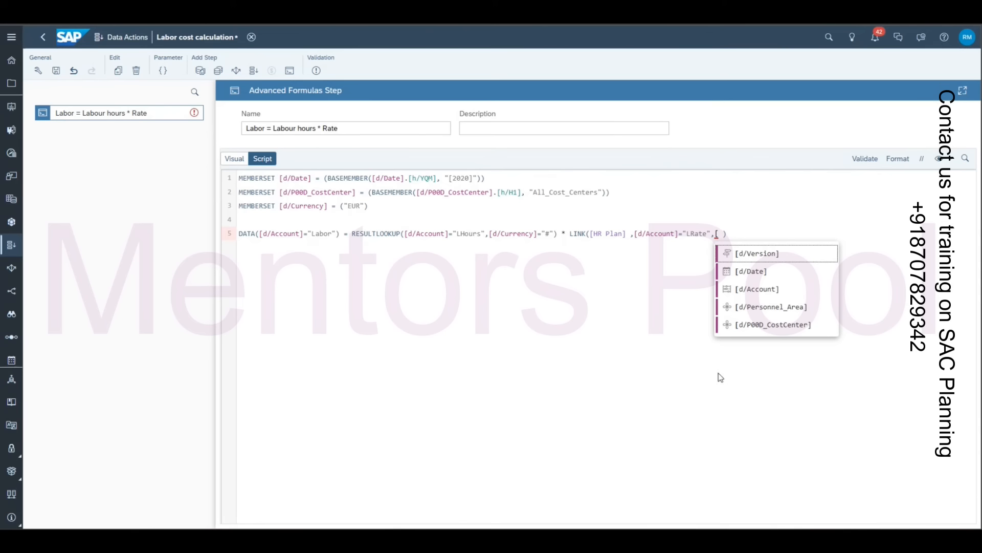
Step: Add a Version filter to the LINK function, set to the public Forecast version named after its owner
left_click(724, 252)
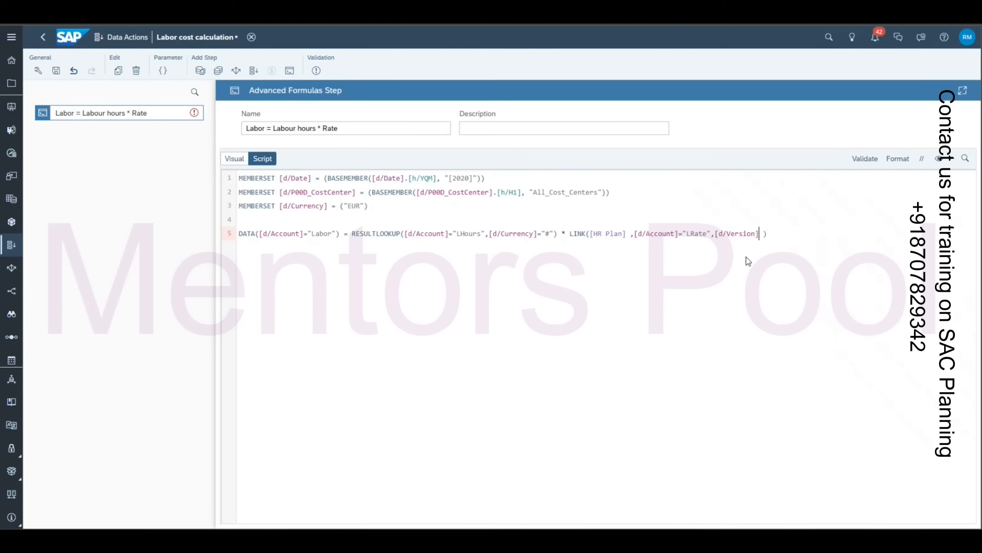
type("=")
key("ctrl+space")
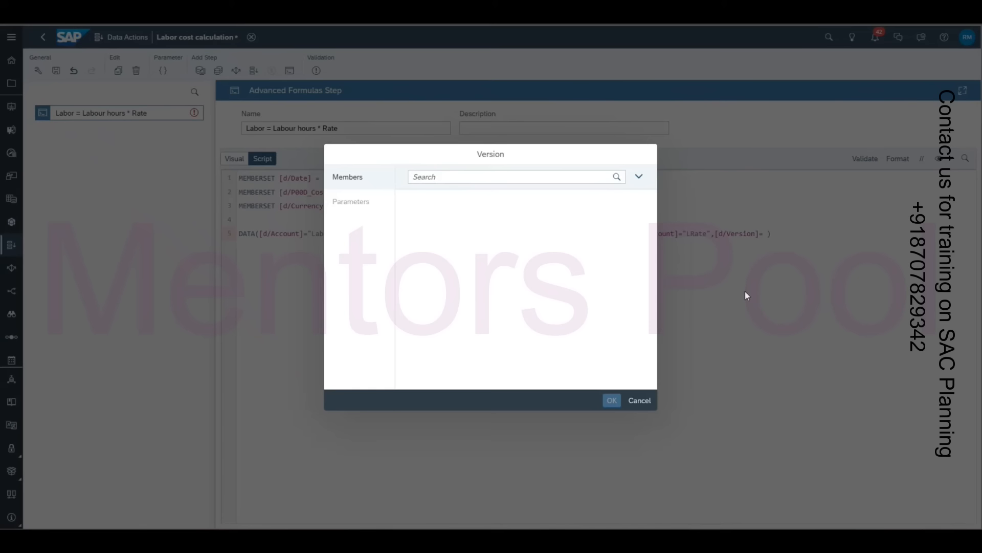
left_click(558, 243)
left_click(616, 401)
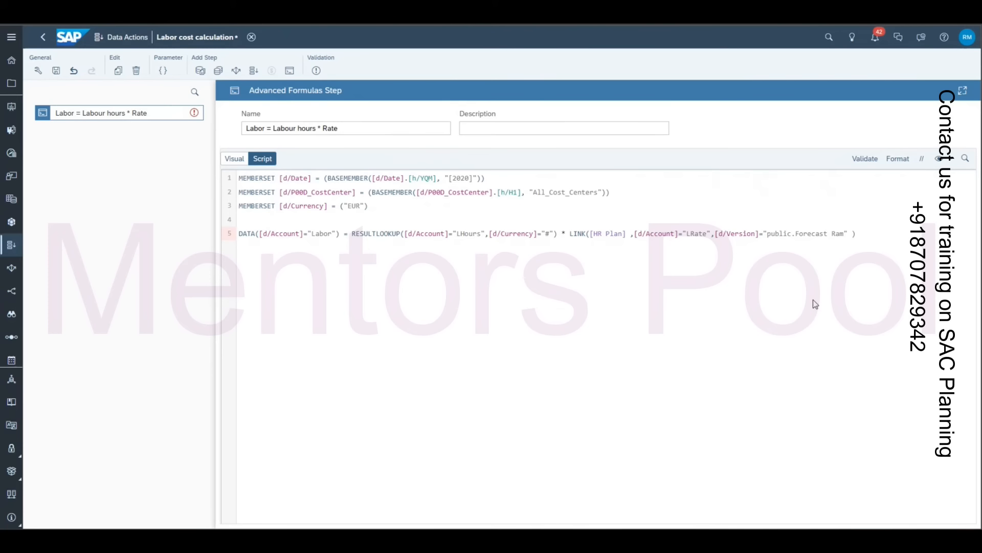
type(",")
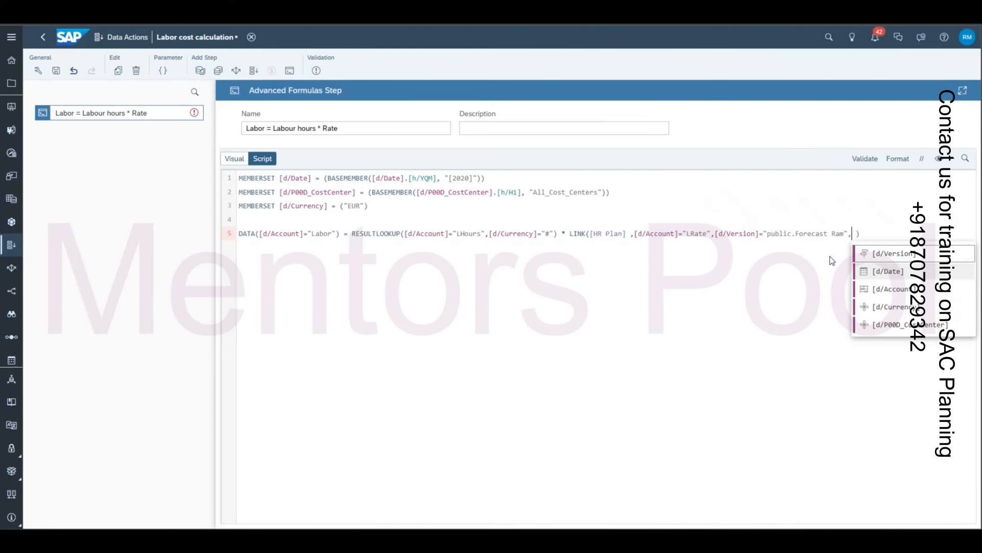
key("BackSpace")
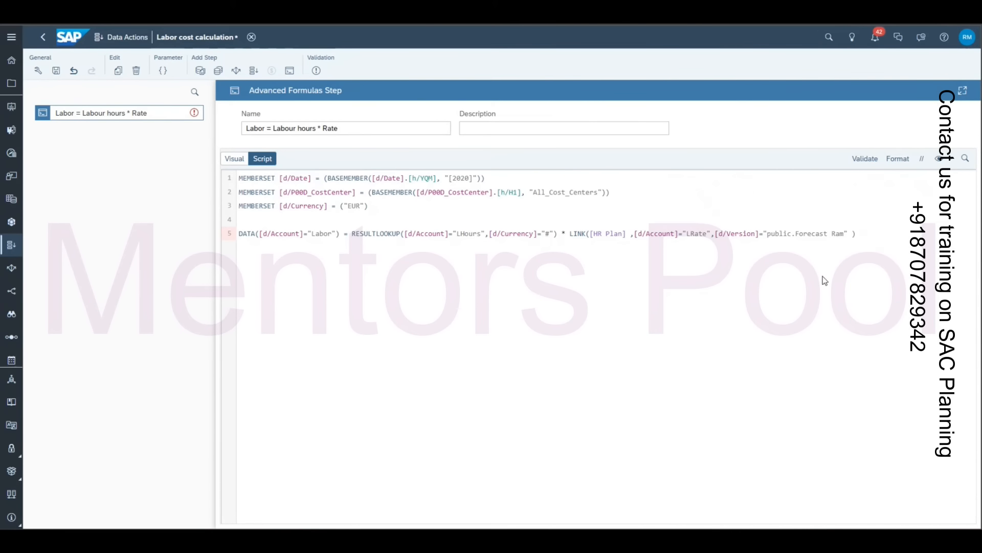
left_click(368, 129)
left_click_drag(368, 129, 225, 135)
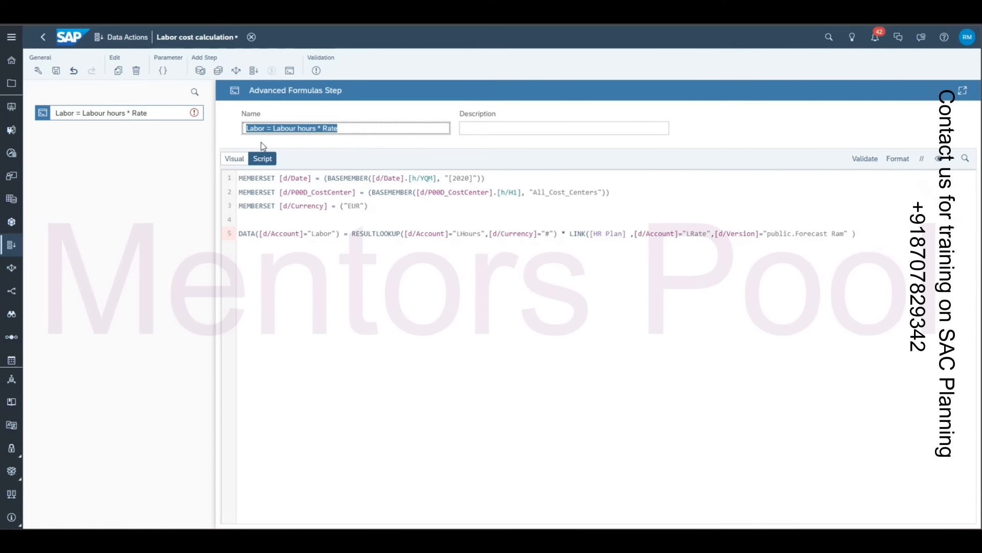
left_click(268, 128)
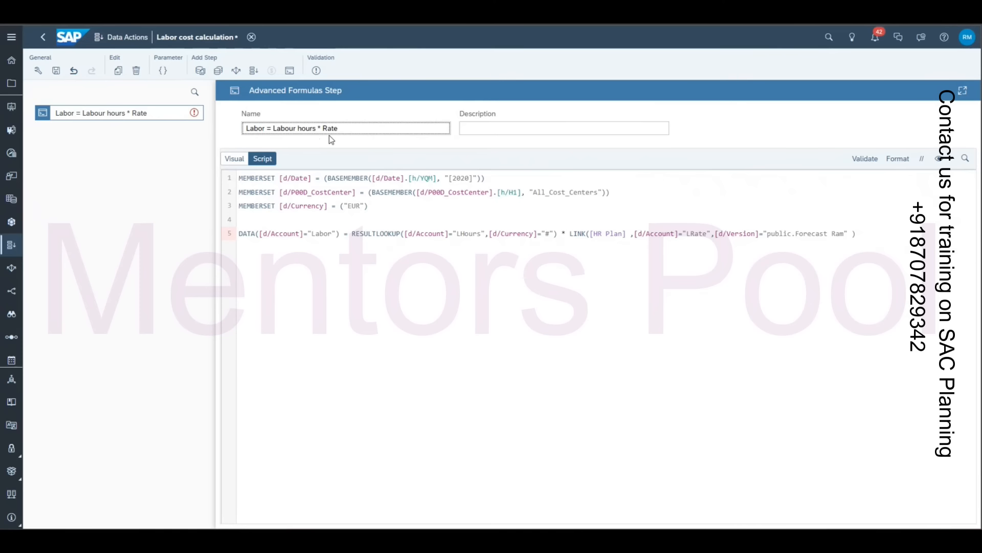
Step: Add a Personnel_Area filter set to AMER to the LINK function on line 5 and validate the script
left_click(865, 159)
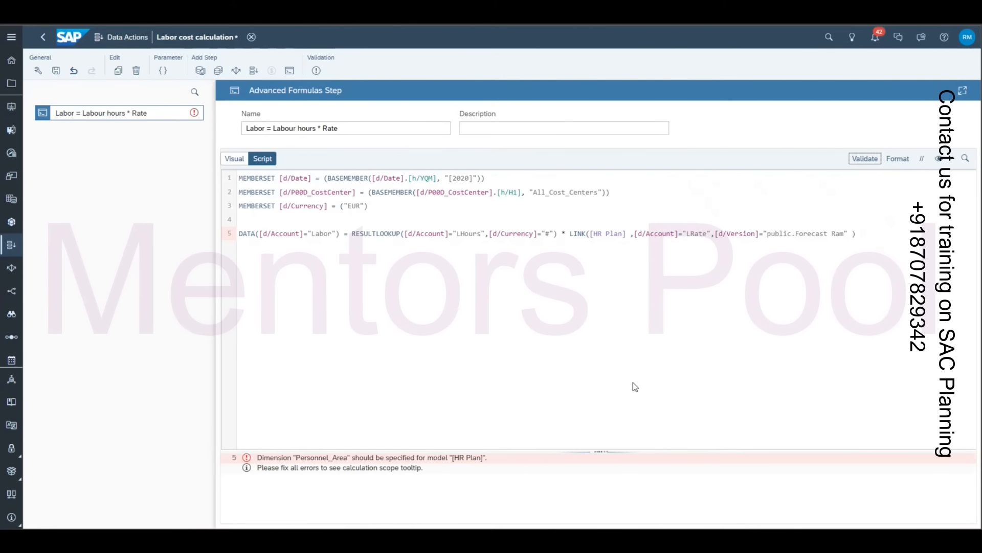
left_click(844, 235)
type(",[")
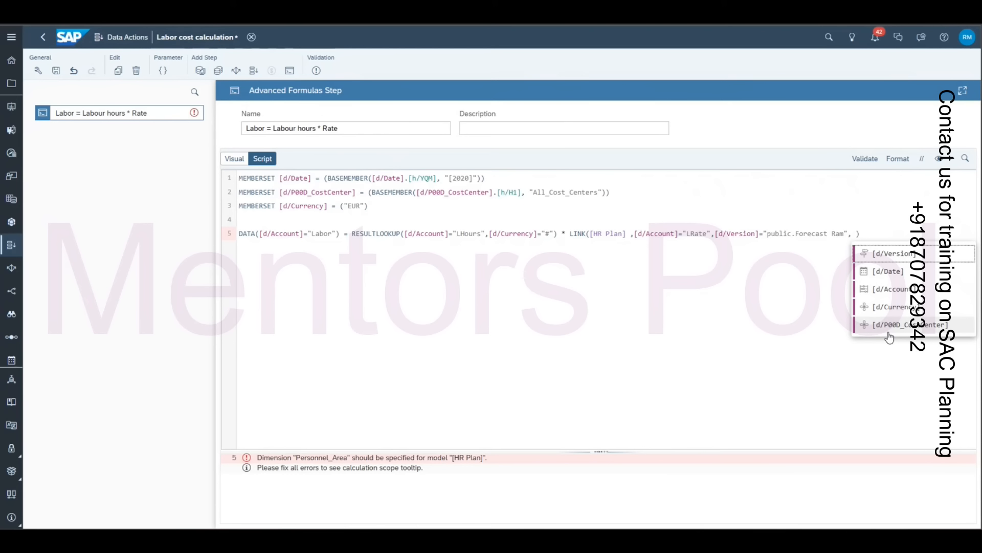
type("d")
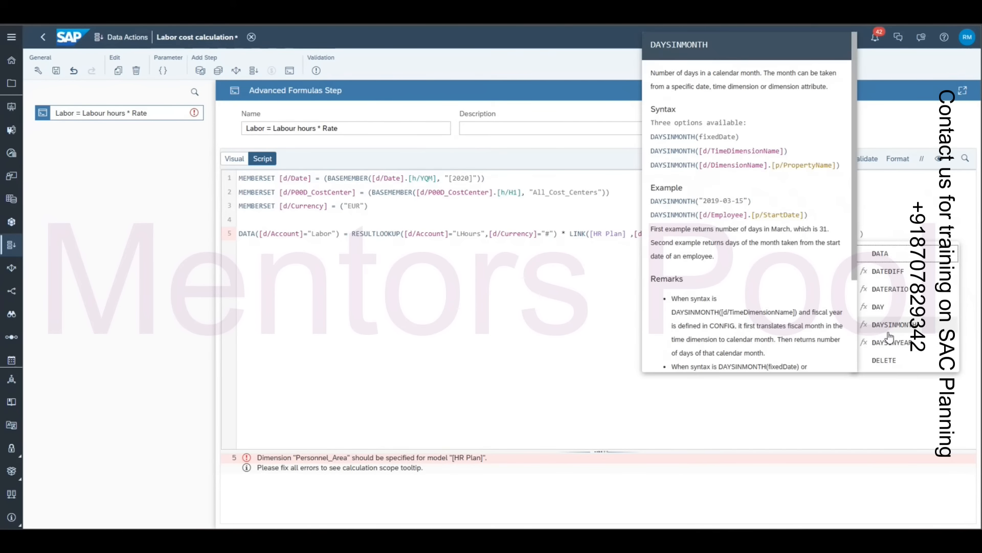
key("BackSpace")
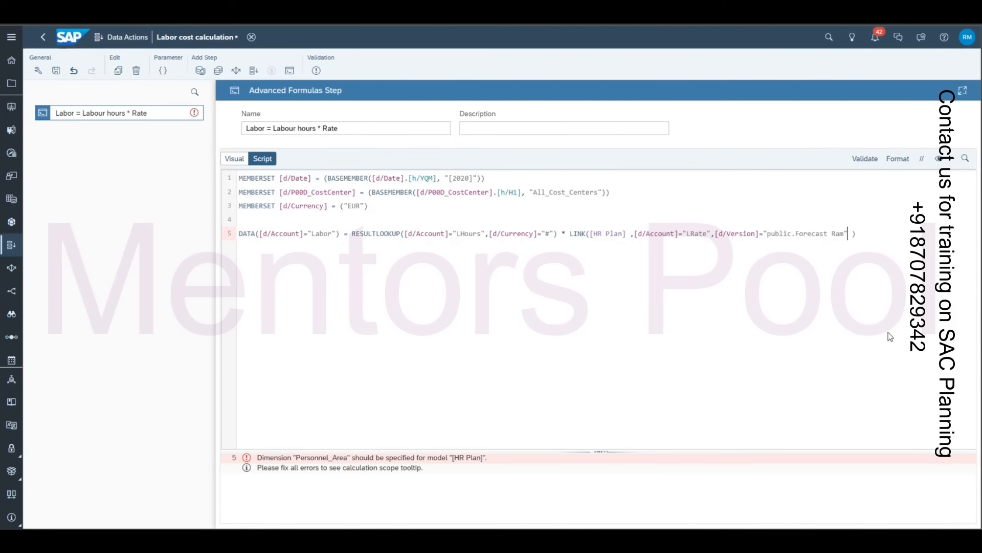
type("[")
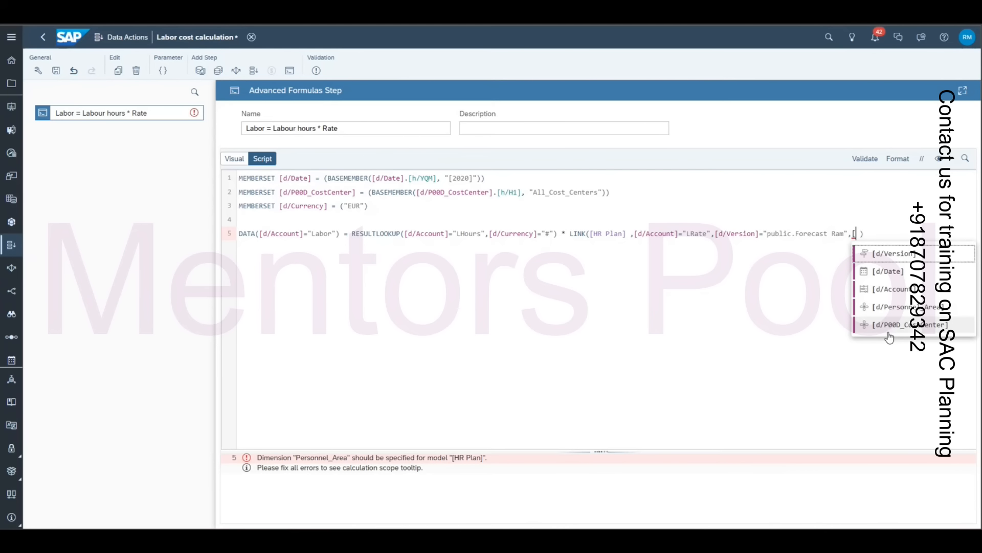
left_click(908, 307)
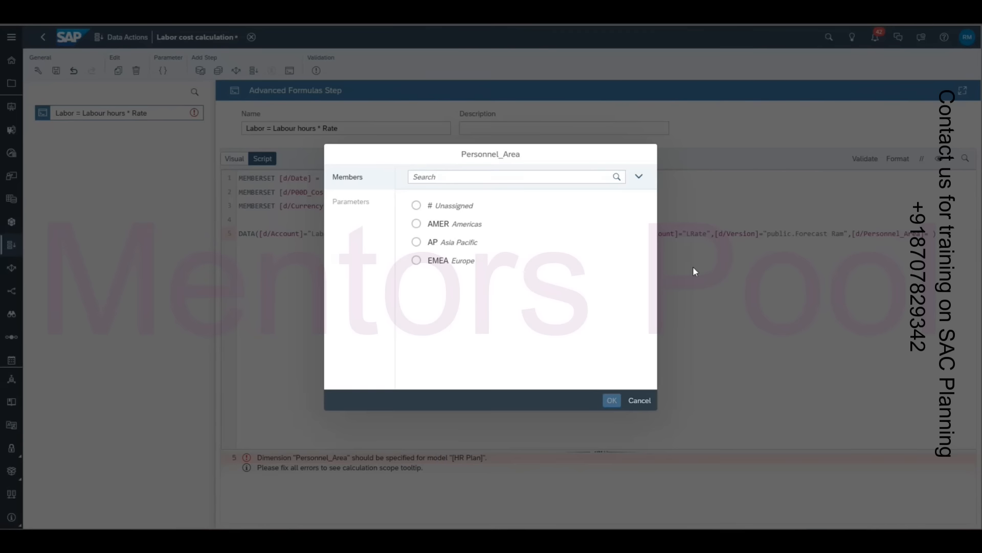
left_click(494, 224)
left_click(612, 400)
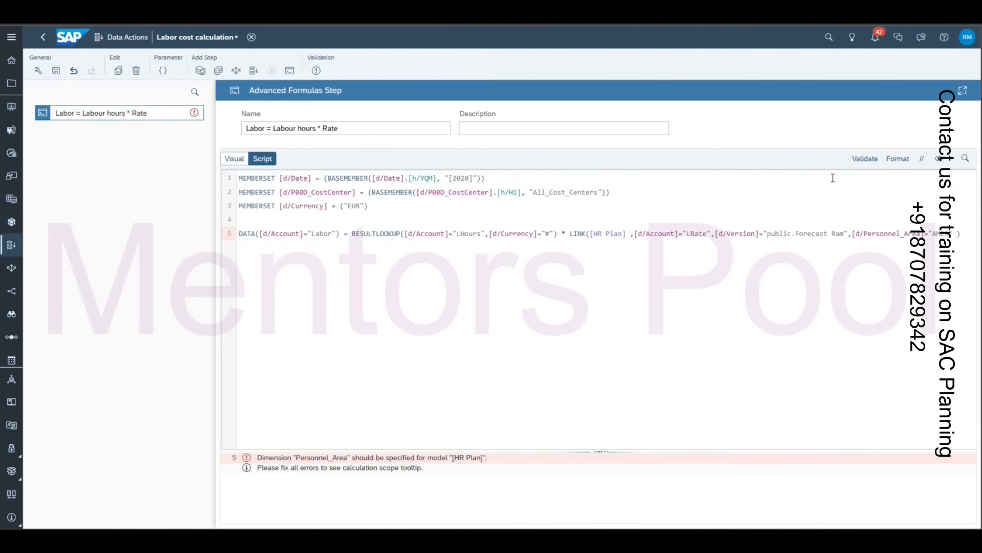
left_click(865, 158)
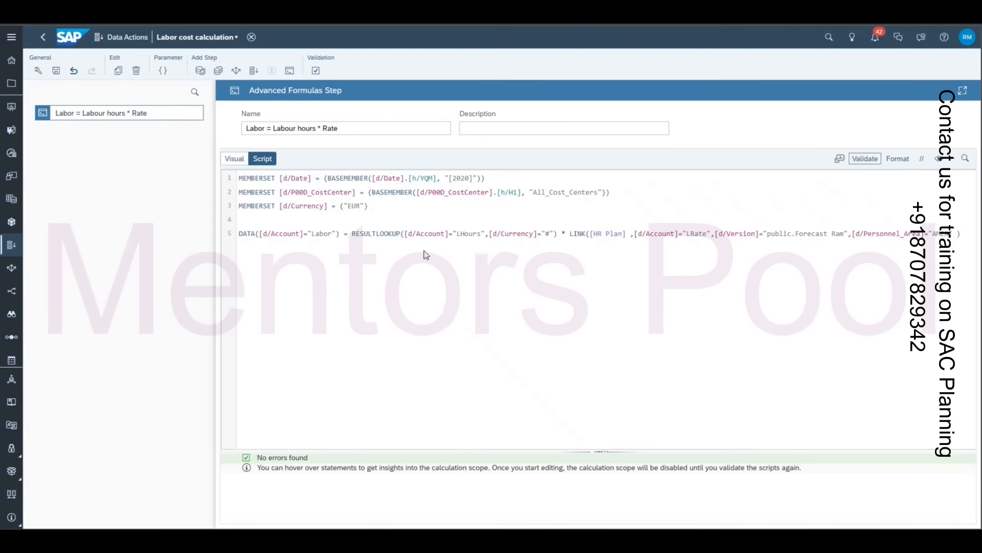
Step: Append another source scope to the Labor formula in visual mode, keeping Exp Plan as its source model
left_click(234, 159)
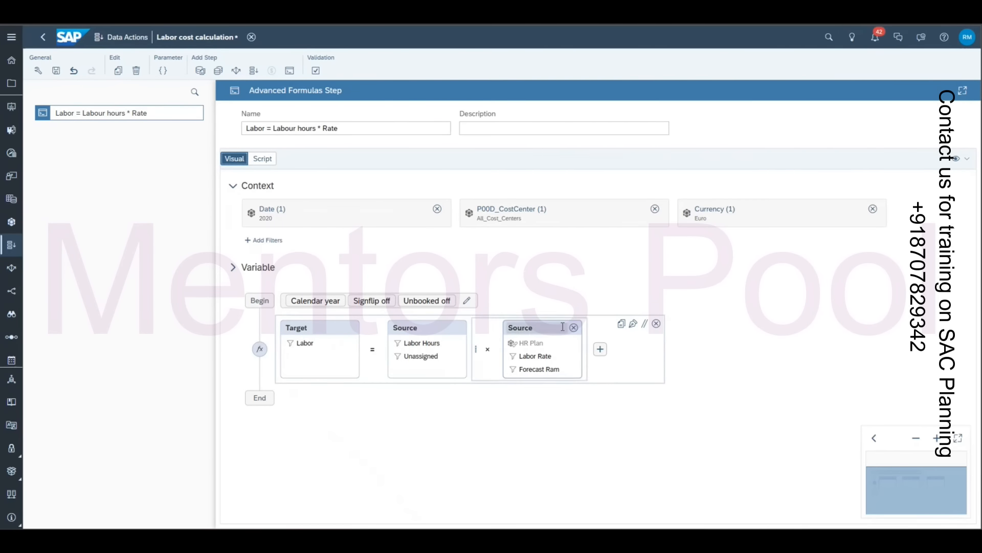
left_click(601, 350)
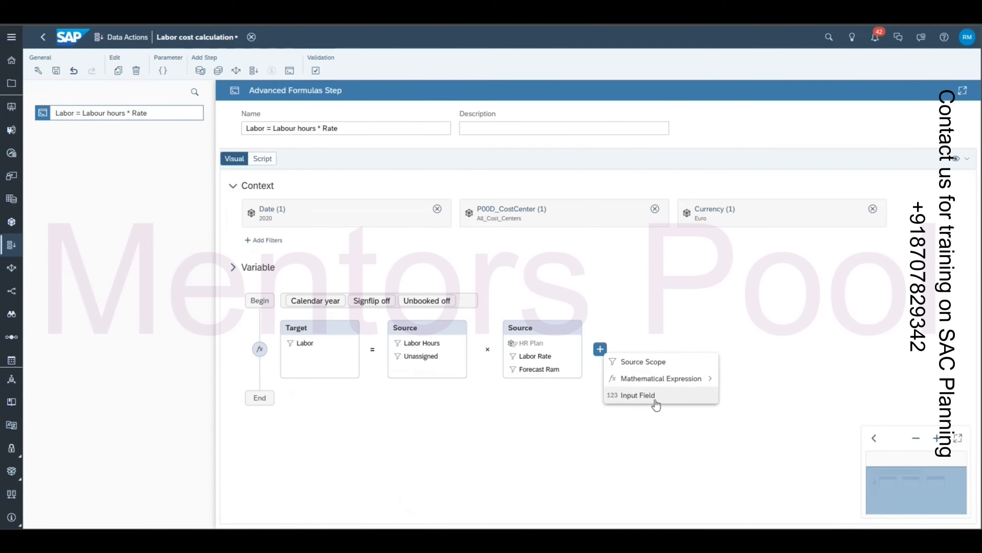
left_click(658, 369)
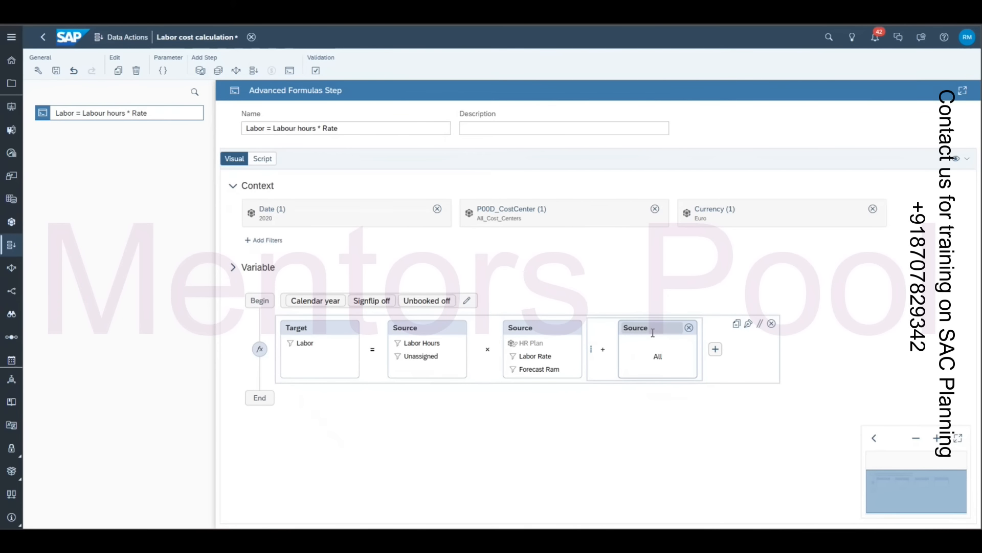
left_click(659, 358)
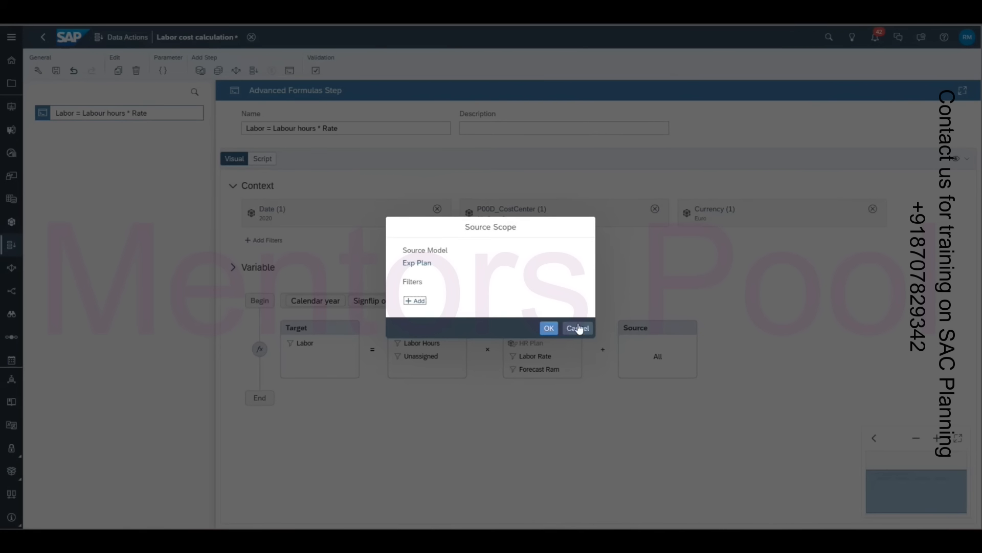
mouse_move(424, 264)
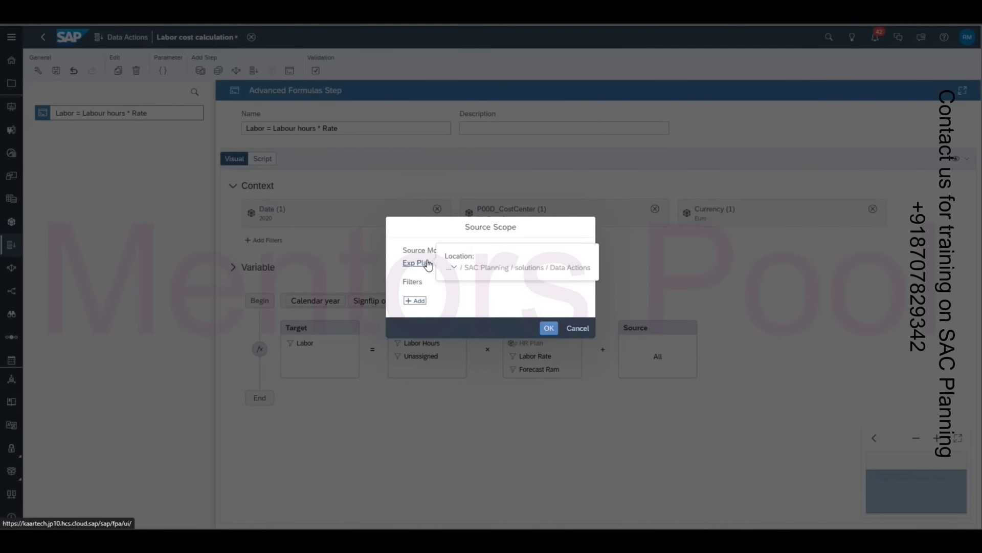
left_click(431, 262)
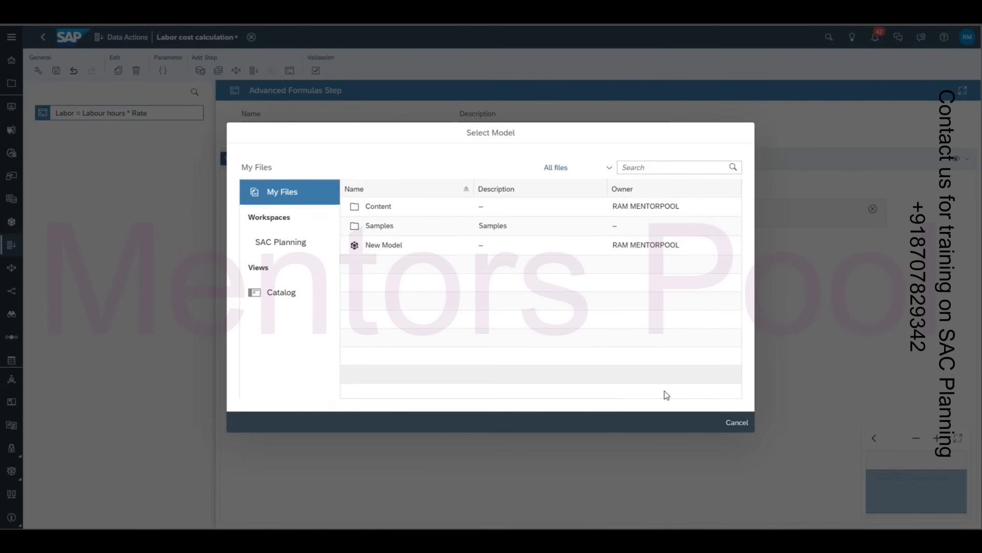
left_click(732, 421)
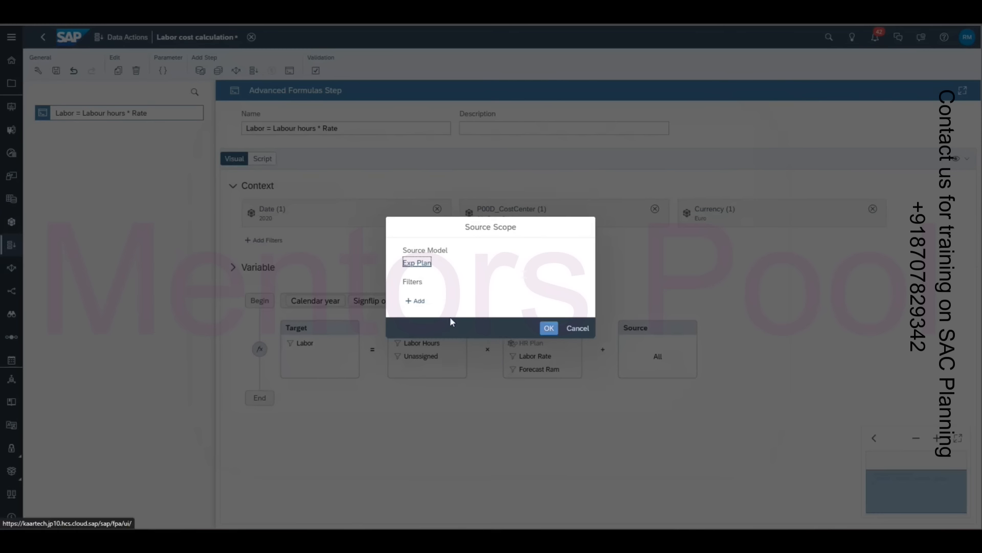
Step: Filter the appended source scope to the Labor account member
left_click(416, 301)
left_click(419, 320)
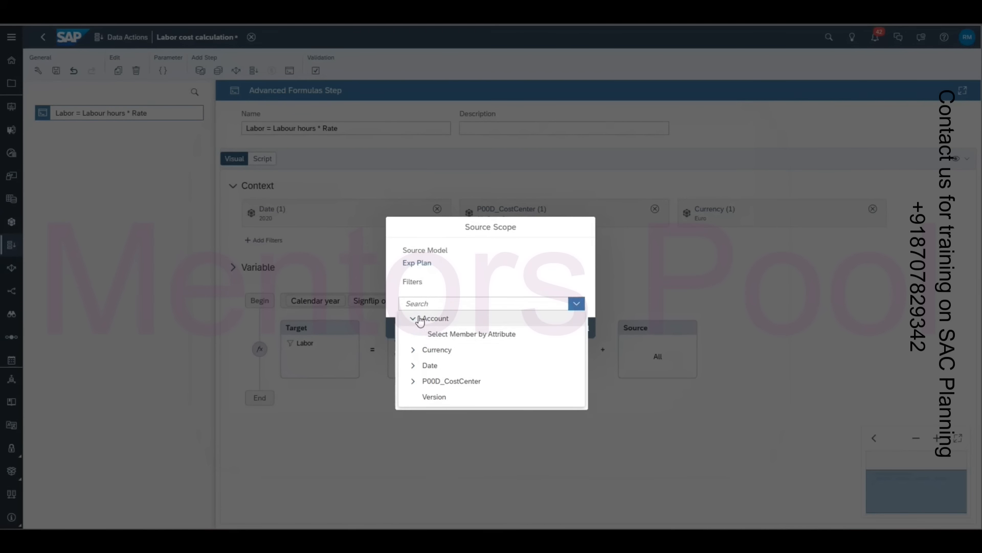
left_click(467, 319)
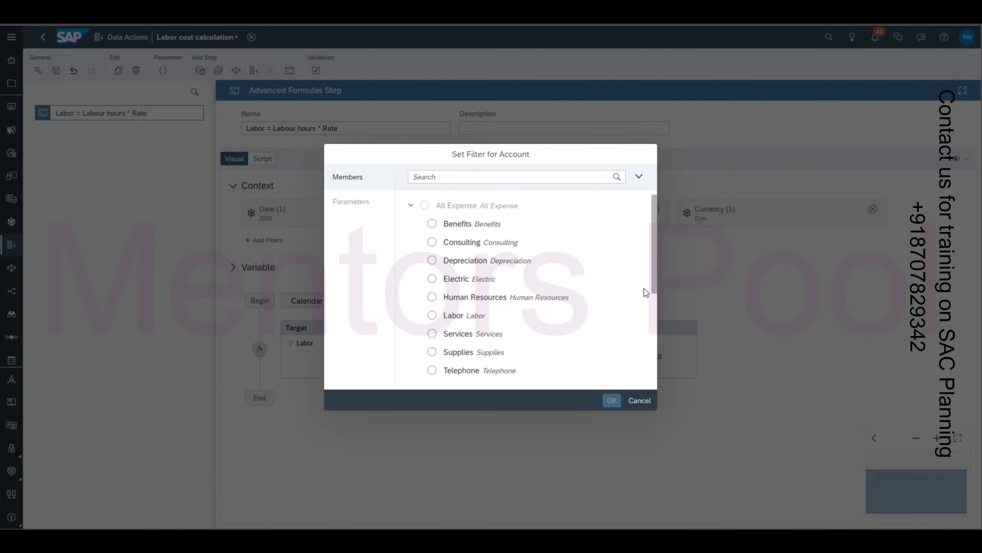
left_click(611, 400)
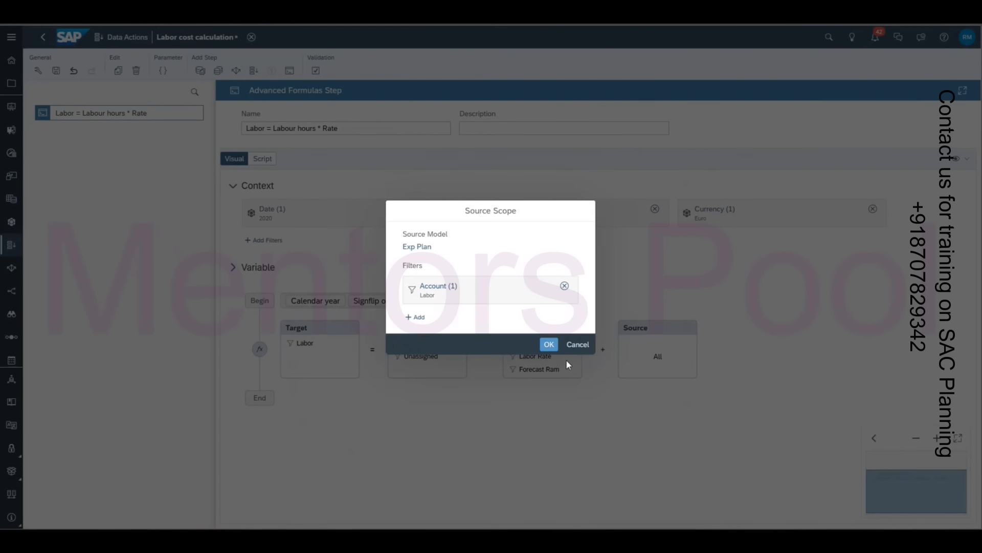
Step: Add an Unassigned (#) Currency filter to the appended source scope and remove that source from the formula
left_click(422, 319)
left_click(443, 334)
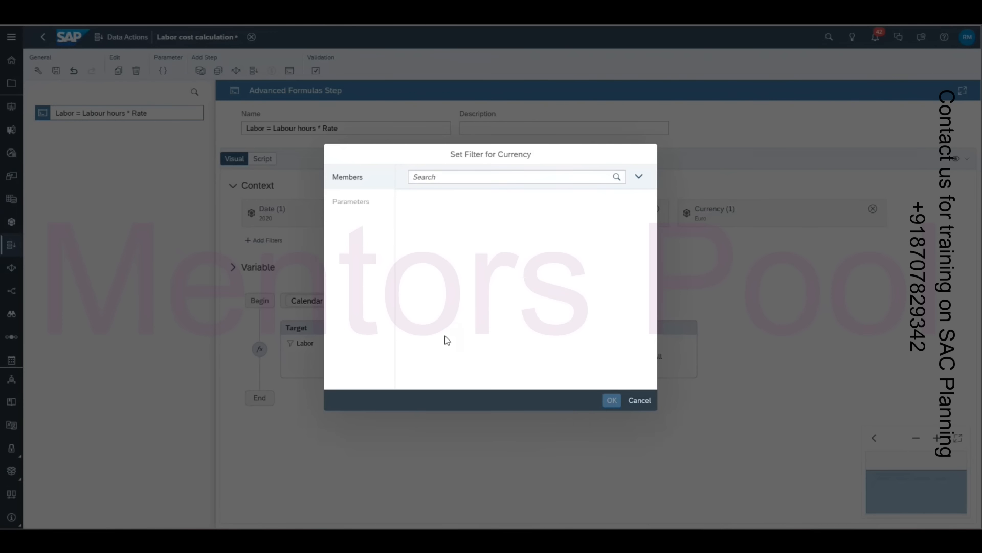
left_click(416, 205)
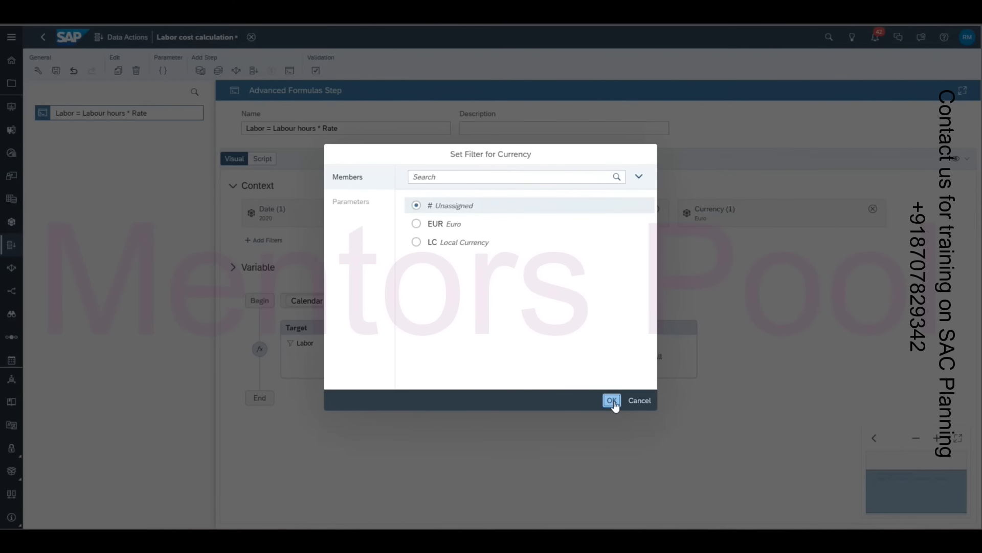
left_click(612, 400)
left_click(546, 361)
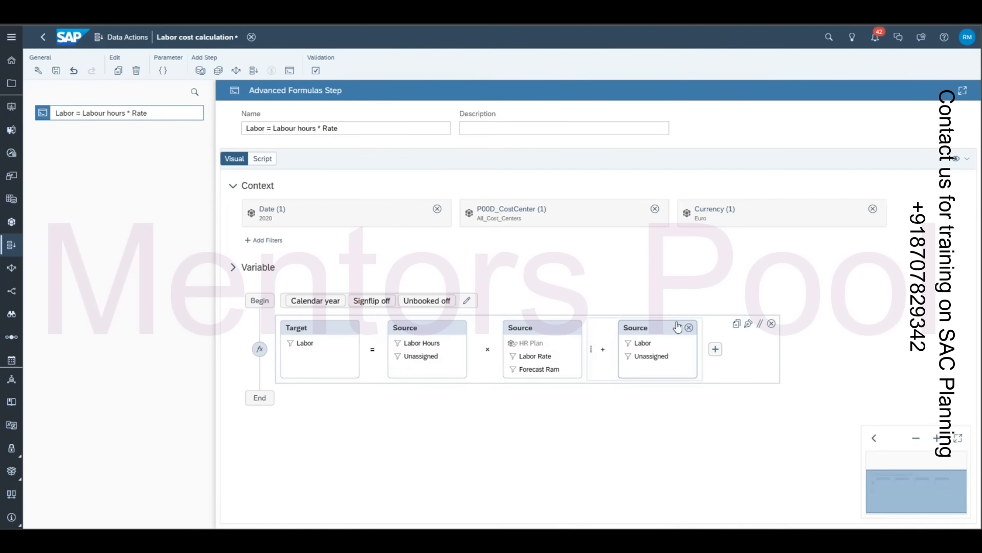
left_click(689, 327)
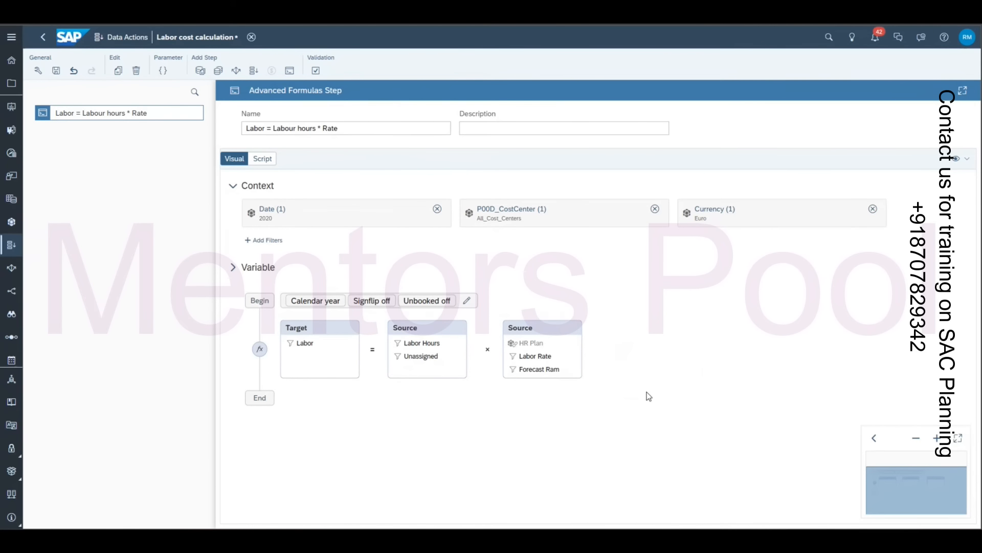
Step: Return to the script view and review the whole DATA line, including its LINK function and filters
left_click(270, 167)
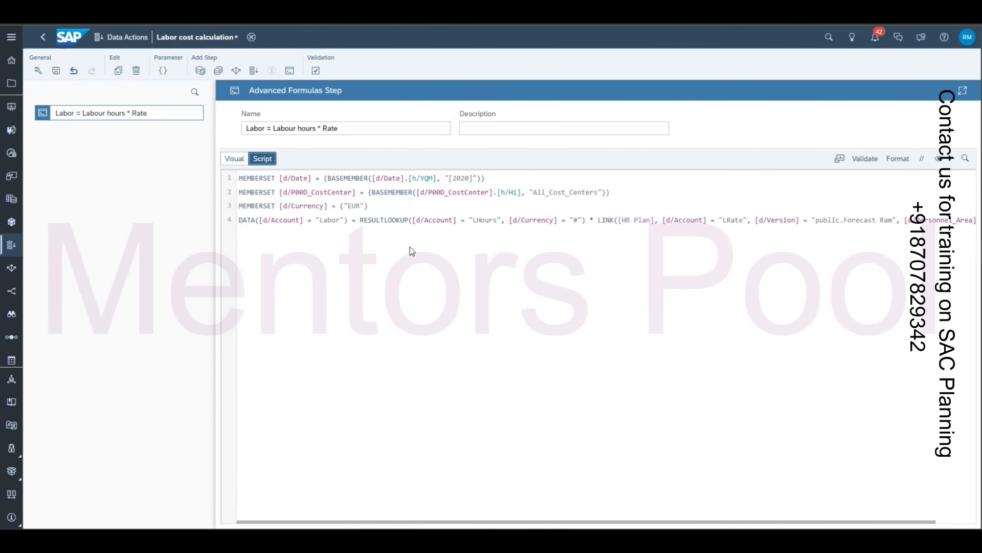
left_click(234, 221)
key("End")
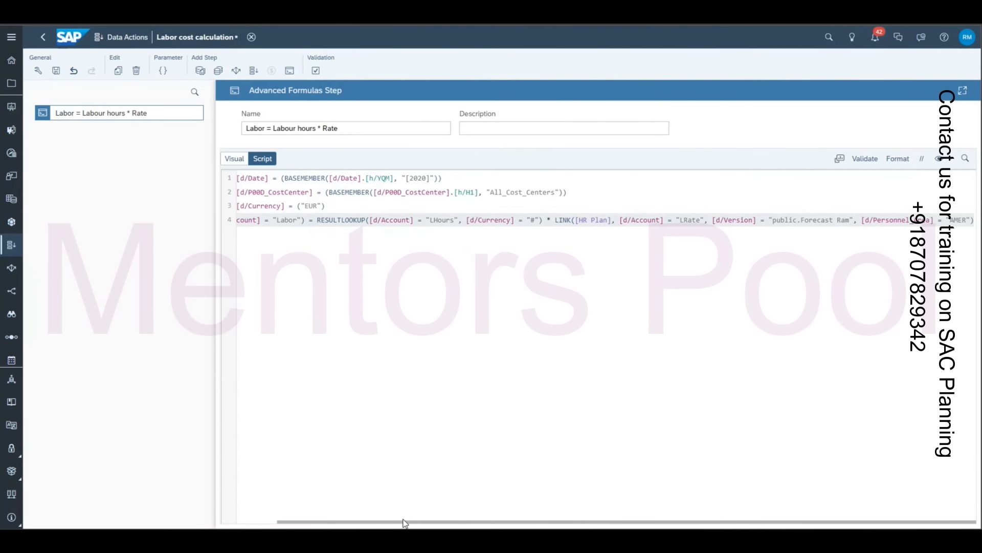
left_click_drag(402, 522, 358, 523)
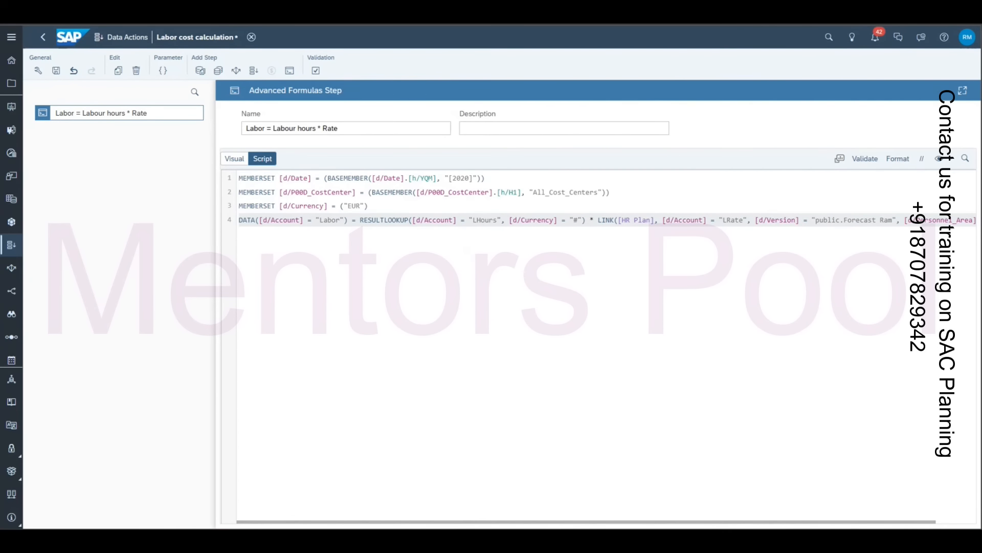
left_click_drag(614, 221, 617, 220)
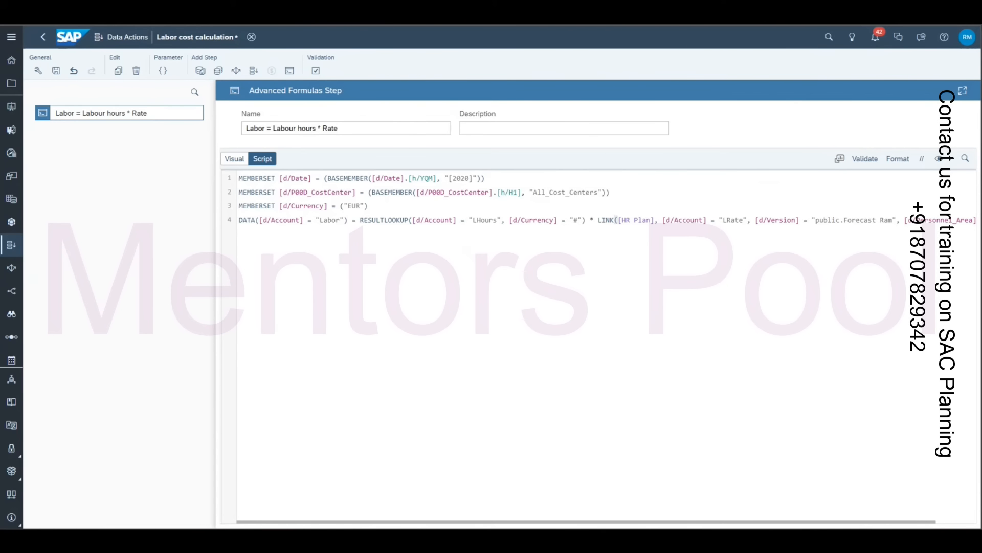
left_click(423, 271)
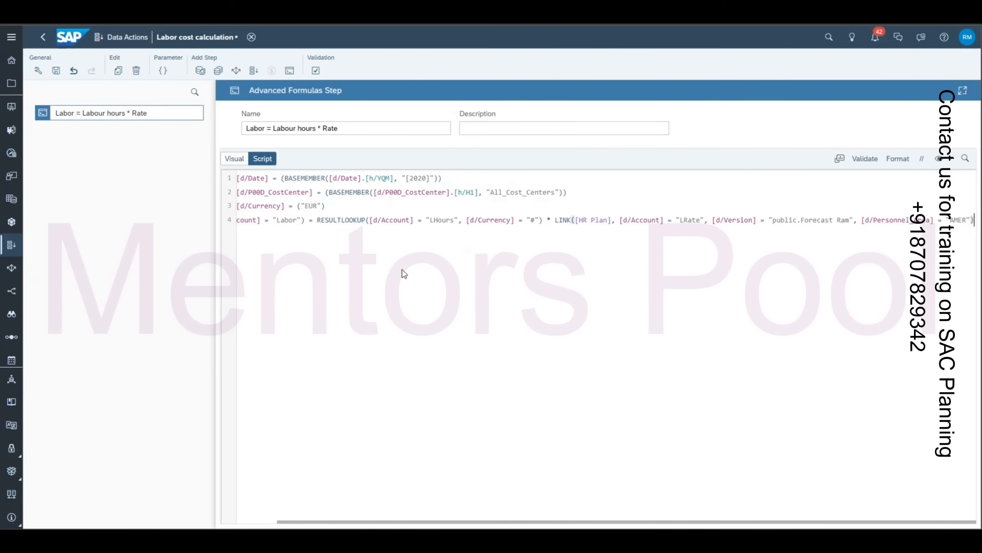
Step: Make and delete a trial copy of the formula step, and save and validate the data action
left_click(119, 73)
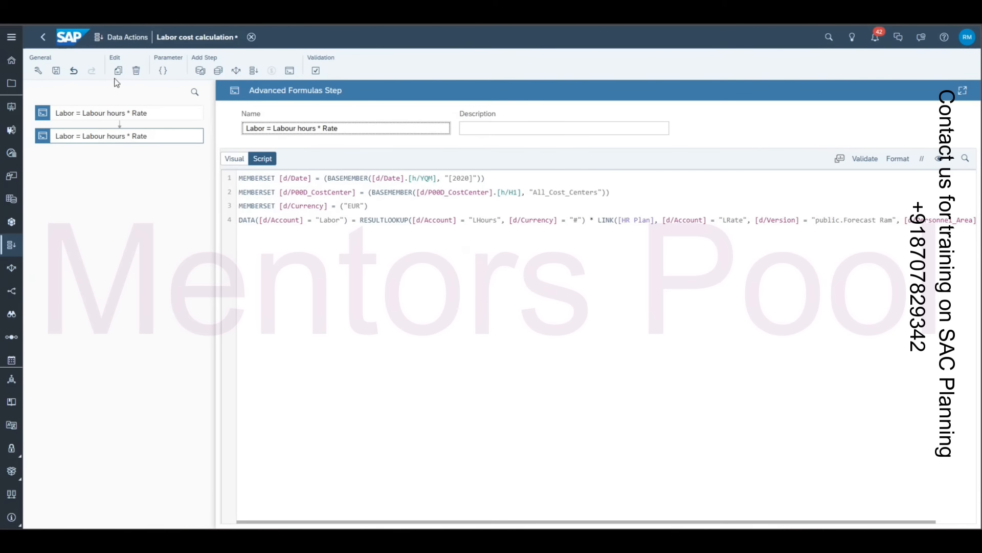
left_click(135, 72)
left_click(56, 71)
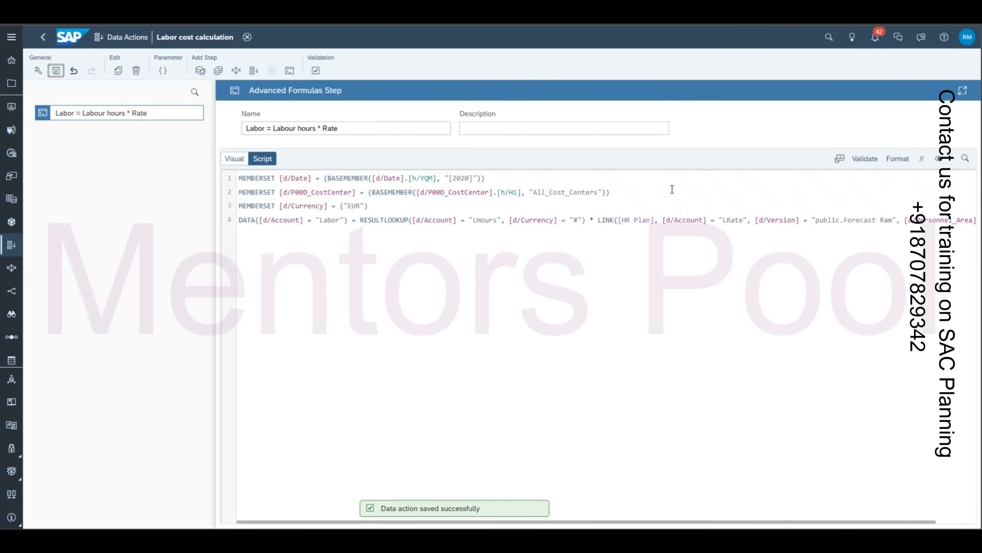
left_click(865, 159)
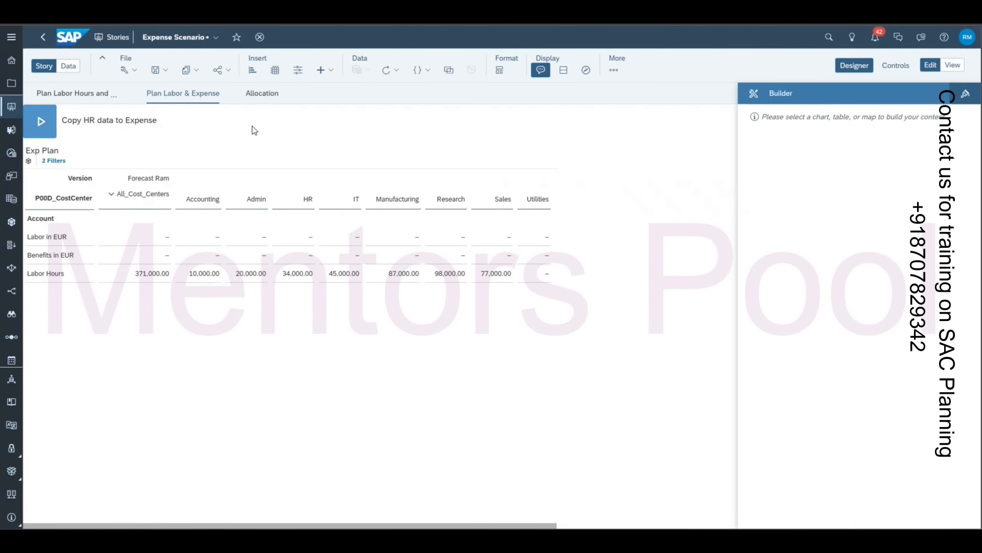
Step: Insert a data action trigger on the Expense Scenario story's Plan Labor & Expense page and assign it the Labor cost calculation data action
left_click(322, 70)
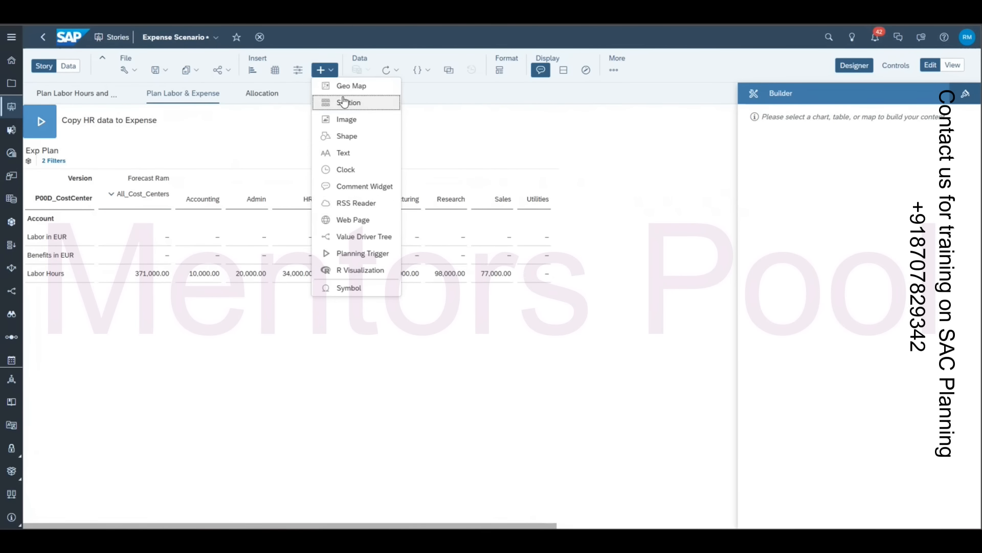
left_click(368, 262)
left_click(392, 221)
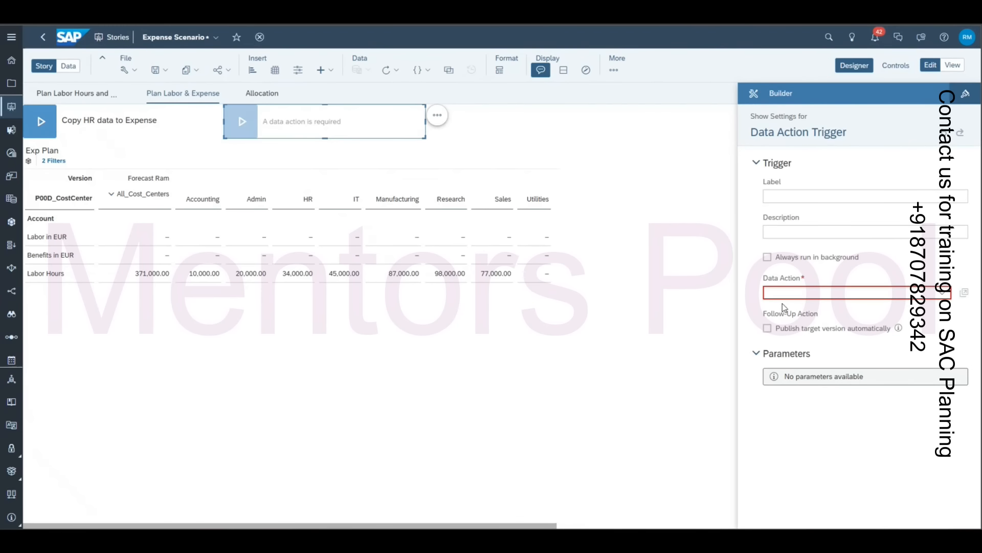
left_click(795, 291)
type("L")
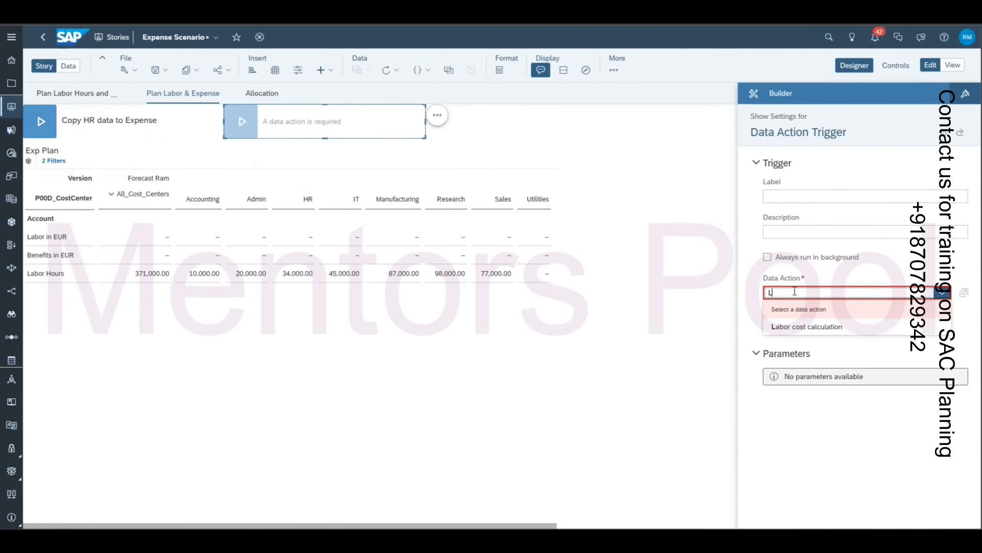
left_click(813, 327)
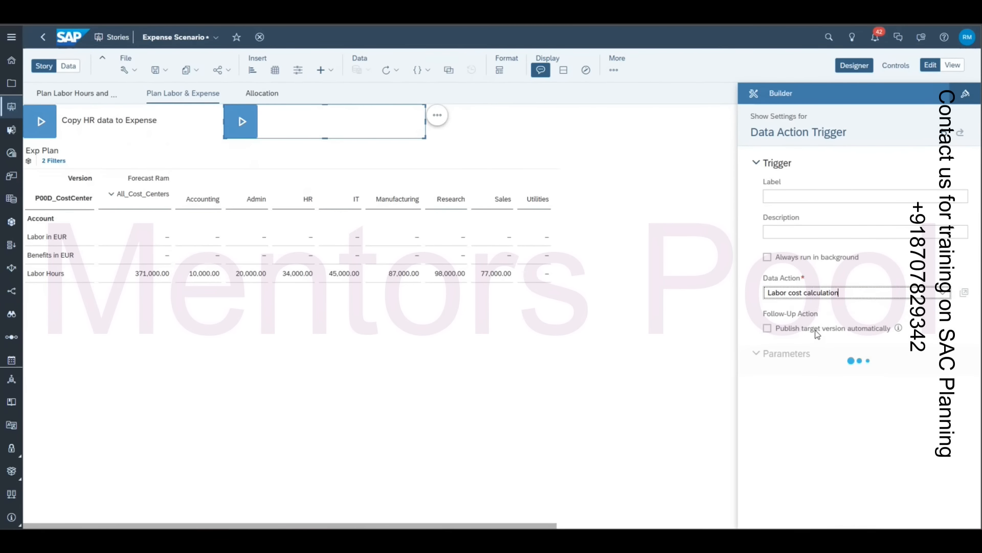
Step: Label the new data action trigger "Labor cost calculation"
left_click(813, 196)
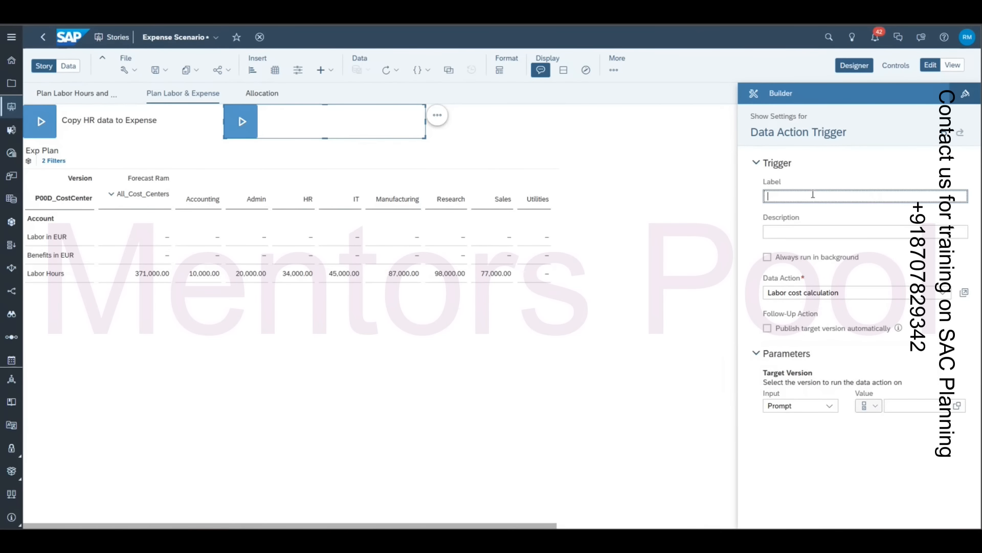
type("Labor cost calculation")
left_click(689, 192)
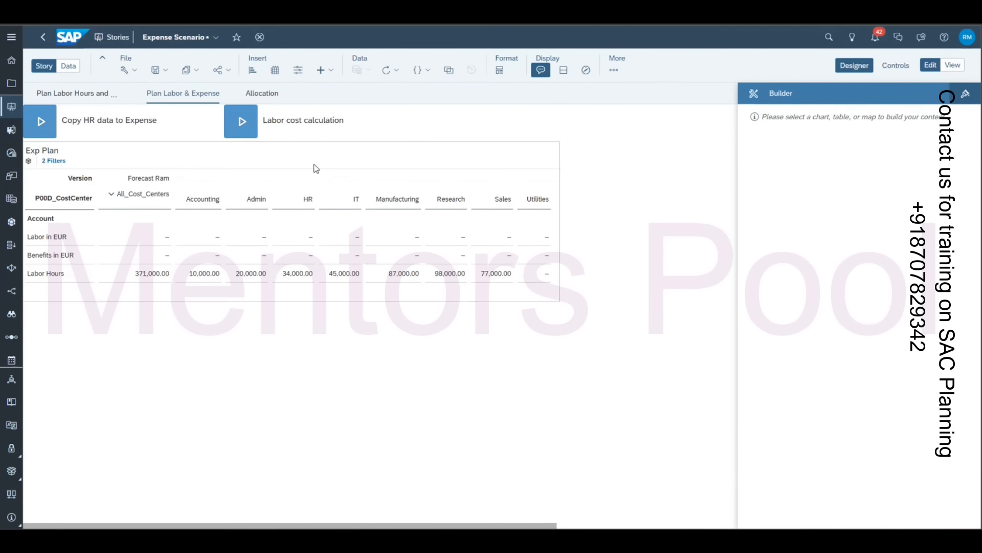
Step: Run the Labor cost calculation trigger with Forecast Ram as the target version
left_click(237, 133)
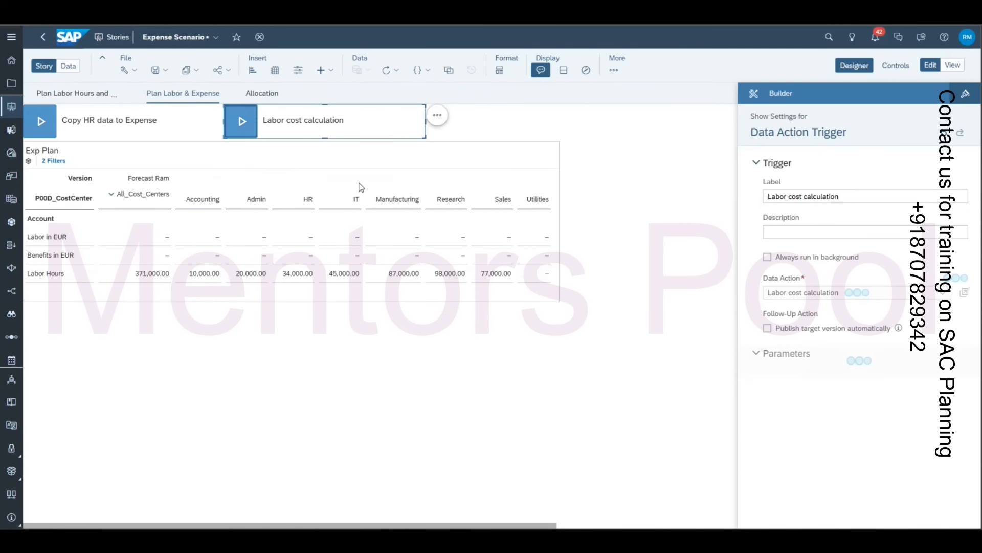
left_click(533, 290)
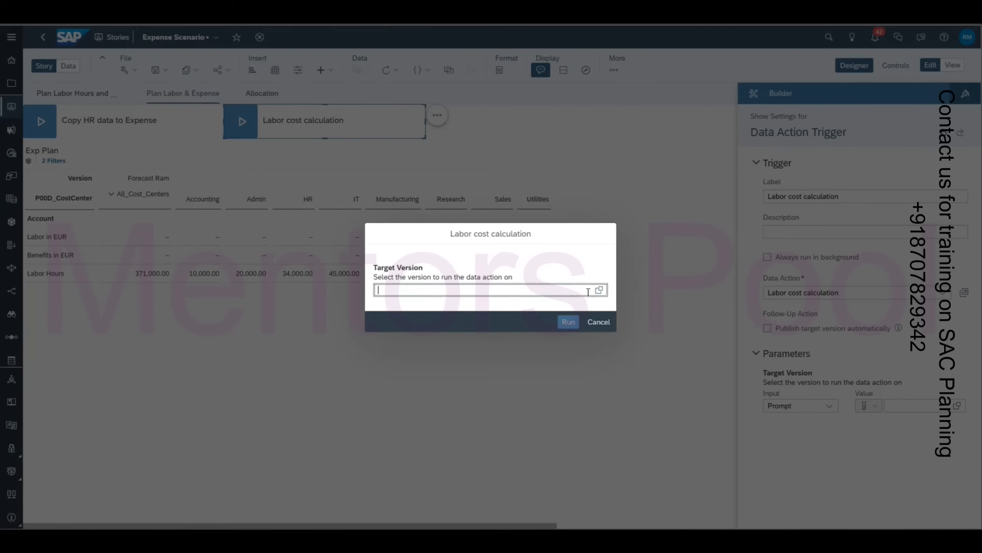
left_click(600, 290)
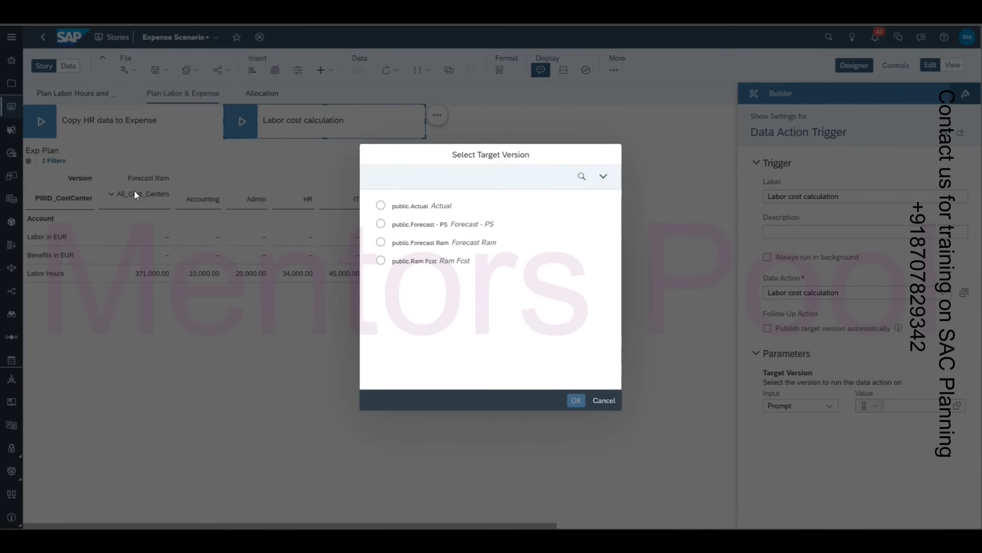
left_click(447, 244)
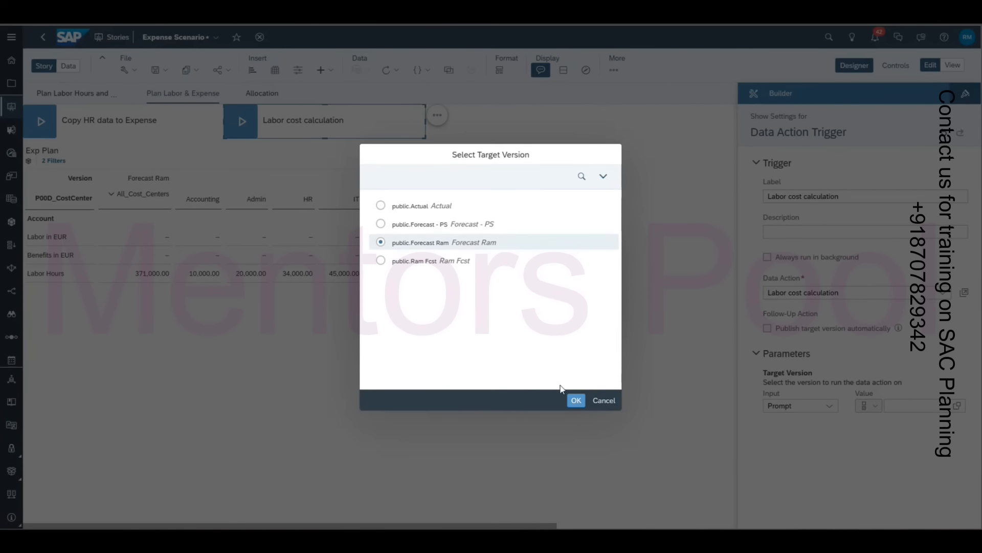
left_click(575, 400)
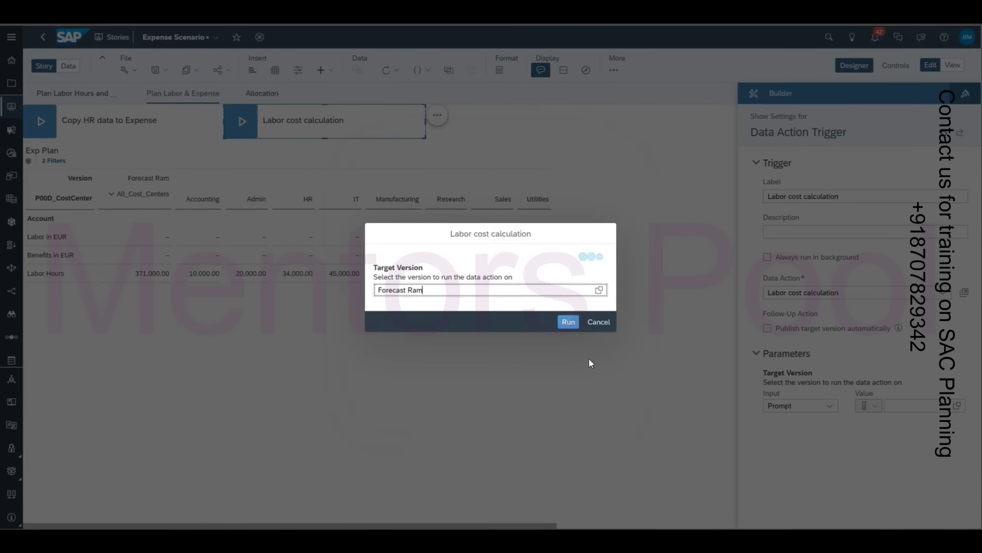
left_click(569, 323)
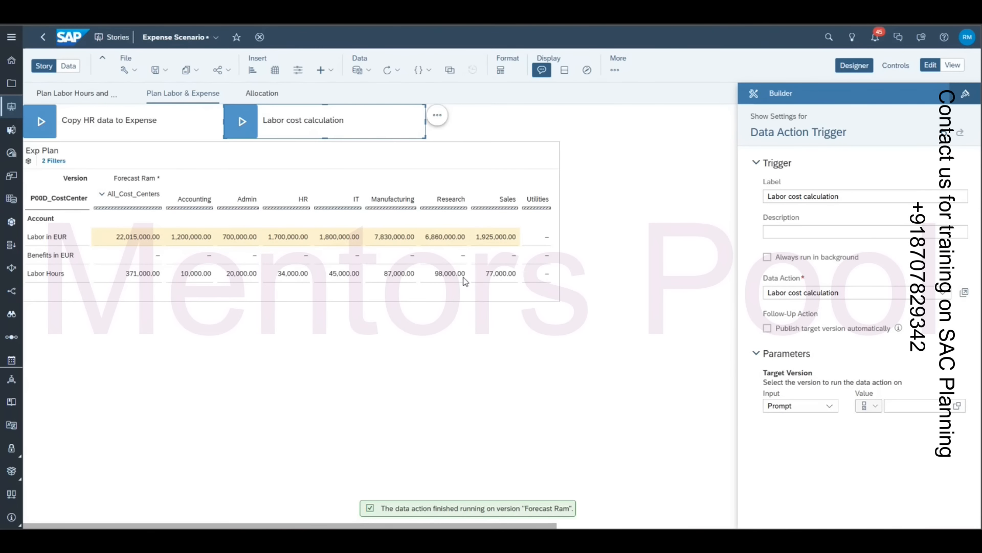
Step: Examine the Labor in EUR amounts by cost center and Accounting's Labor Hours in the Exp Plan table
left_click(183, 240)
left_click(193, 240)
left_click(240, 241)
left_click(290, 242)
left_click(338, 239)
left_click(202, 275)
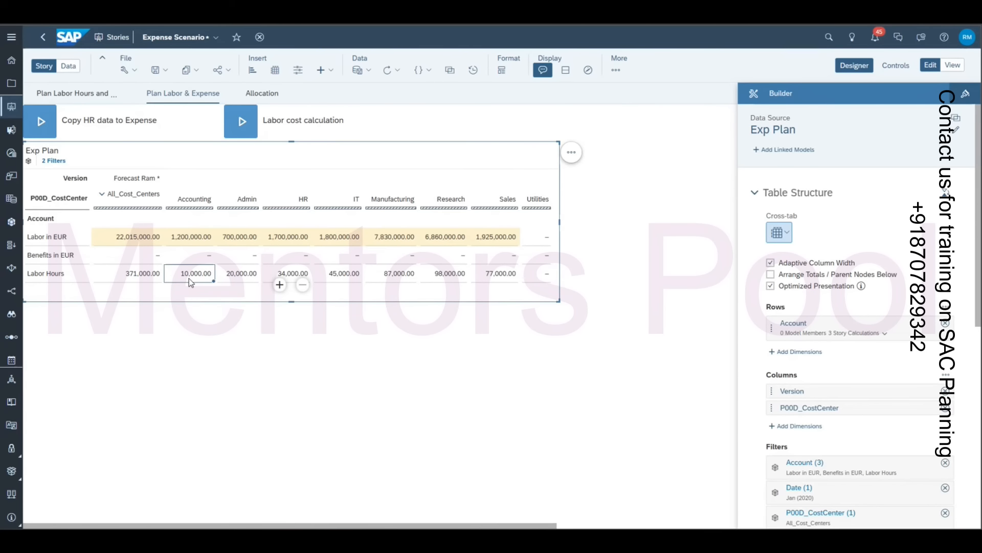
Step: Compare Accounting's January 2020 labor rate and hours on the Plan Labor Hours page with its Labor in EUR amount
left_click(74, 88)
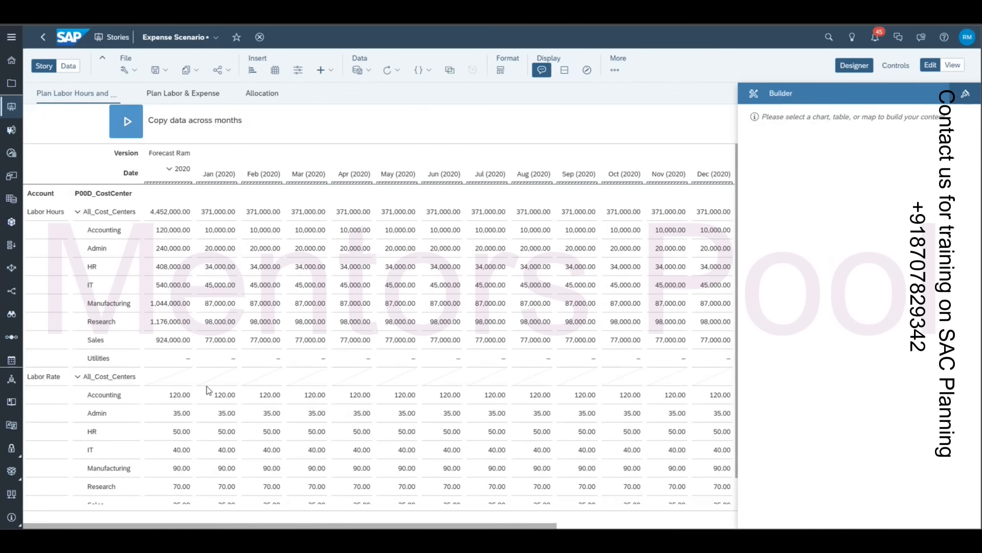
left_click(176, 398)
left_click(212, 400)
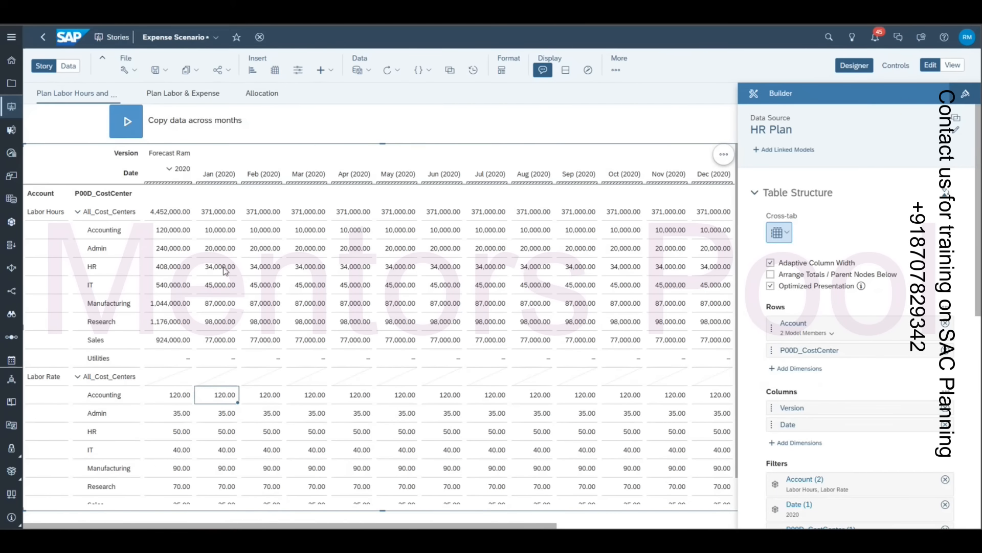
left_click(215, 231)
left_click(199, 93)
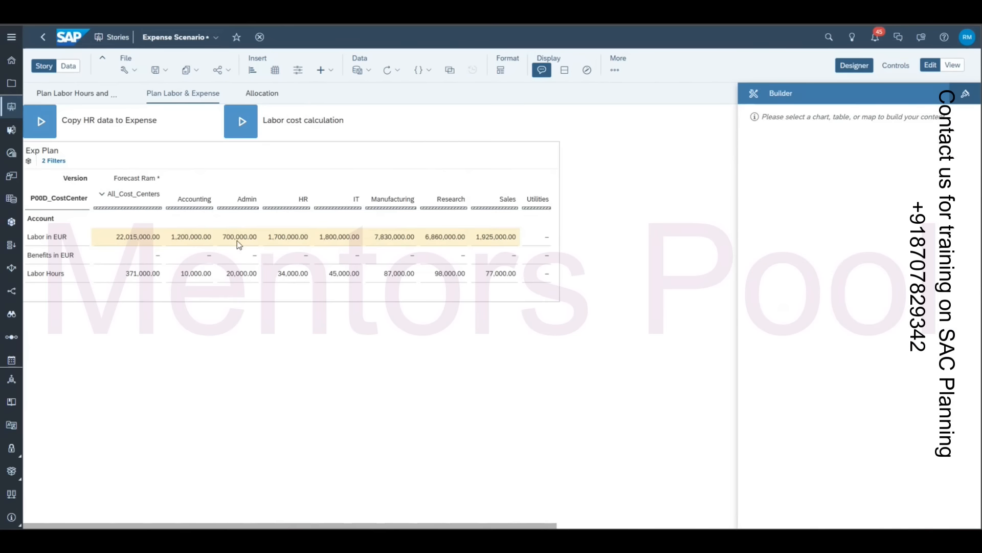
left_click(191, 237)
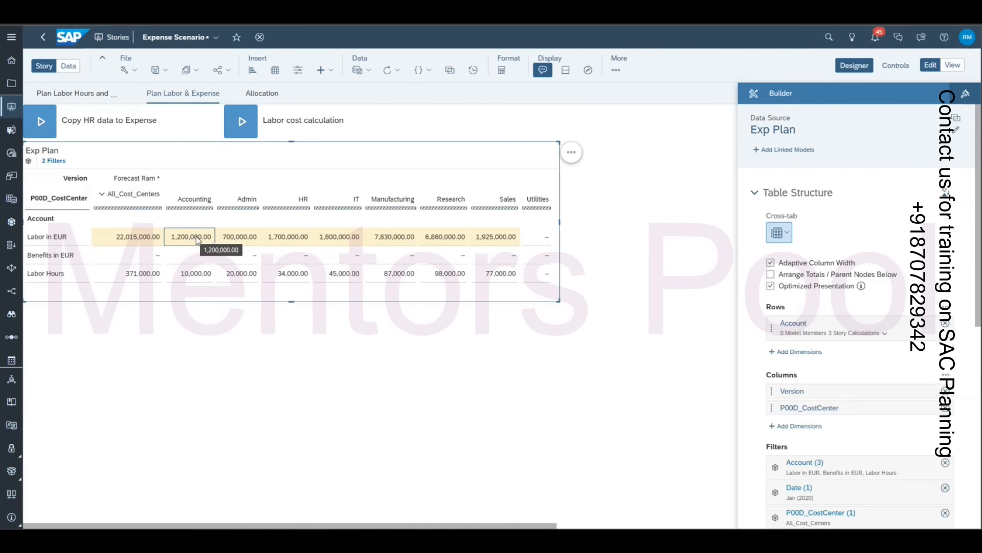
Step: Review the Labor cost calculation script's LINK to HR Plan against the story's Labor in EUR and Benefits in EUR rows
left_click(301, 131)
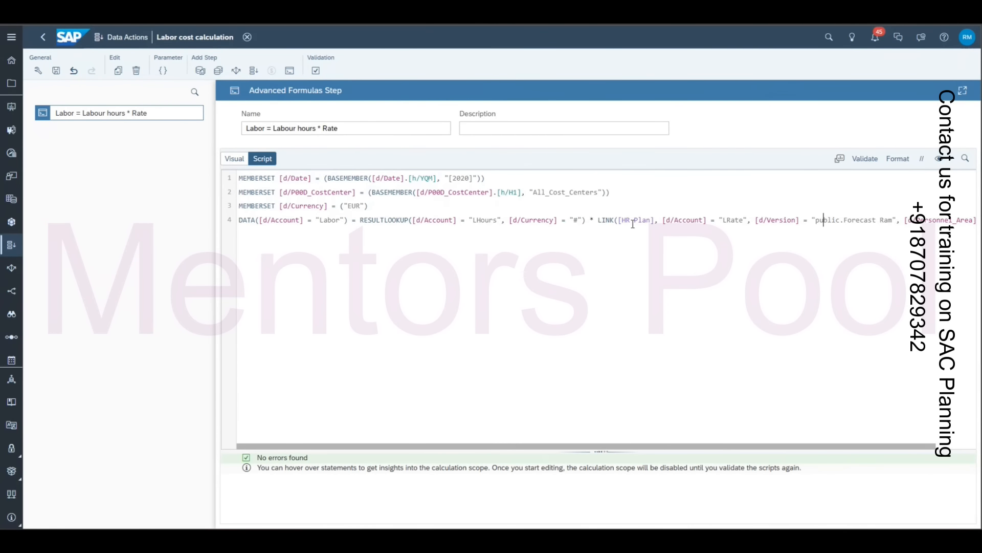
left_click(824, 221)
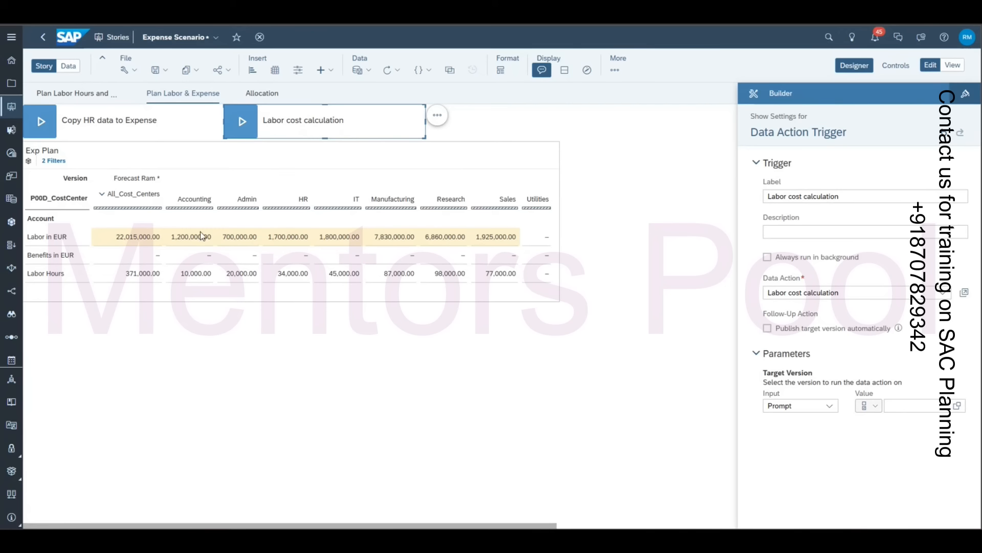
left_click(153, 237)
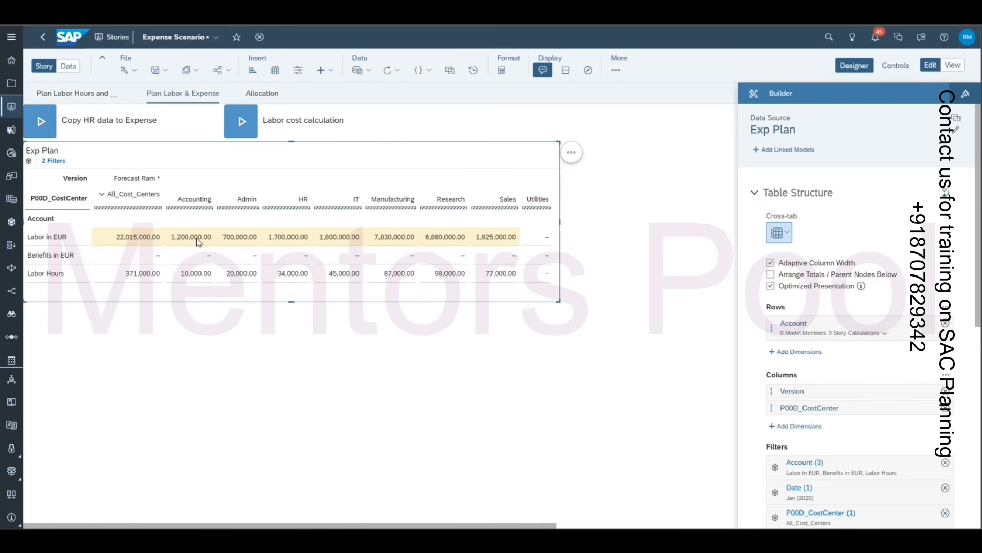
left_click(149, 256)
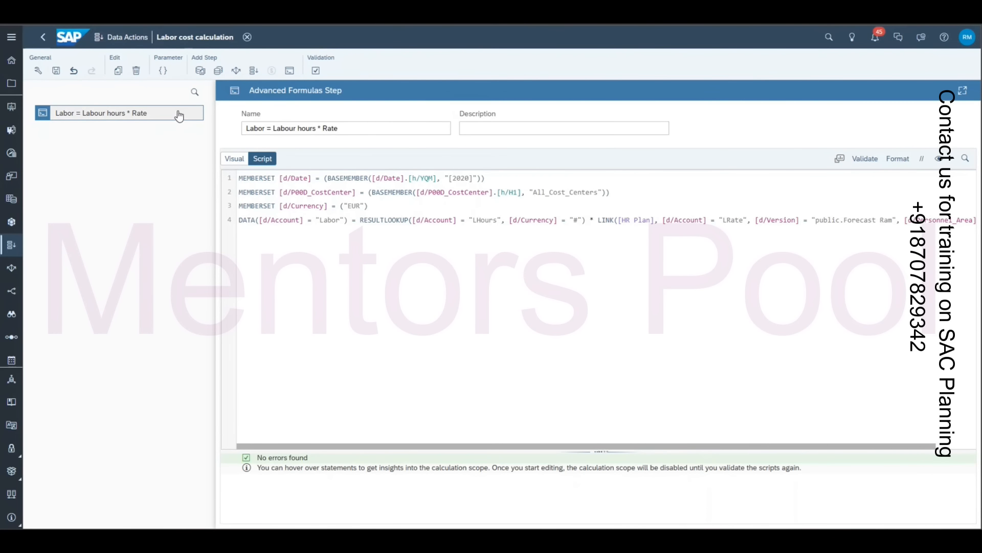
Step: View the data action's visual formula and its addable element types, and check the story's Labor in EUR and Benefits in EUR rows
left_click(235, 159)
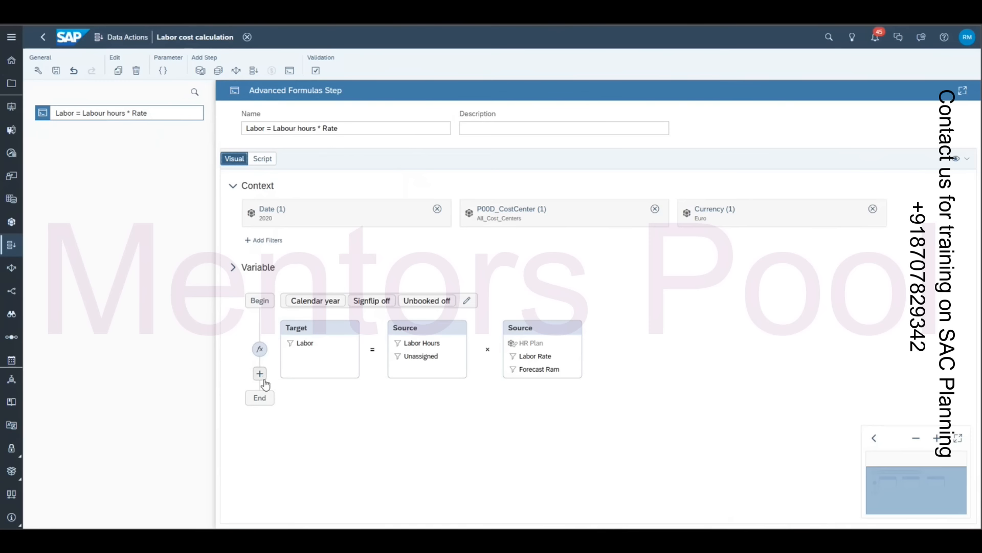
left_click(260, 374)
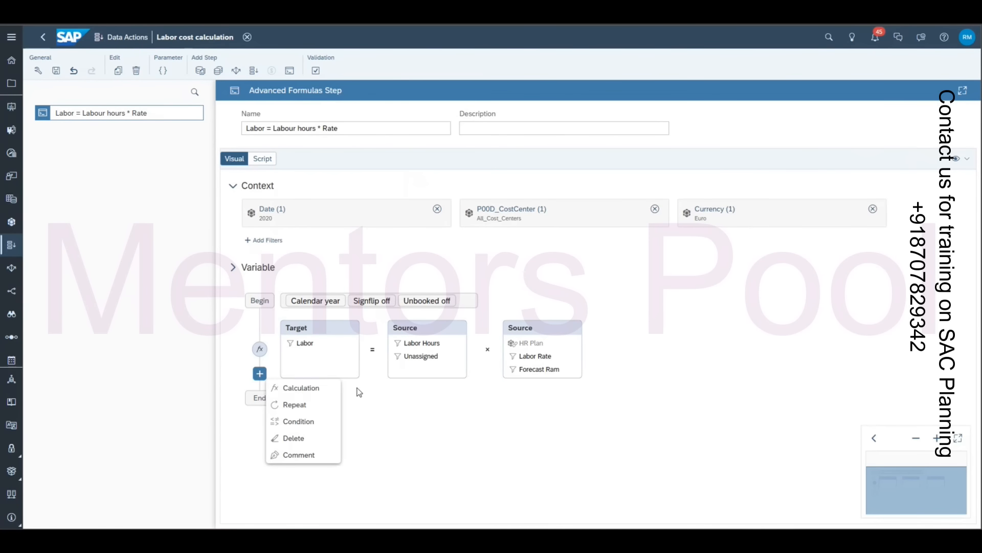
left_click(382, 401)
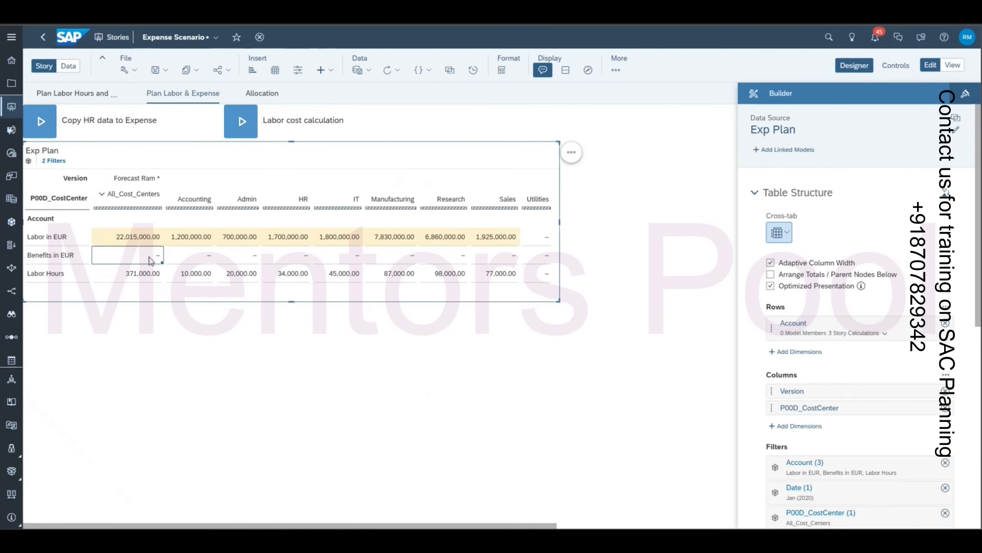
left_click_drag(138, 237, 476, 240)
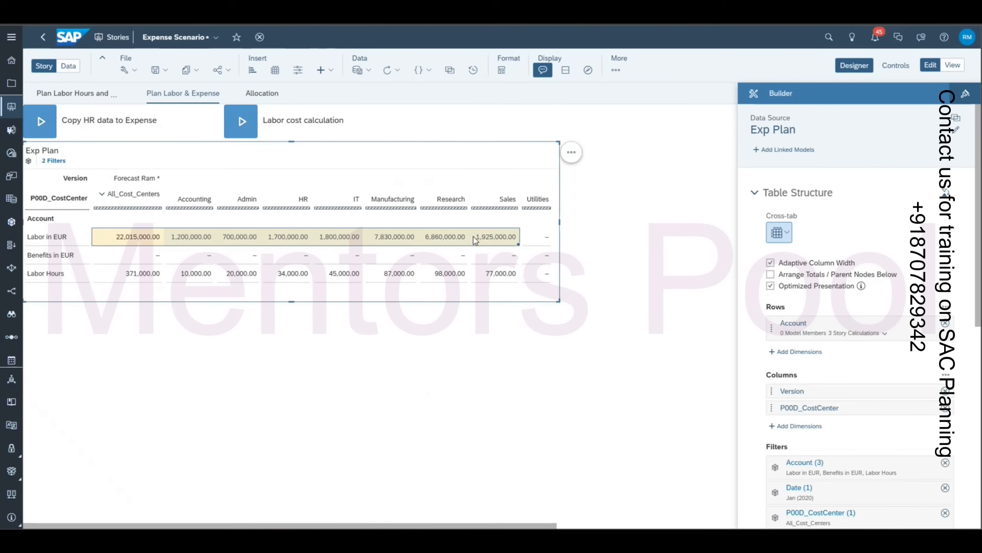
left_click(158, 256)
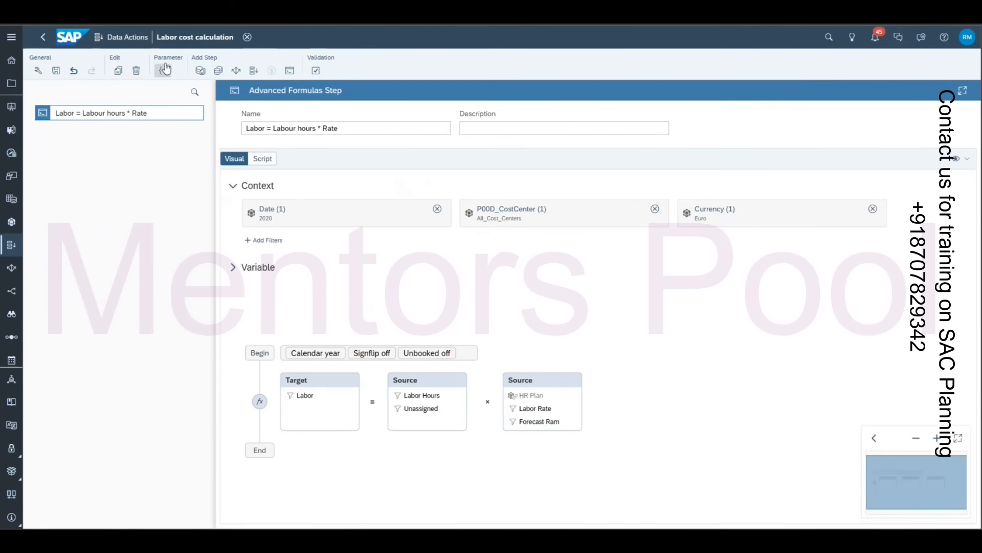
Step: Create a Number parameter with the ID Benefit Pct in the Labor cost calculation data action, leaving its input Dynamic
left_click(164, 72)
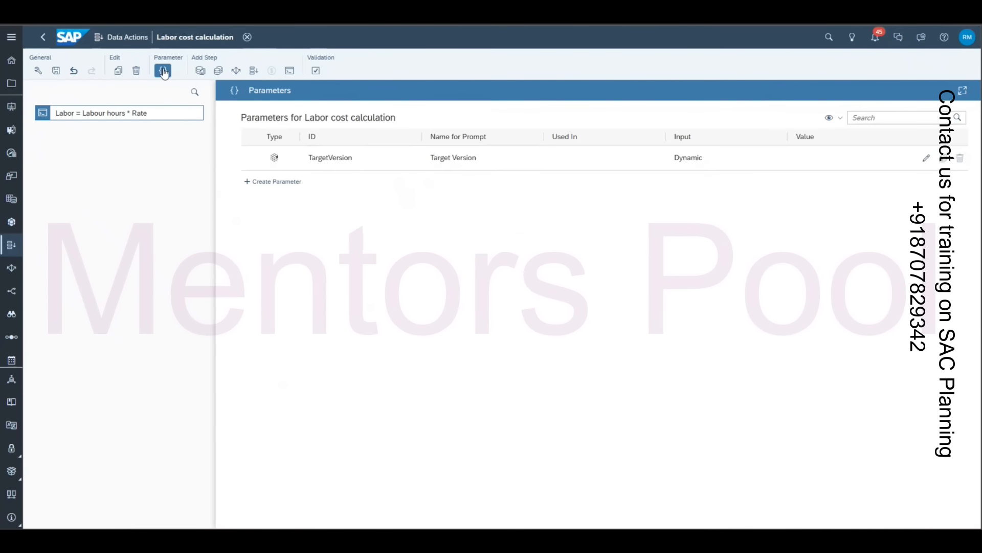
left_click(273, 179)
left_click(572, 128)
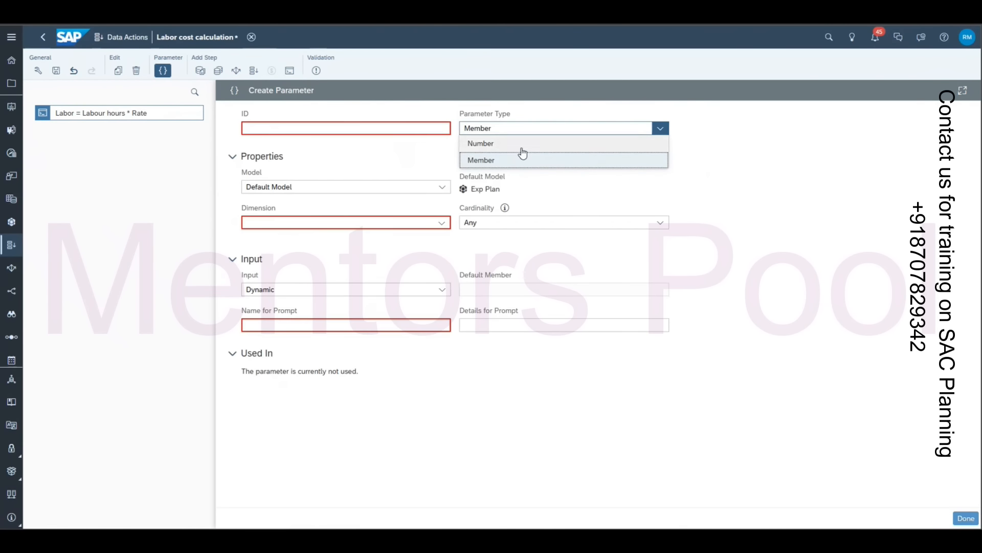
left_click(521, 145)
left_click(369, 128)
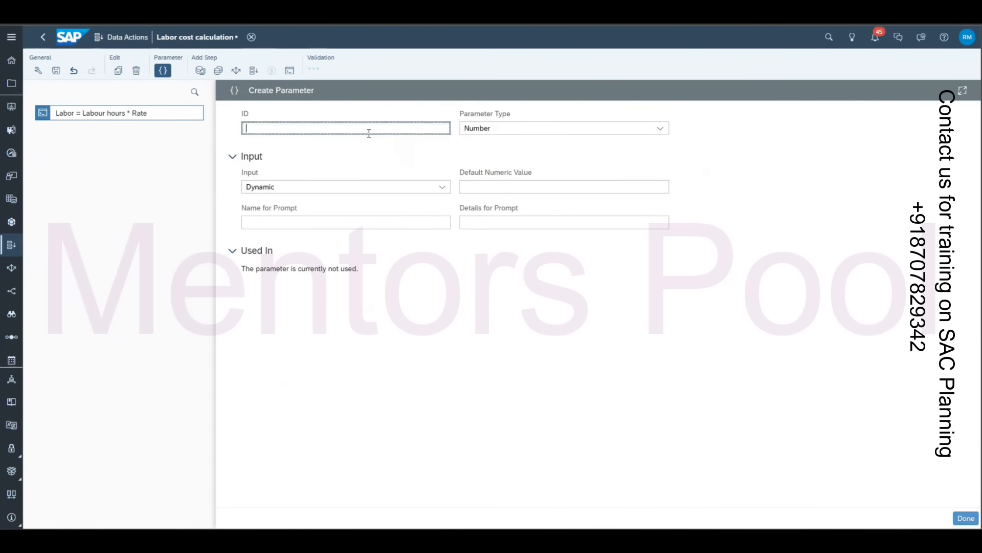
type("Benefit Pct")
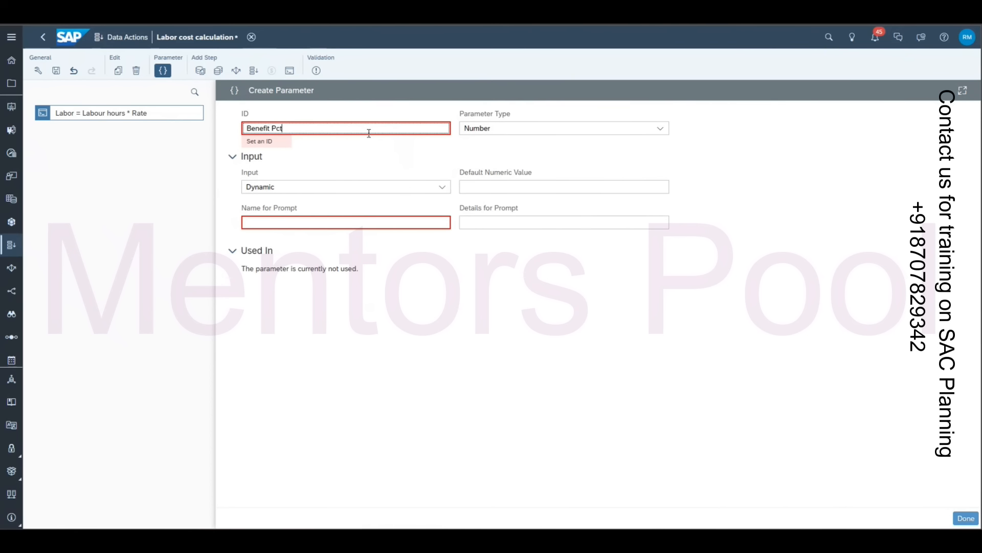
left_click(365, 232)
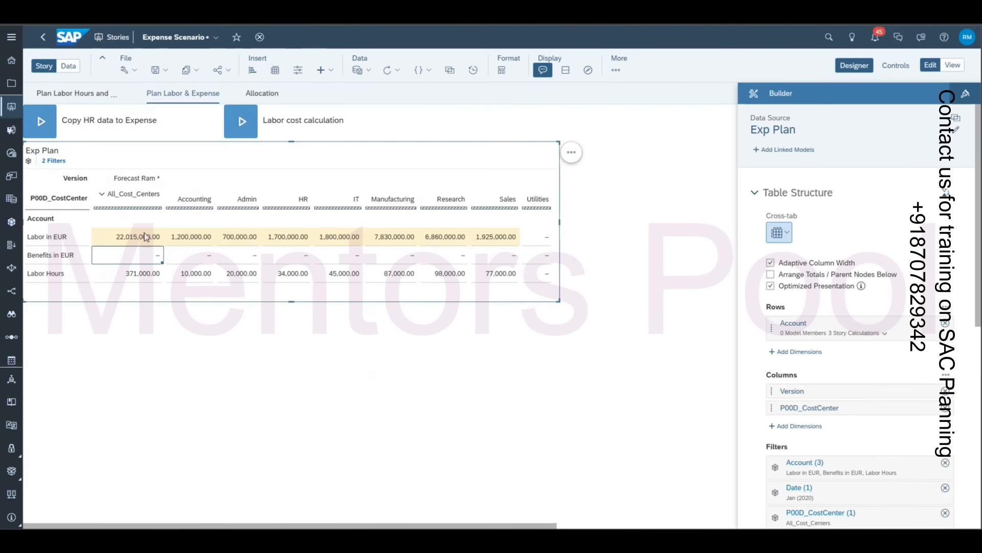
Step: Examine the Labor in EUR and Benefits in EUR cells across the cost centers in the Exp Plan table
left_click(144, 235)
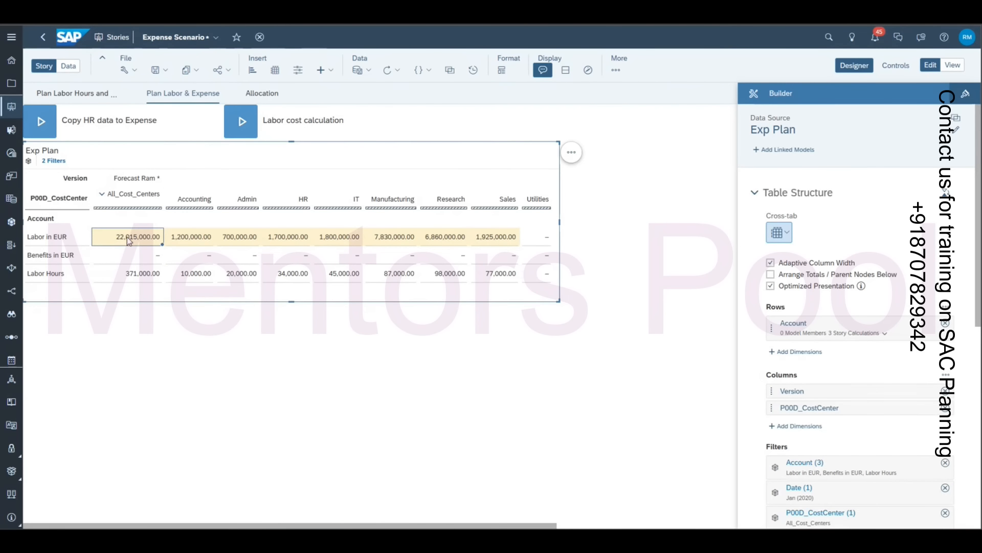
left_click(148, 259)
left_click_drag(147, 262, 489, 256)
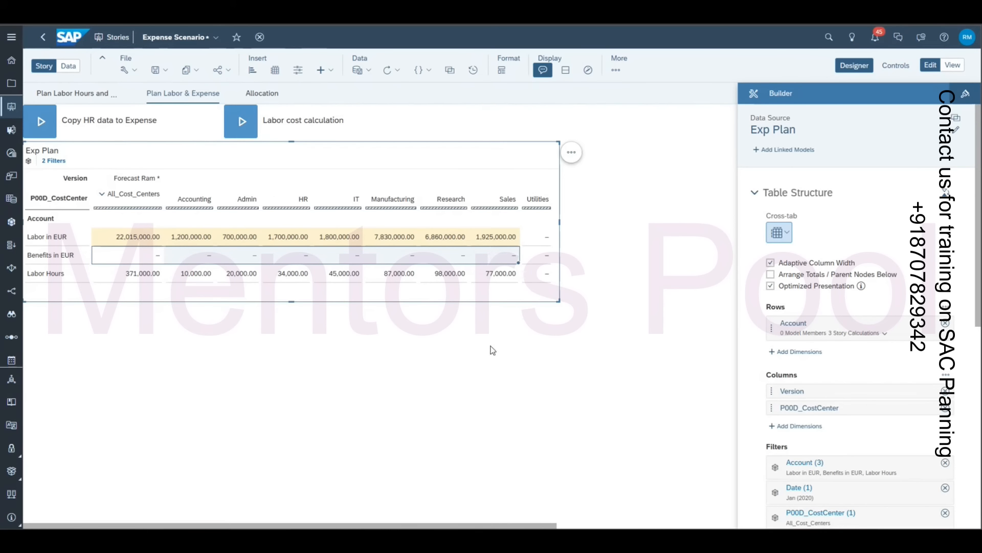
left_click(151, 241)
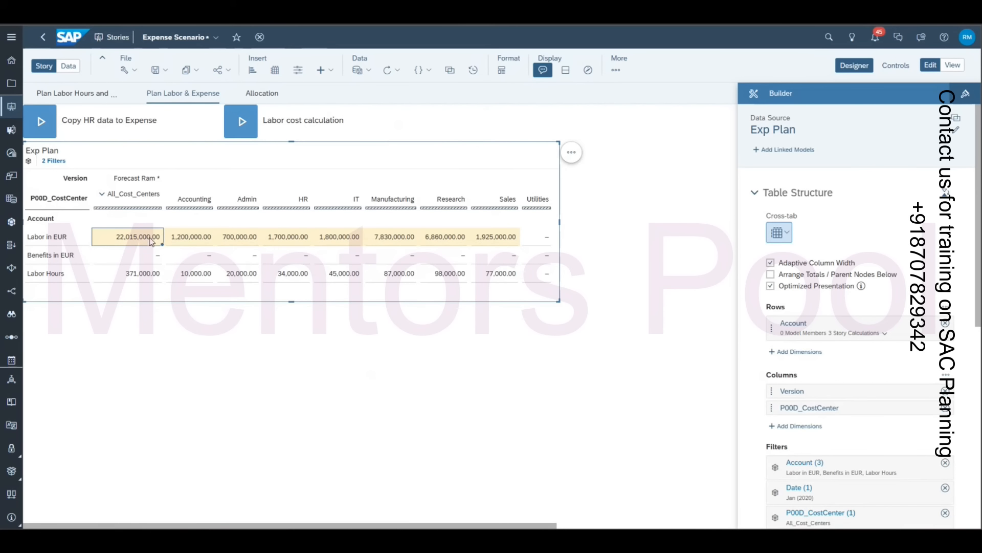
left_click_drag(493, 237, 490, 256)
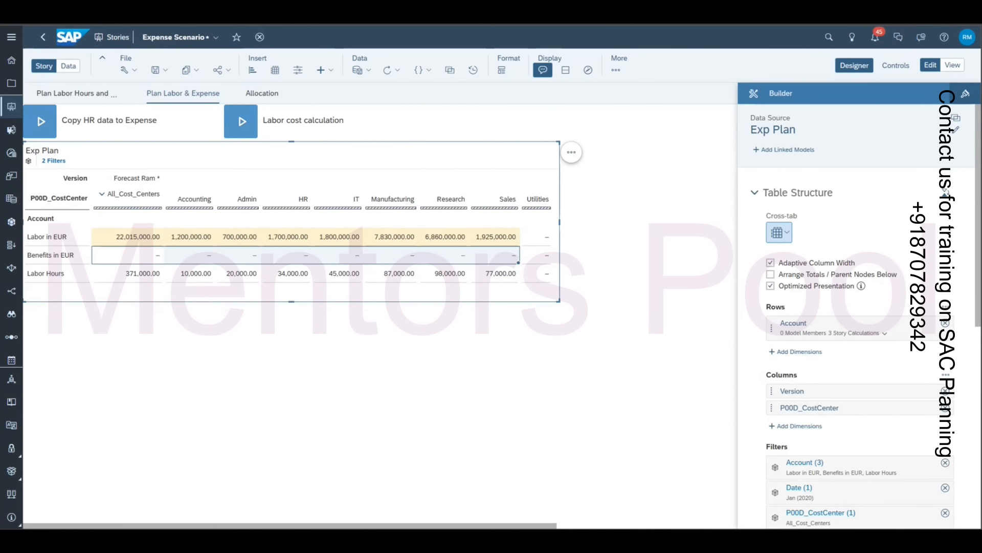
Step: Save the Expense Scenario story and publish the Forecast Ram version of Exp Plan
left_click(163, 70)
left_click(162, 86)
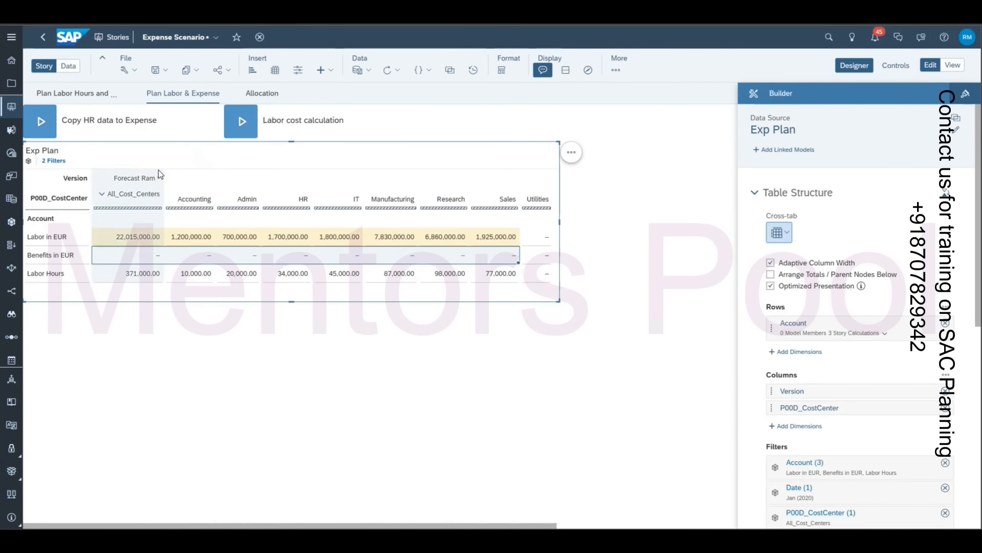
right_click(145, 184)
mouse_move(169, 188)
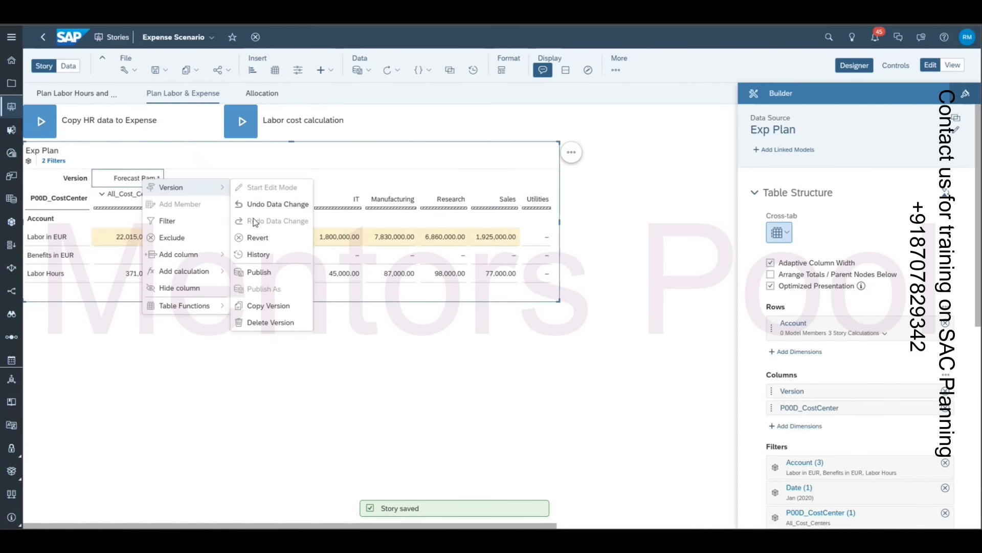
left_click(273, 273)
left_click(567, 331)
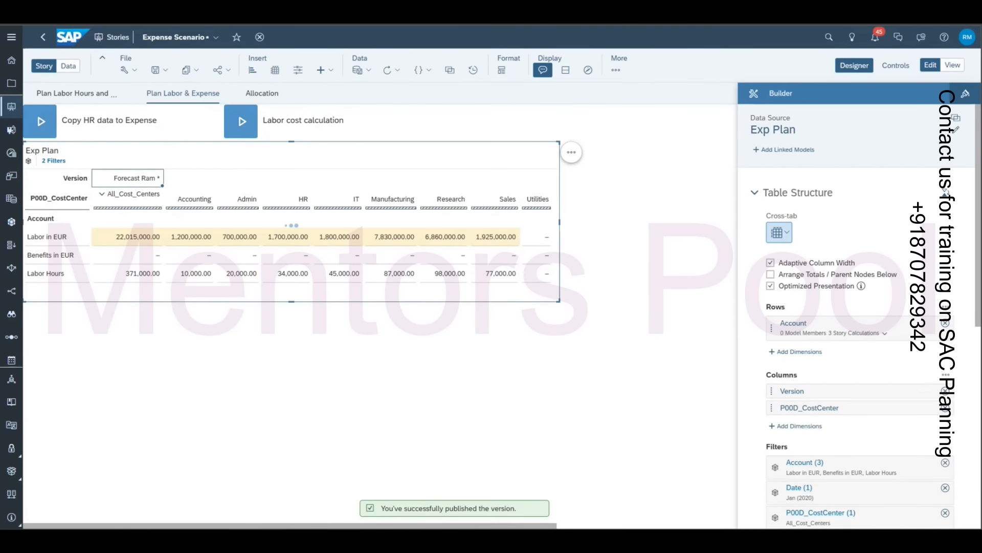
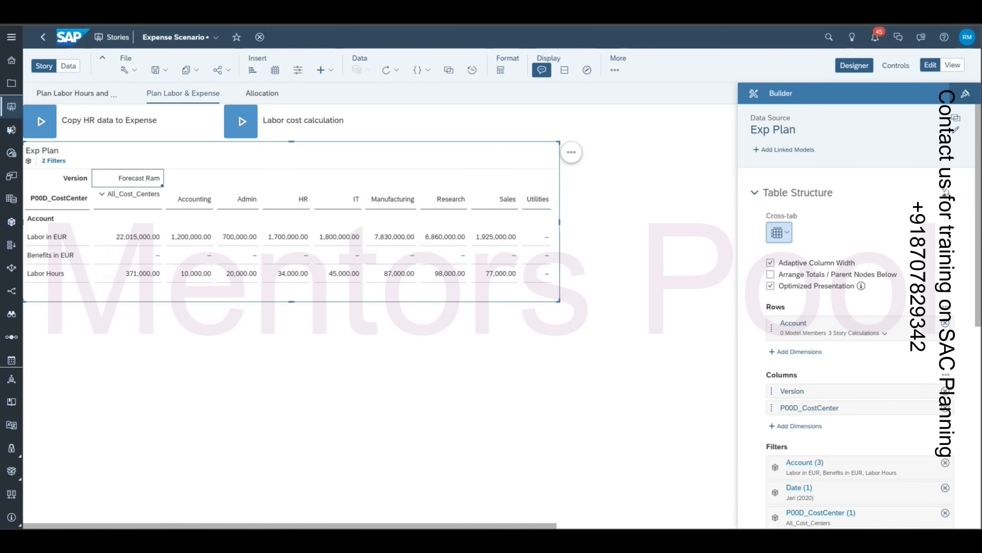
Step: Save the Expense Scenario story and return to the Stories start page
left_click(168, 74)
left_click(177, 84)
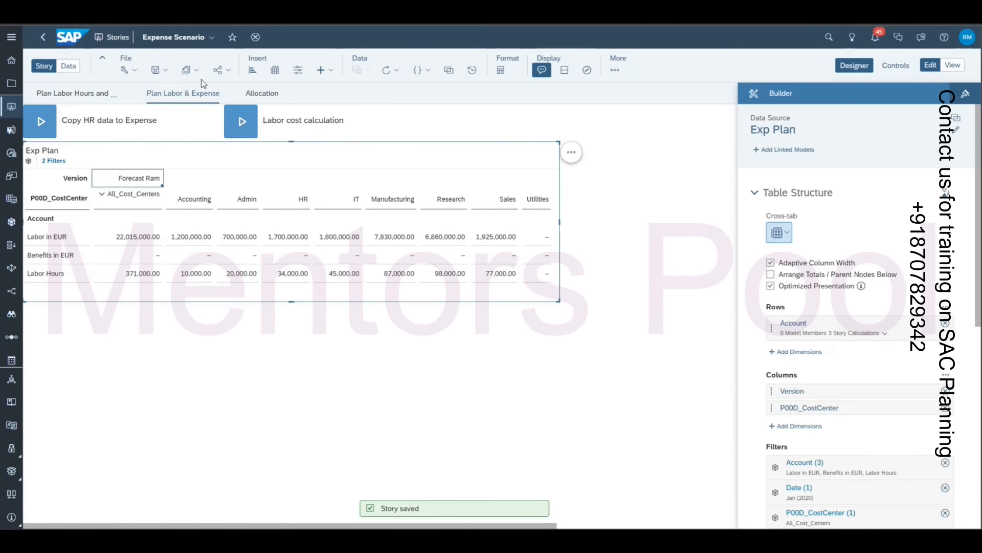
left_click(120, 37)
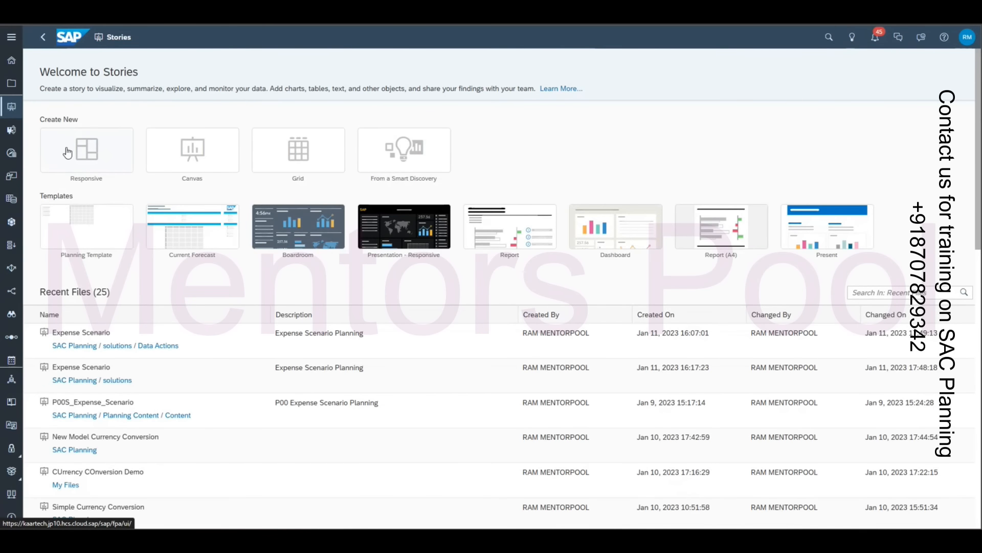
Step: Open the Public folder inside the system's Common files
left_click(14, 94)
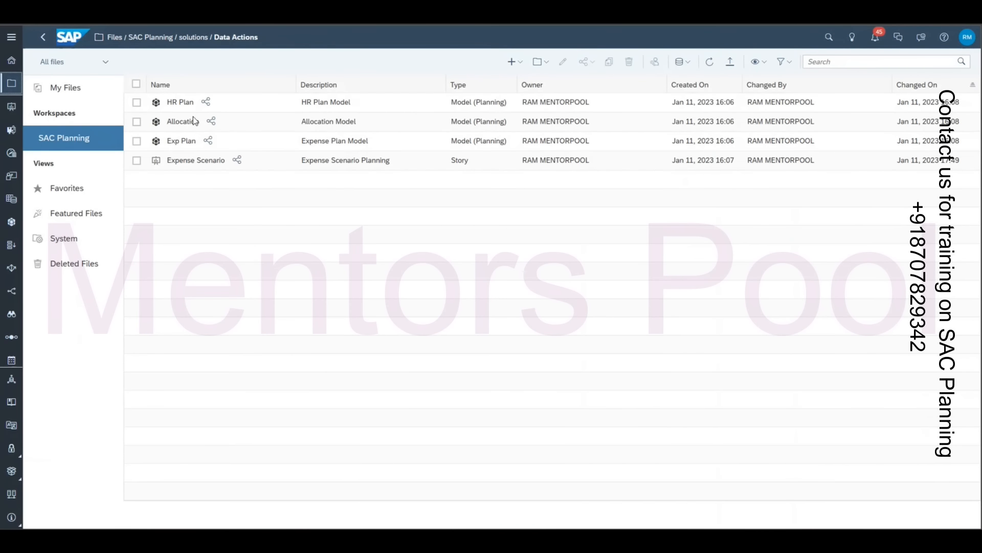
left_click(88, 236)
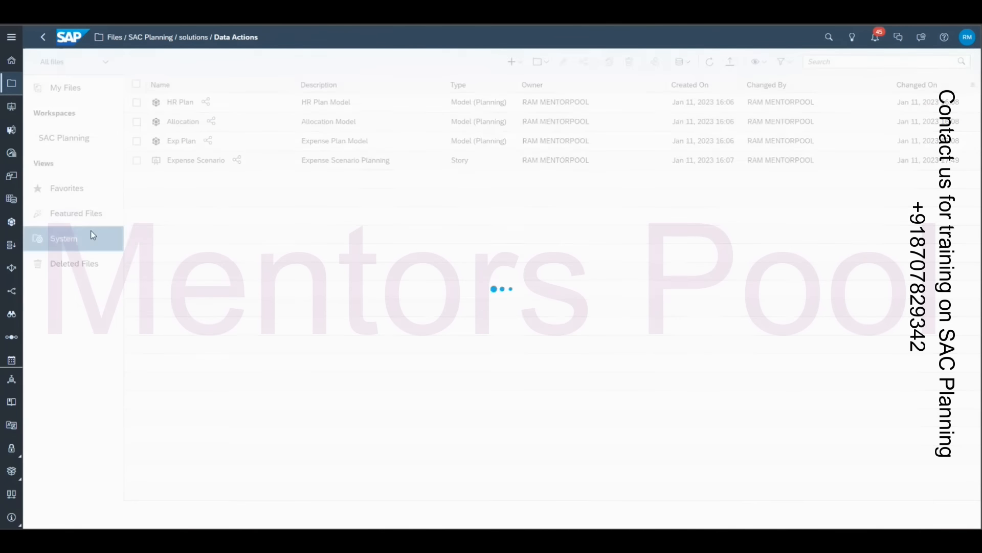
left_click(188, 104)
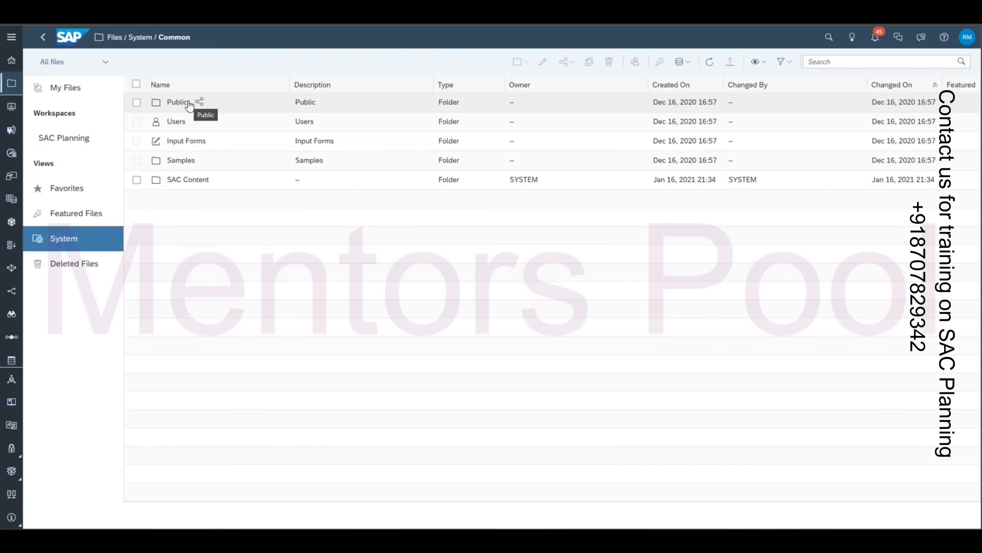
left_click(187, 103)
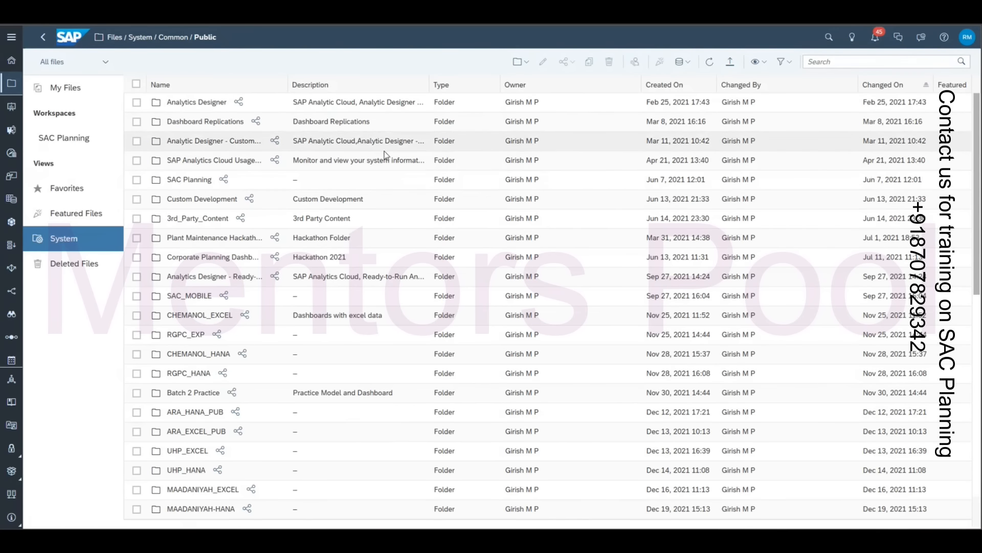
Step: Widen the Name column of the Public folder listing and look through its folders and files
left_click_drag(294, 91, 394, 87)
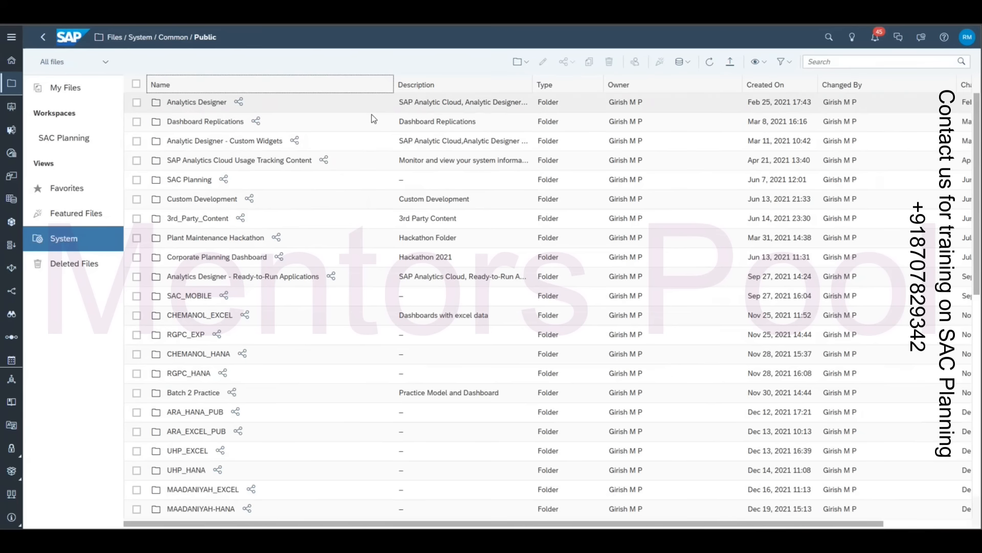
scroll(357, 151, "down", 6)
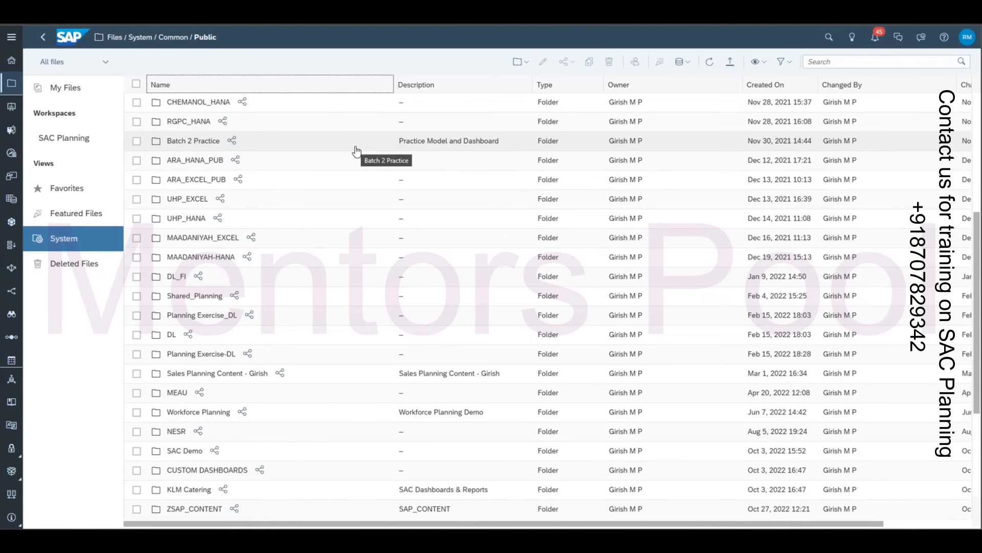
scroll(357, 151, "down", 4)
scroll(357, 151, "up", 1)
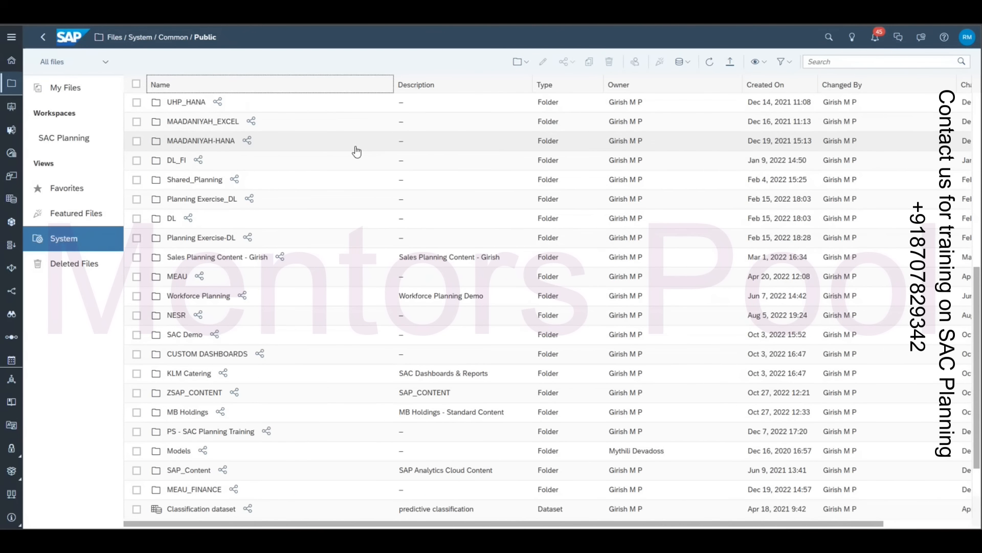
scroll(357, 151, "down", 2)
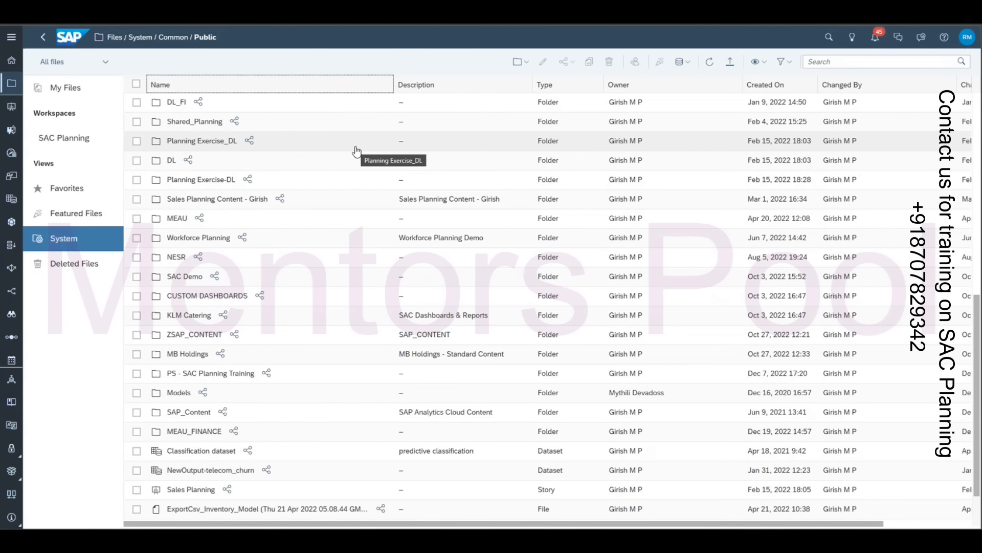
scroll(357, 151, "up", 1)
scroll(357, 151, "down", 1)
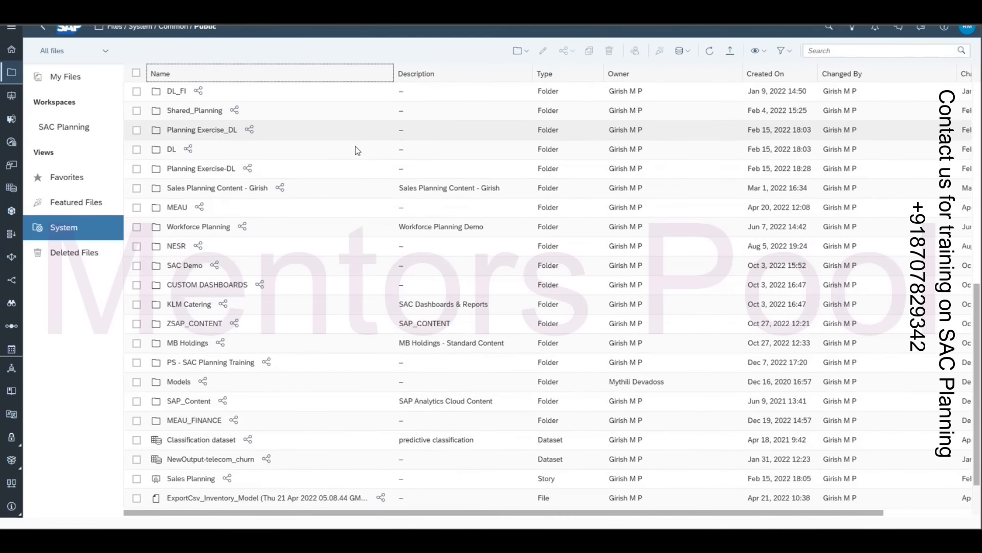
scroll(357, 151, "up", 2)
scroll(356, 151, "up", 18)
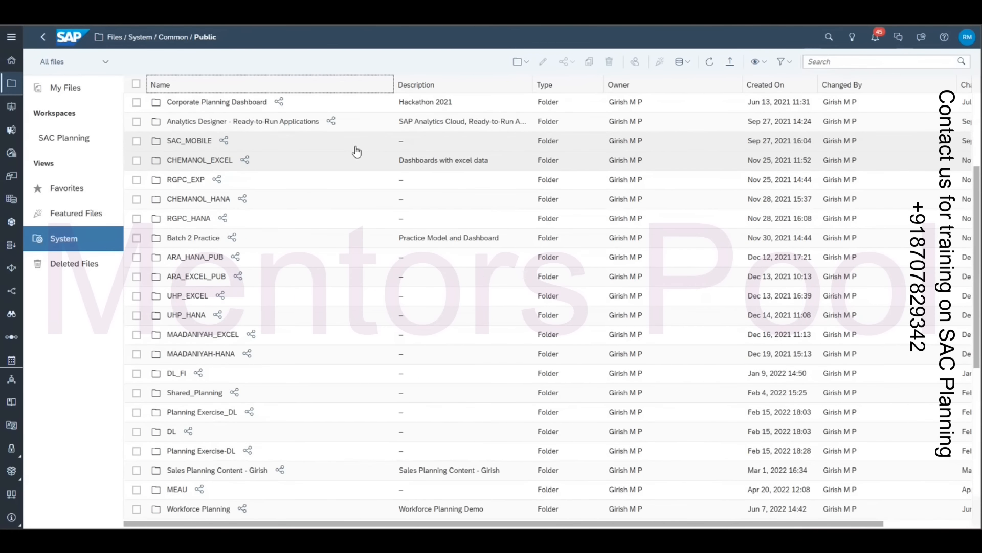
scroll(356, 151, "up", 2)
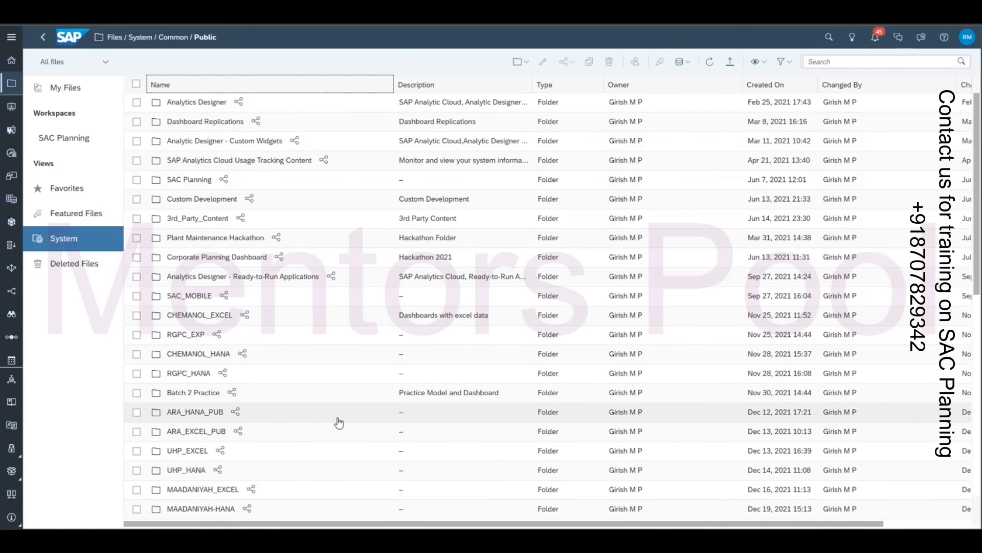
scroll(339, 422, "down", 2)
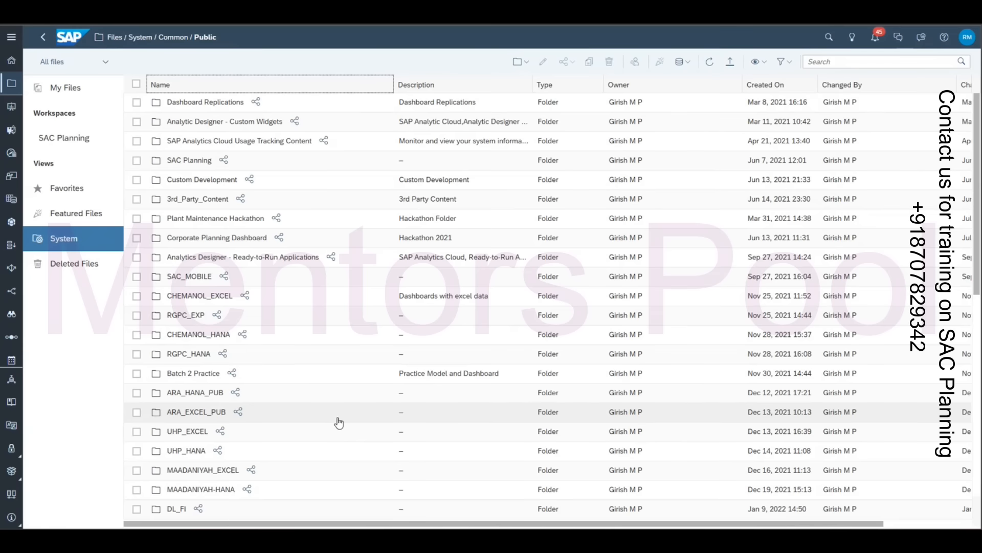
scroll(339, 423, "down", 2)
scroll(338, 423, "down", 7)
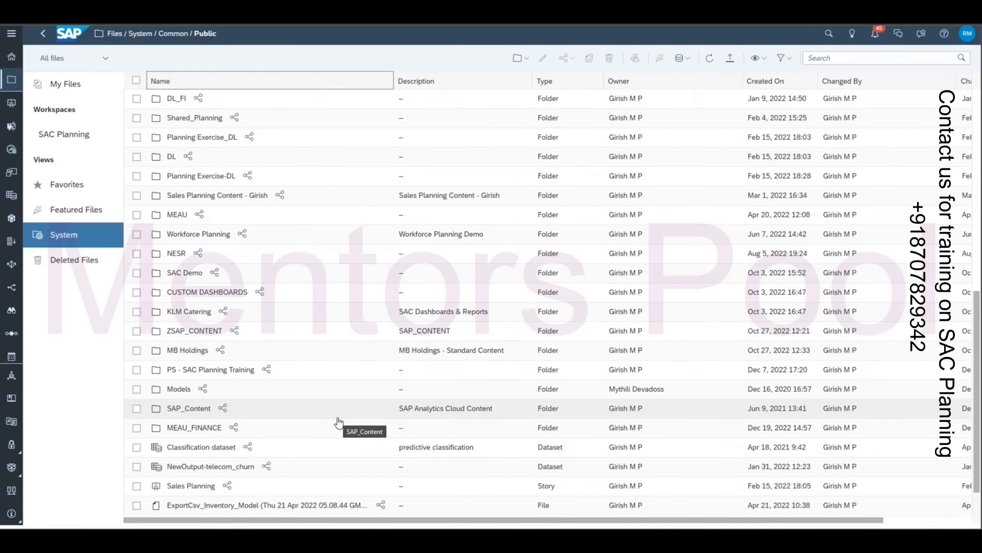
scroll(339, 423, "up", 6)
scroll(339, 422, "up", 1)
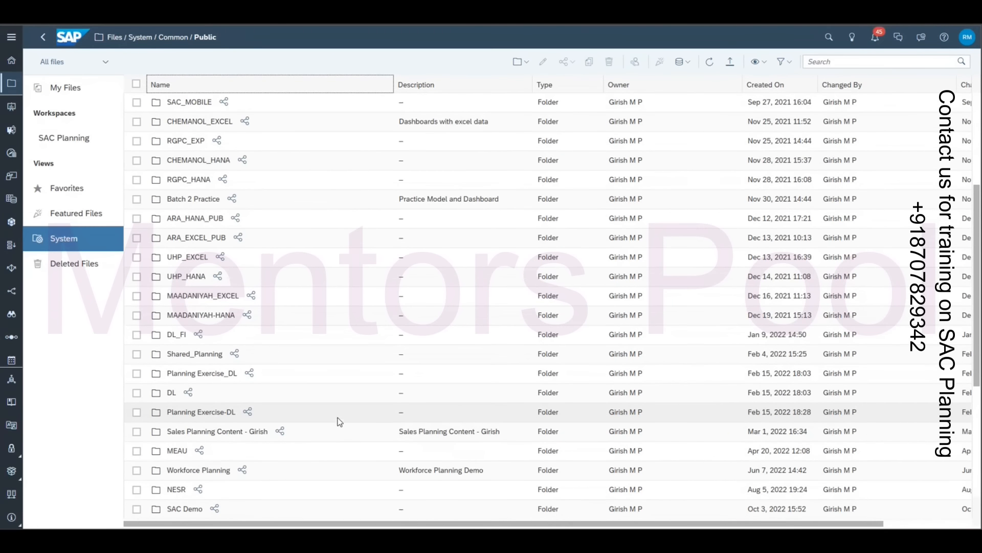
scroll(339, 423, "up", 2)
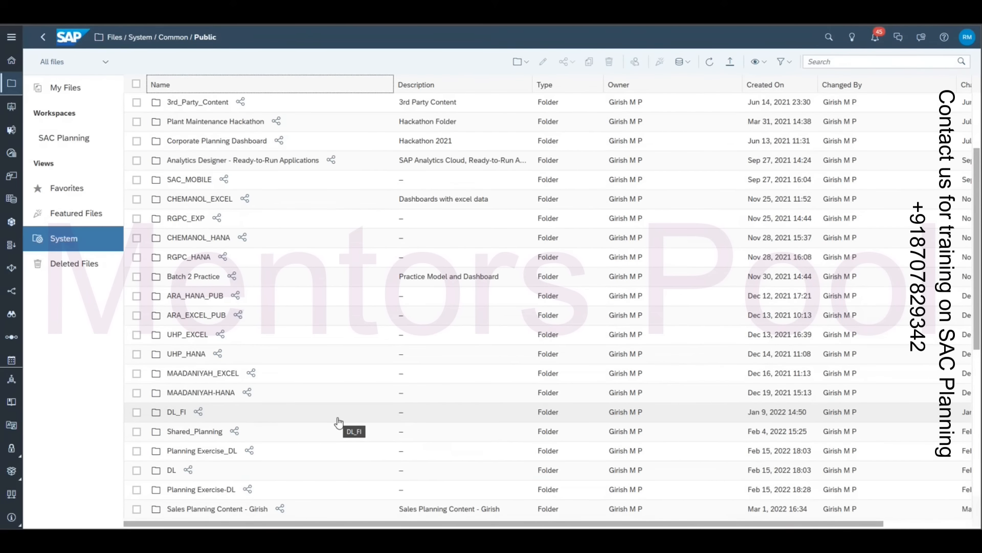
scroll(339, 423, "up", 3)
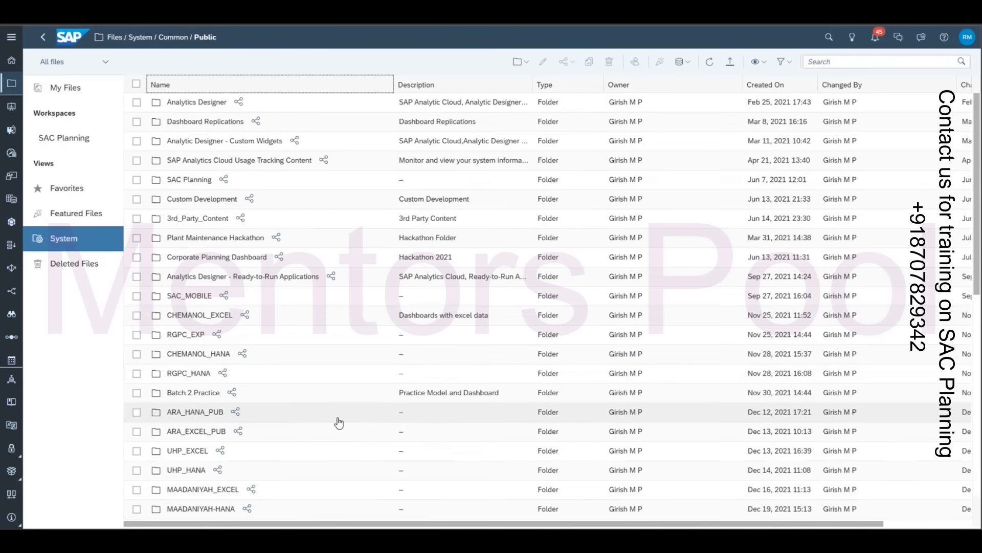
scroll(339, 423, "up", 2)
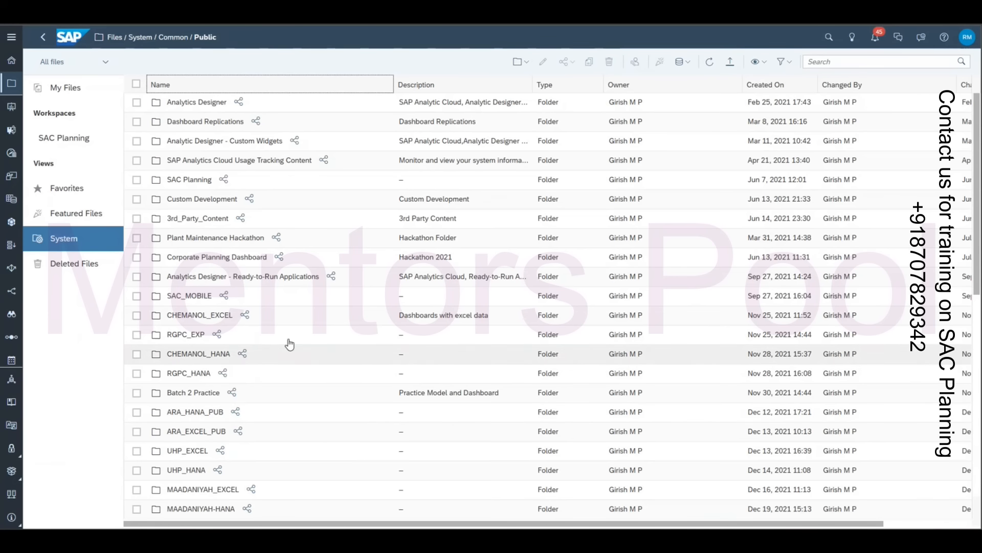
Step: Look inside the public SAC Planning folder, return to the System level and open the SAC Planning workspace
left_click(193, 185)
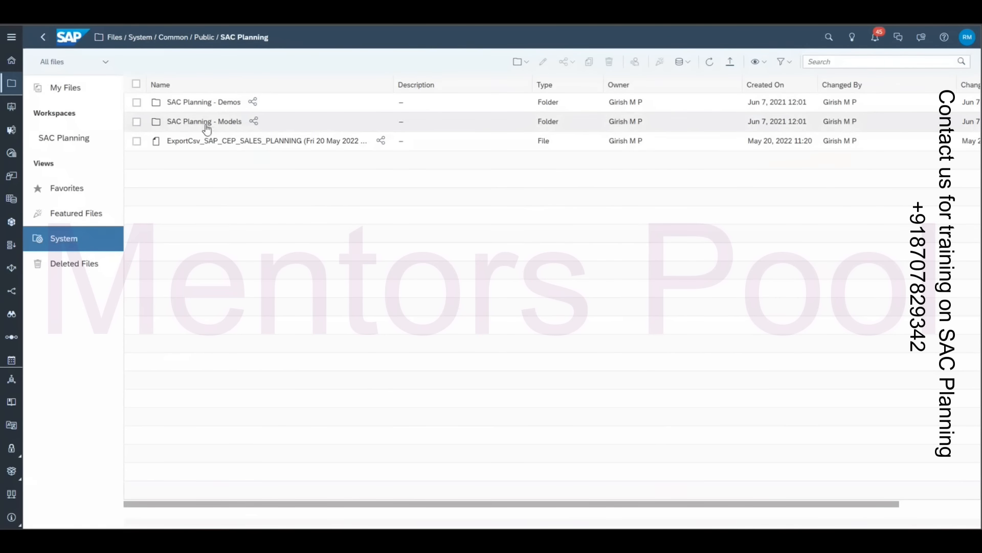
left_click(176, 37)
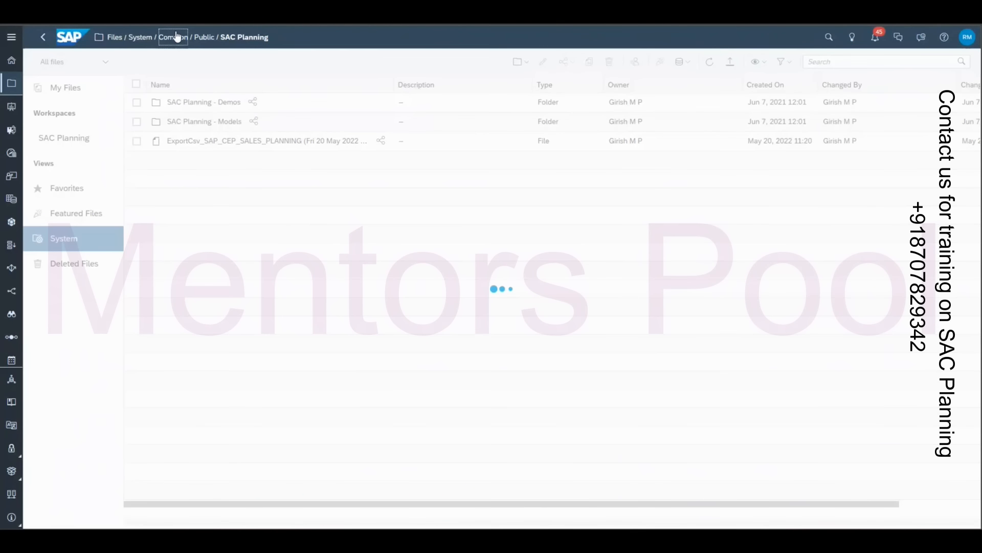
left_click(141, 38)
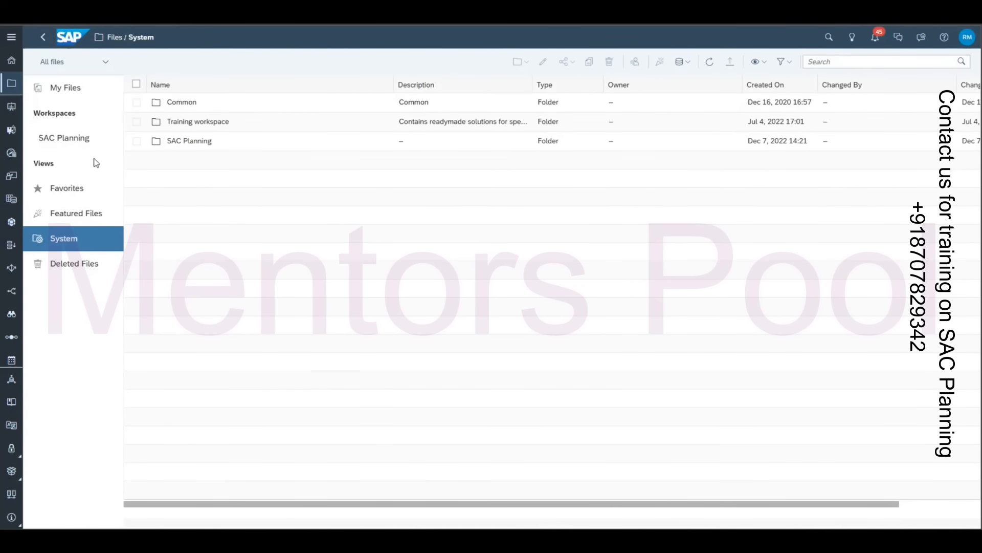
left_click(64, 138)
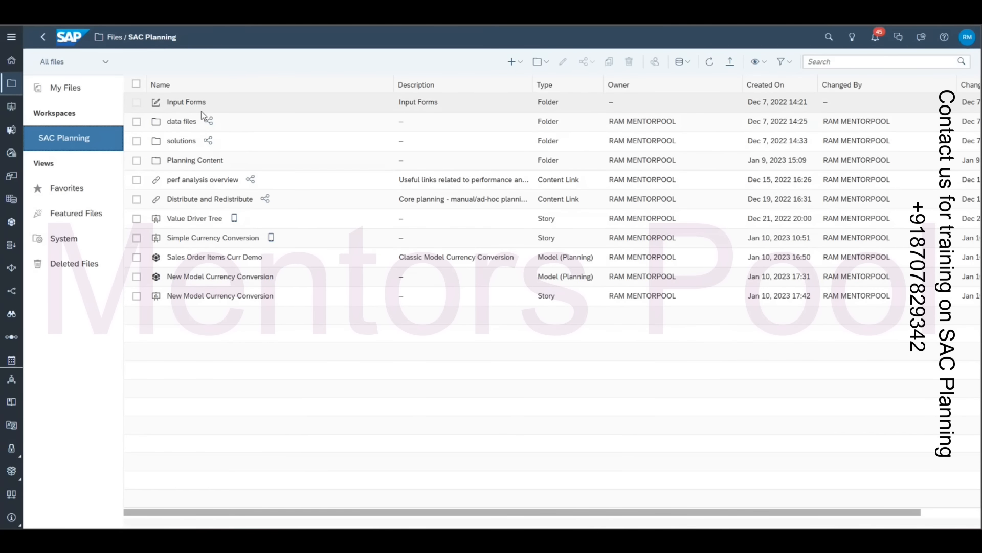
Step: Reopen the Expense Scenario story from the recent files and switch its Plan Labor & Expense page to edit mode
left_click(11, 106)
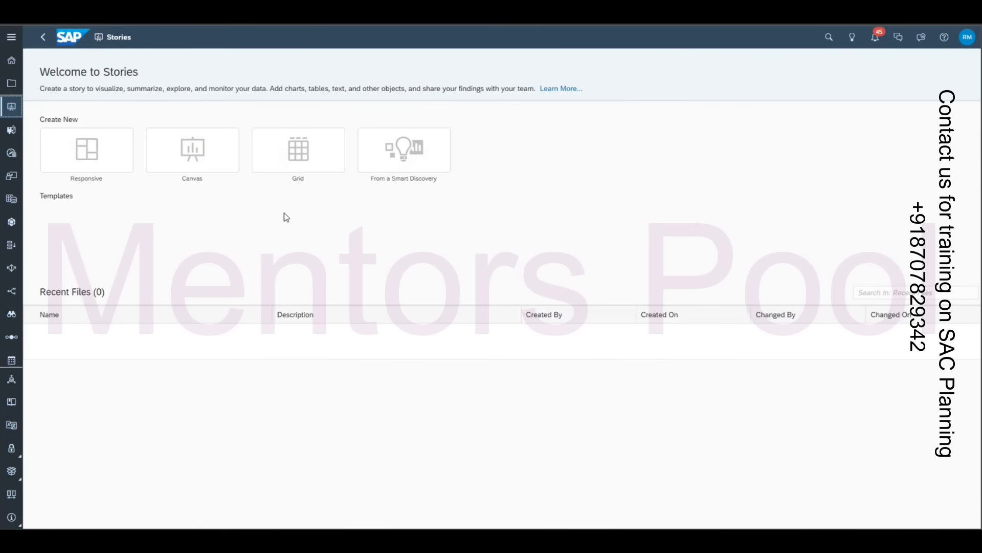
left_click(126, 333)
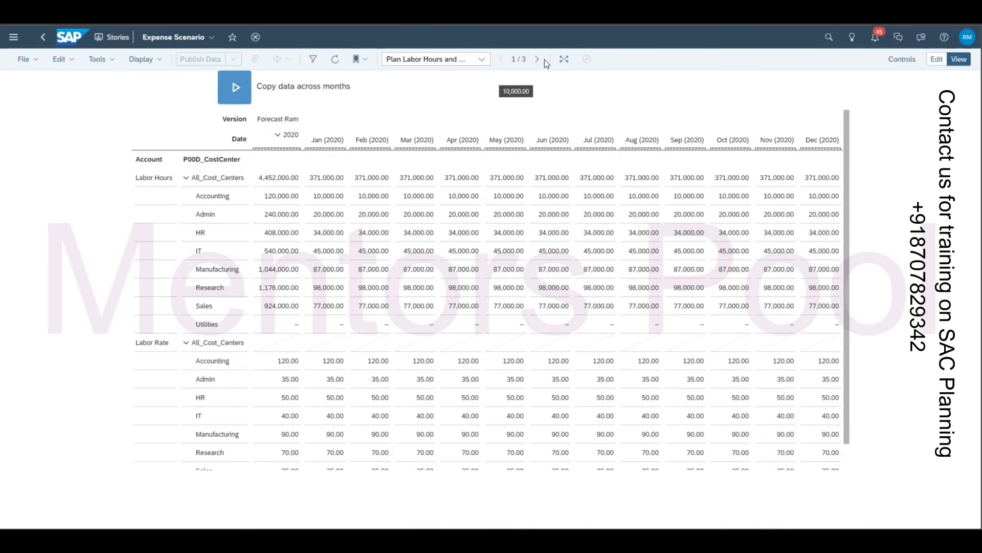
left_click(540, 60)
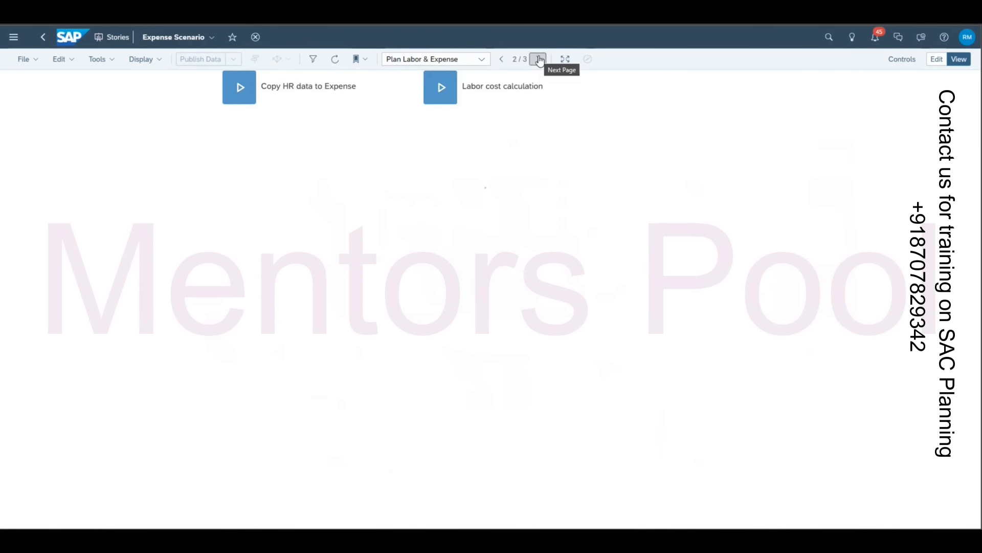
left_click(938, 59)
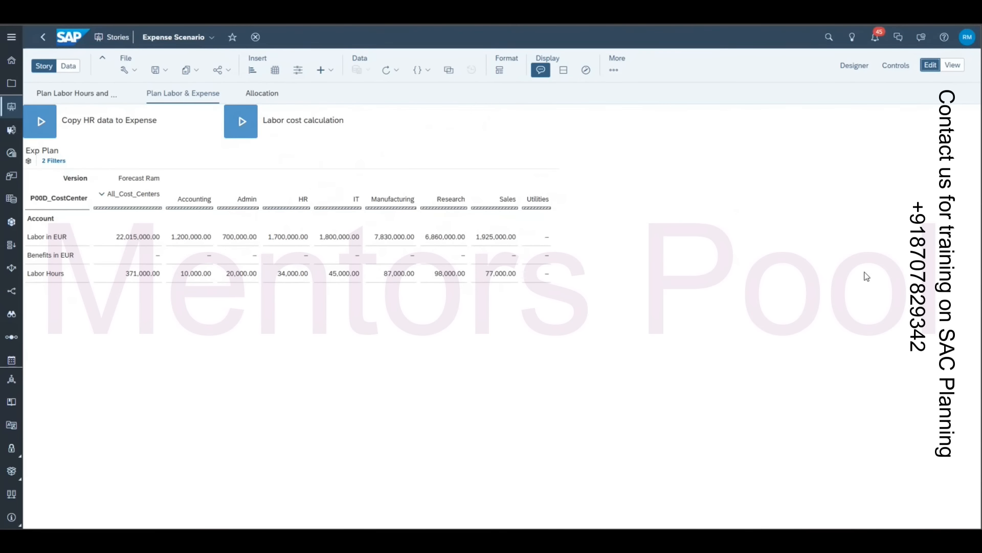